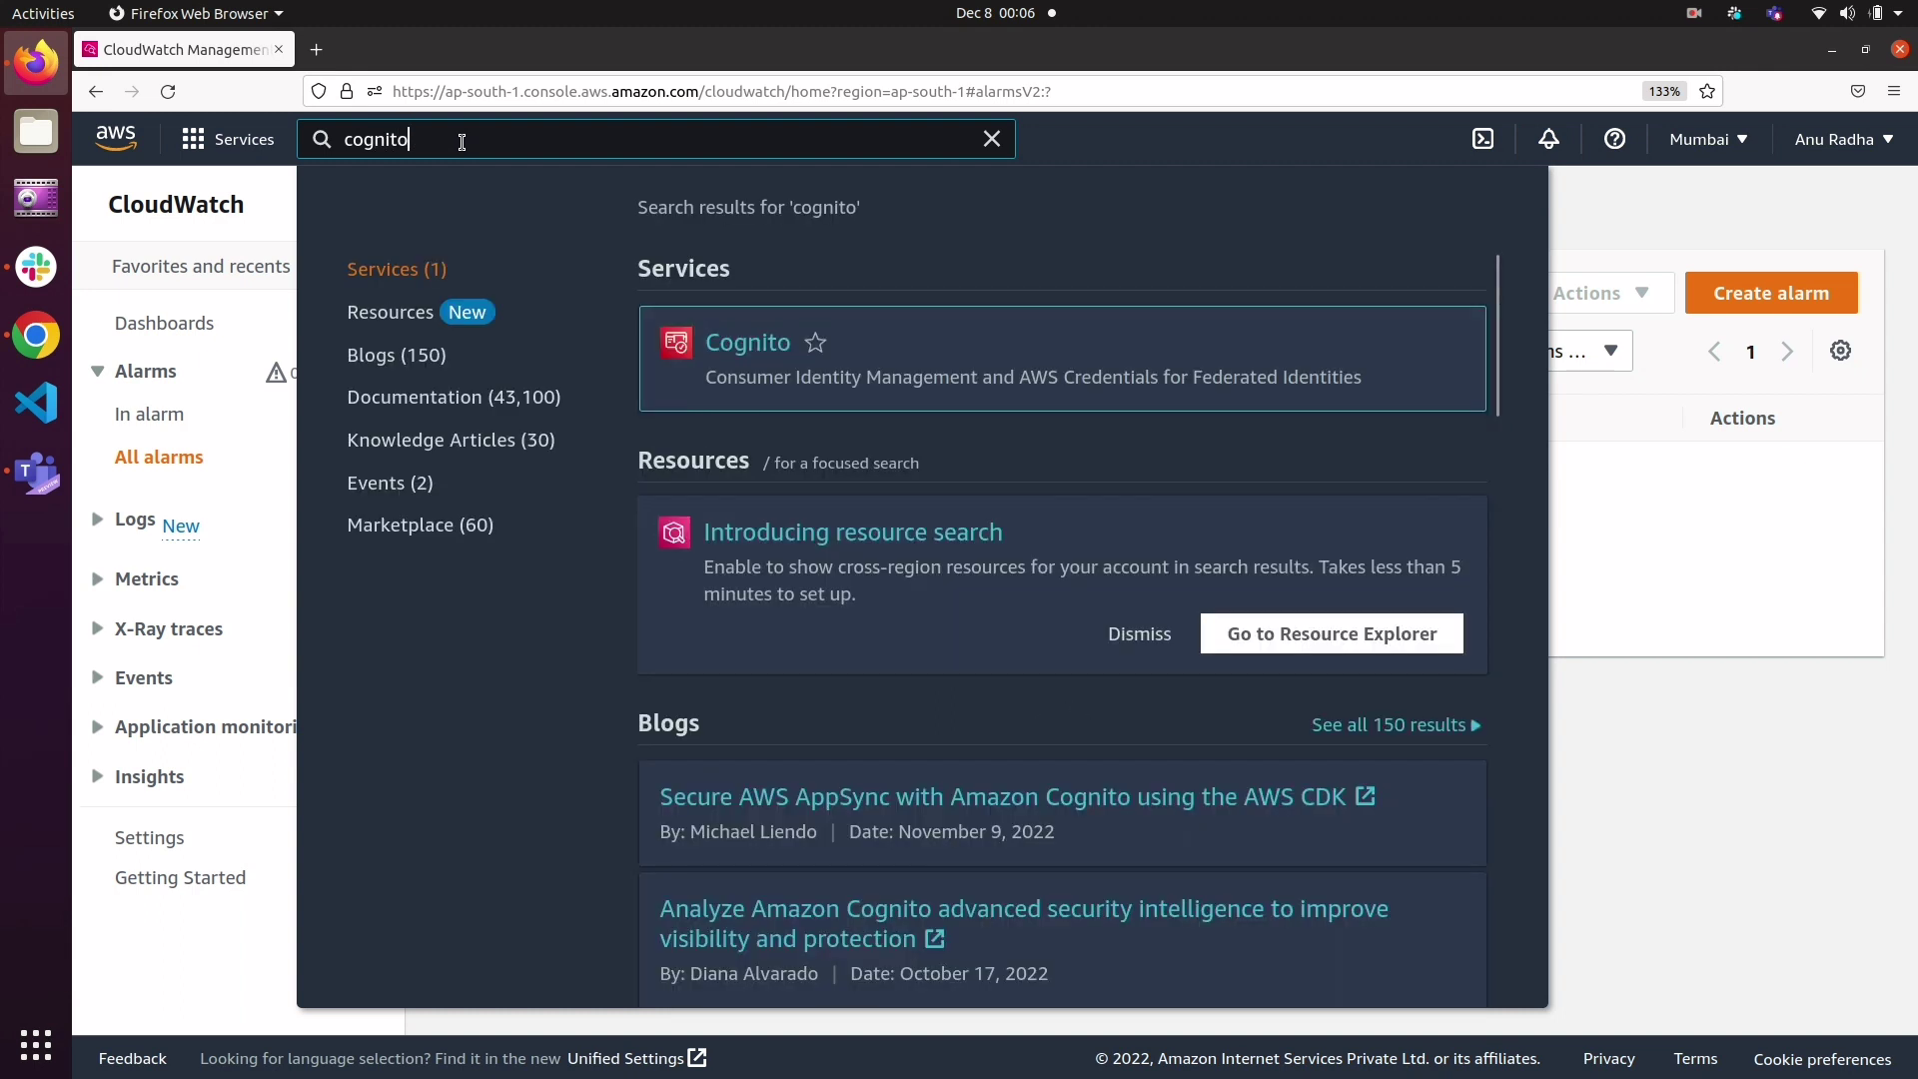
# Step: Open the Cognito service and read its introduction to user pools and identity pools
pyautogui.click(751, 346)
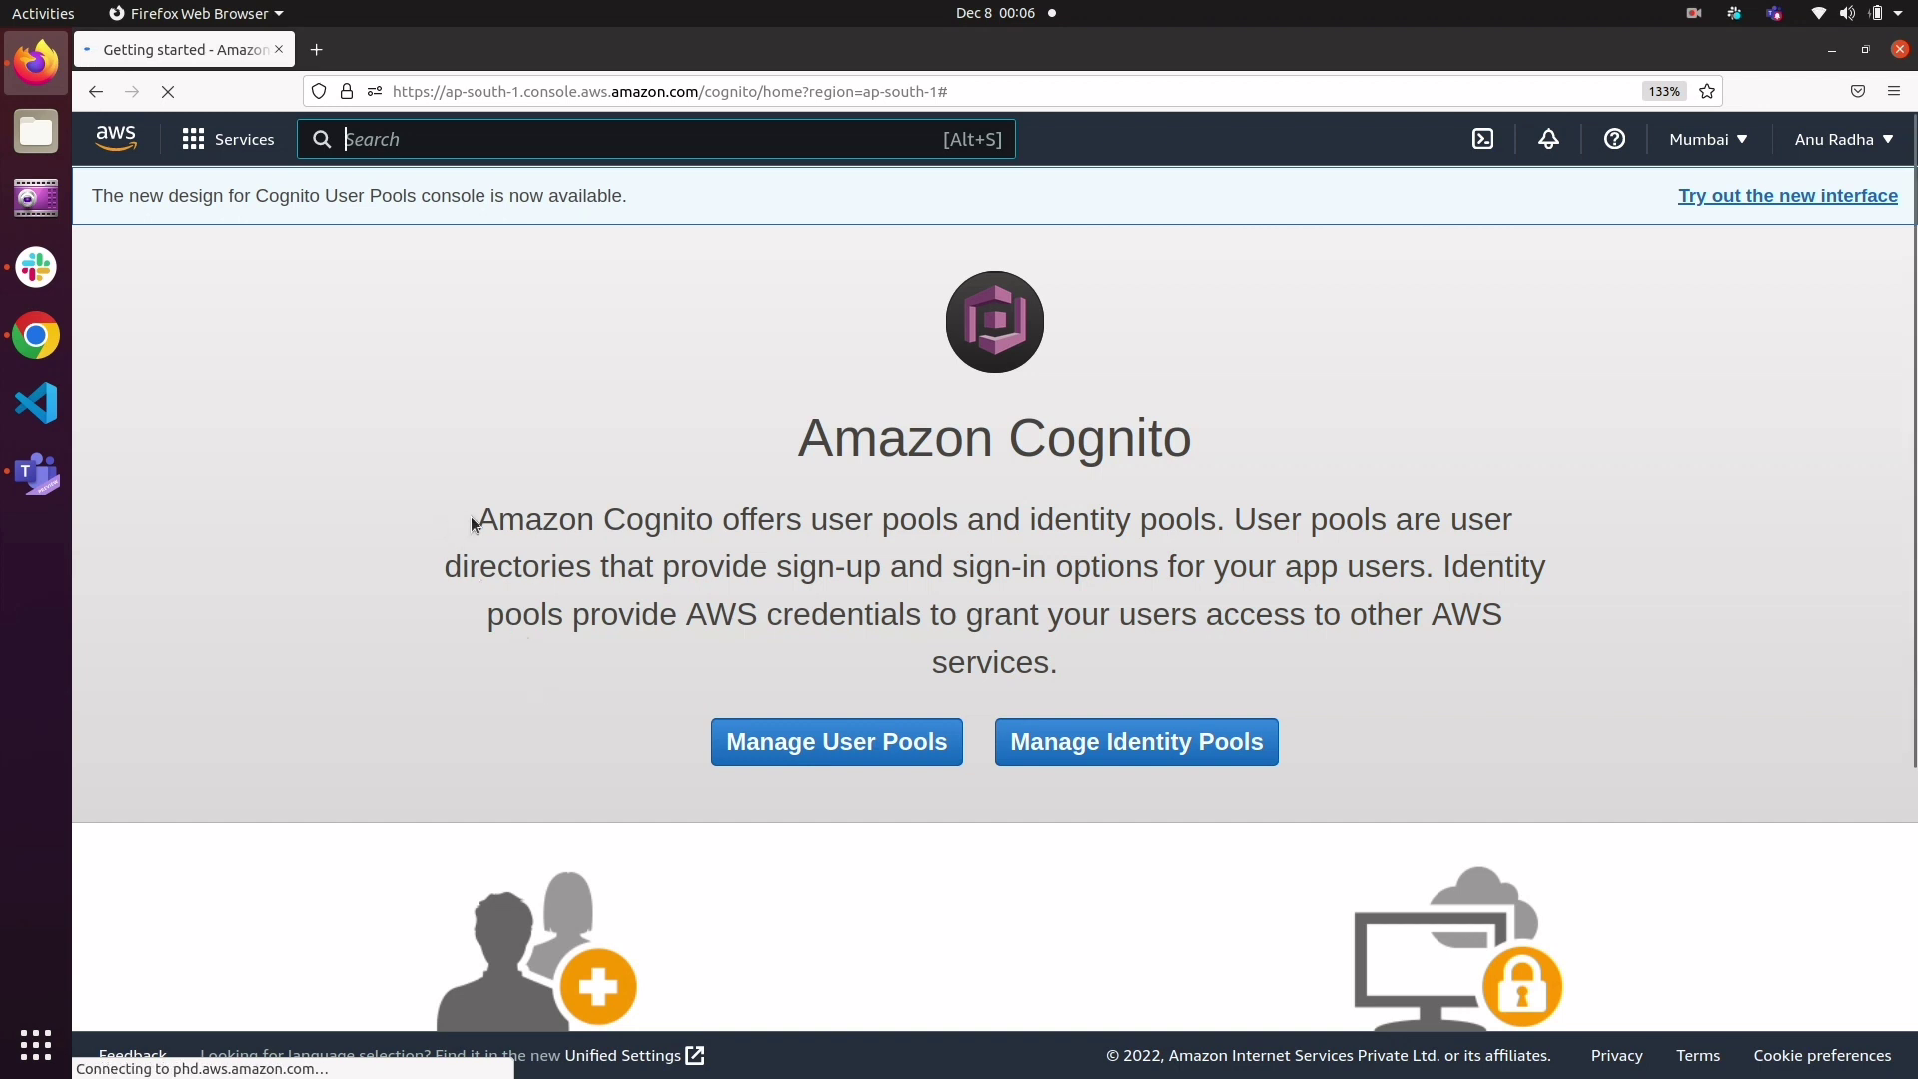
pyautogui.moveTo(470, 516); pyautogui.dragTo(1232, 520)
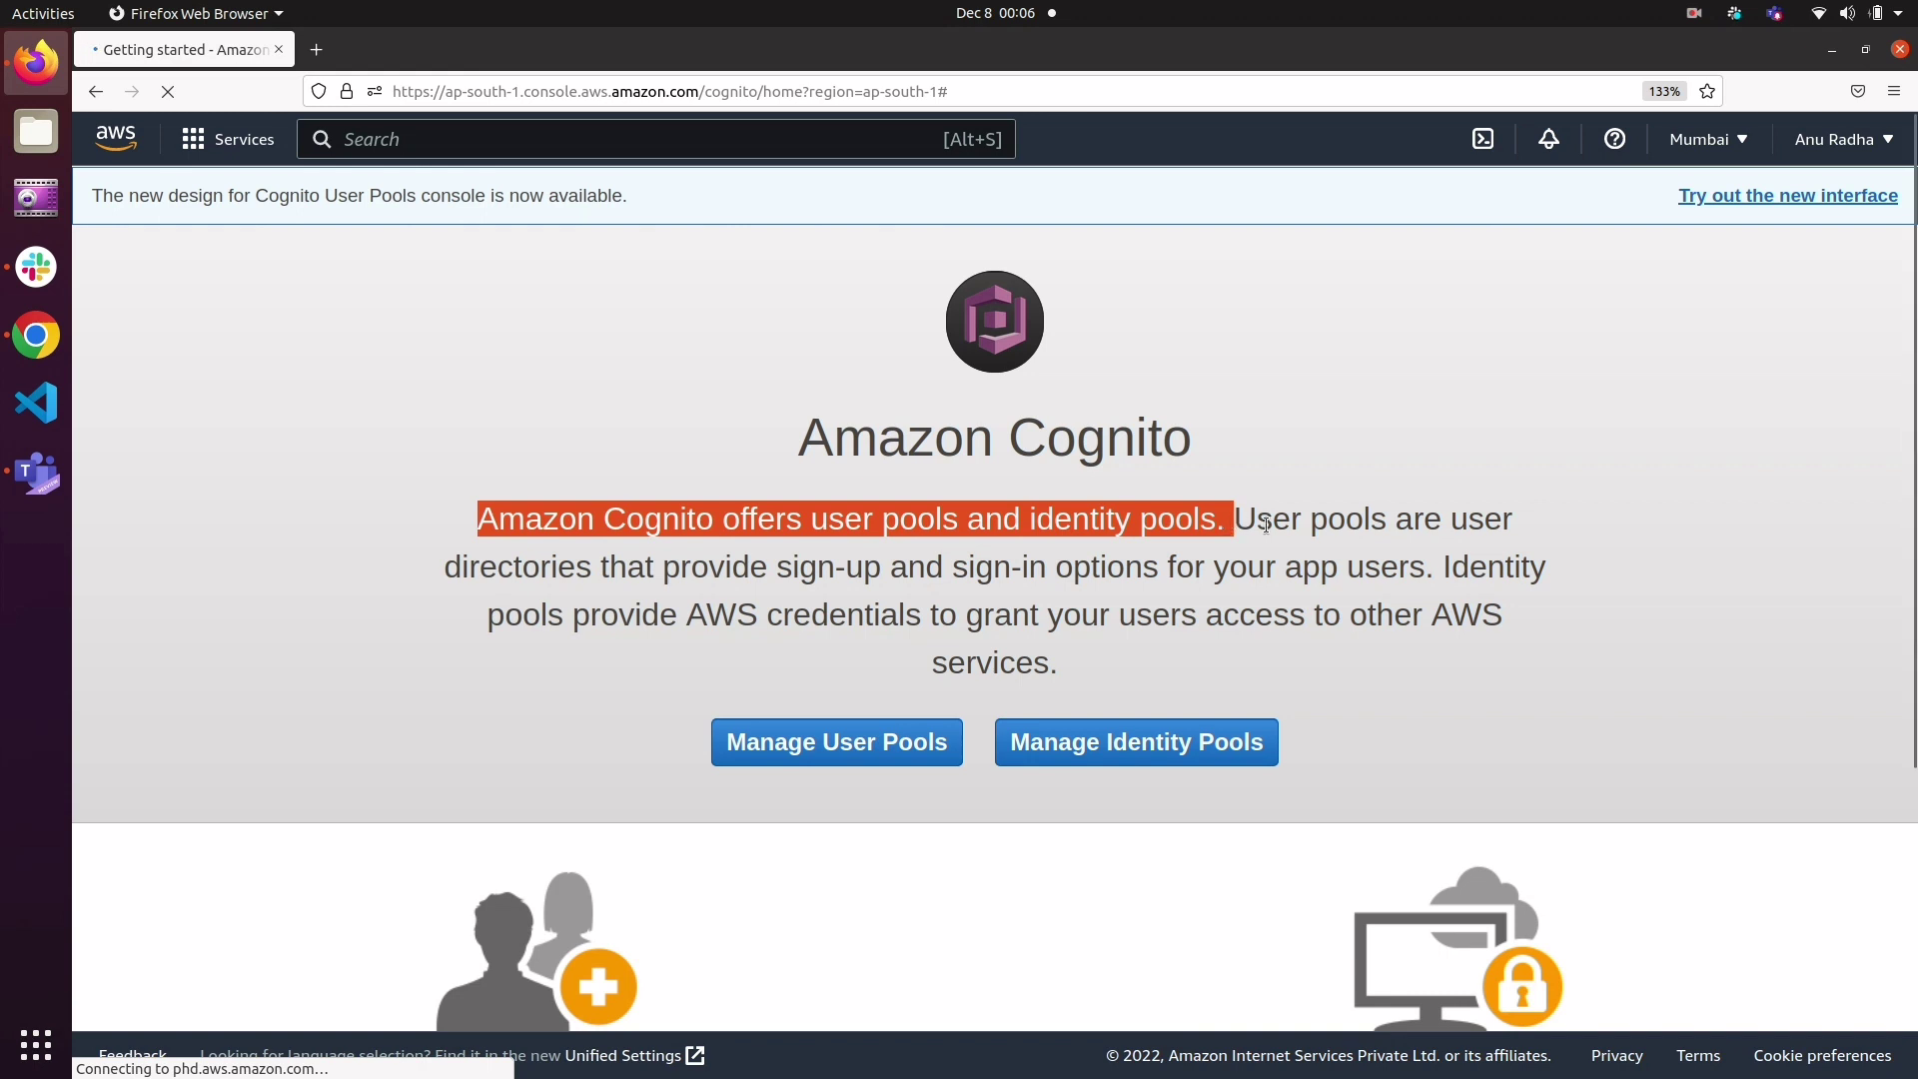
pyautogui.click(1235, 514)
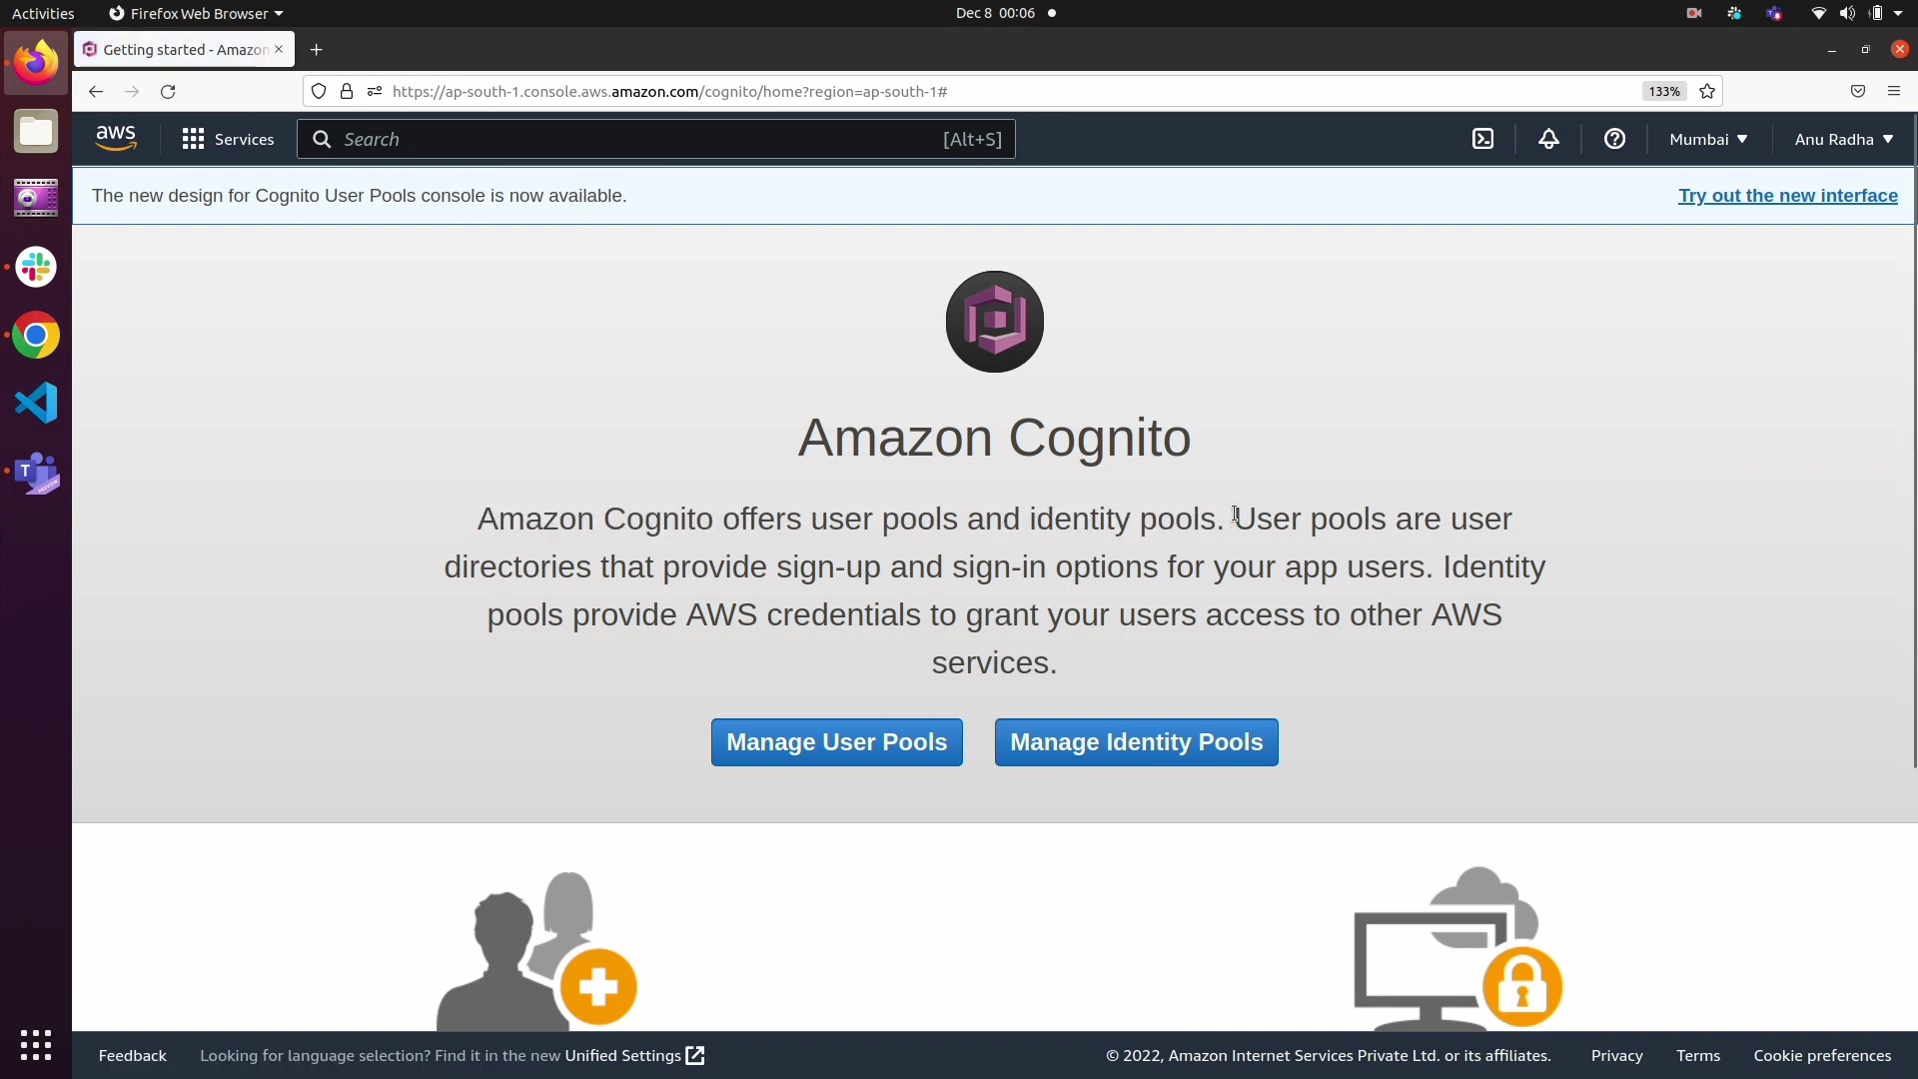
pyautogui.moveTo(1235, 514); pyautogui.dragTo(1528, 538)
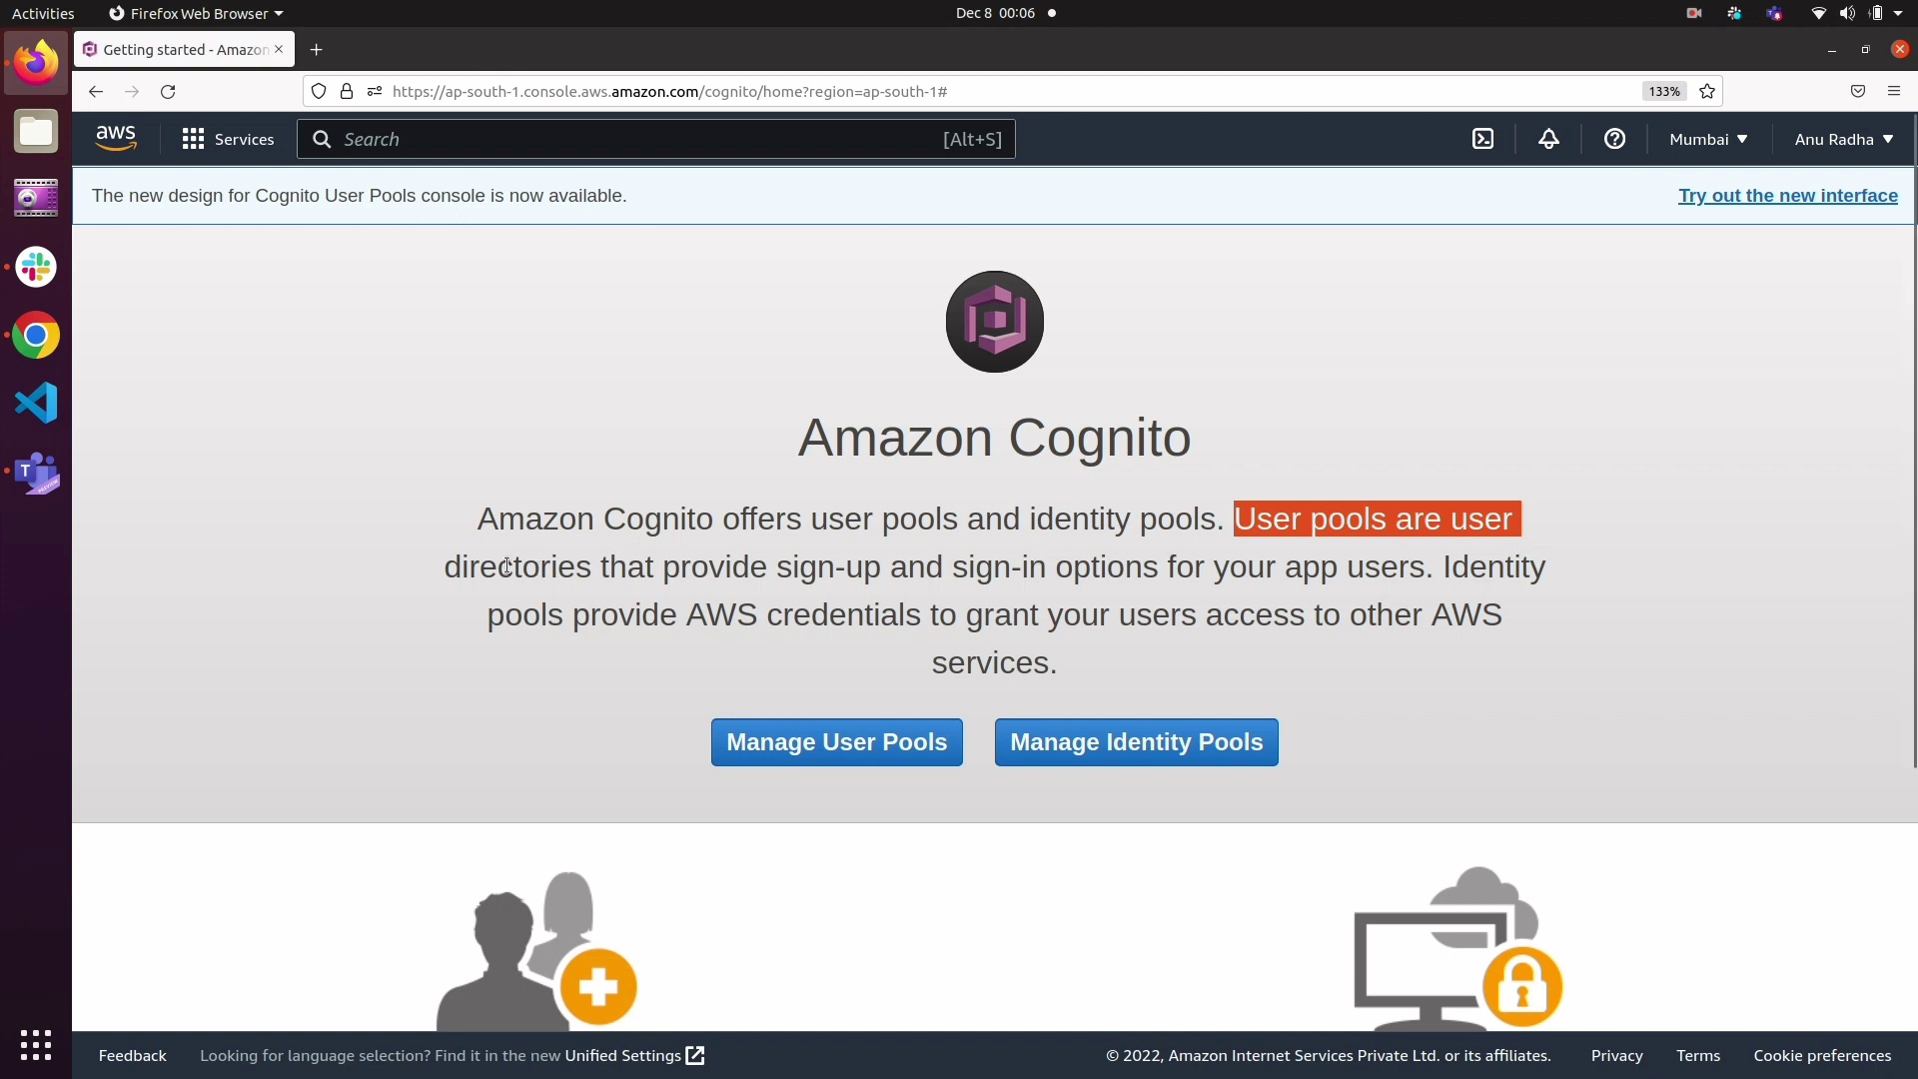
pyautogui.moveTo(449, 563); pyautogui.dragTo(1167, 592)
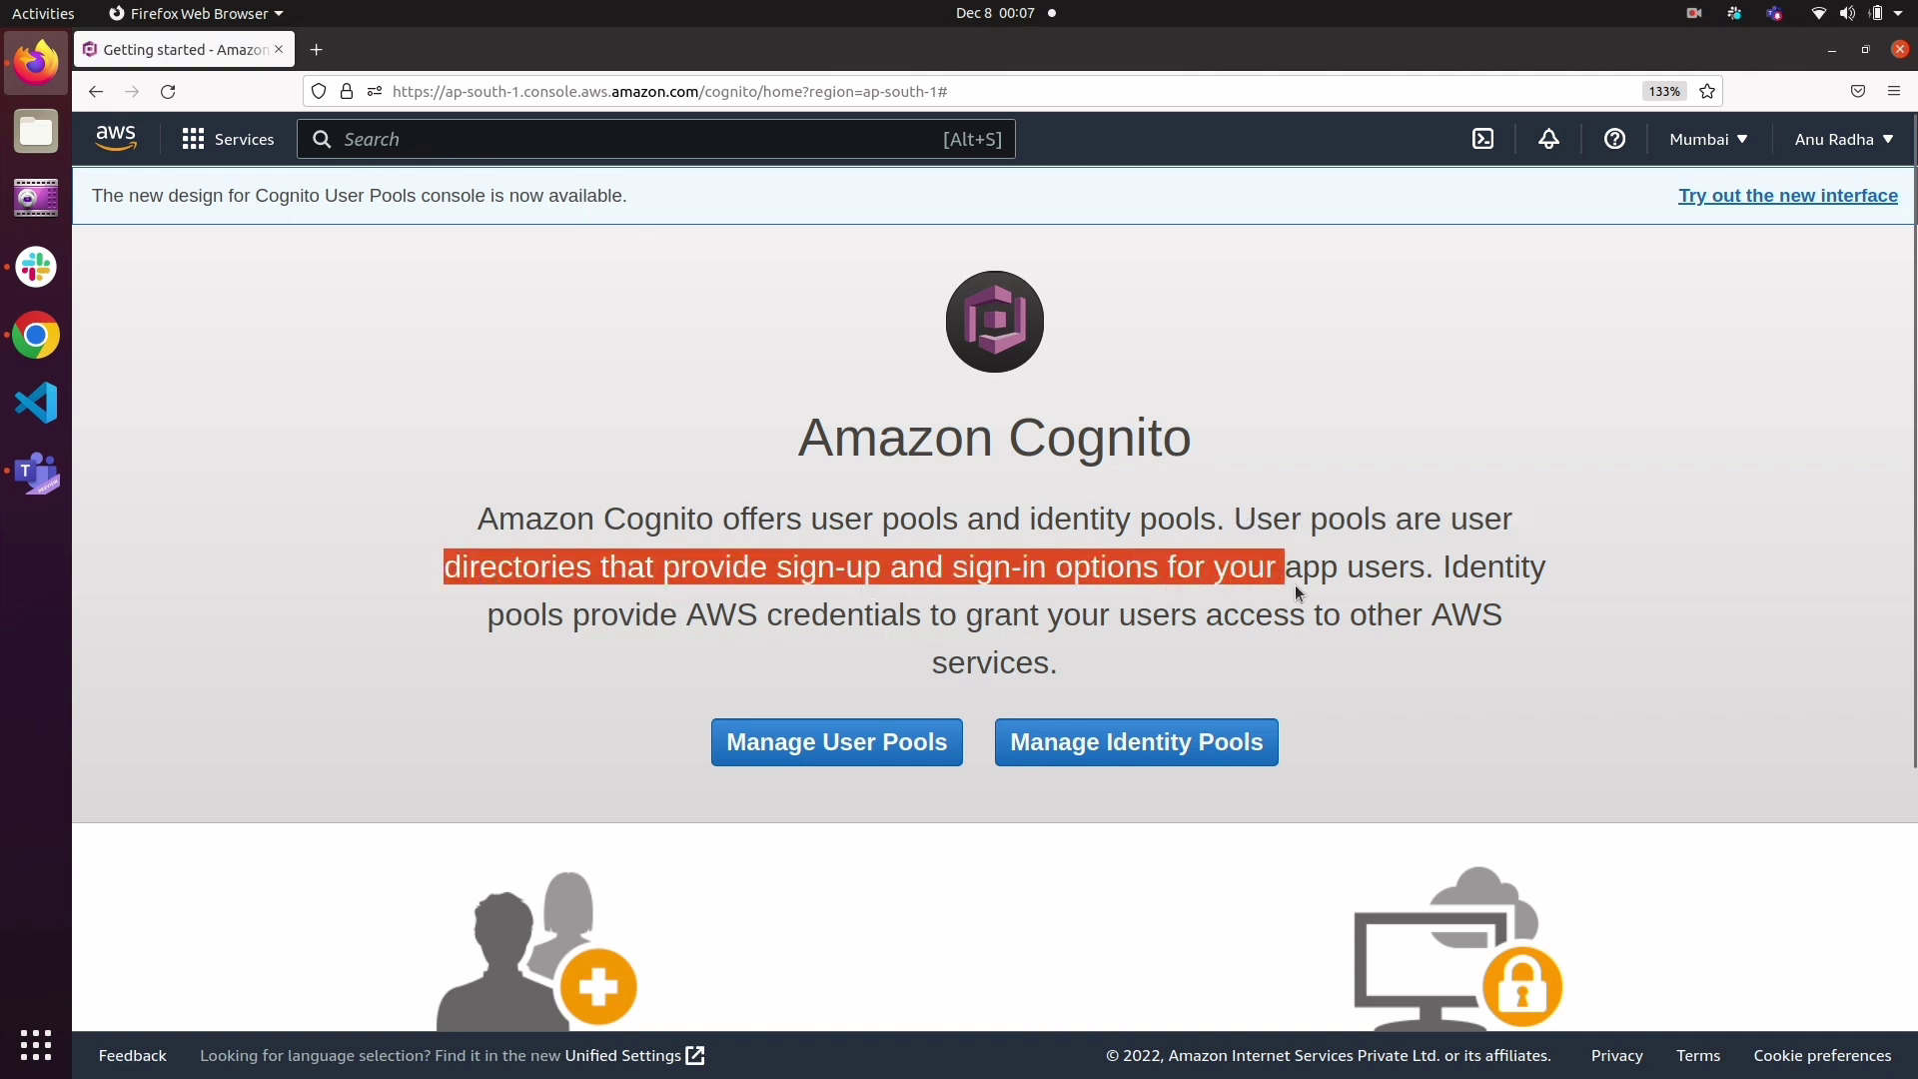
pyautogui.moveTo(1297, 589); pyautogui.dragTo(1535, 584)
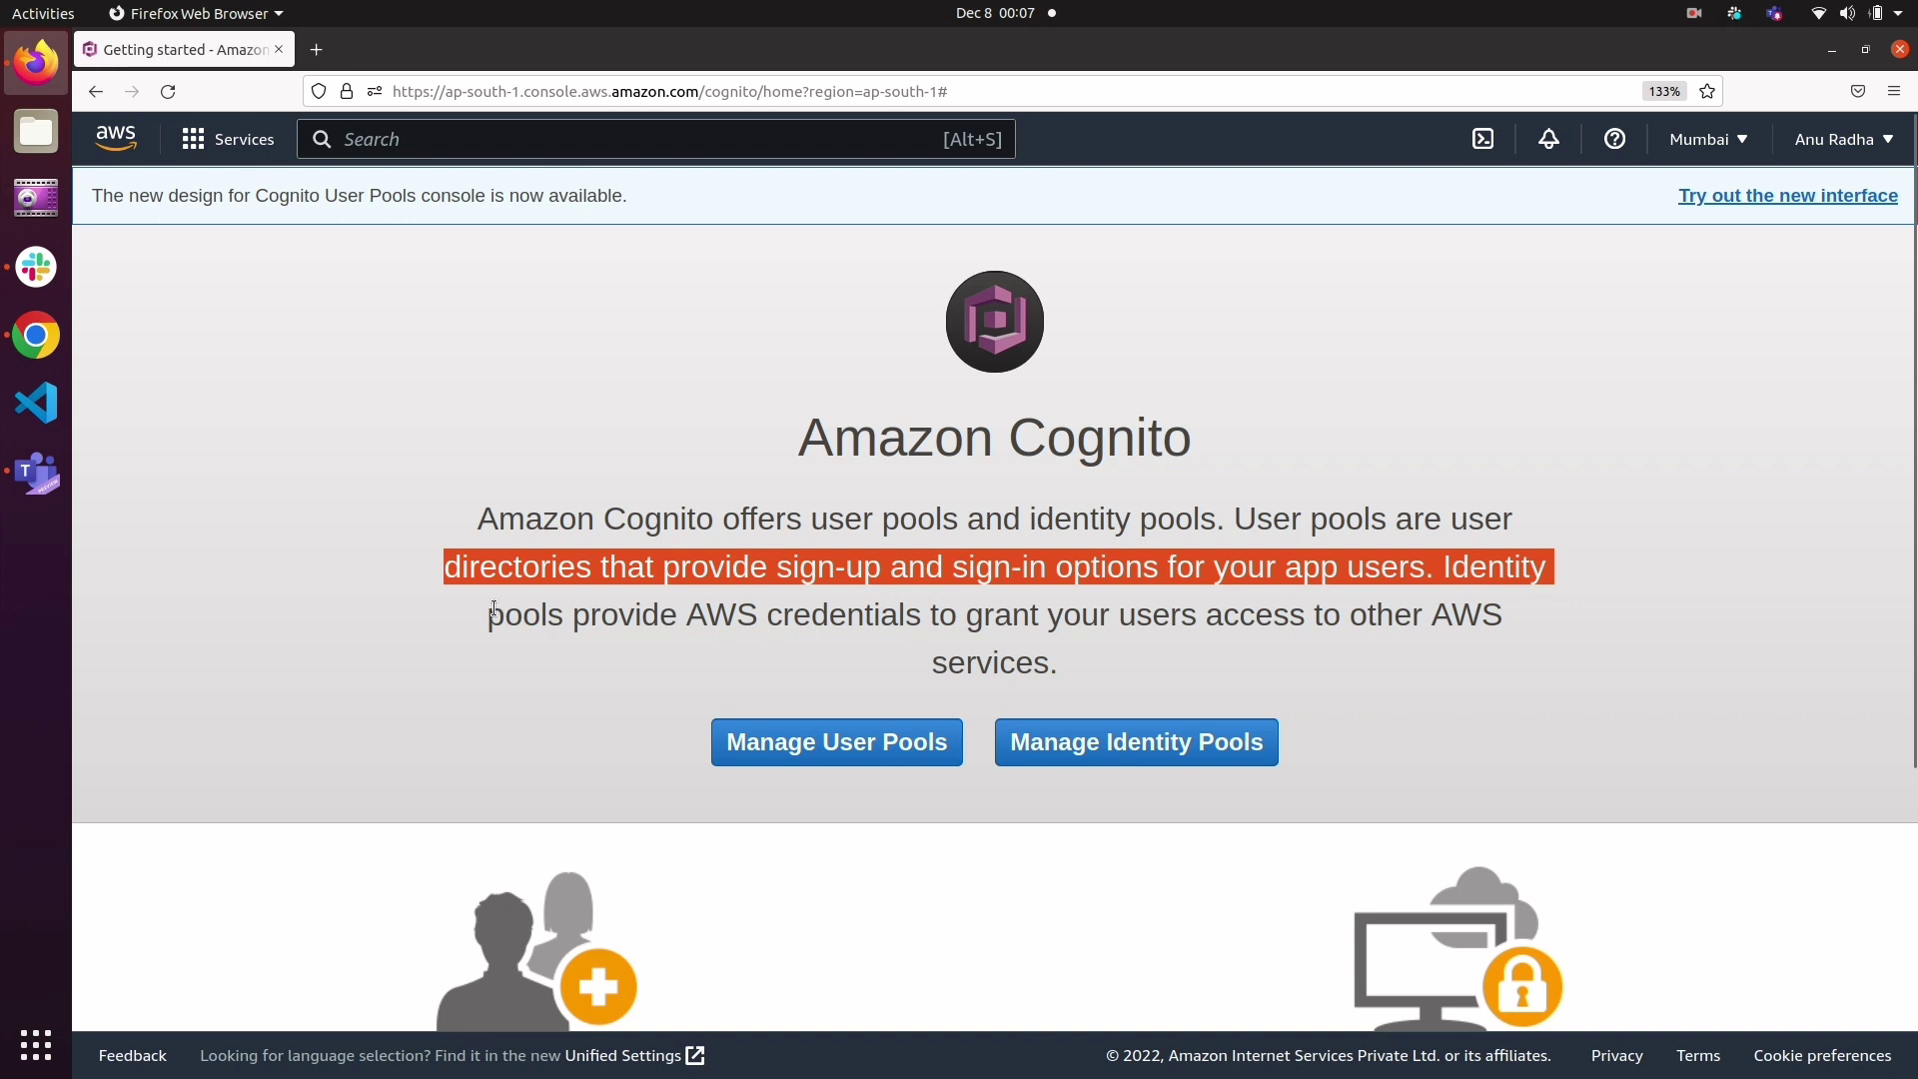
pyautogui.moveTo(530, 599); pyautogui.dragTo(1070, 691)
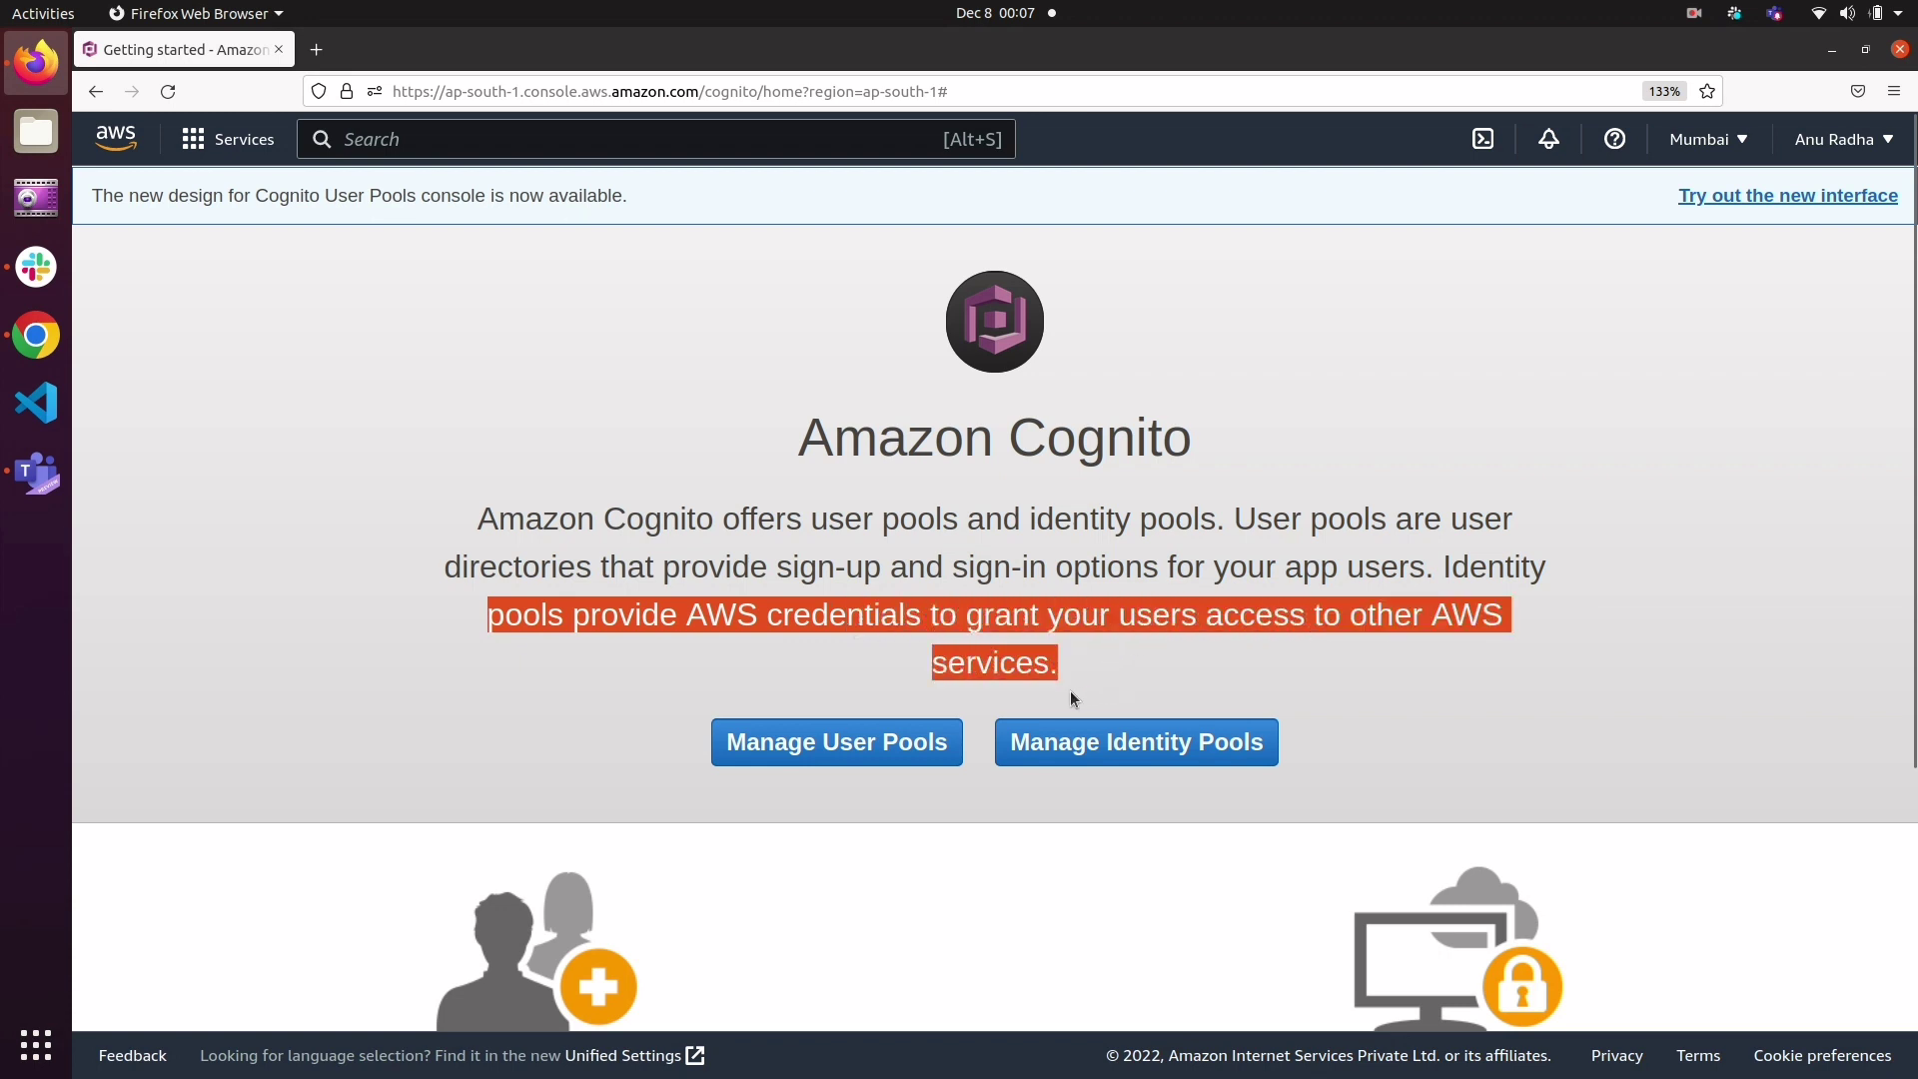
pyautogui.click(1070, 692)
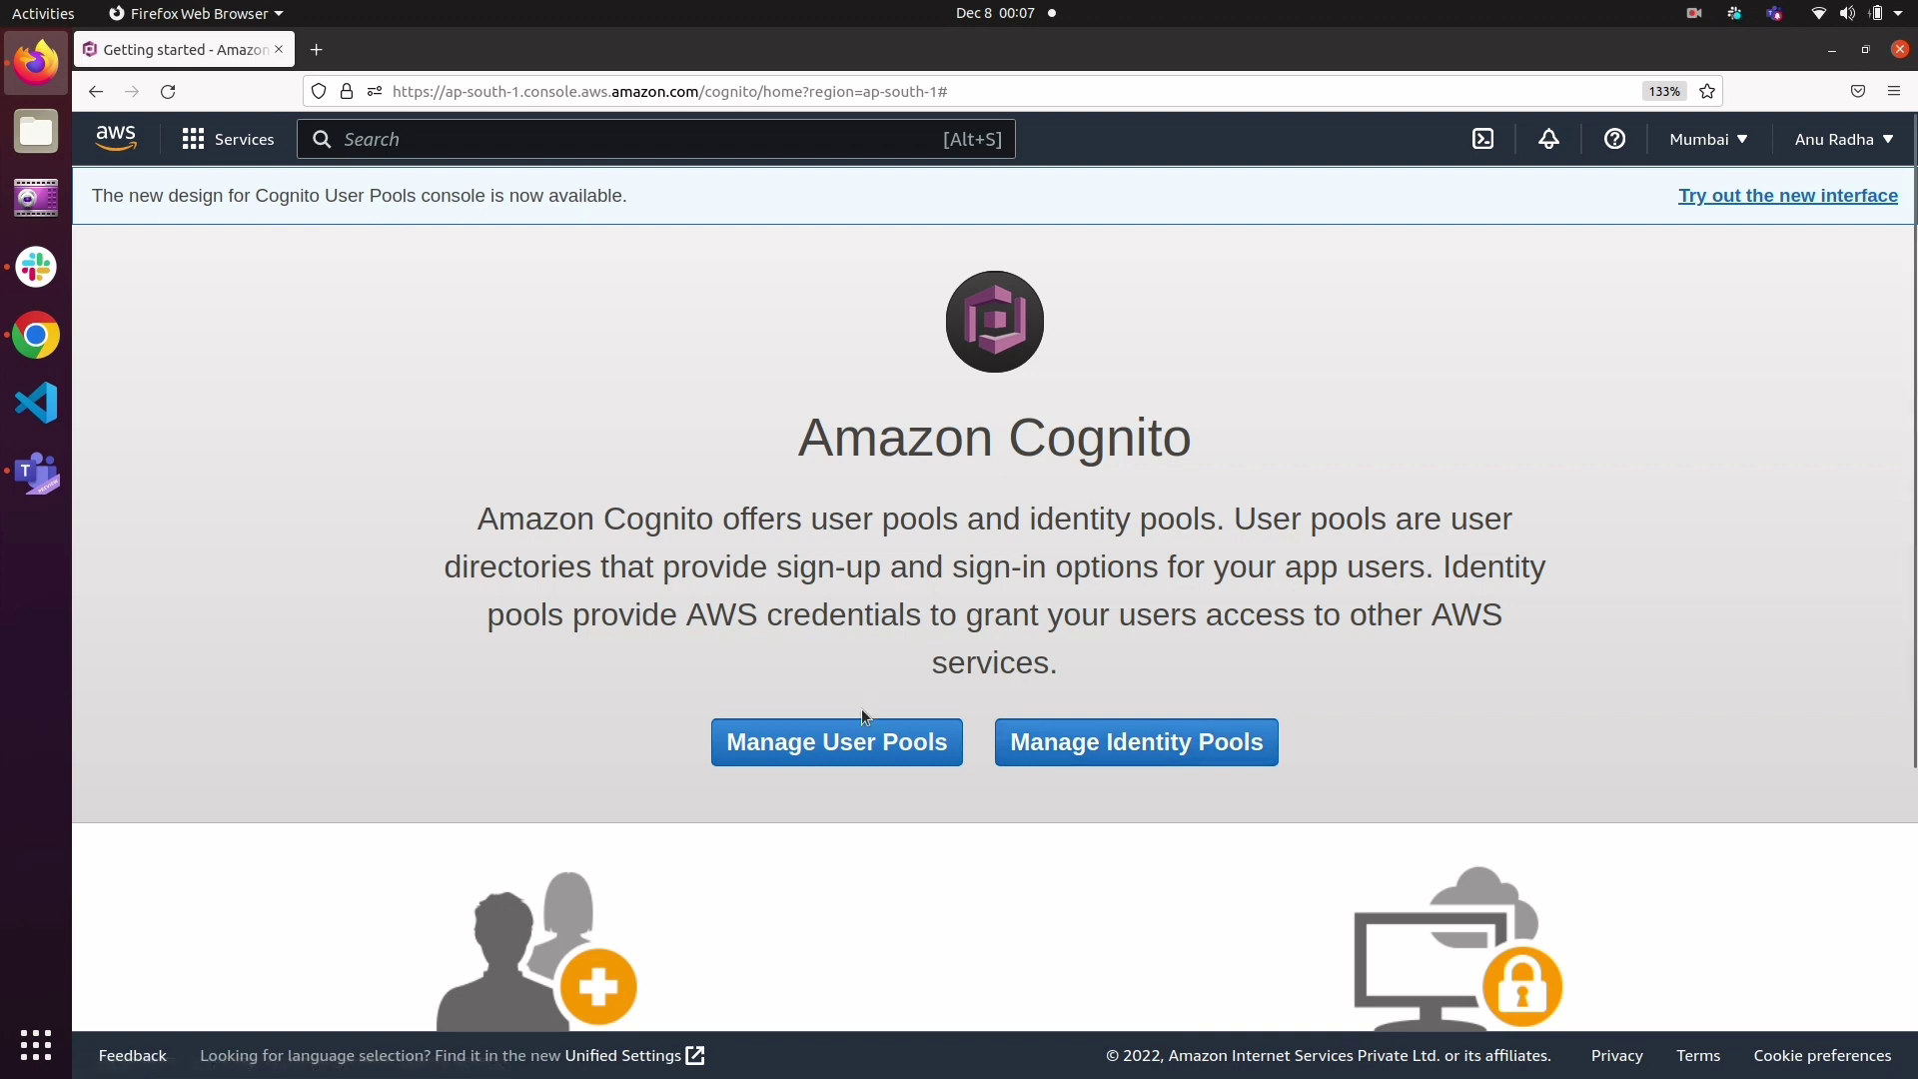
# Step: Start creating a user pool named demo-app and choose to step through its settings
pyautogui.click(871, 743)
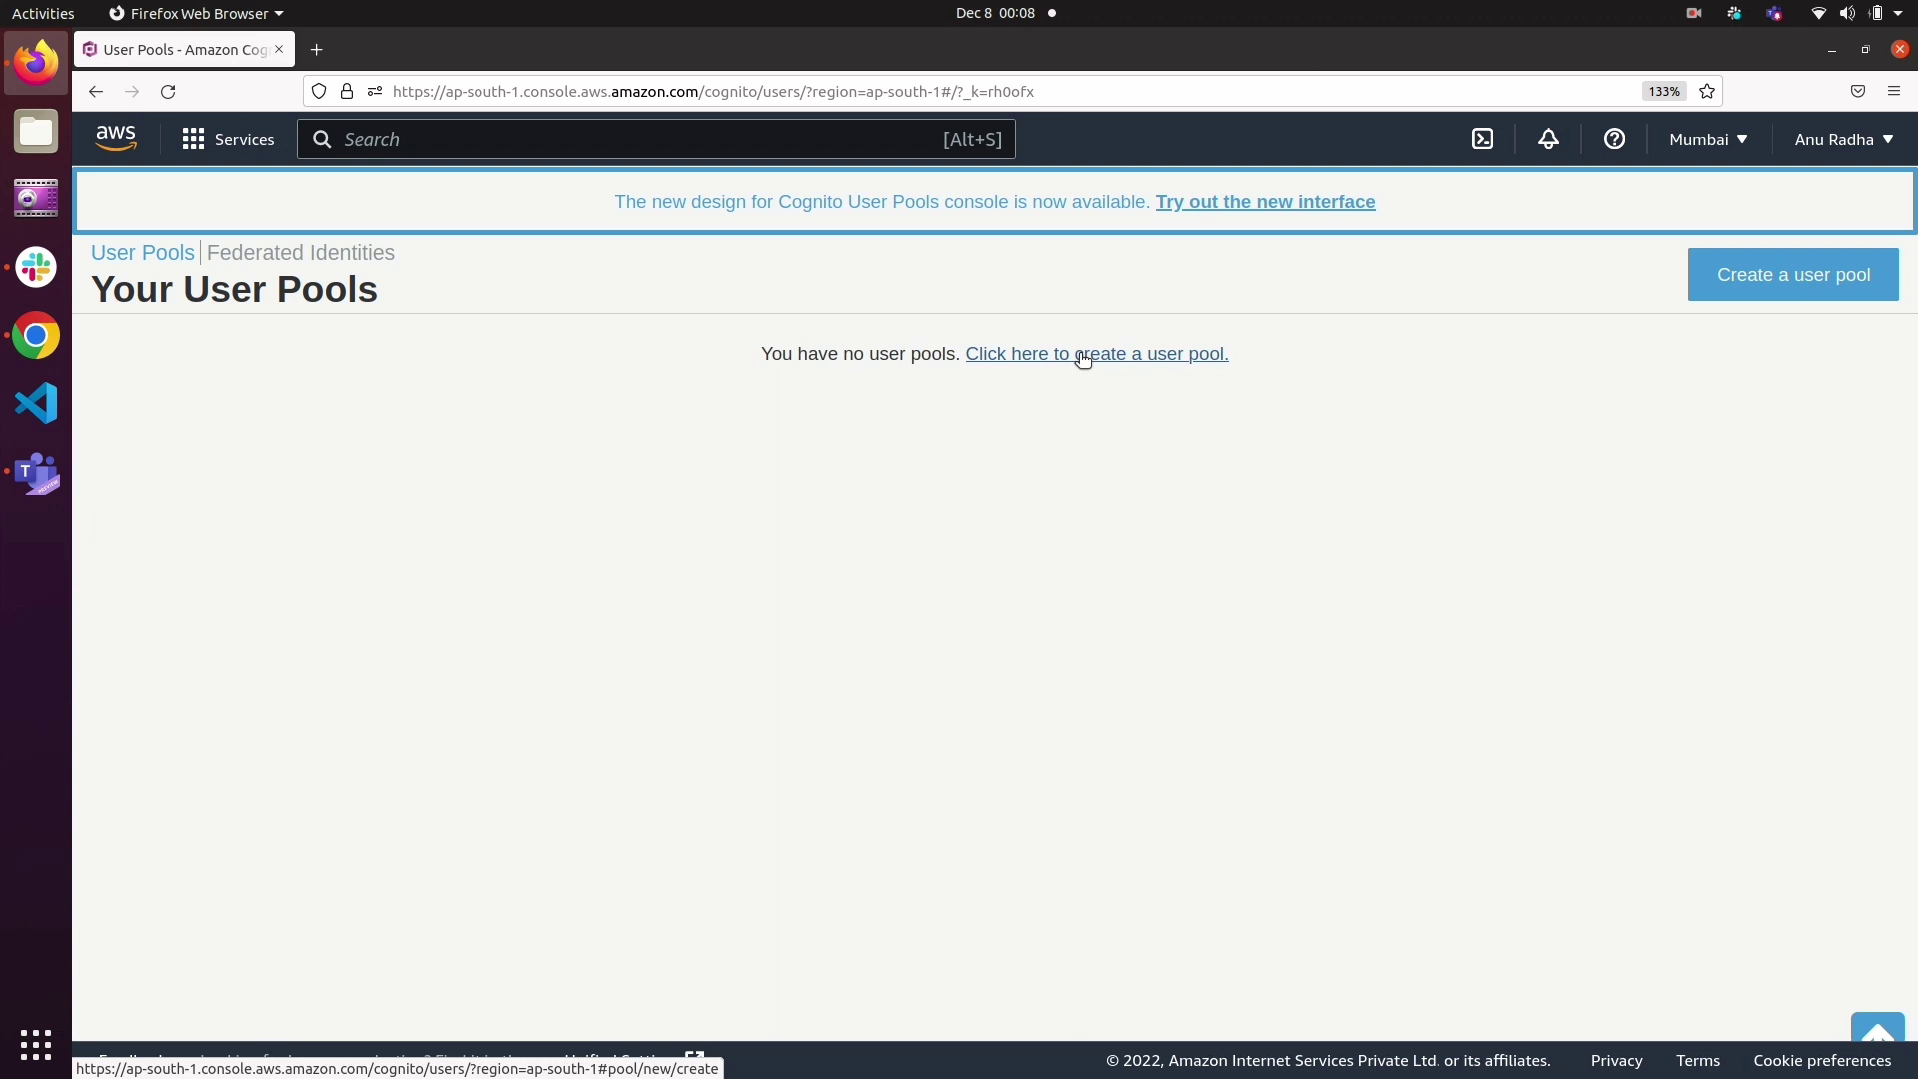
pyautogui.click(1098, 356)
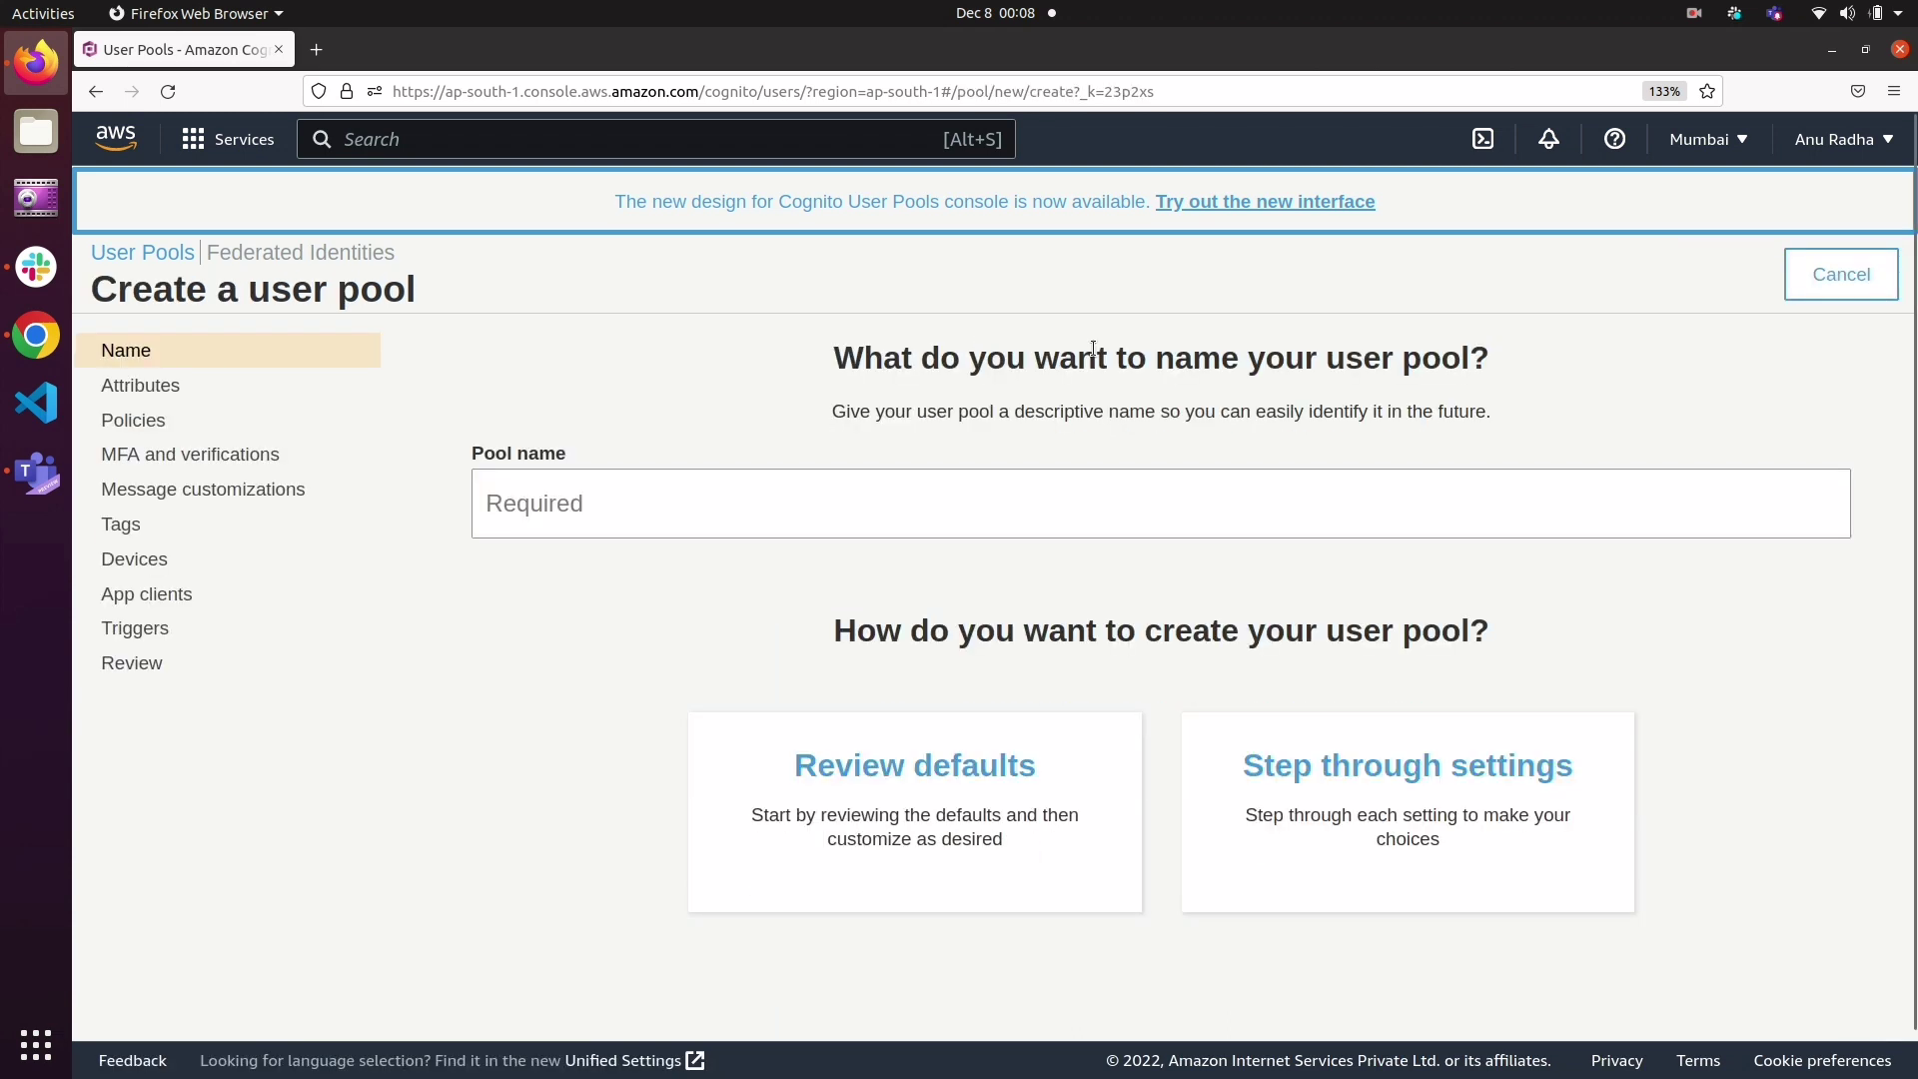
pyautogui.click(610, 508)
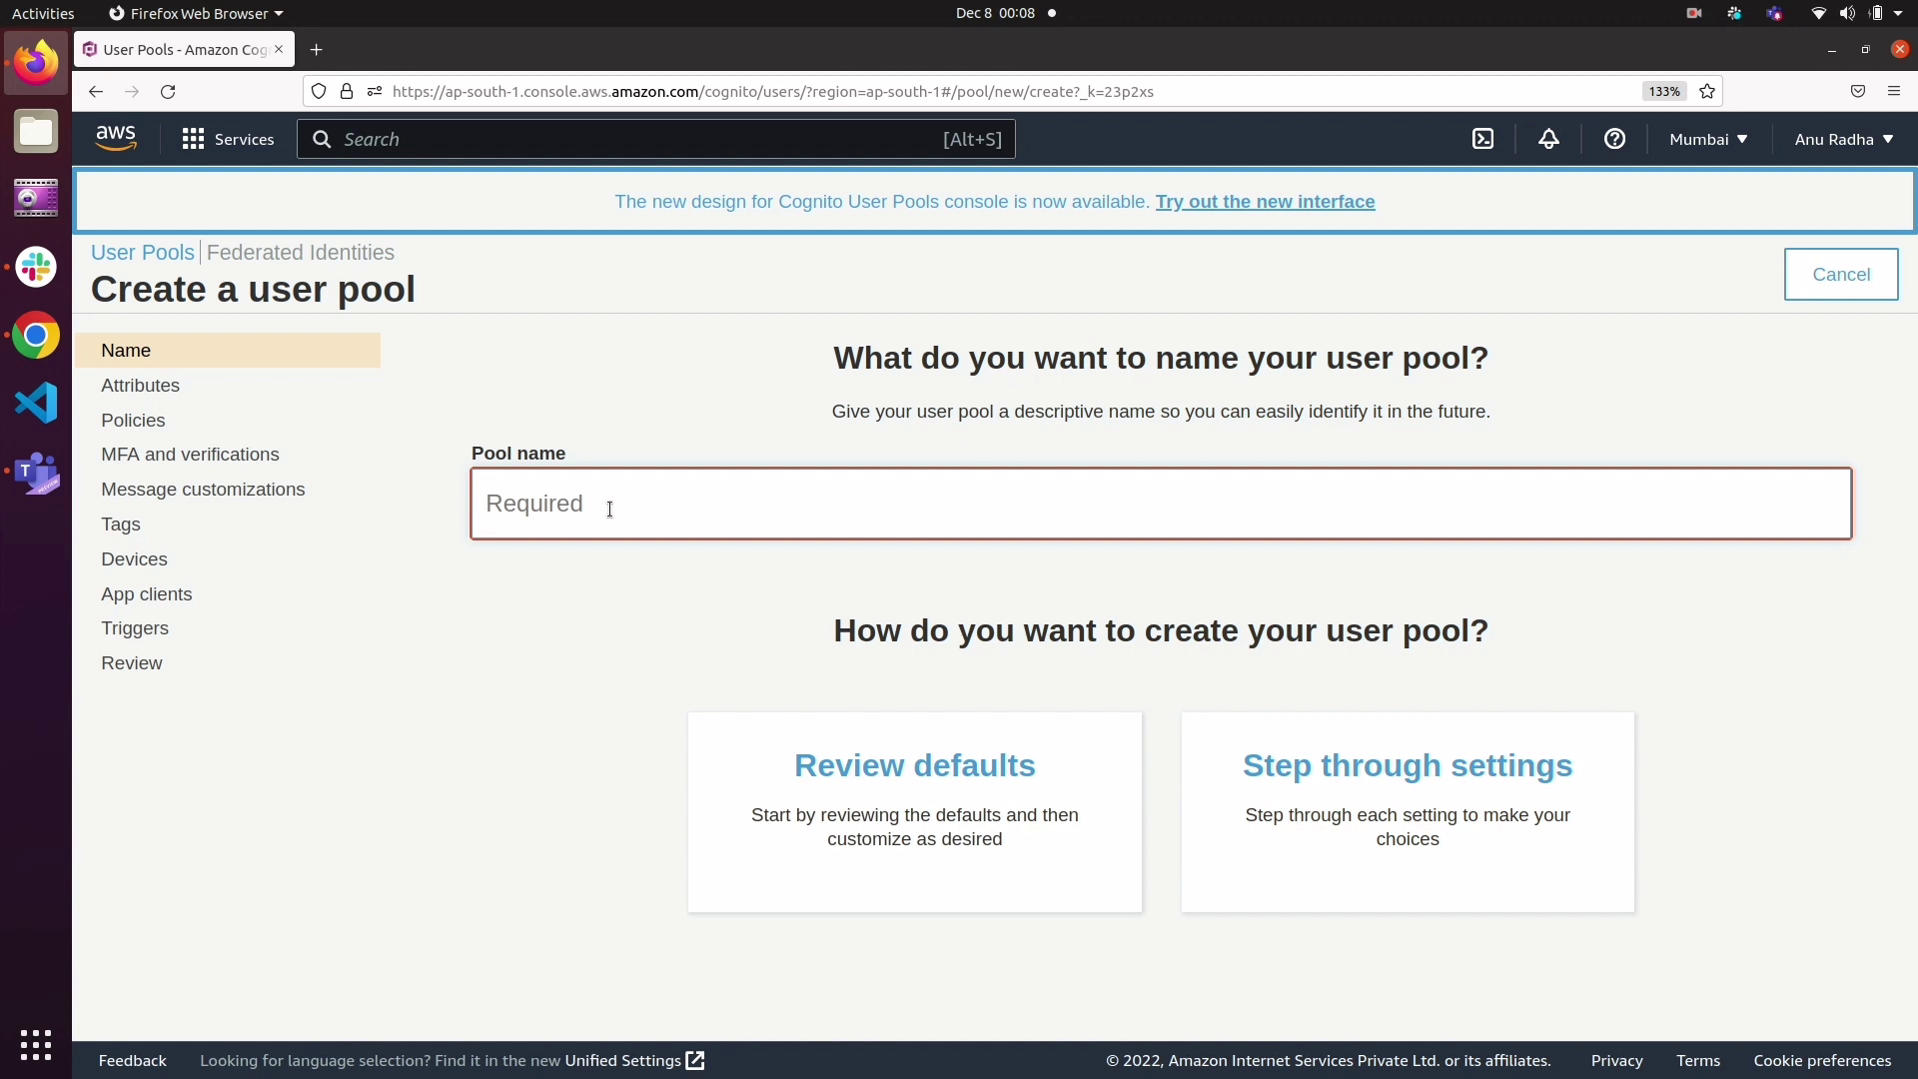
pyautogui.write('demo-app')
pyautogui.click(1389, 812)
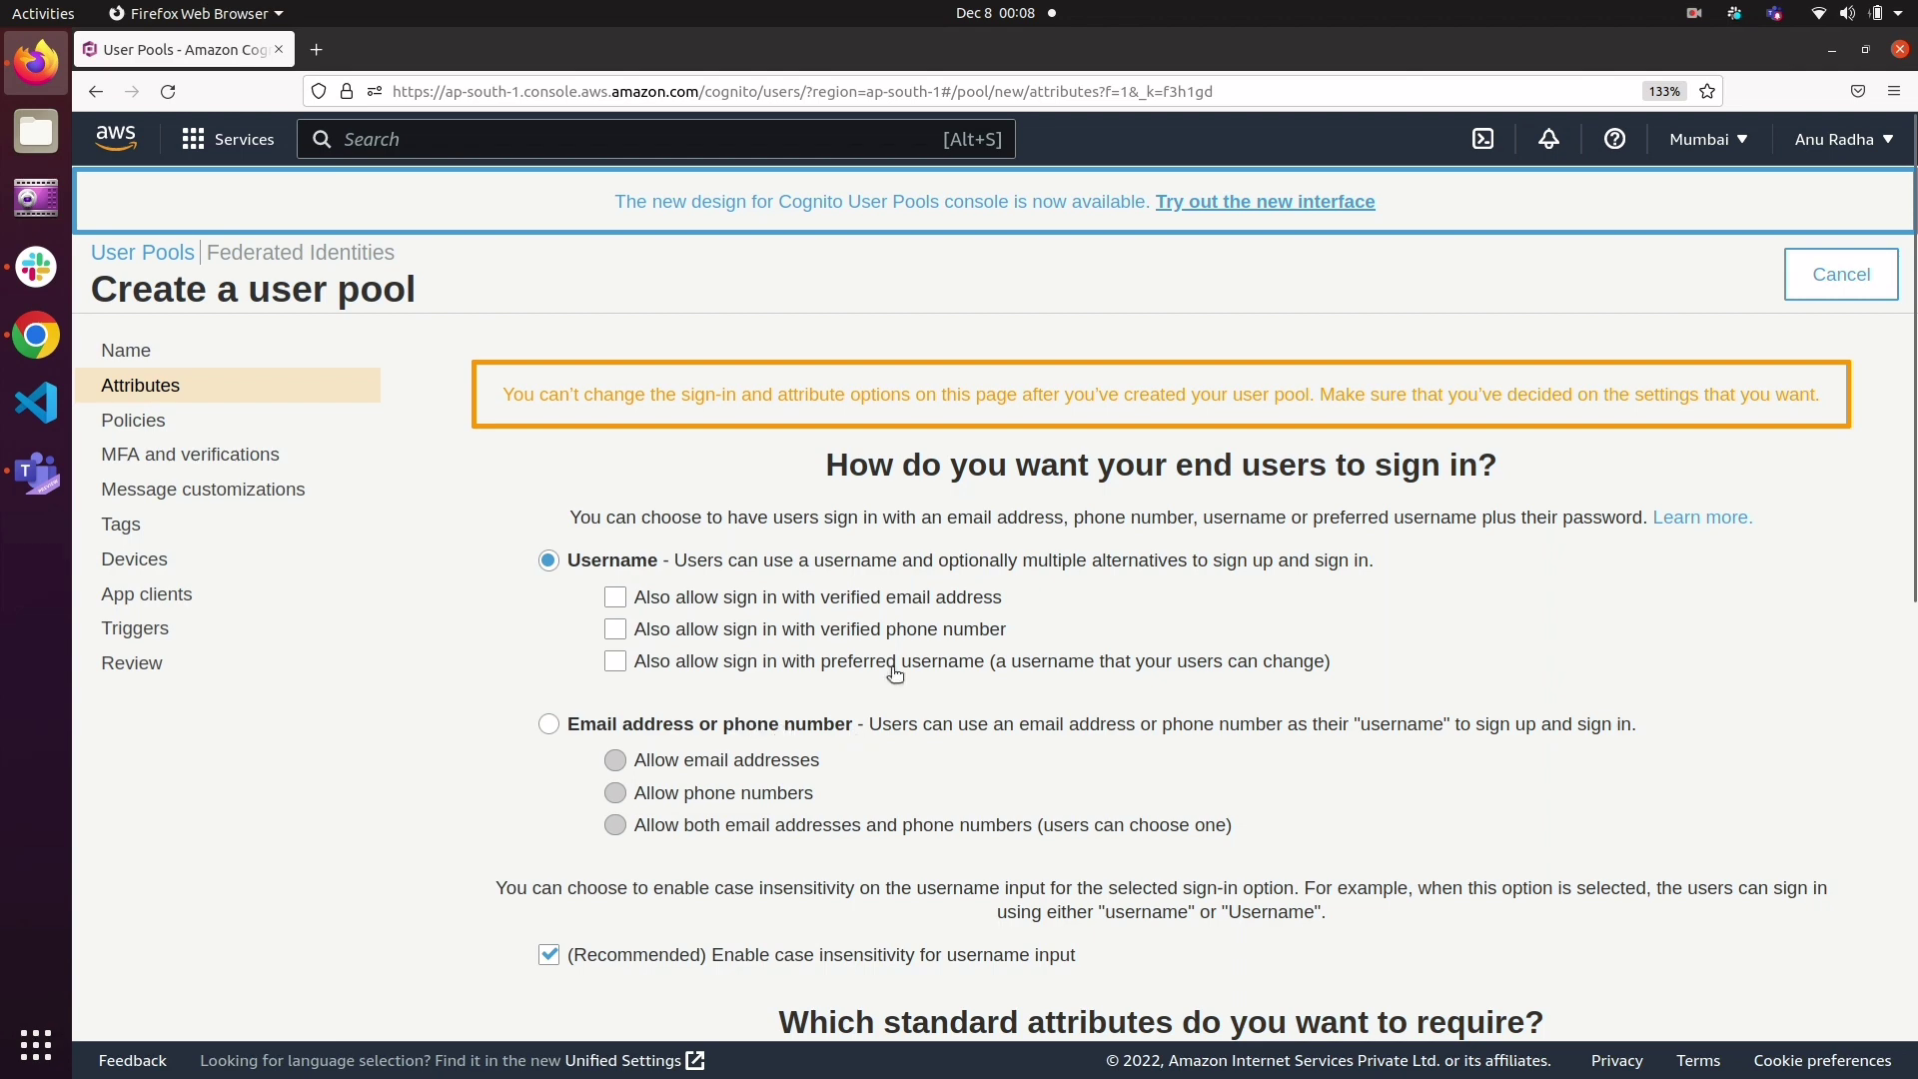
# Step: Accept the default attribute options, with username sign-in and email as the required attribute, and continue to the password policies
pyautogui.scroll(-2, 1185, 665)
pyautogui.scroll(2, 1186, 665)
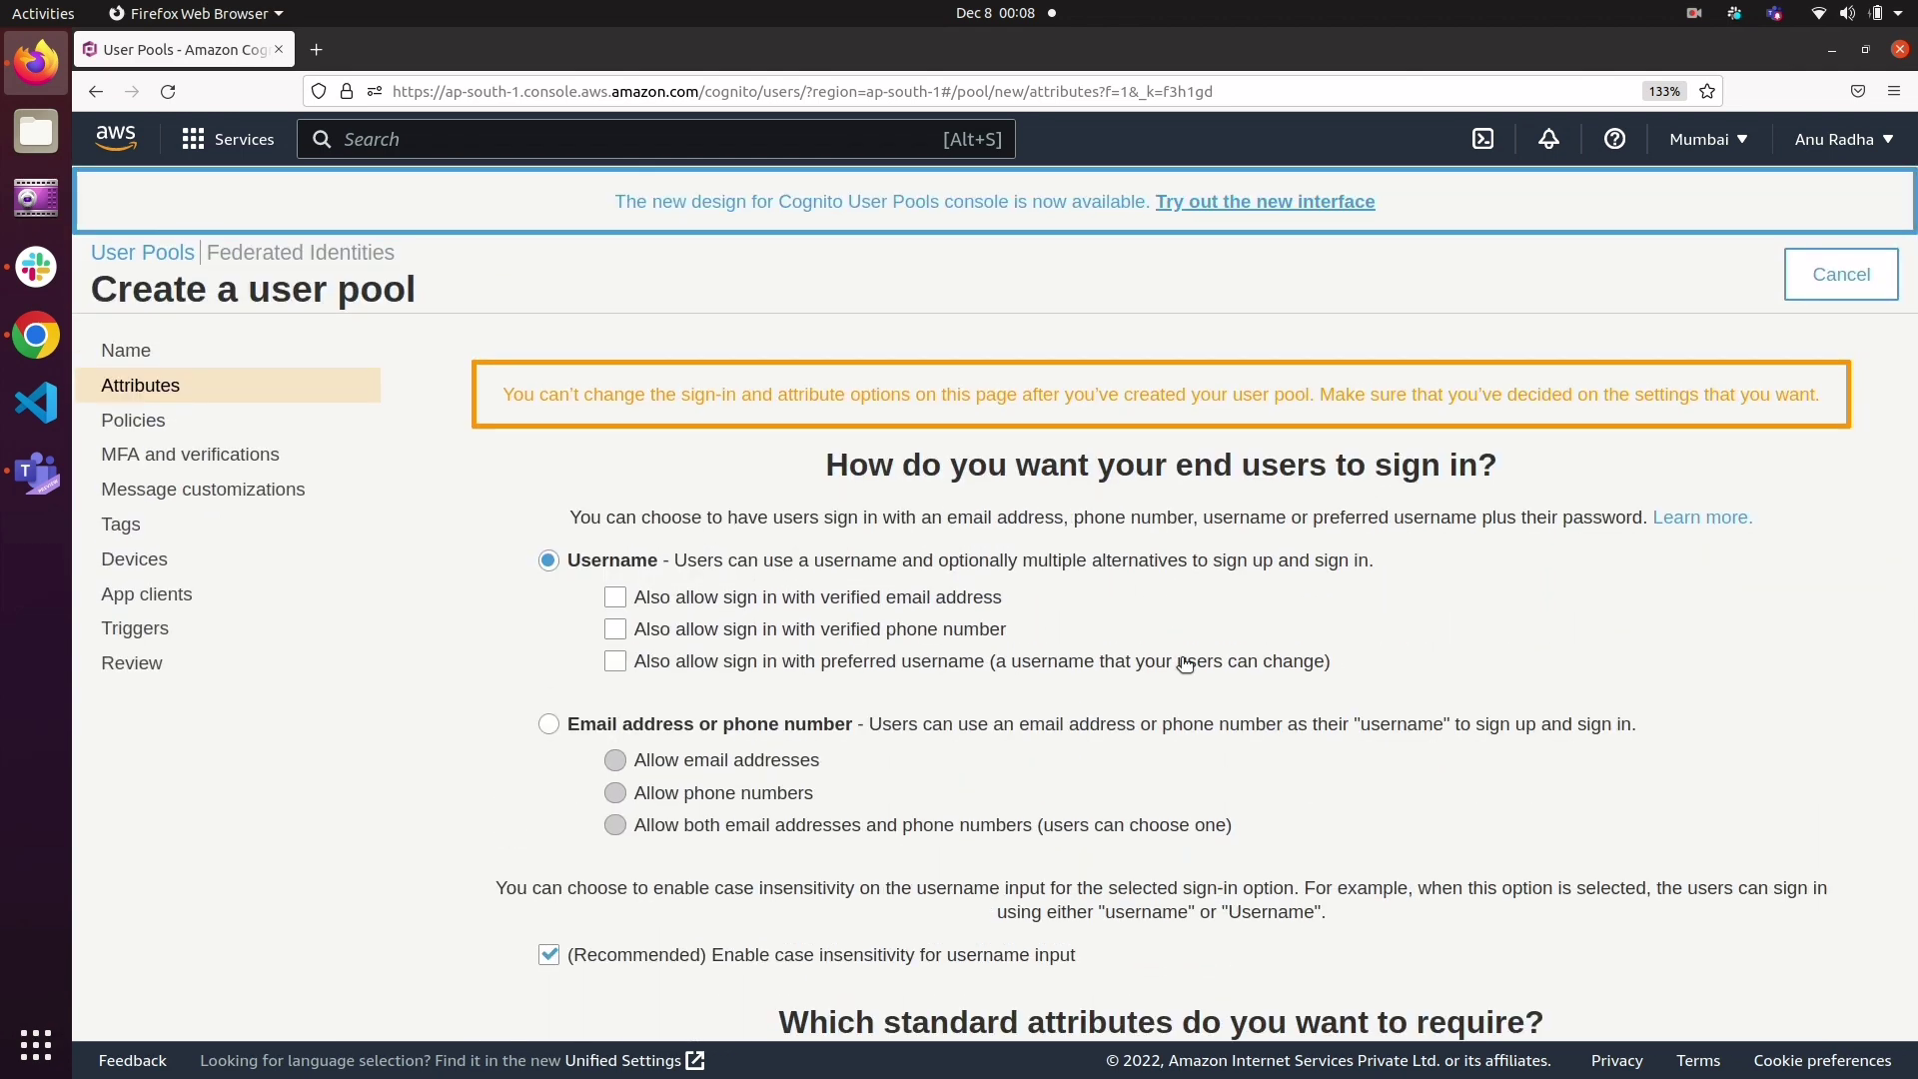
pyautogui.scroll(-3, 1185, 664)
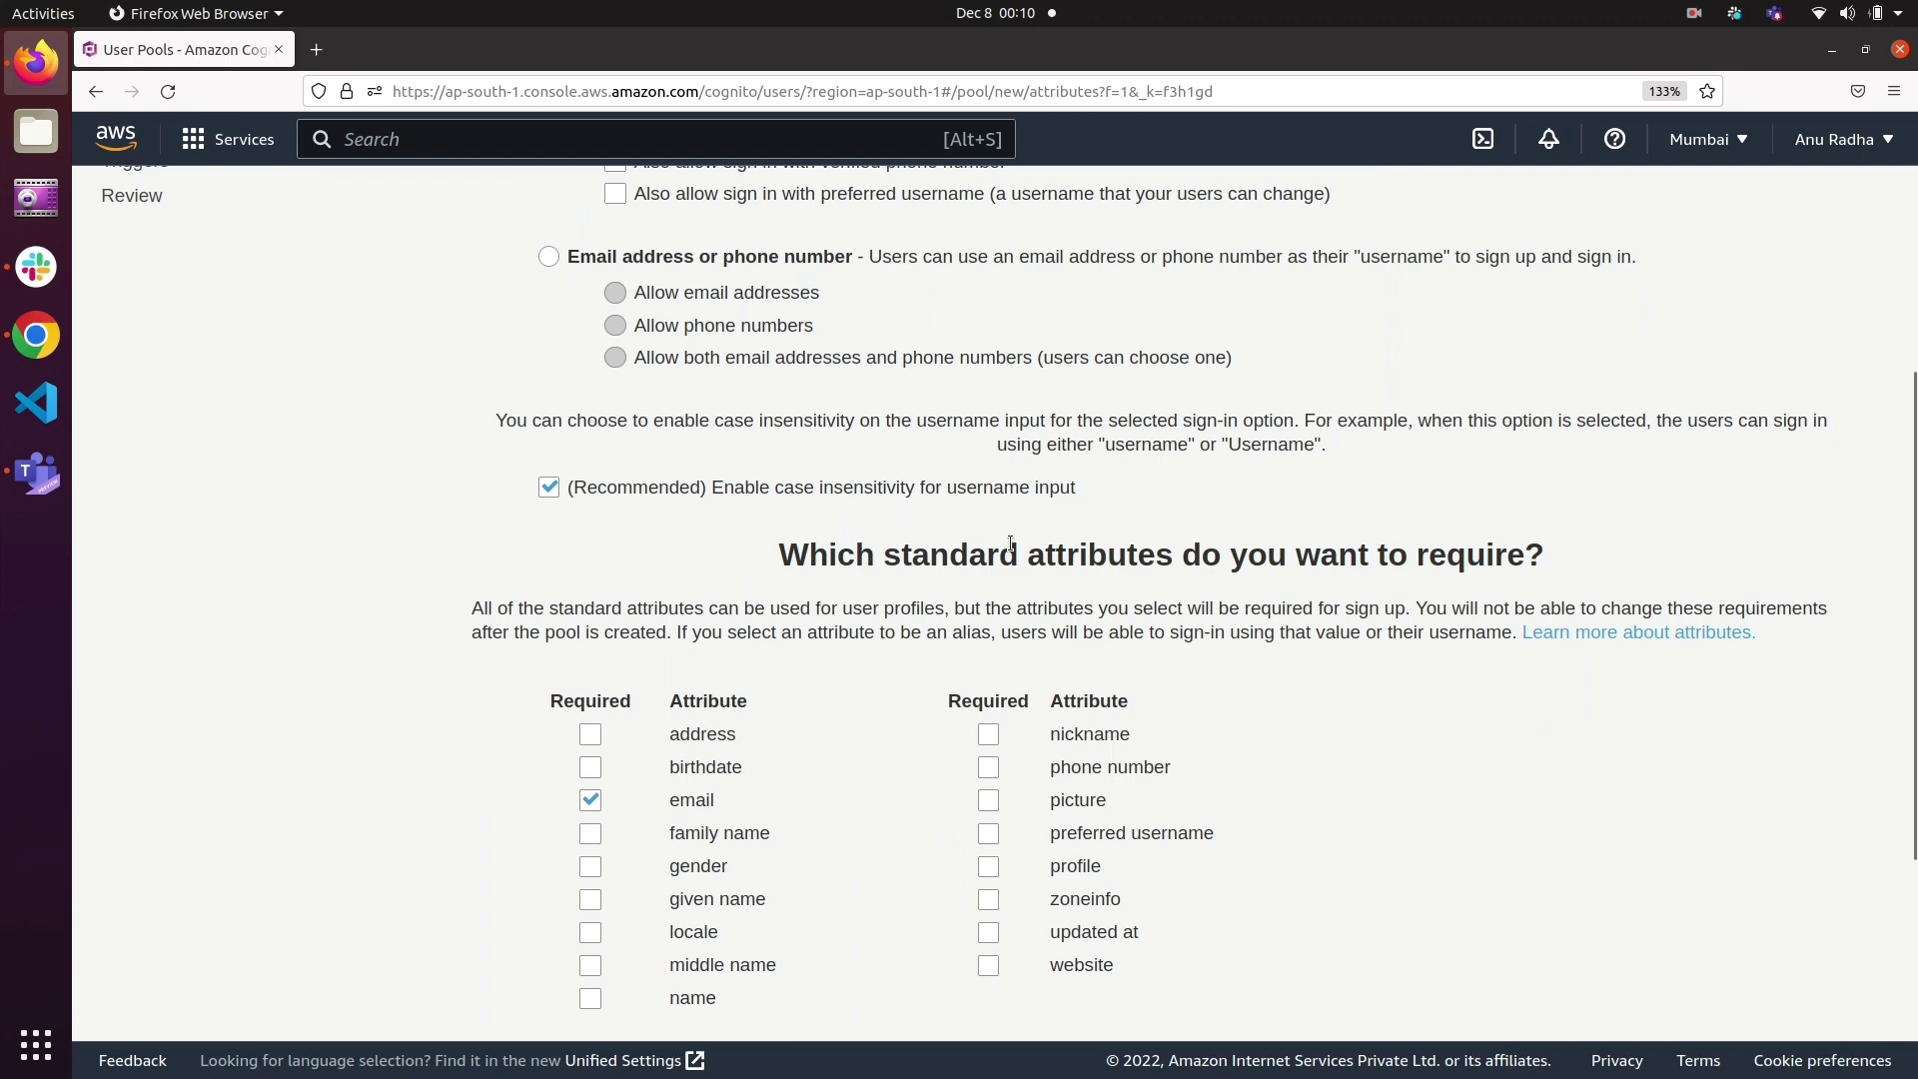
pyautogui.scroll(-3, 1010, 542)
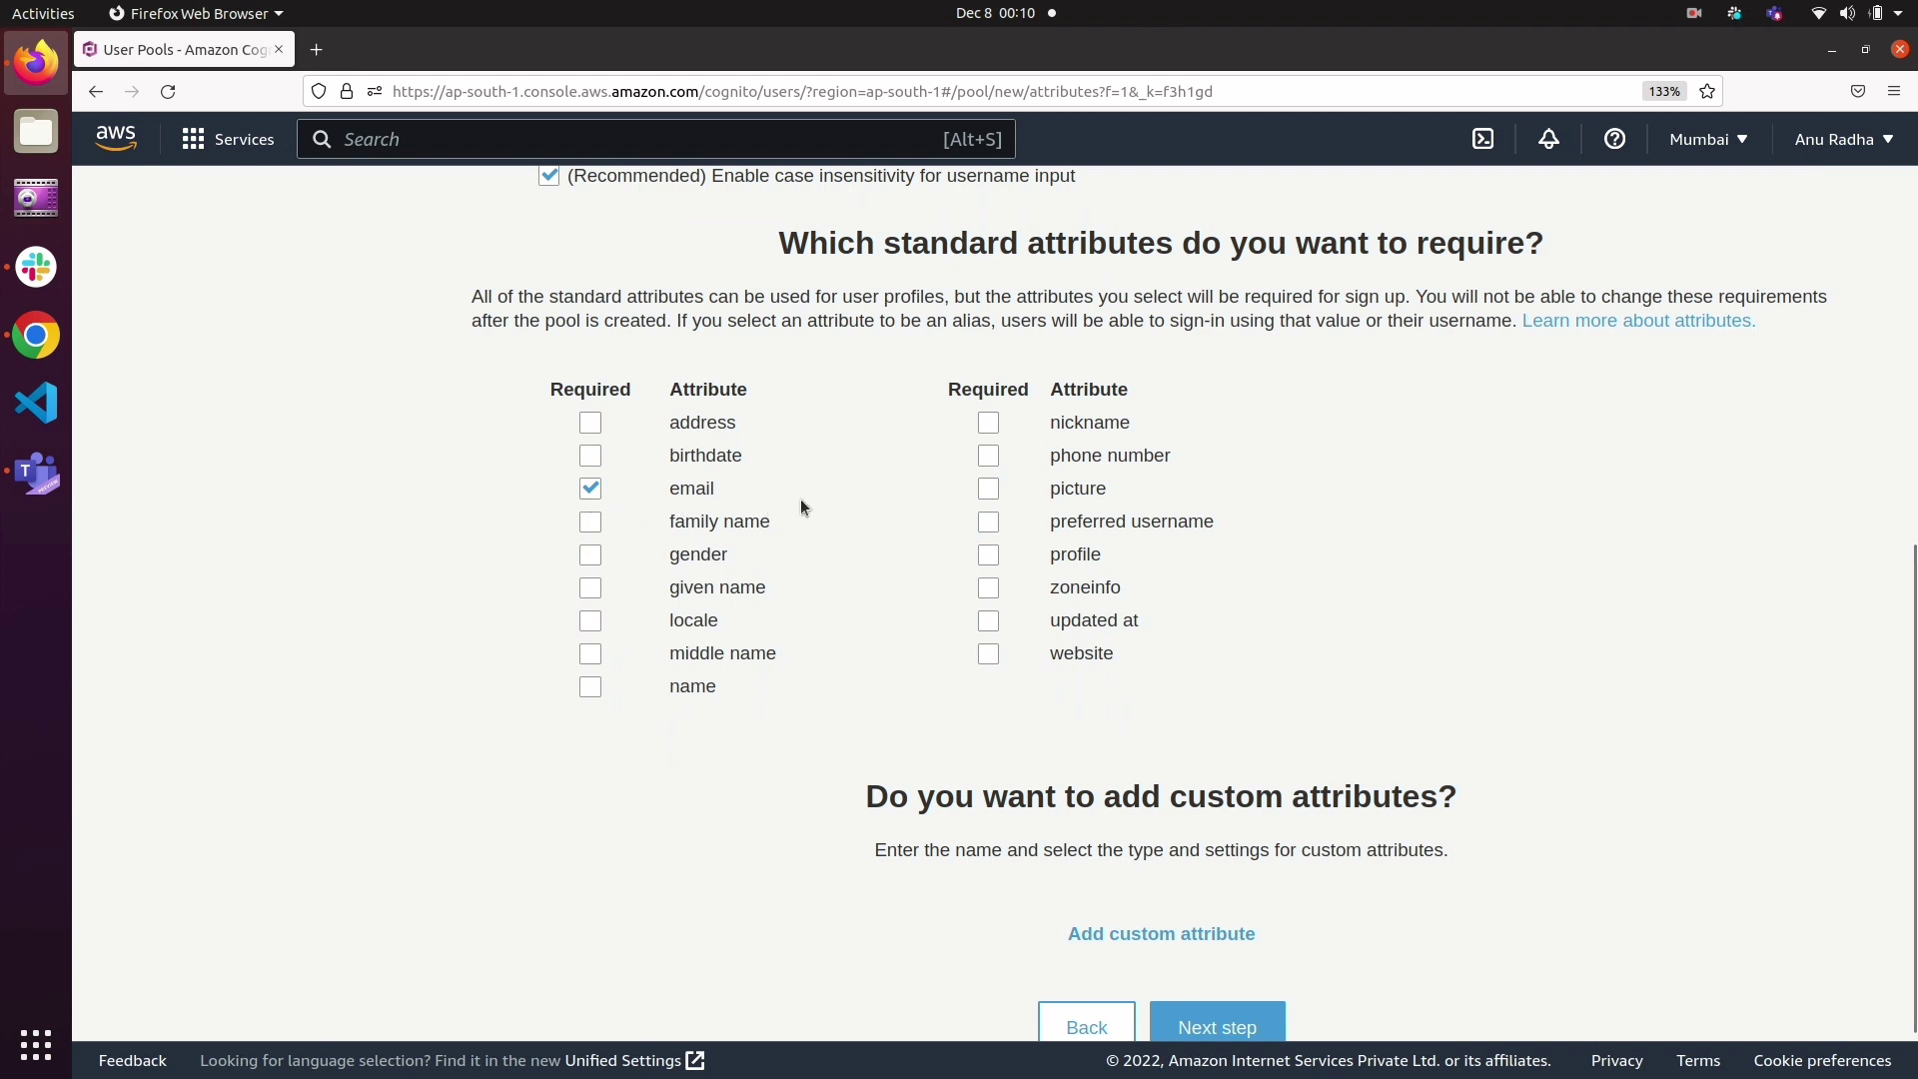
pyautogui.scroll(-1, 801, 499)
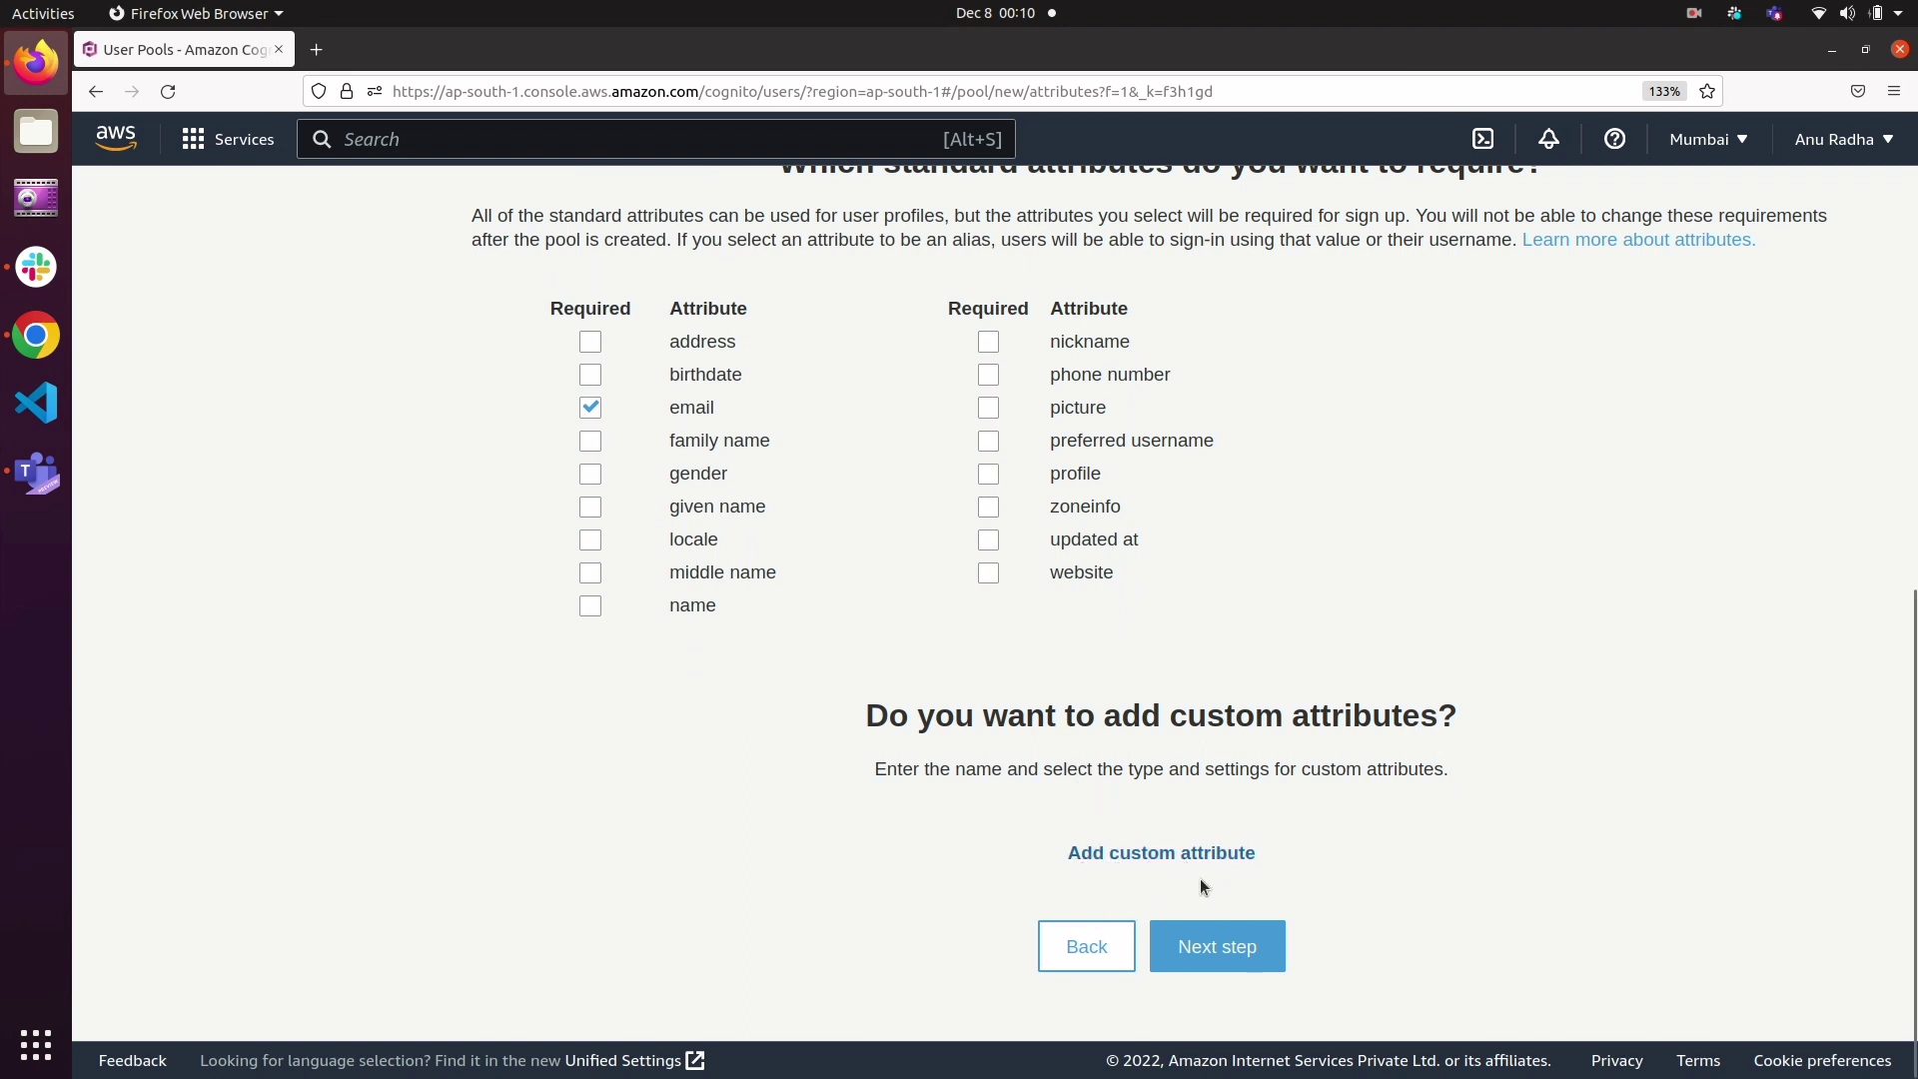
pyautogui.click(1210, 950)
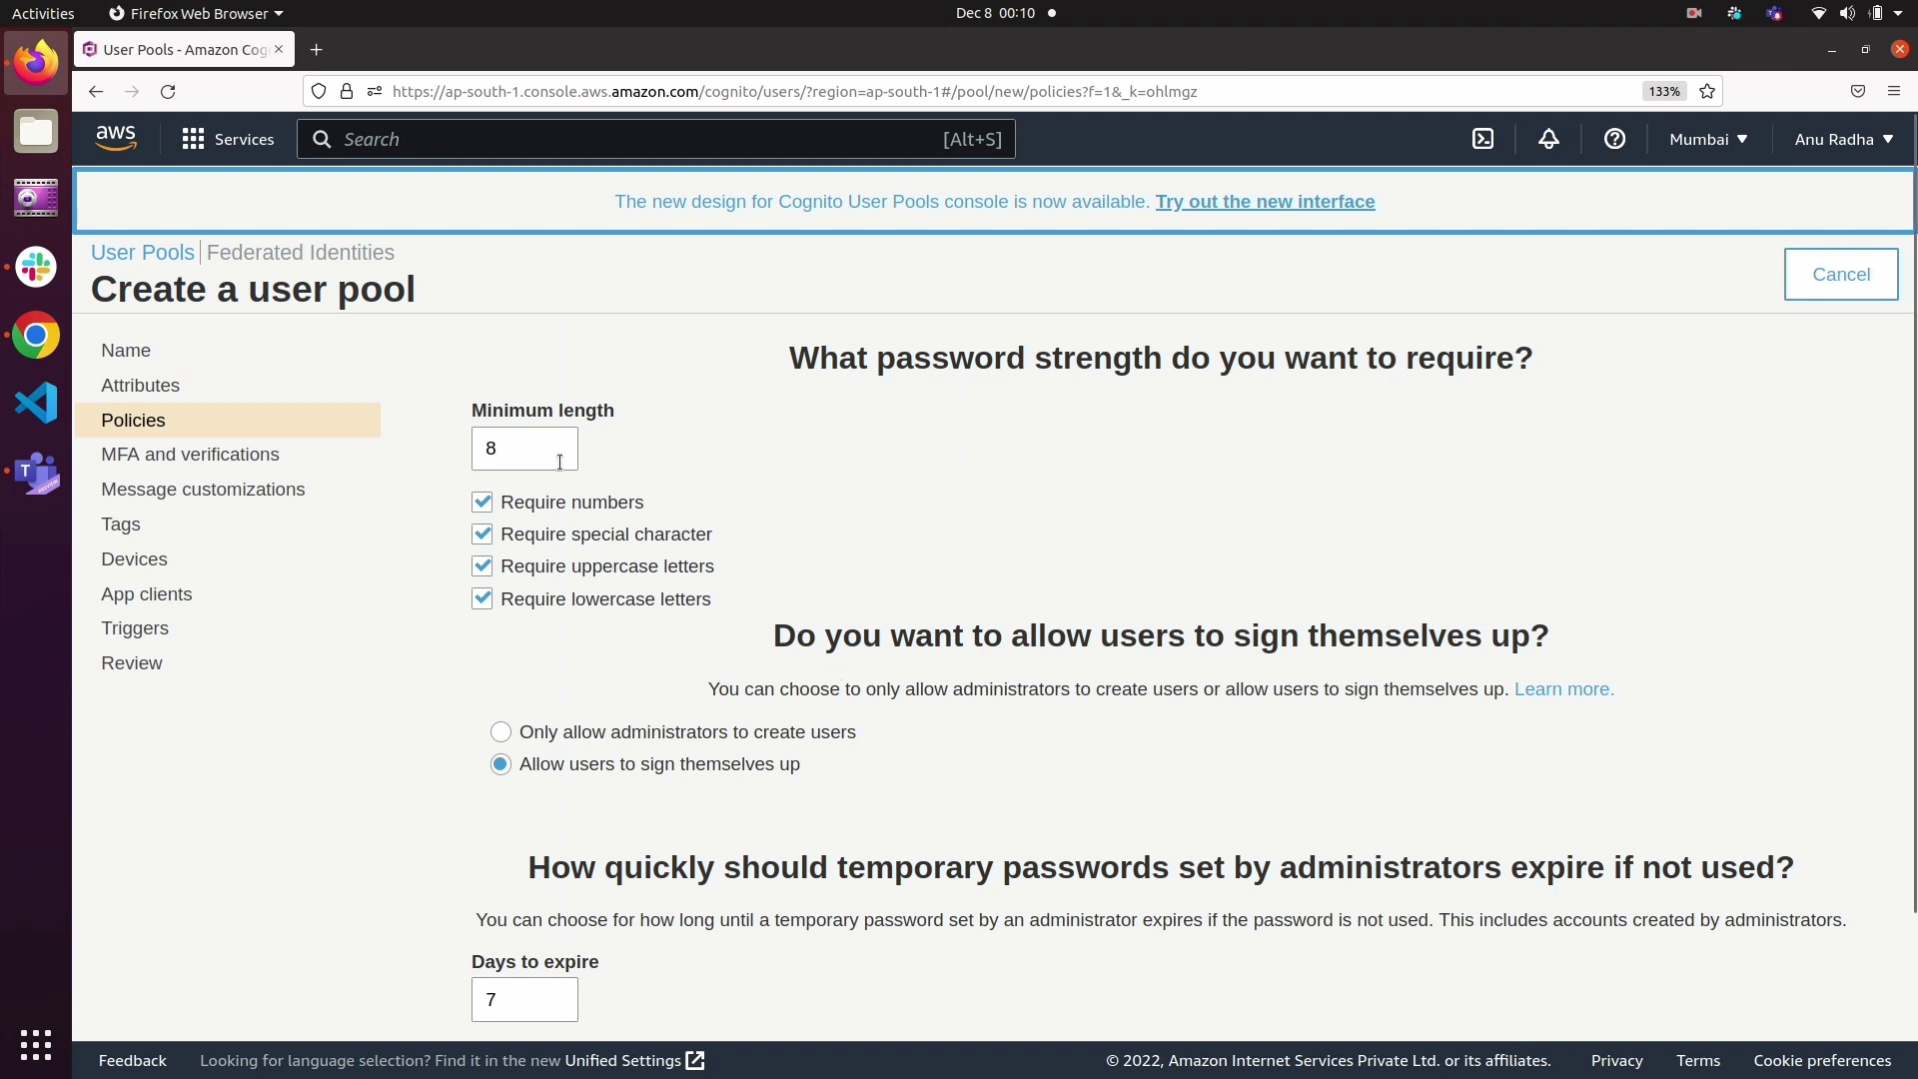
# Step: Remove the number, special character, uppercase and lowercase password requirements, and continue to the MFA and verification settings
pyautogui.click(482, 503)
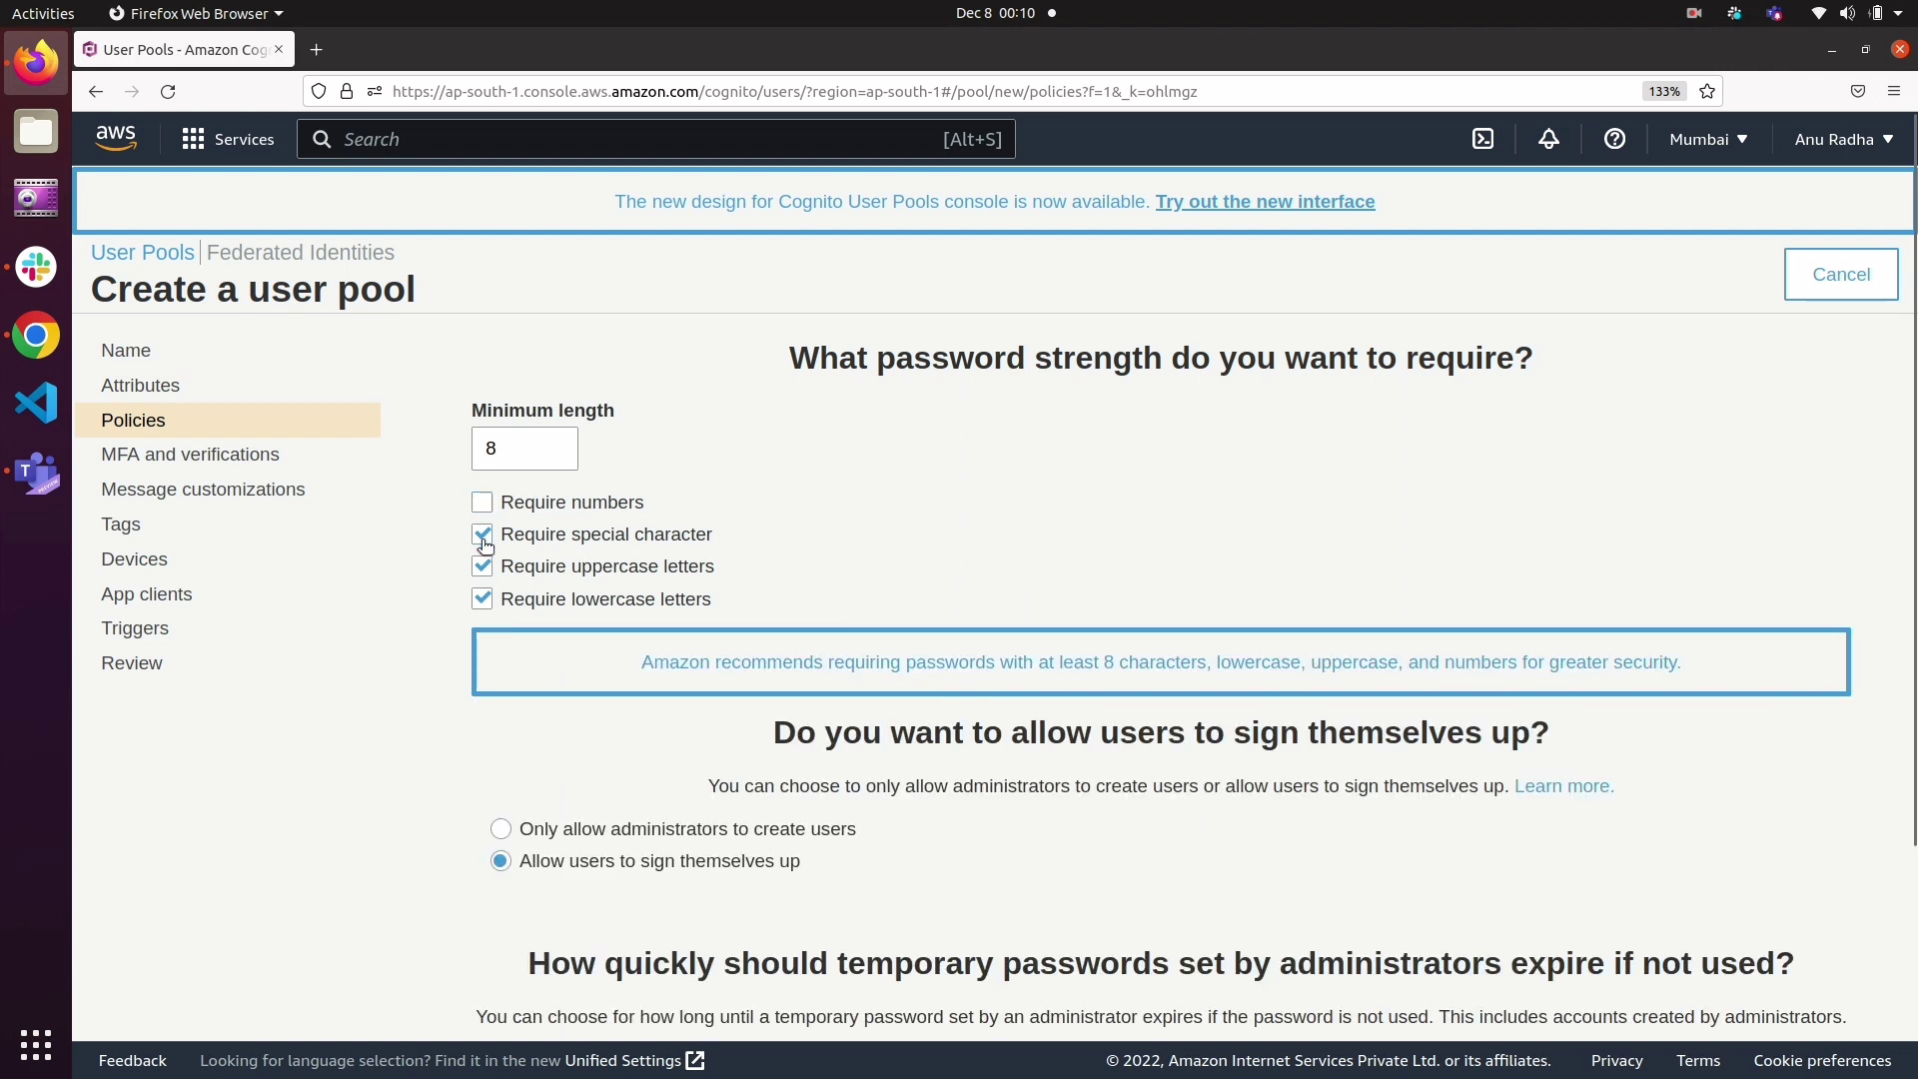
pyautogui.click(484, 541)
pyautogui.click(485, 565)
pyautogui.click(484, 599)
pyautogui.scroll(-5, 866, 617)
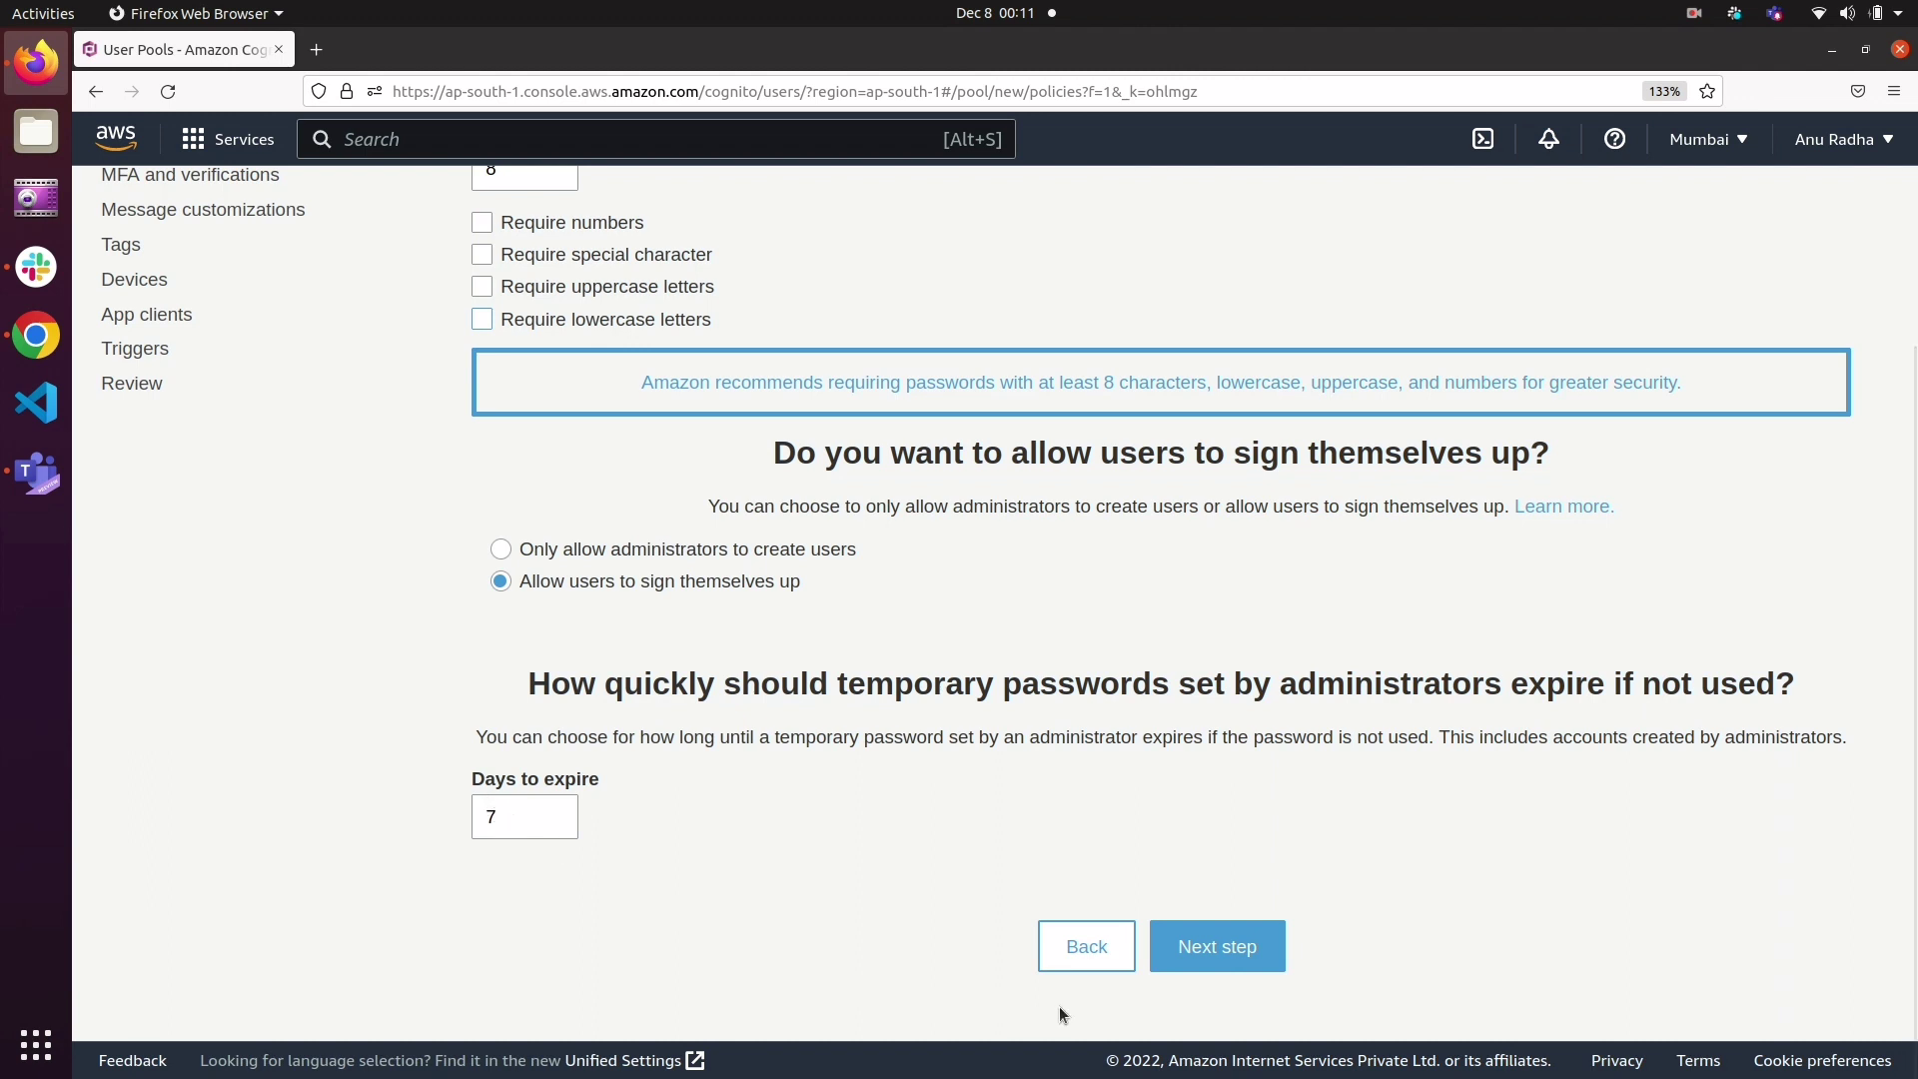
pyautogui.click(1226, 943)
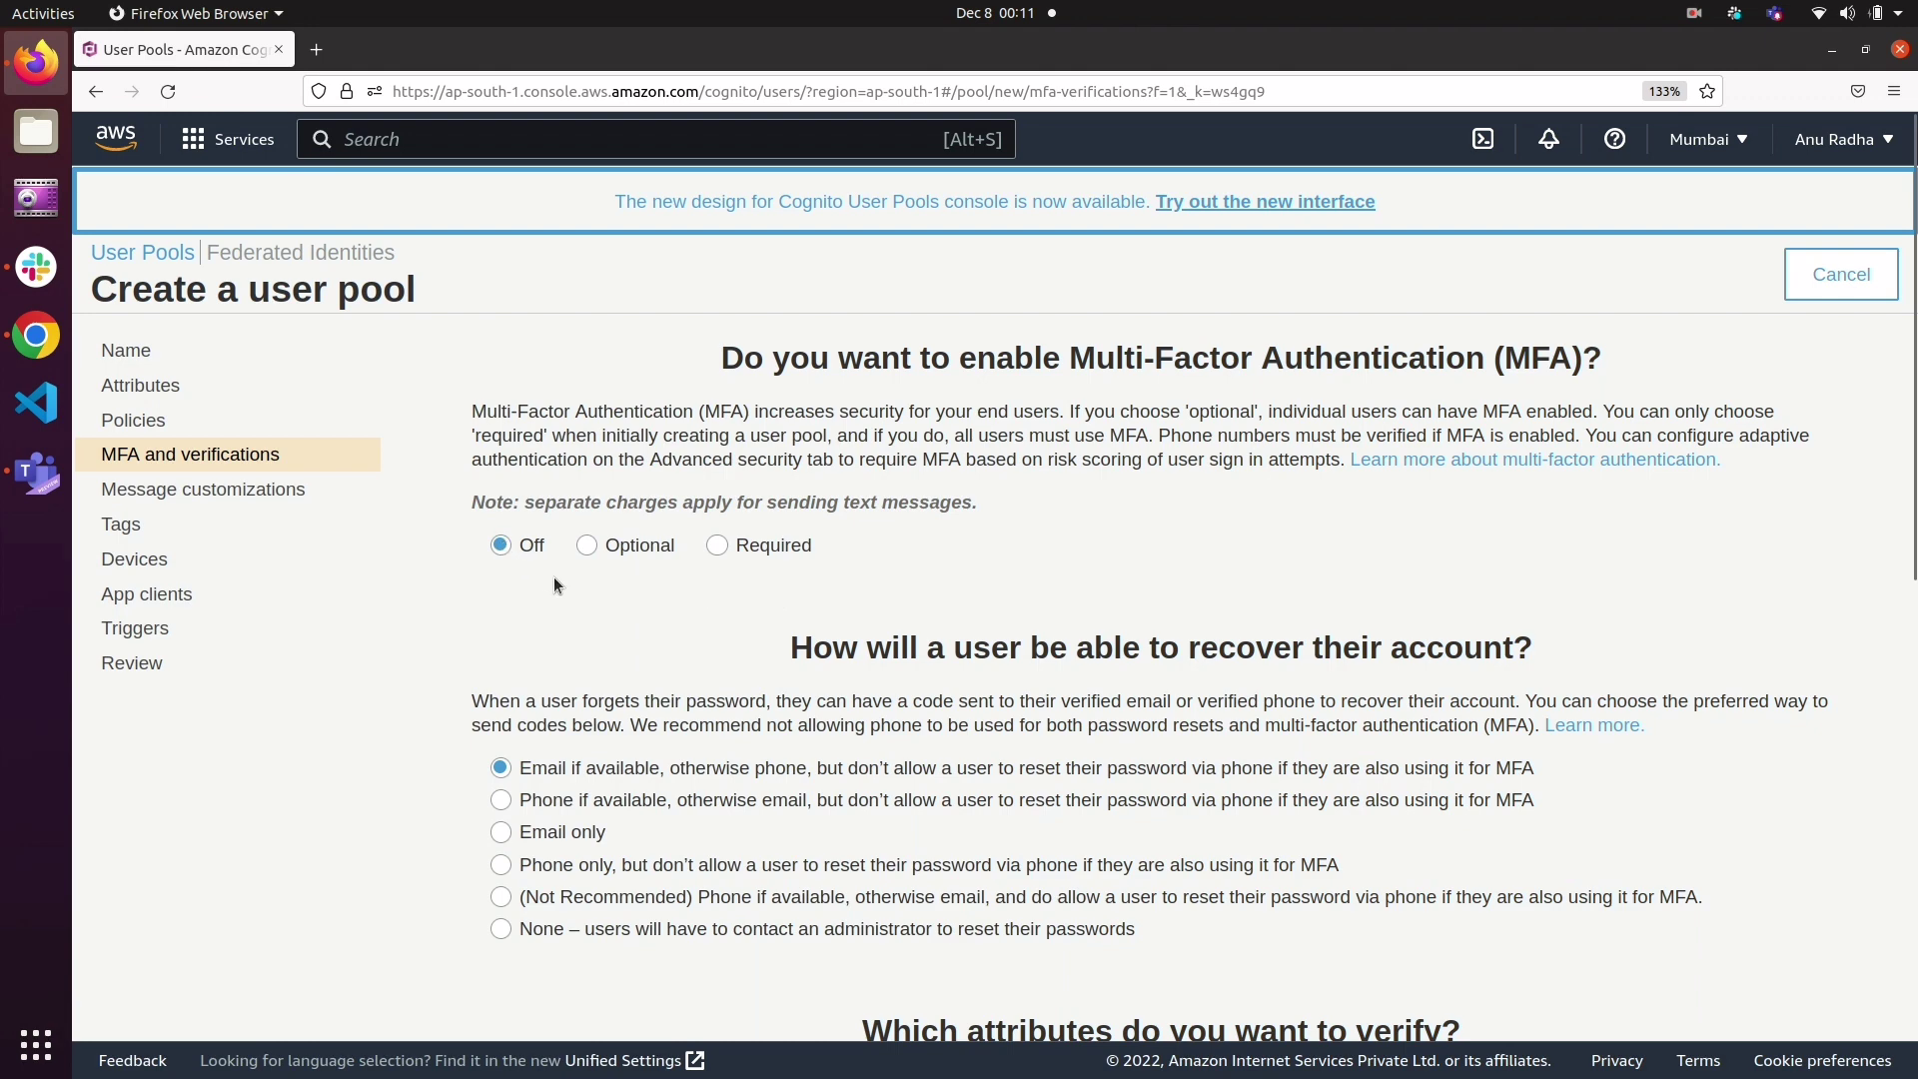
# Step: Review the MFA, account recovery, email verification and SMS role settings, accept the defaults and continue to the message customizations
pyautogui.scroll(-3, 554, 578)
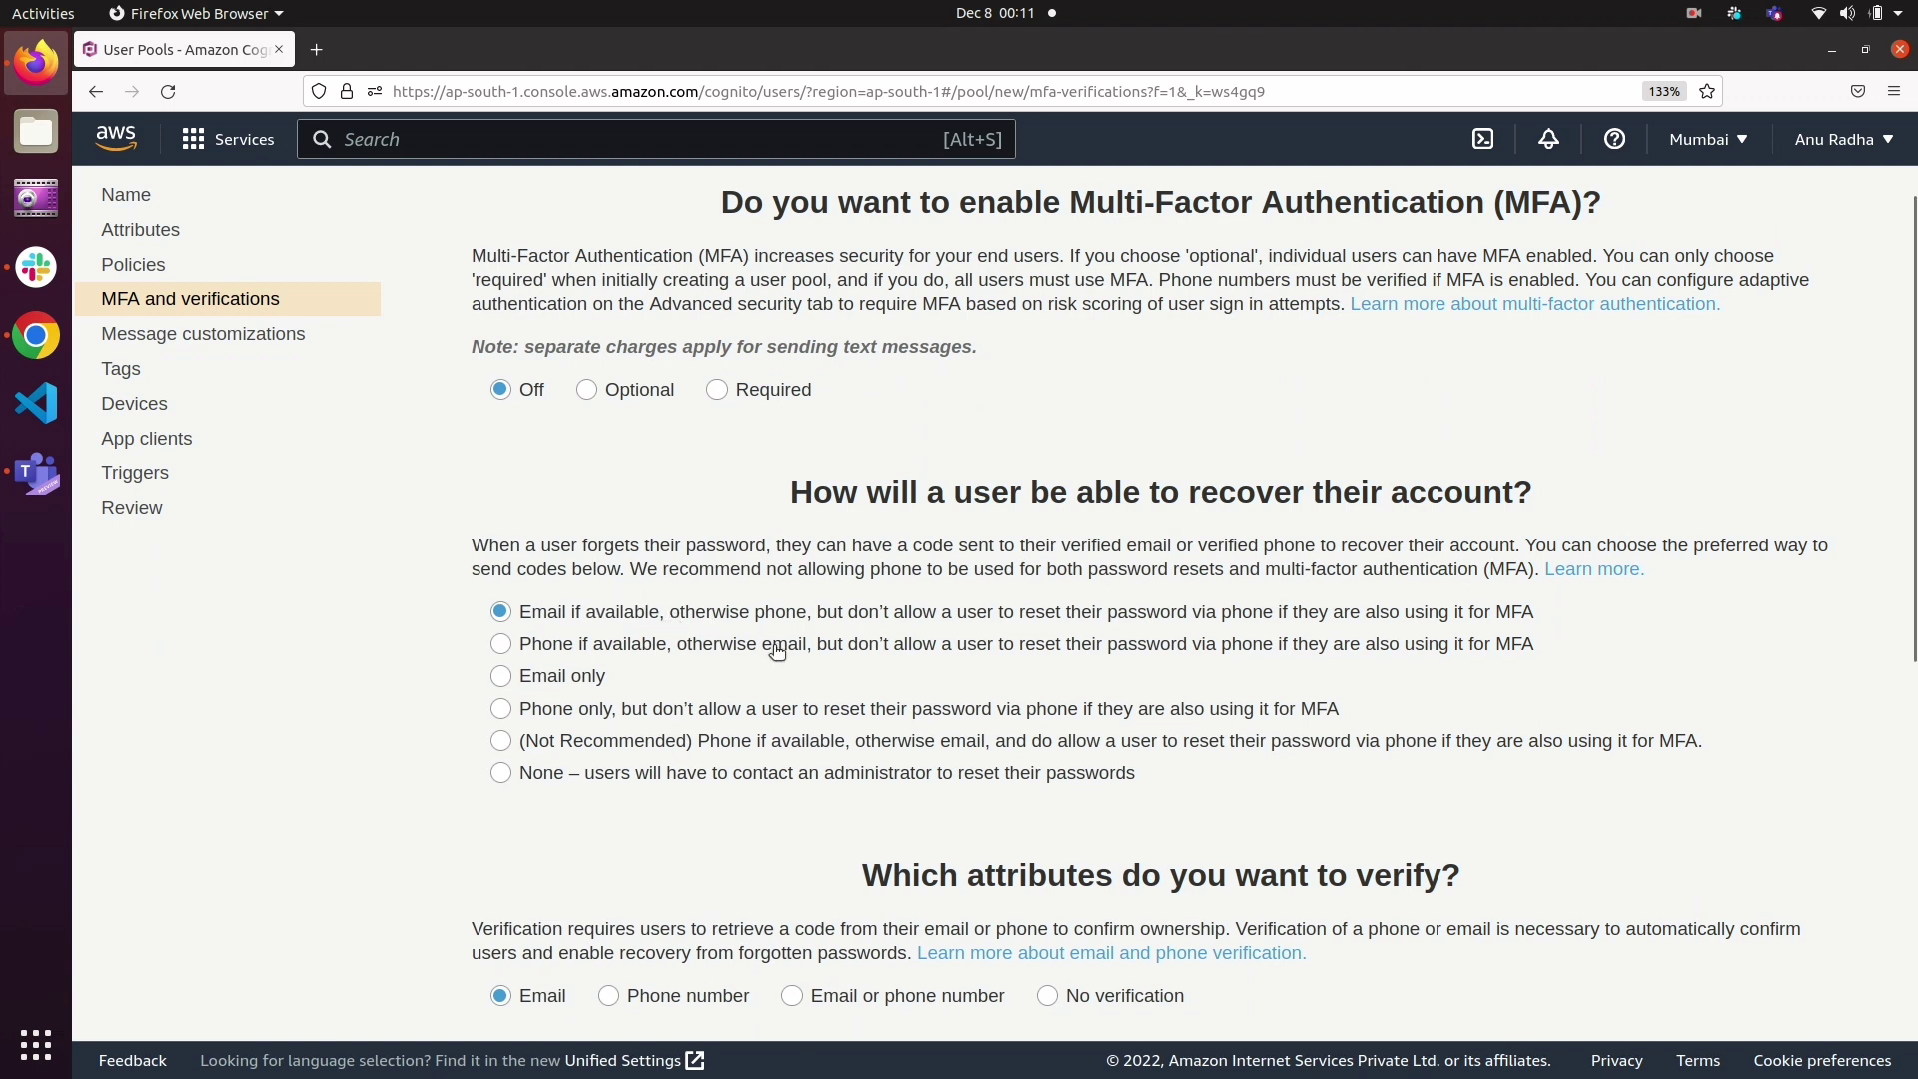
pyautogui.scroll(-5, 777, 651)
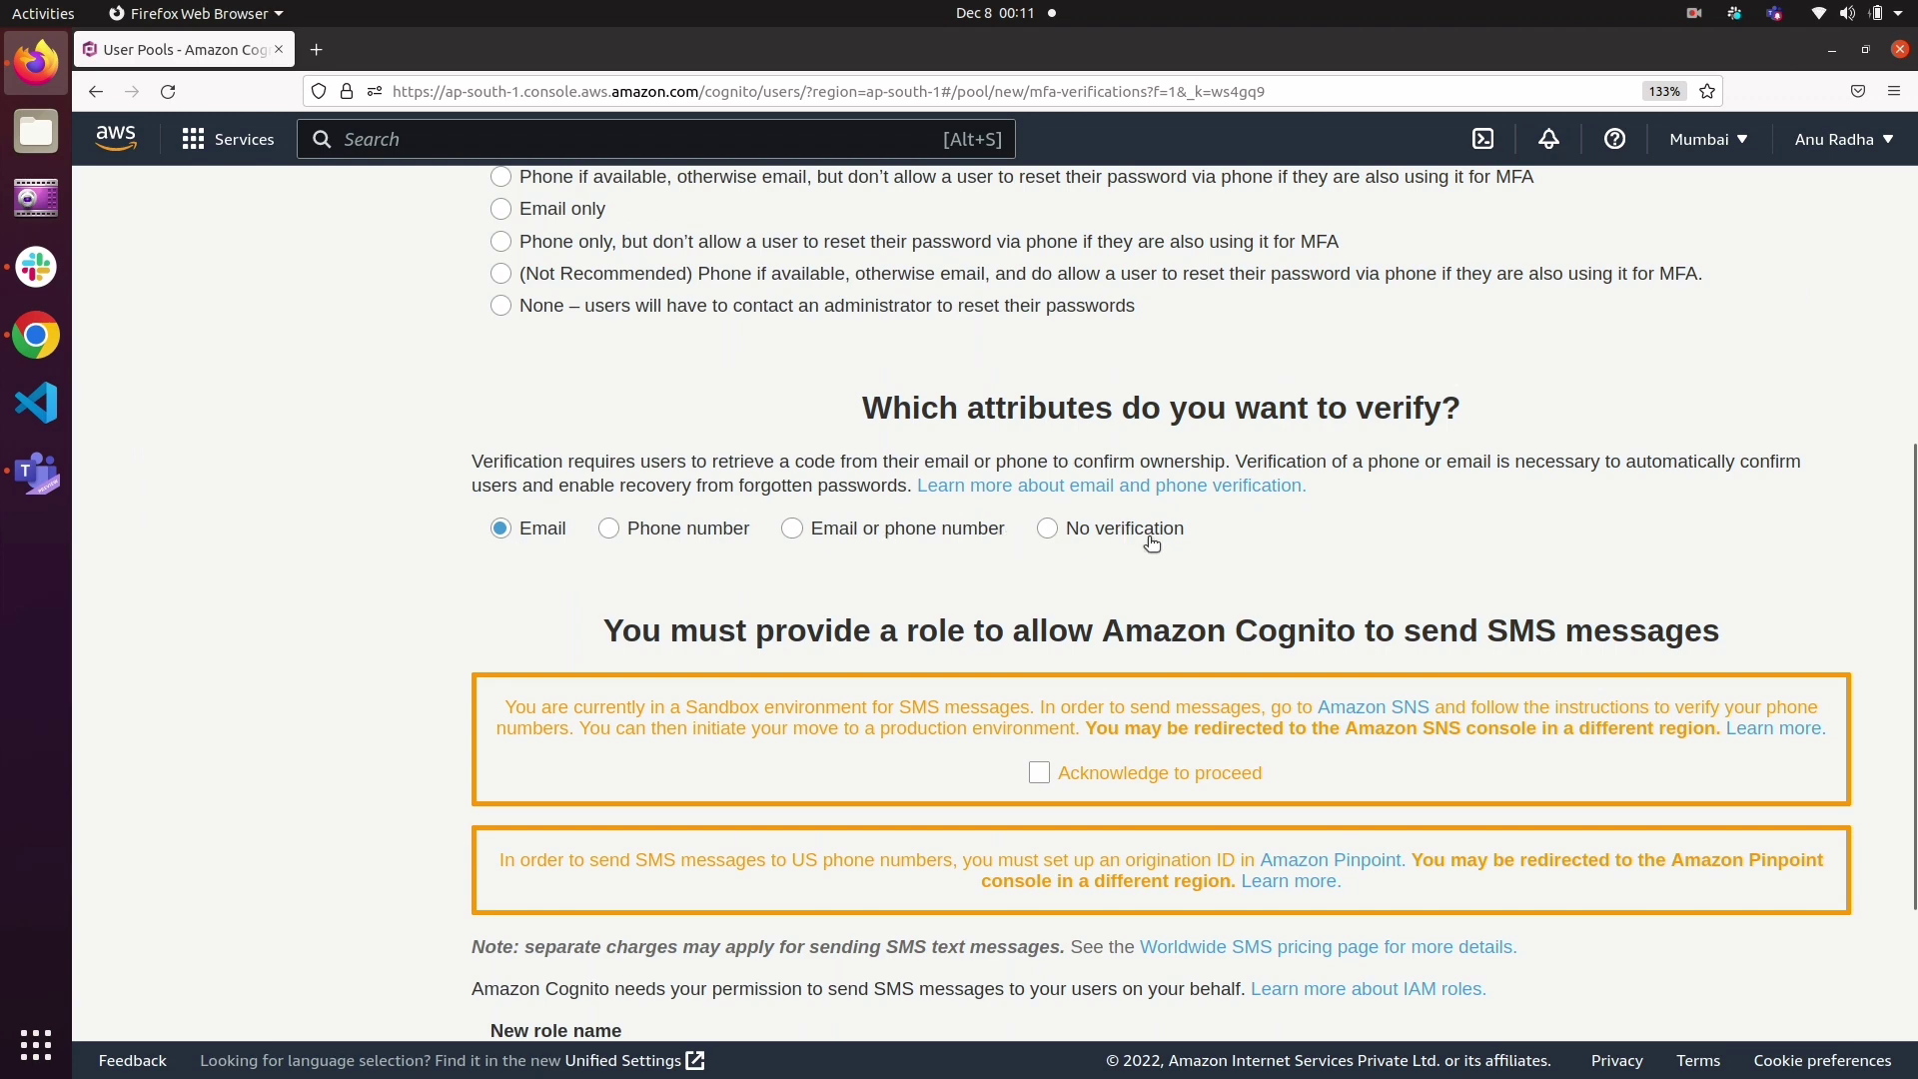
pyautogui.scroll(-2, 1165, 563)
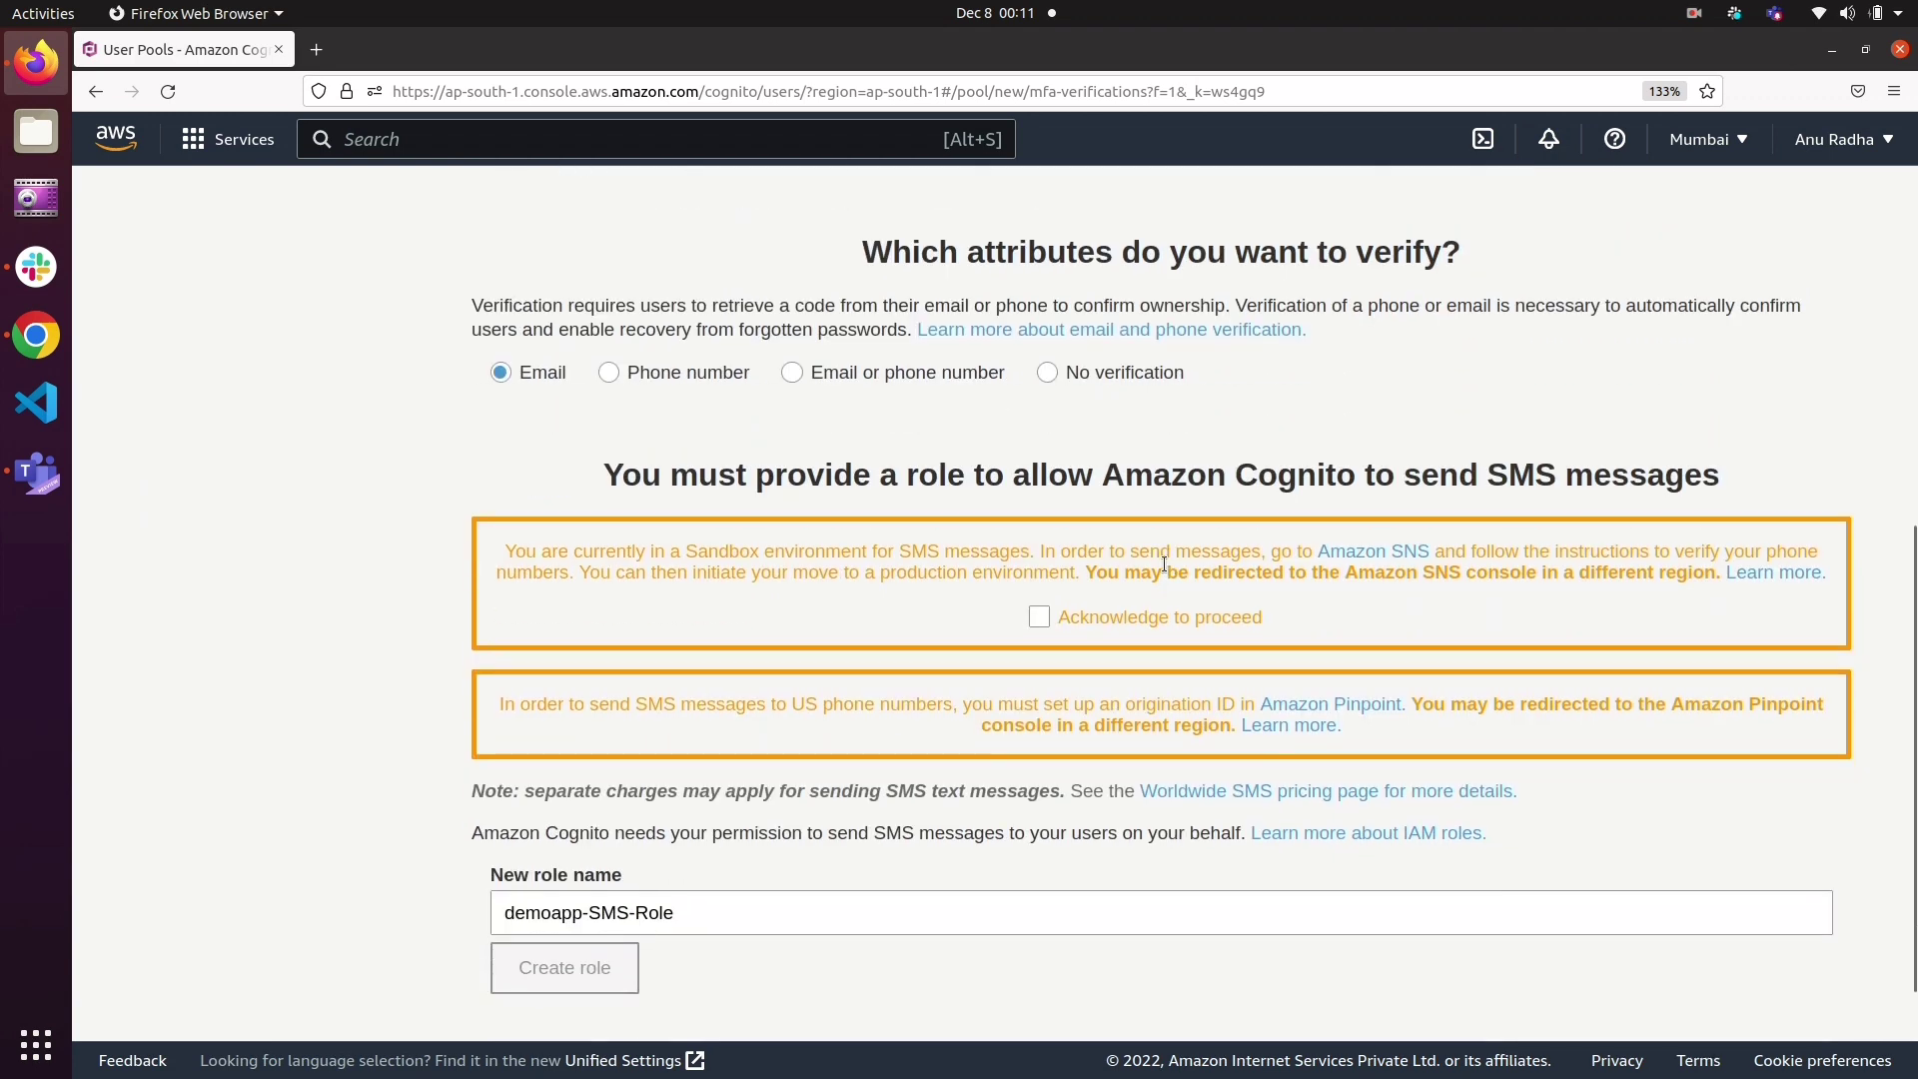
pyautogui.scroll(-2, 1136, 632)
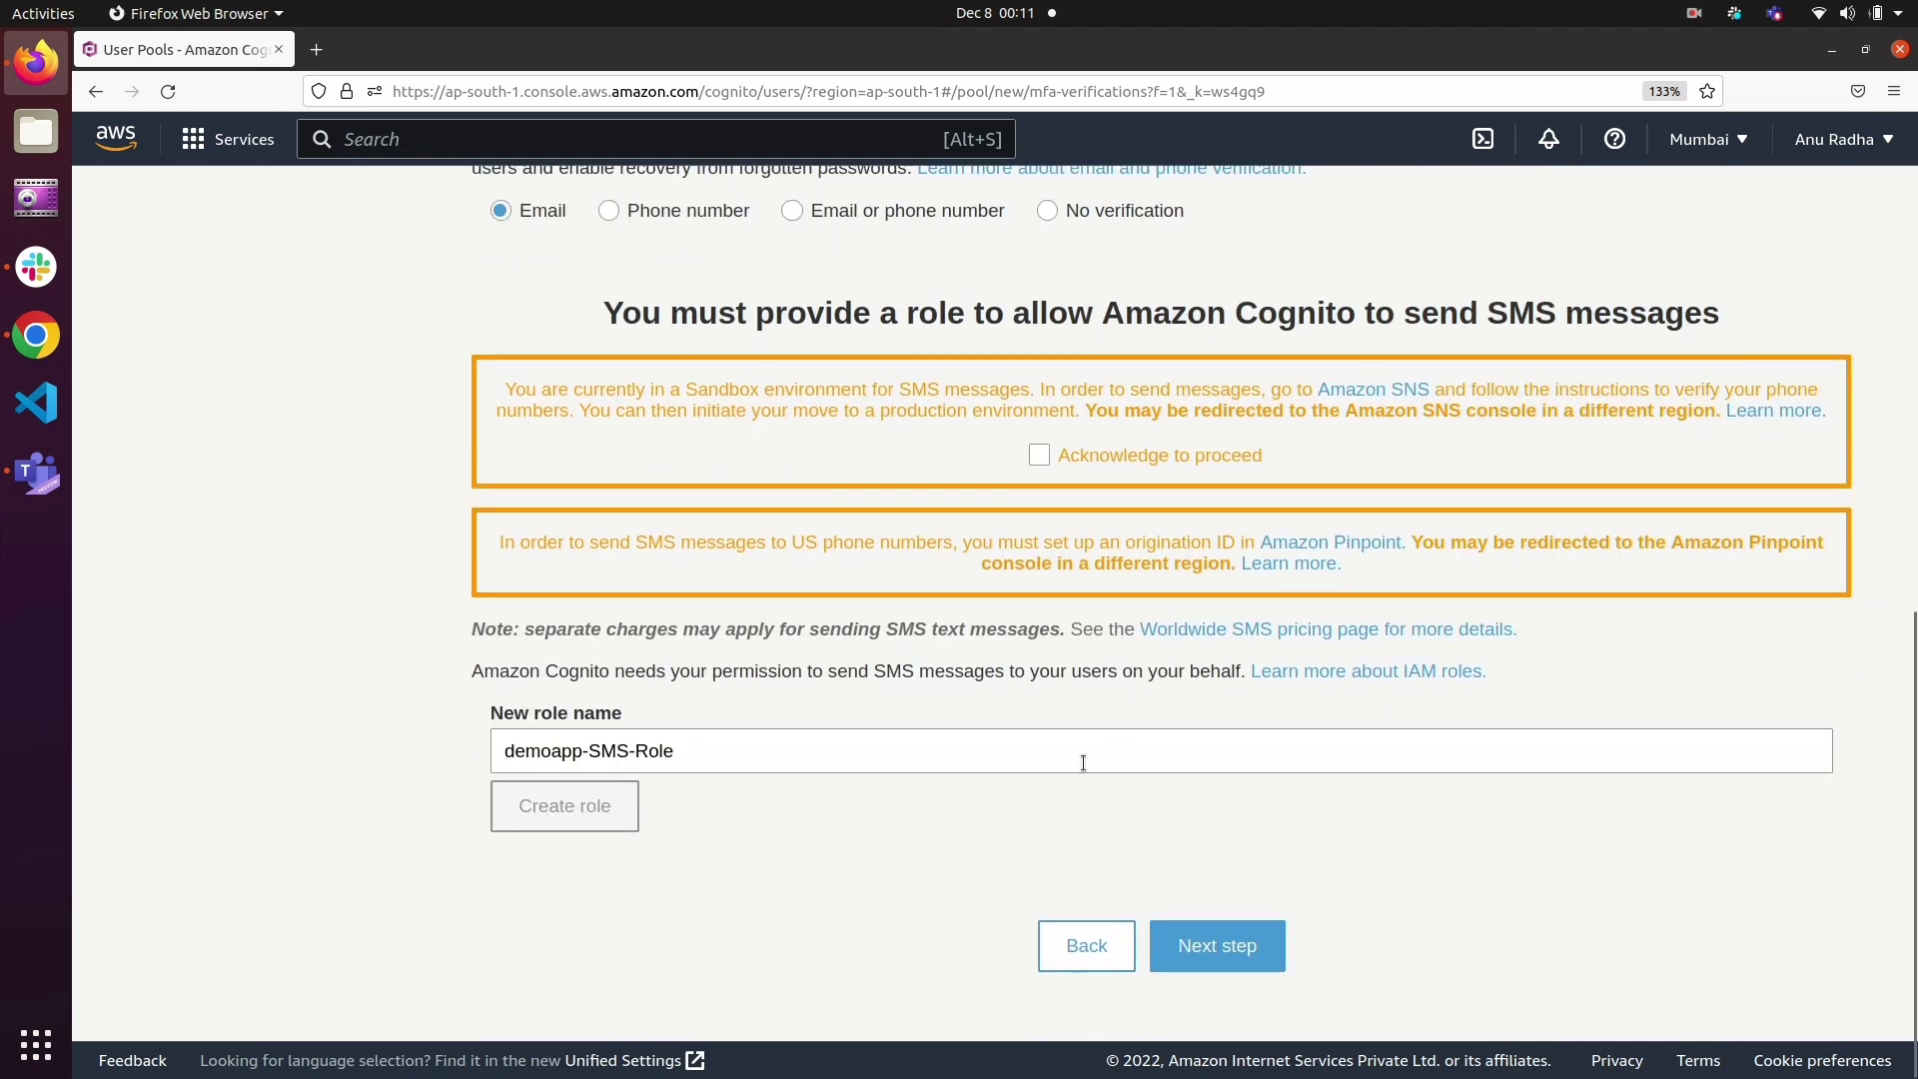
pyautogui.scroll(4, 920, 577)
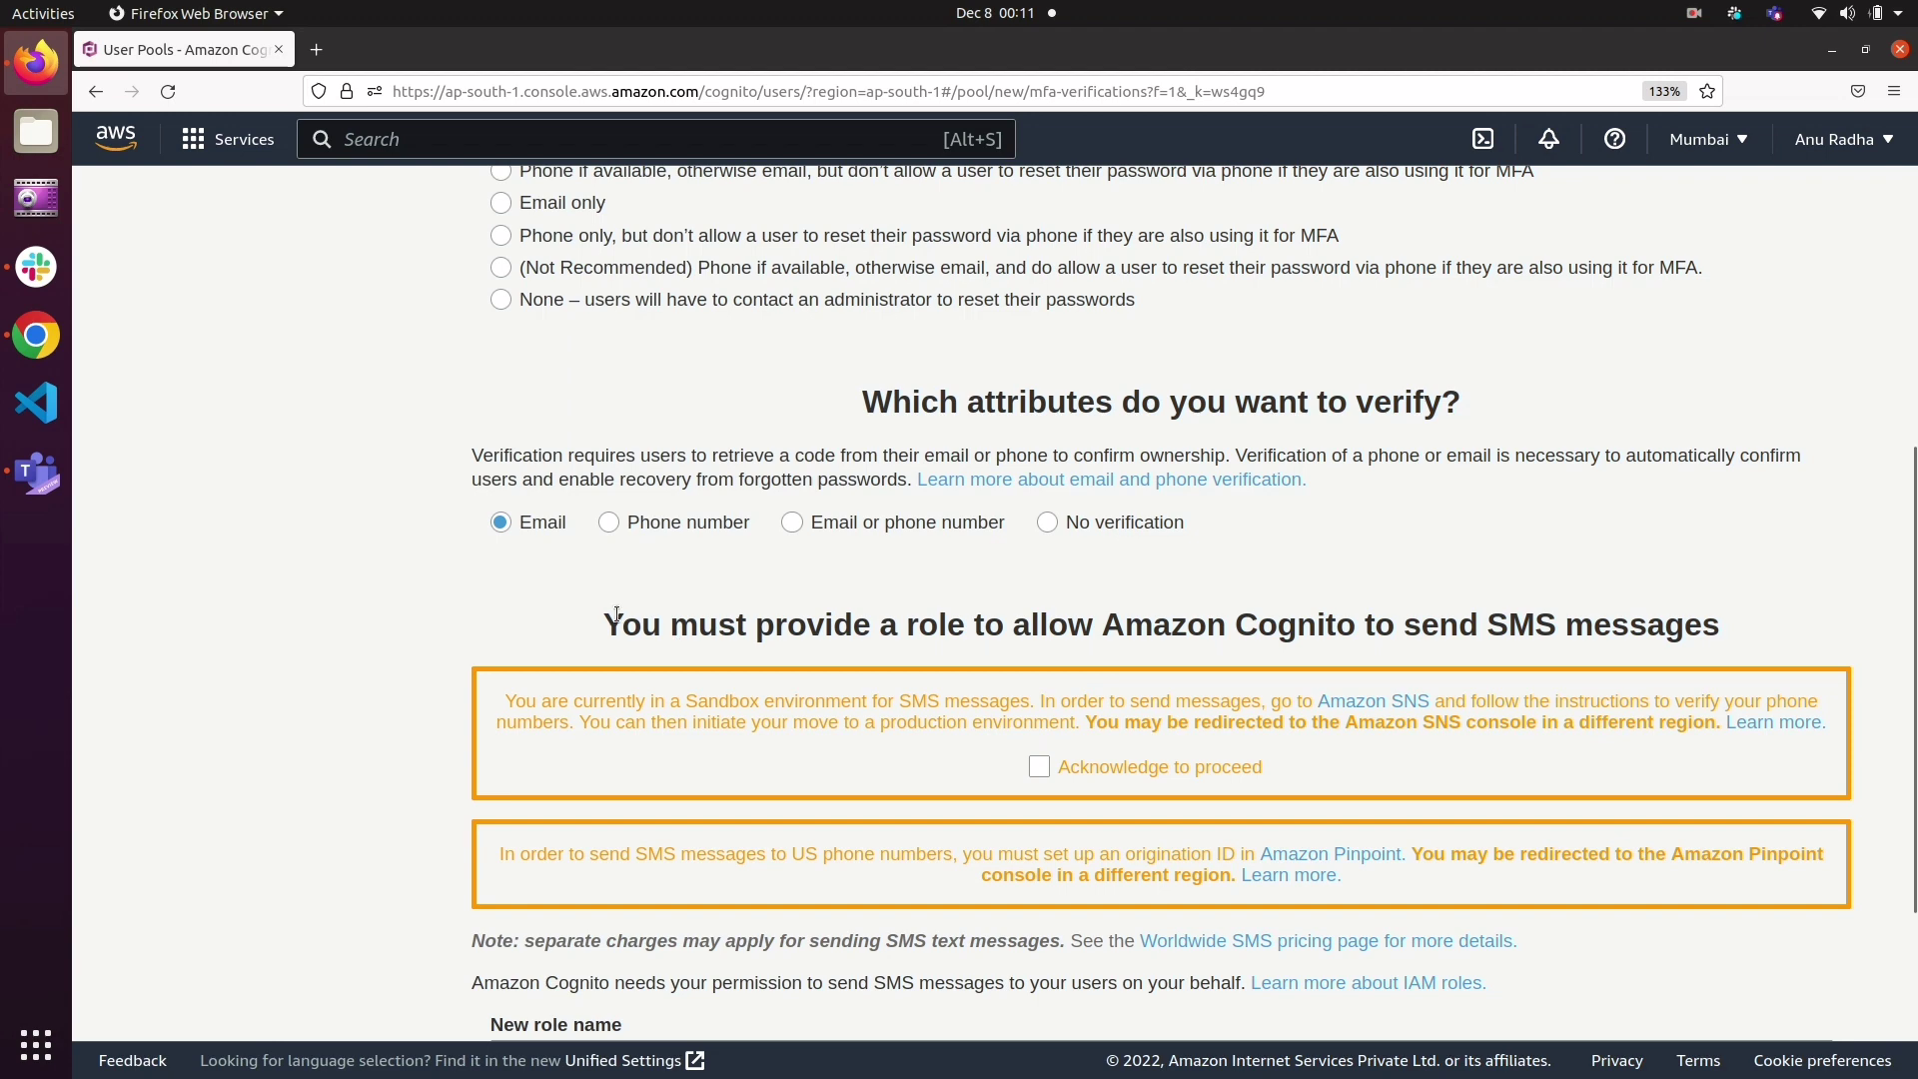
pyautogui.moveTo(620, 617); pyautogui.dragTo(1089, 692)
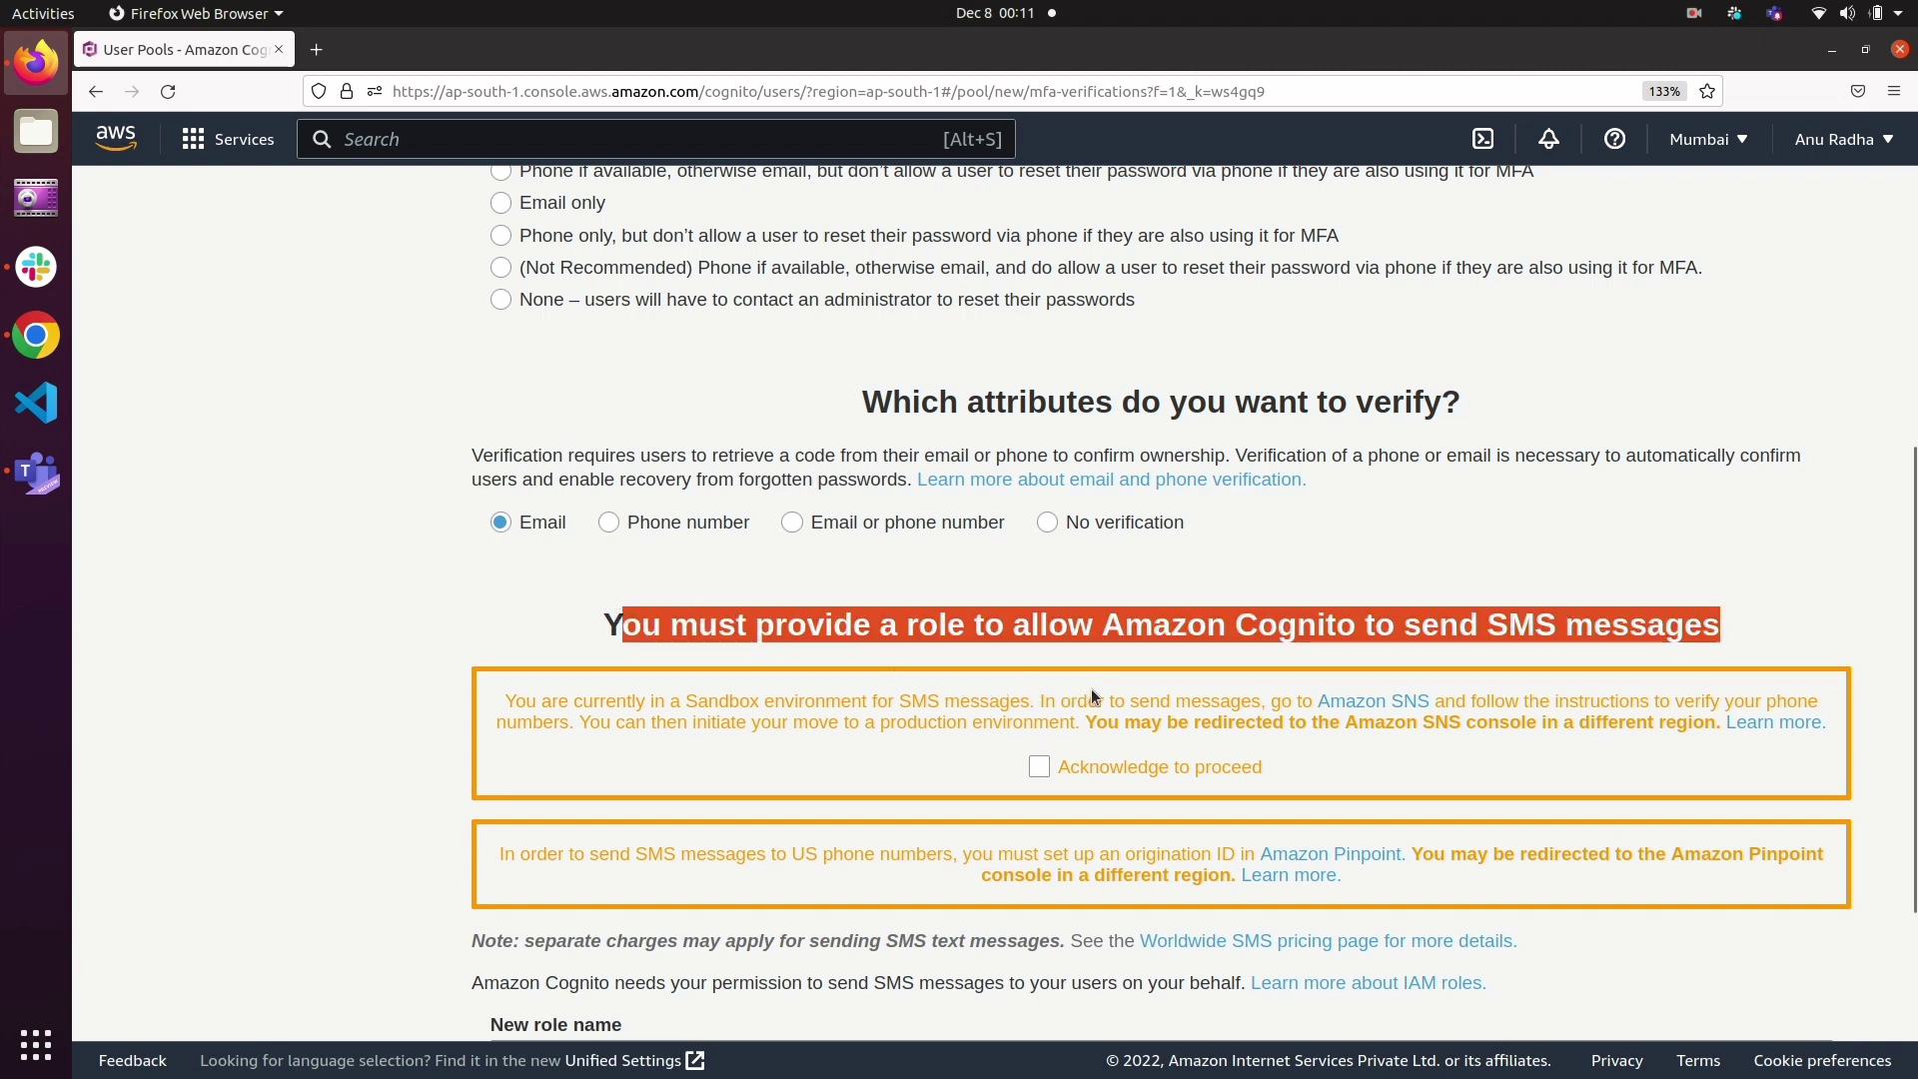
pyautogui.scroll(-3, 1090, 687)
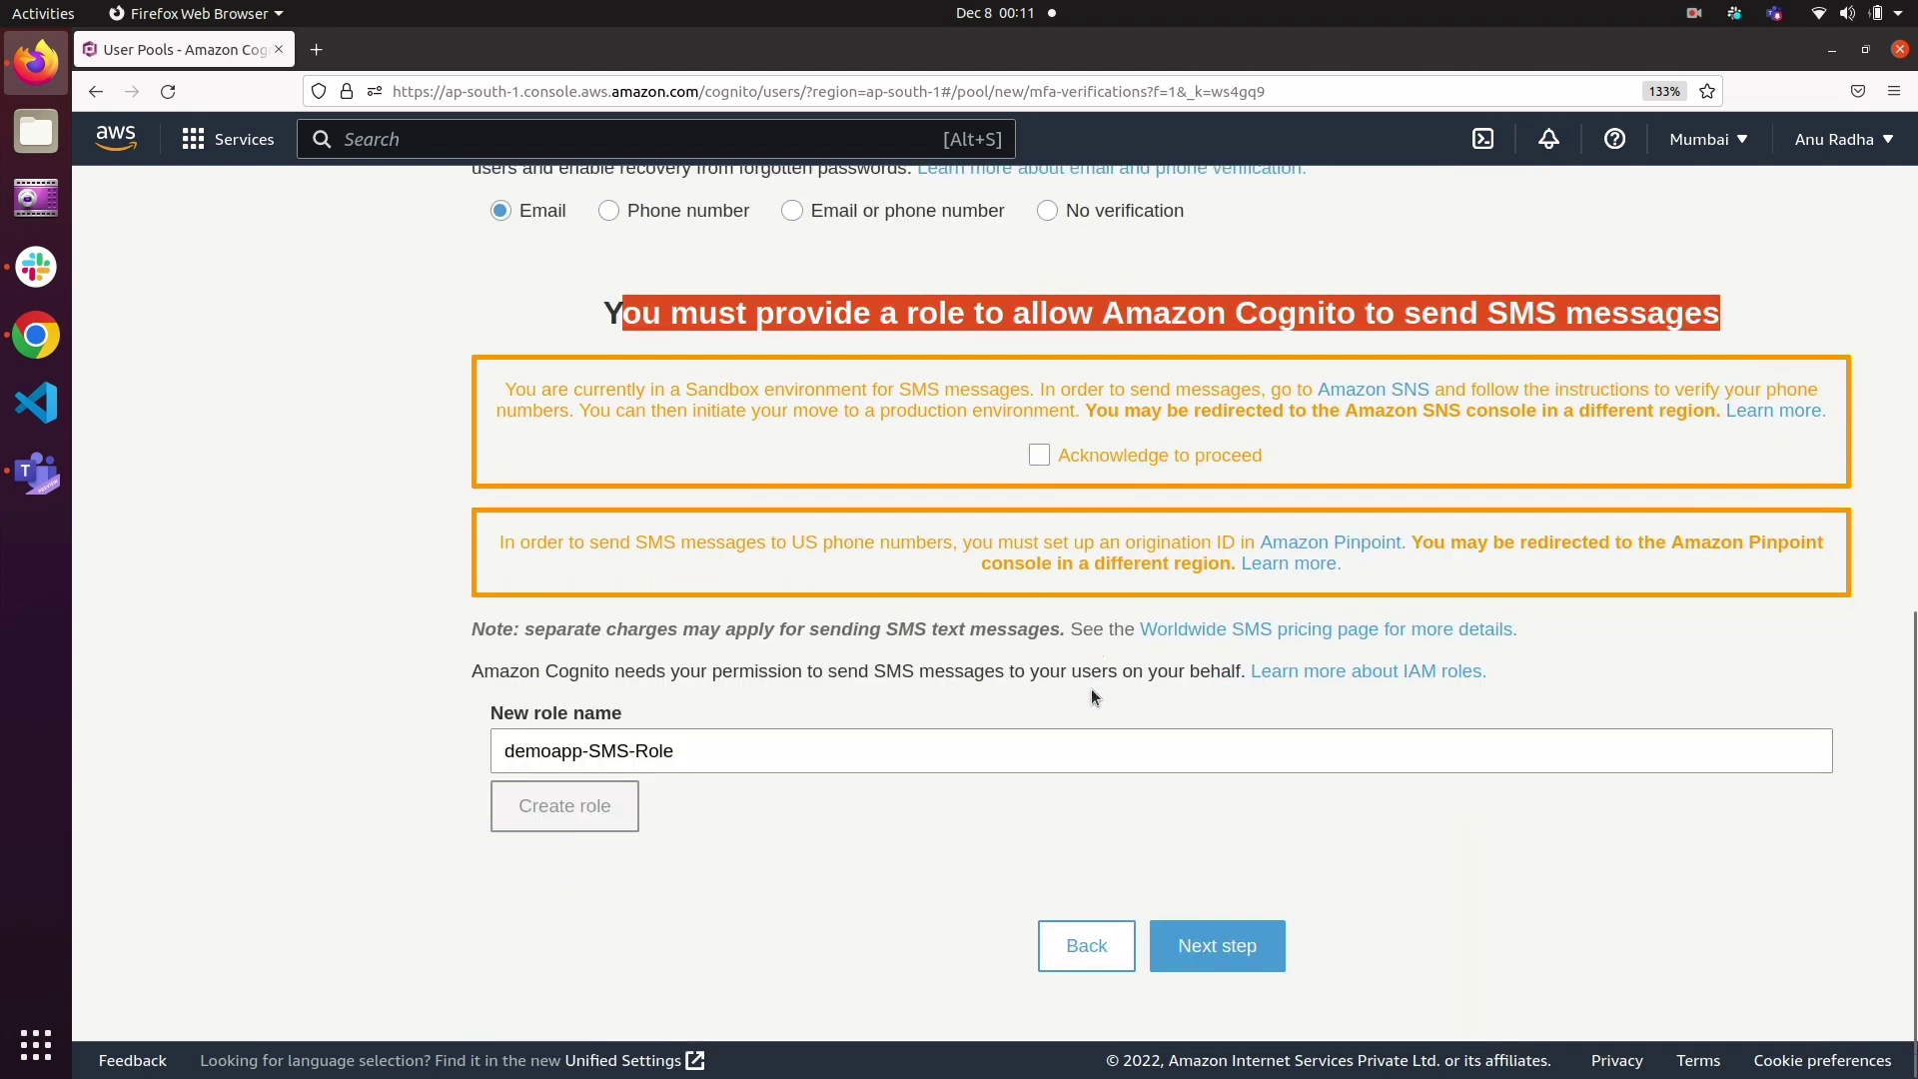
pyautogui.click(1075, 813)
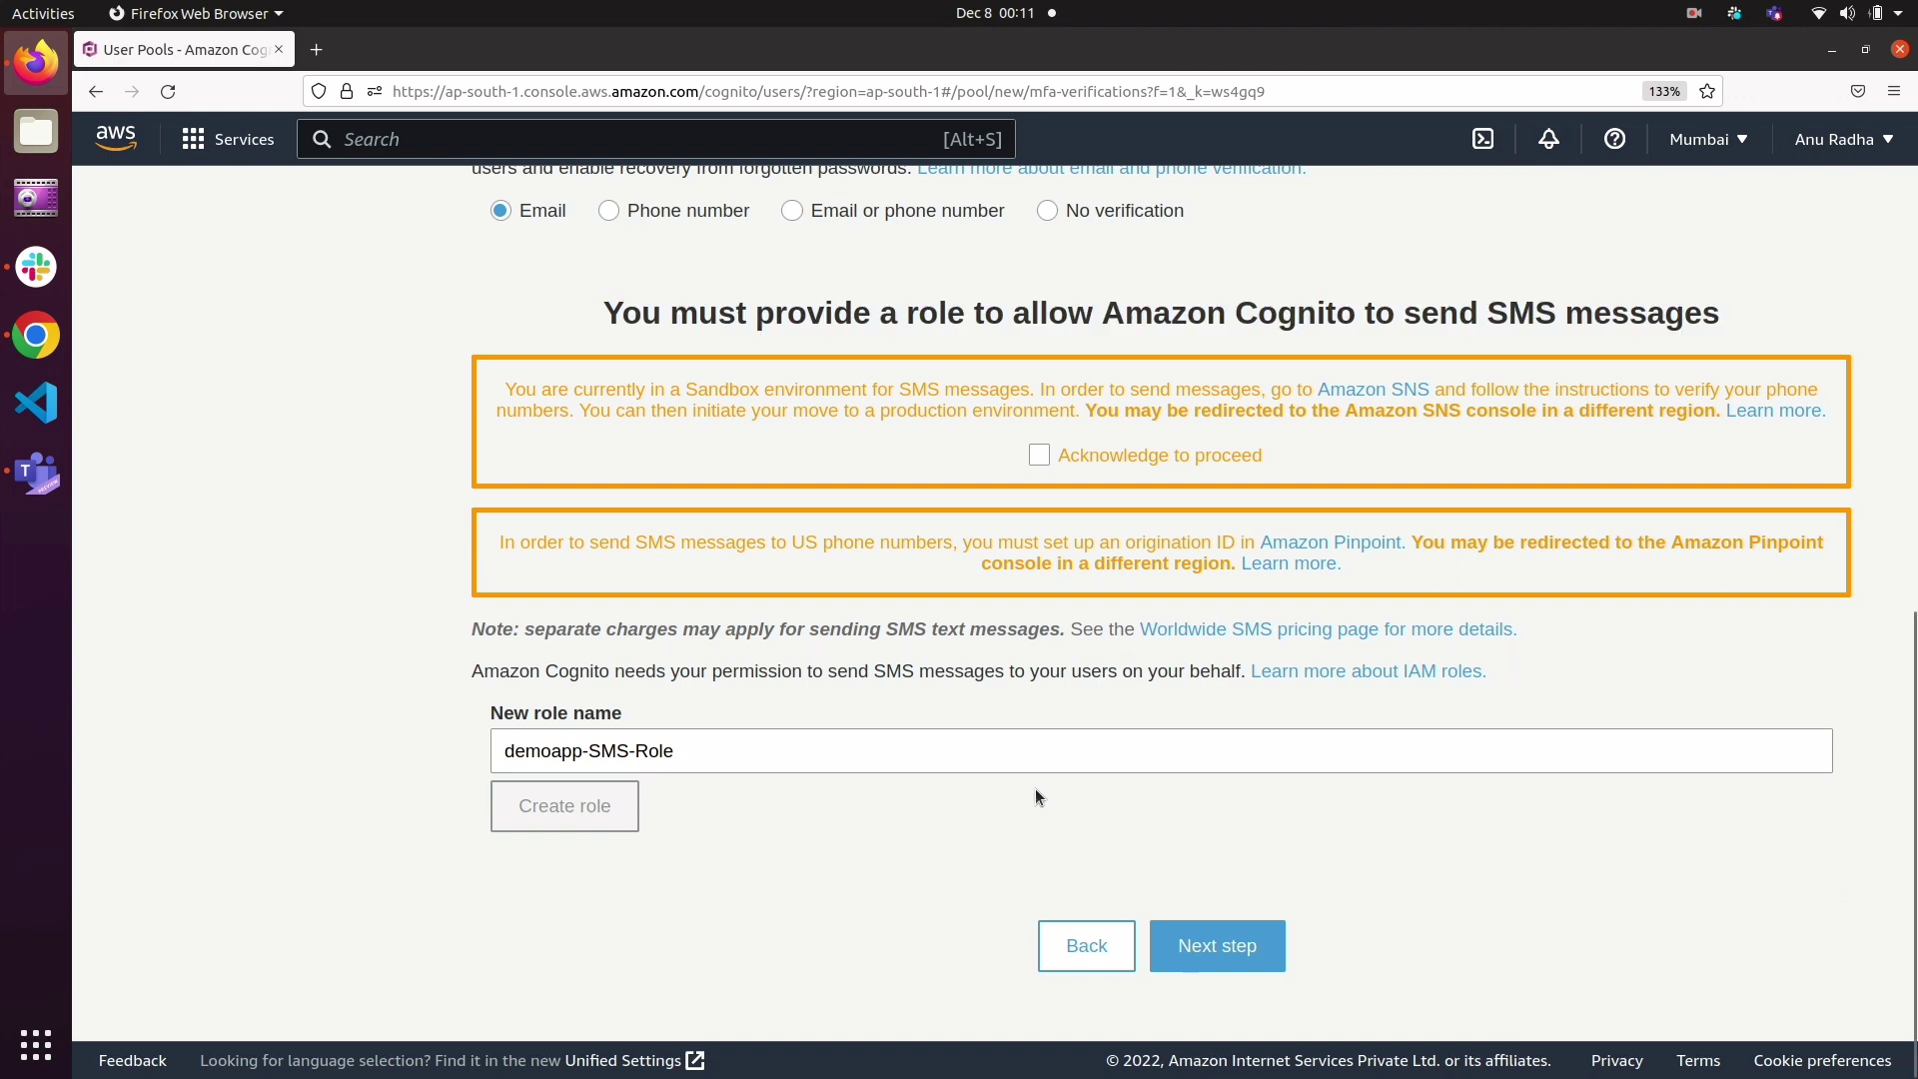
pyautogui.click(1235, 936)
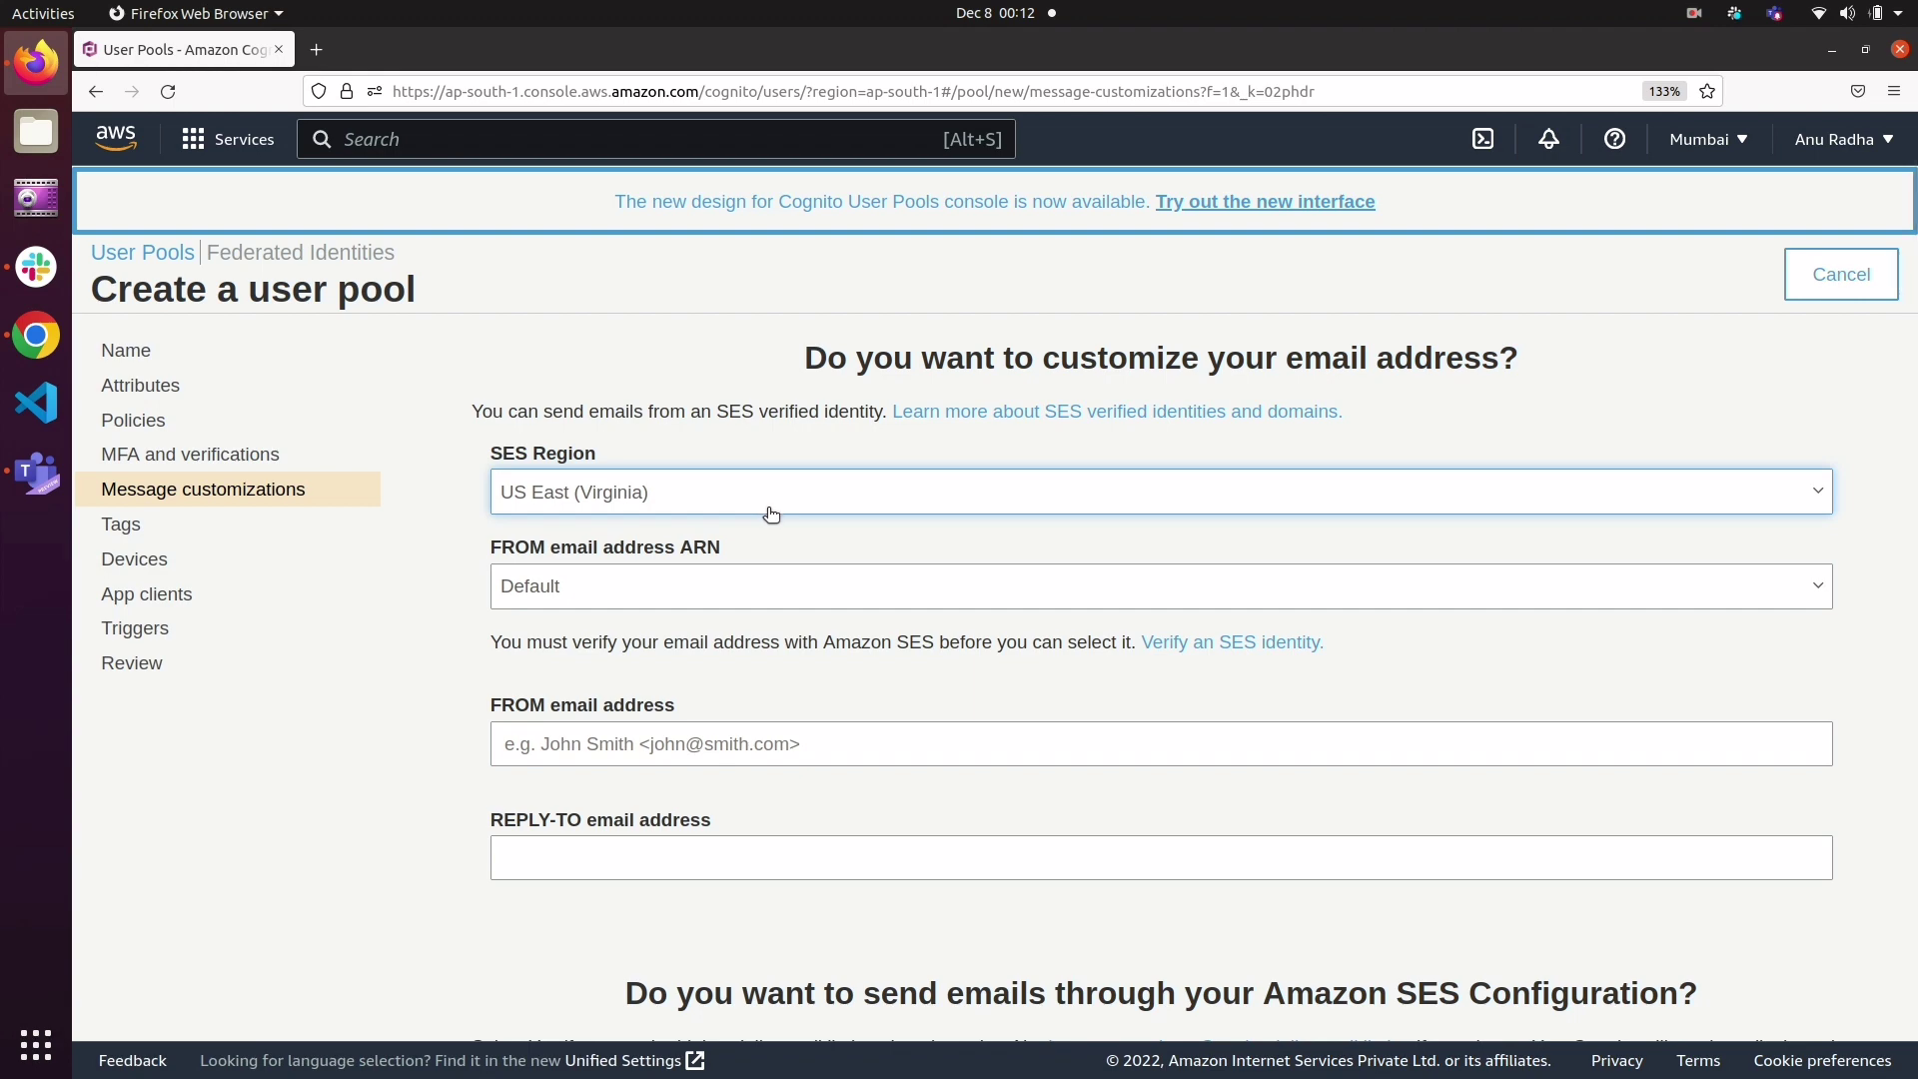
# Step: Review the email address, SES, verification and invitation message settings, accept the defaults and continue to the tags
pyautogui.scroll(-5, 771, 512)
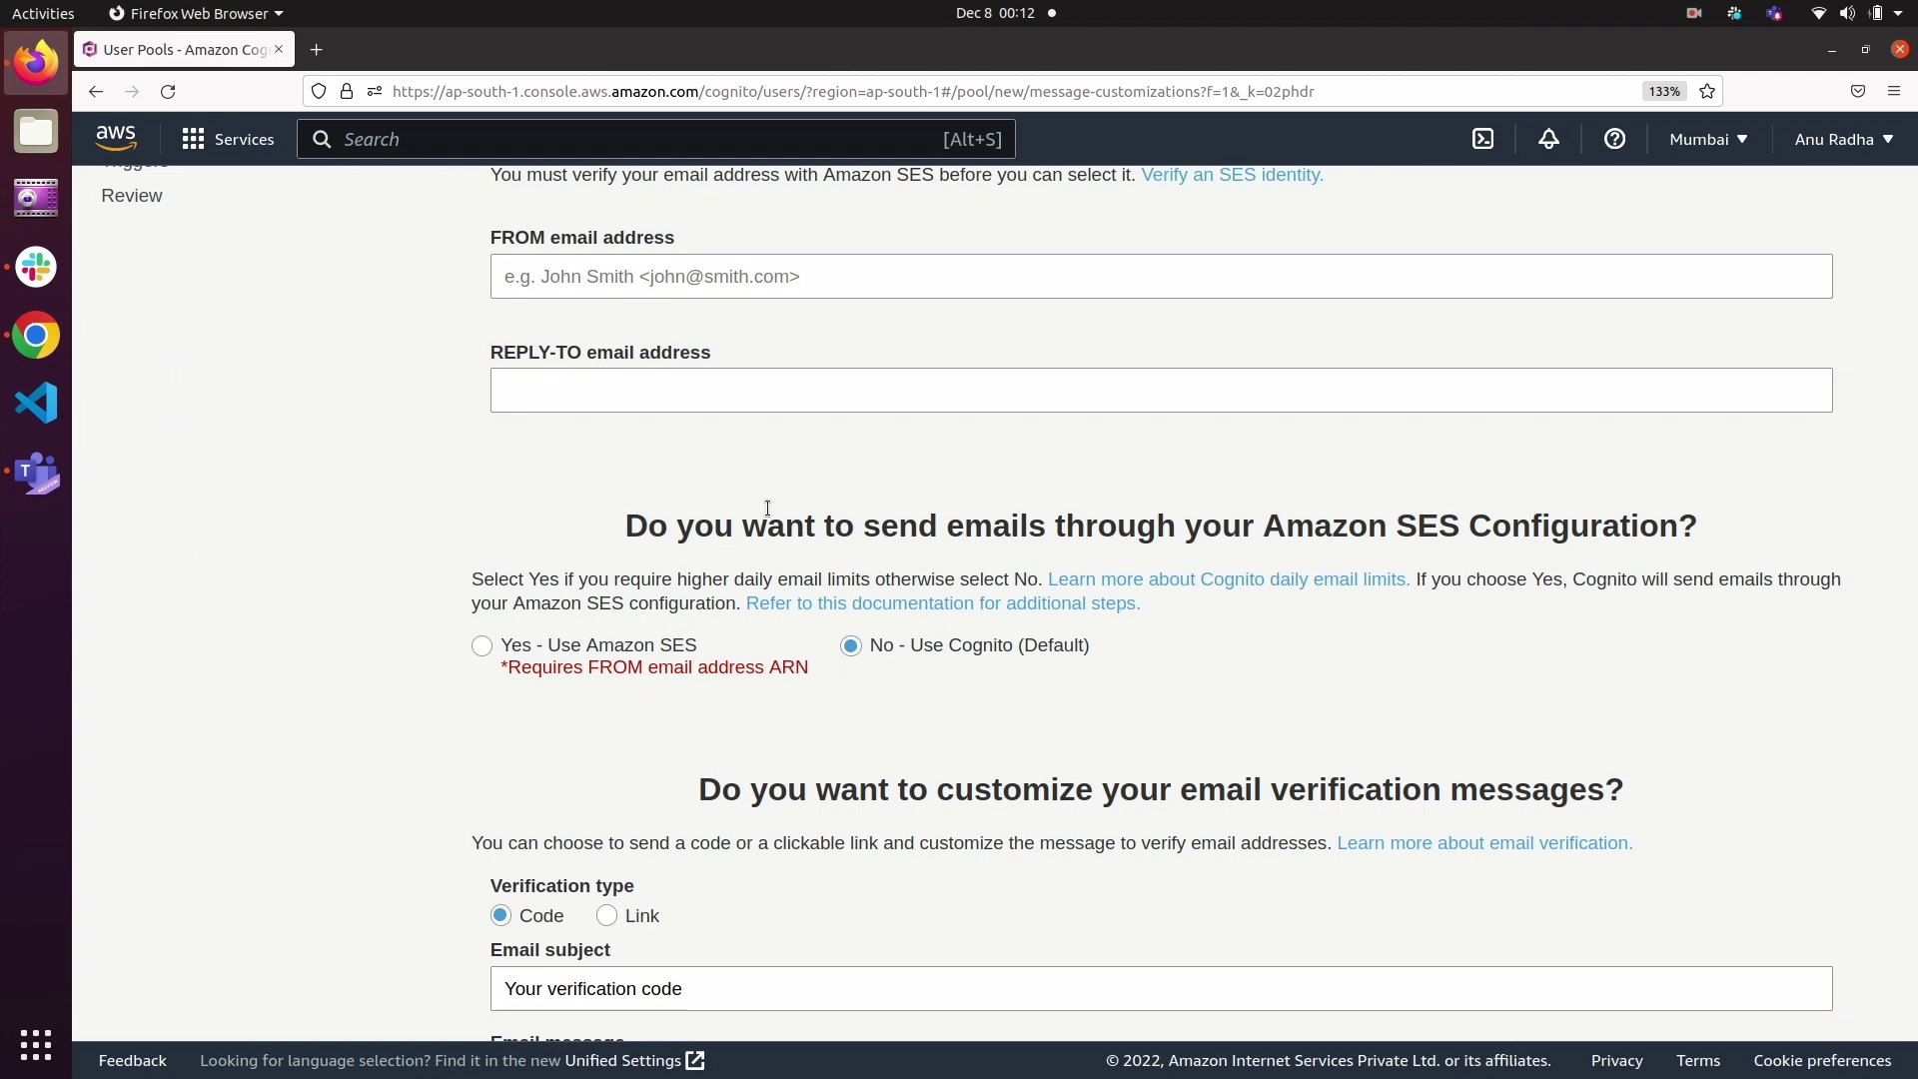
pyautogui.scroll(-2, 767, 508)
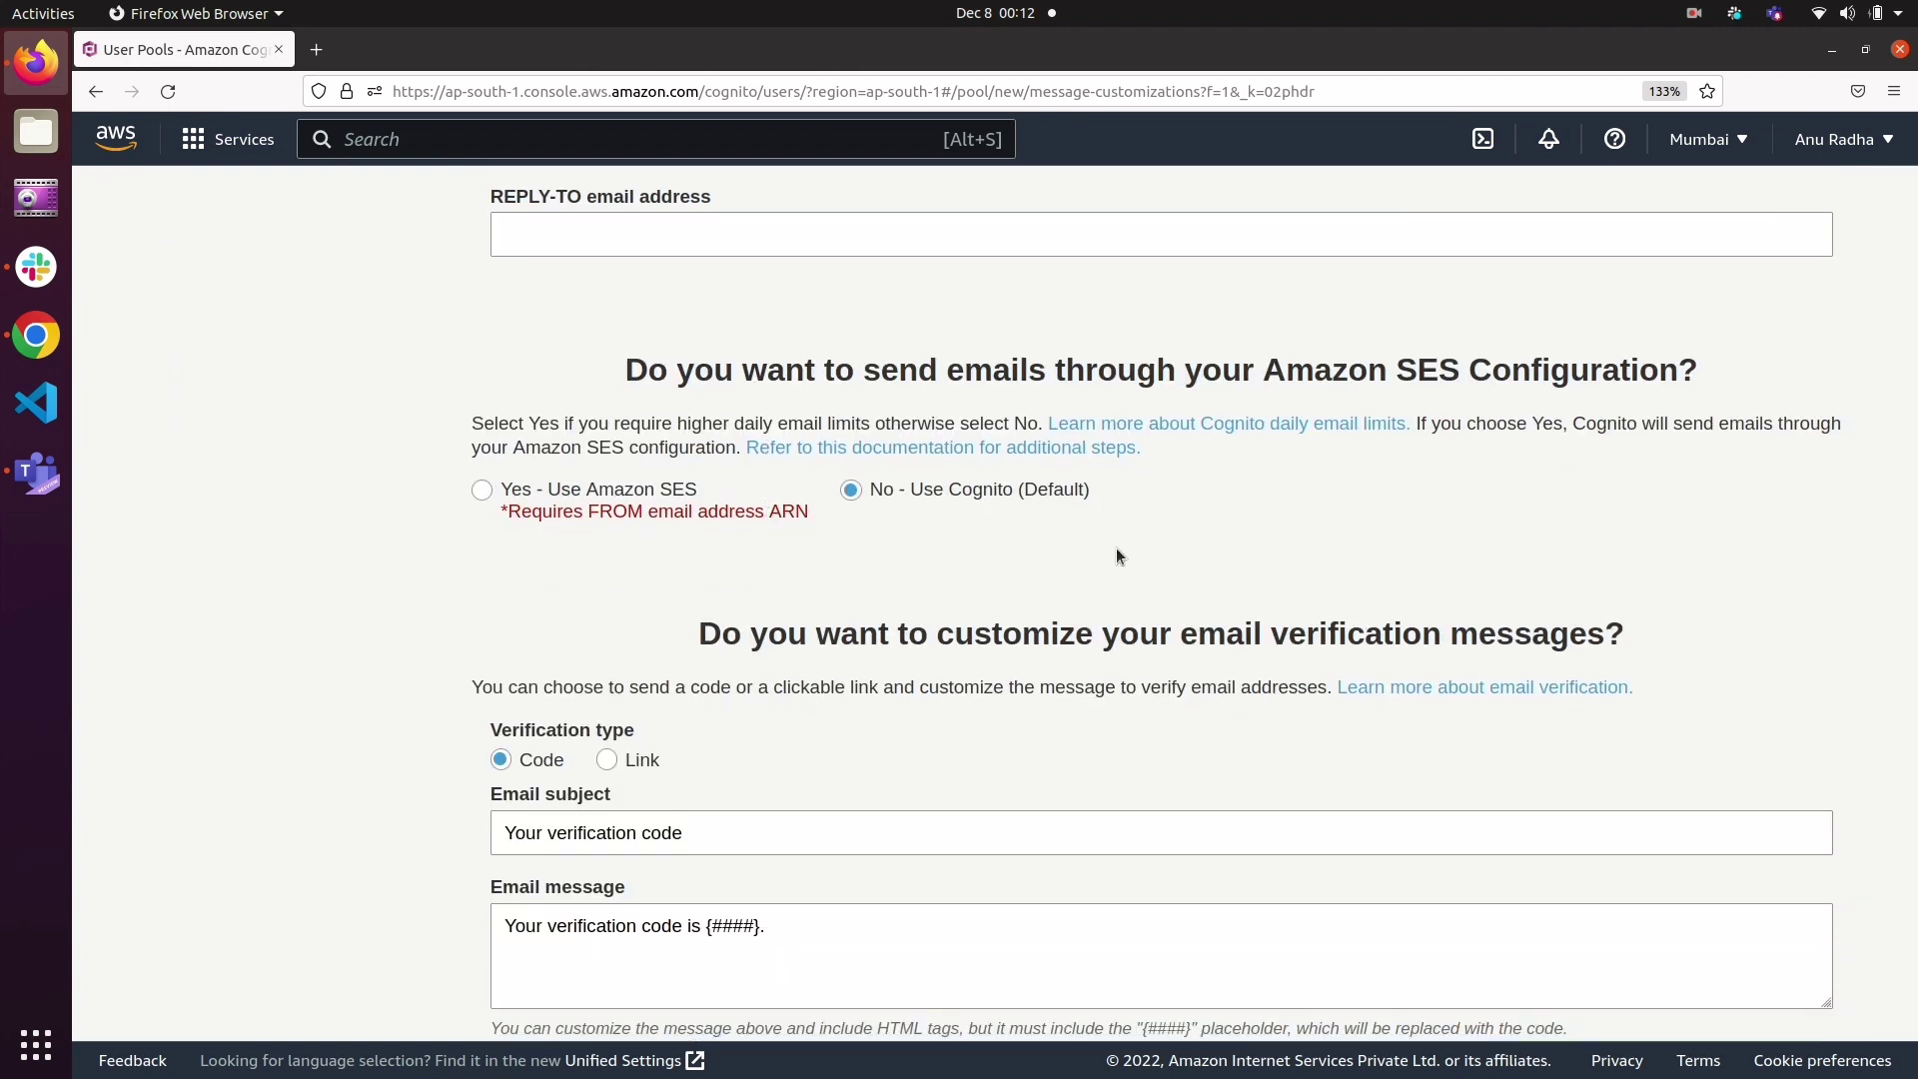
pyautogui.scroll(-2, 1118, 556)
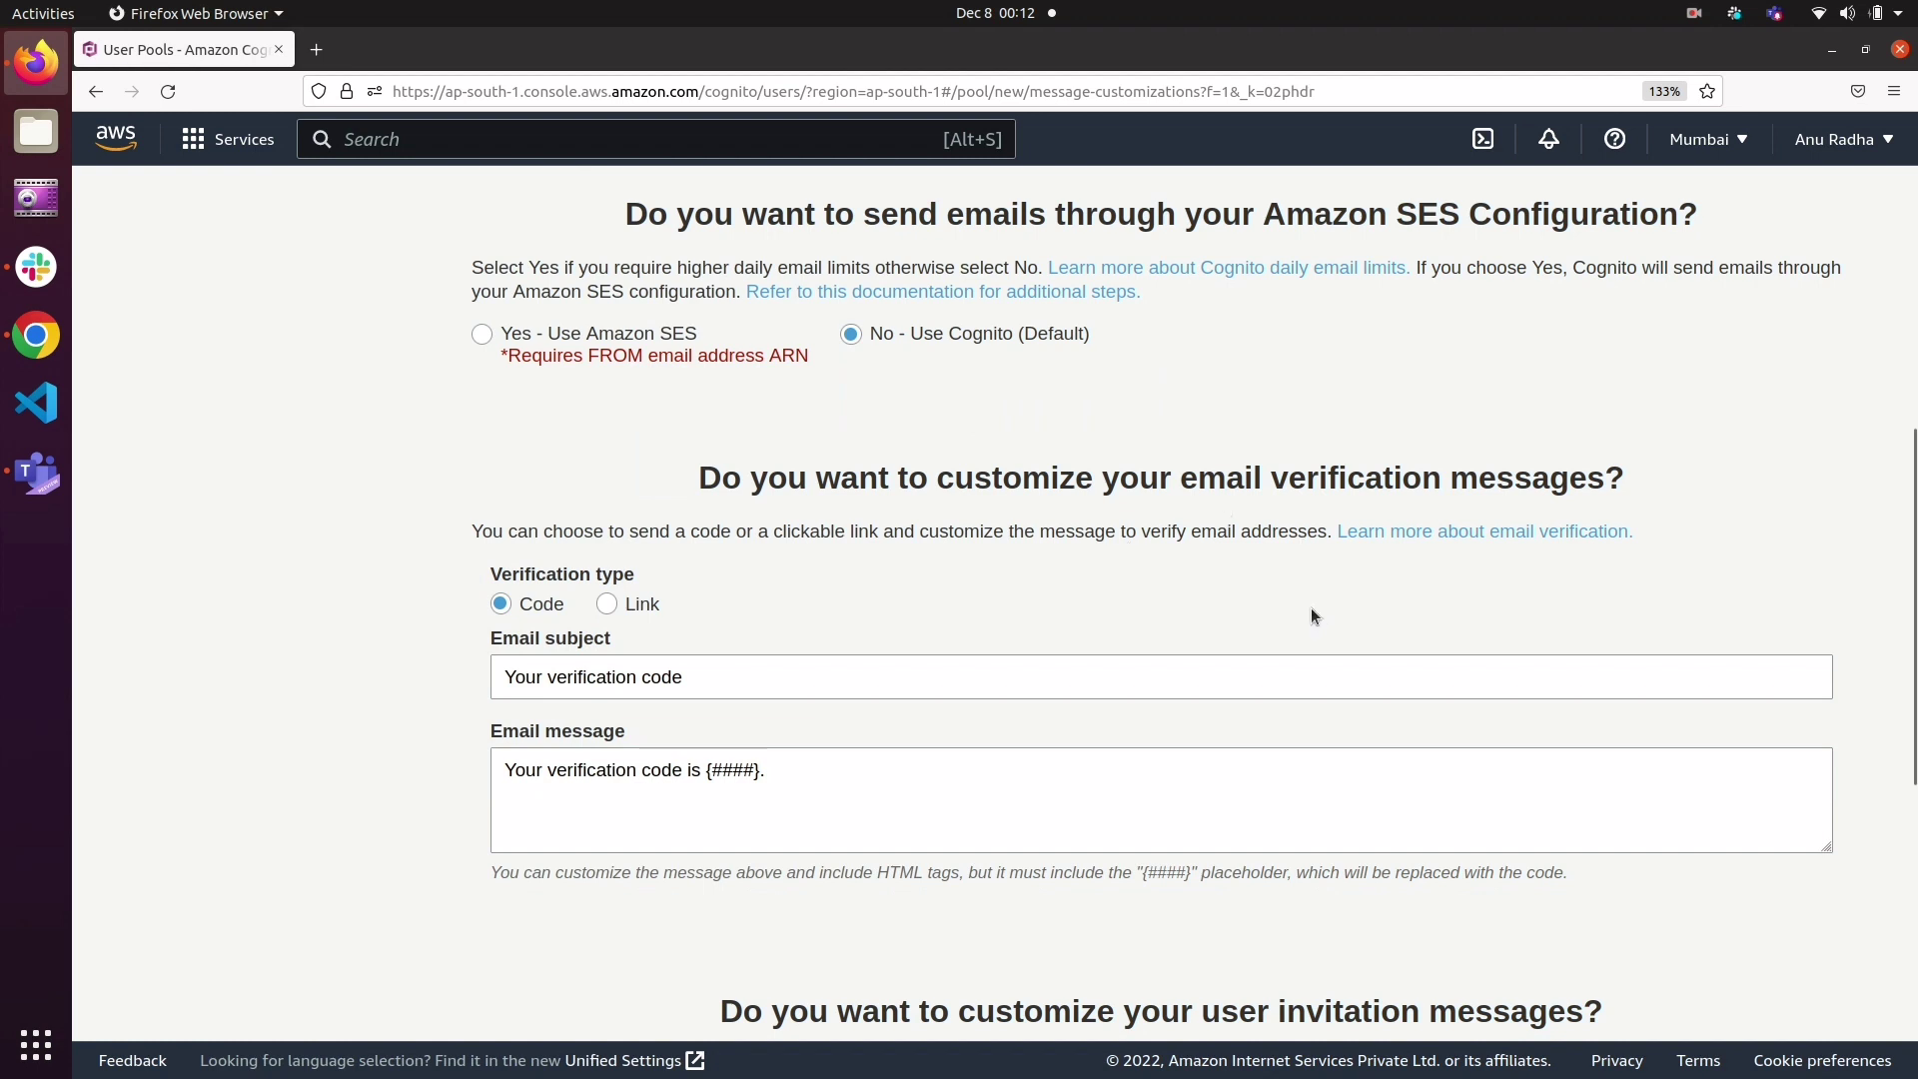
pyautogui.scroll(-2, 1311, 611)
pyautogui.scroll(8, 1311, 610)
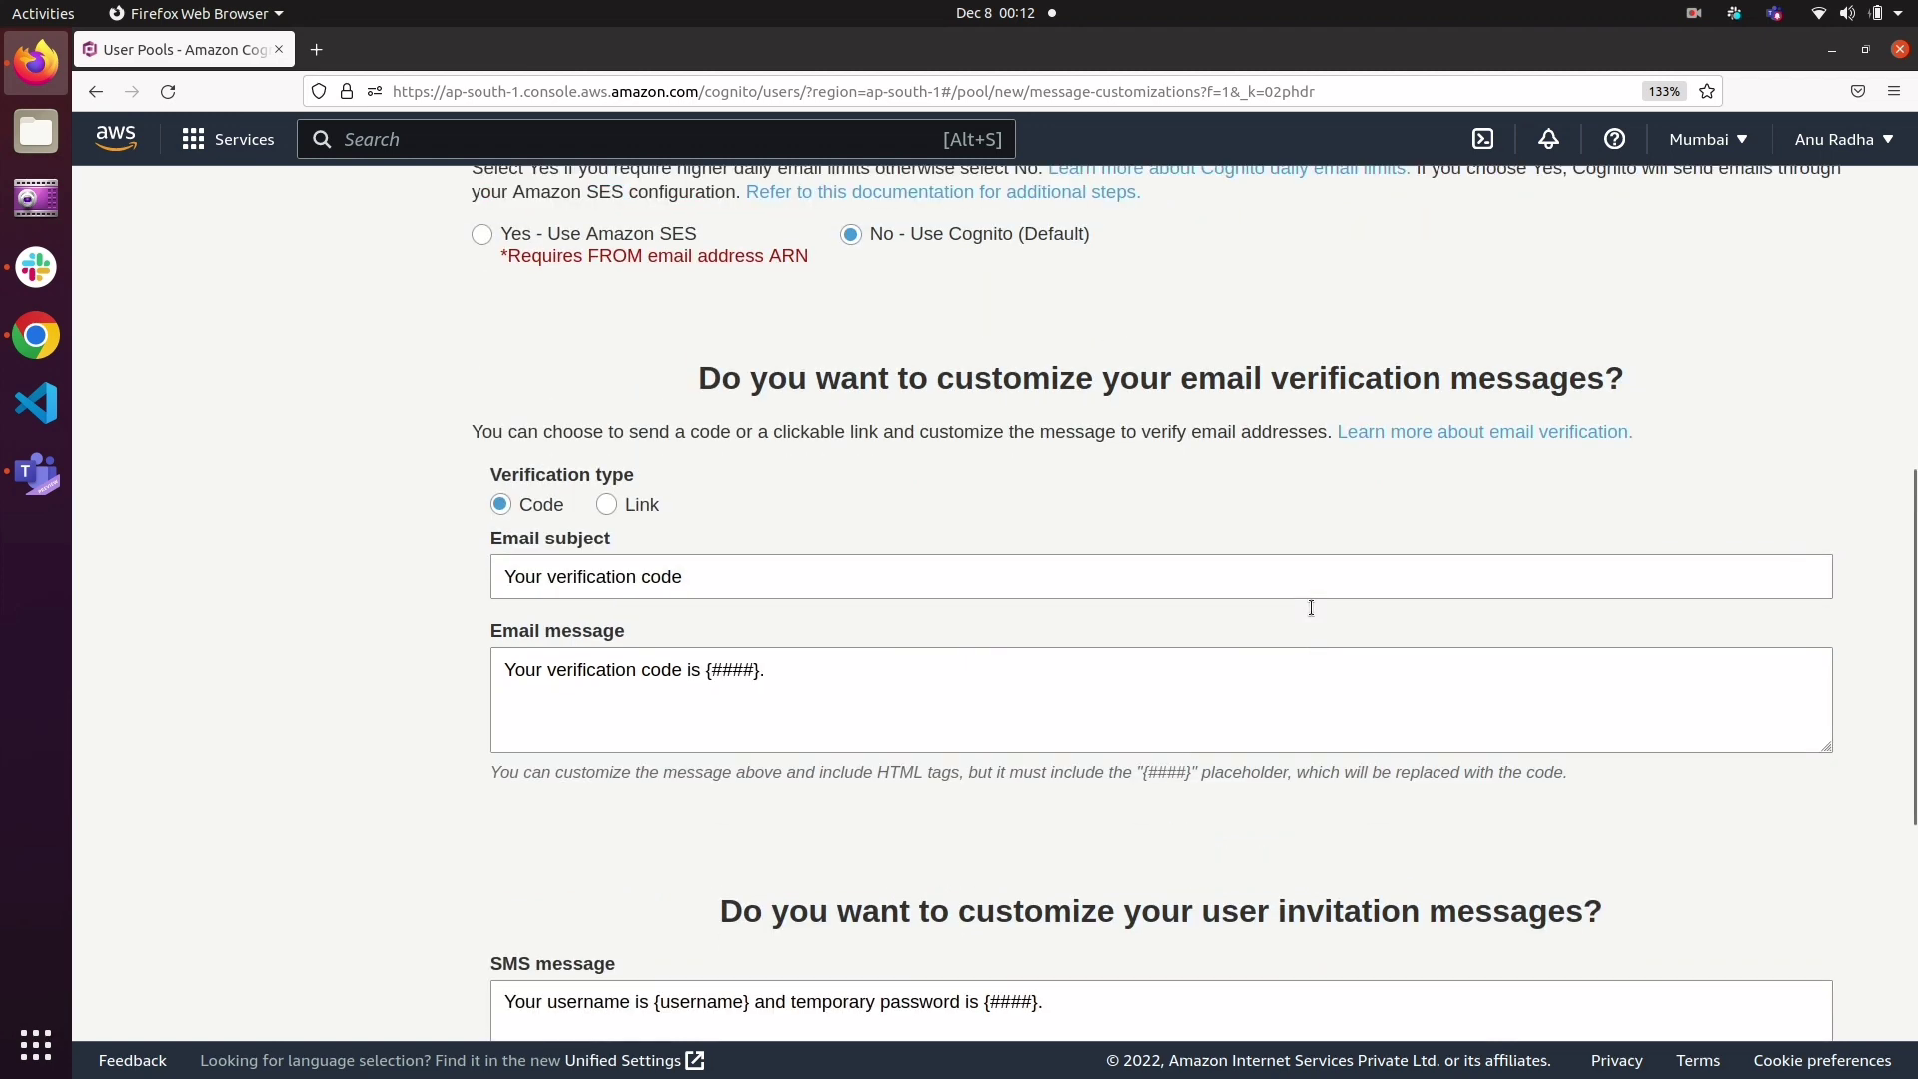
pyautogui.scroll(-12, 1311, 612)
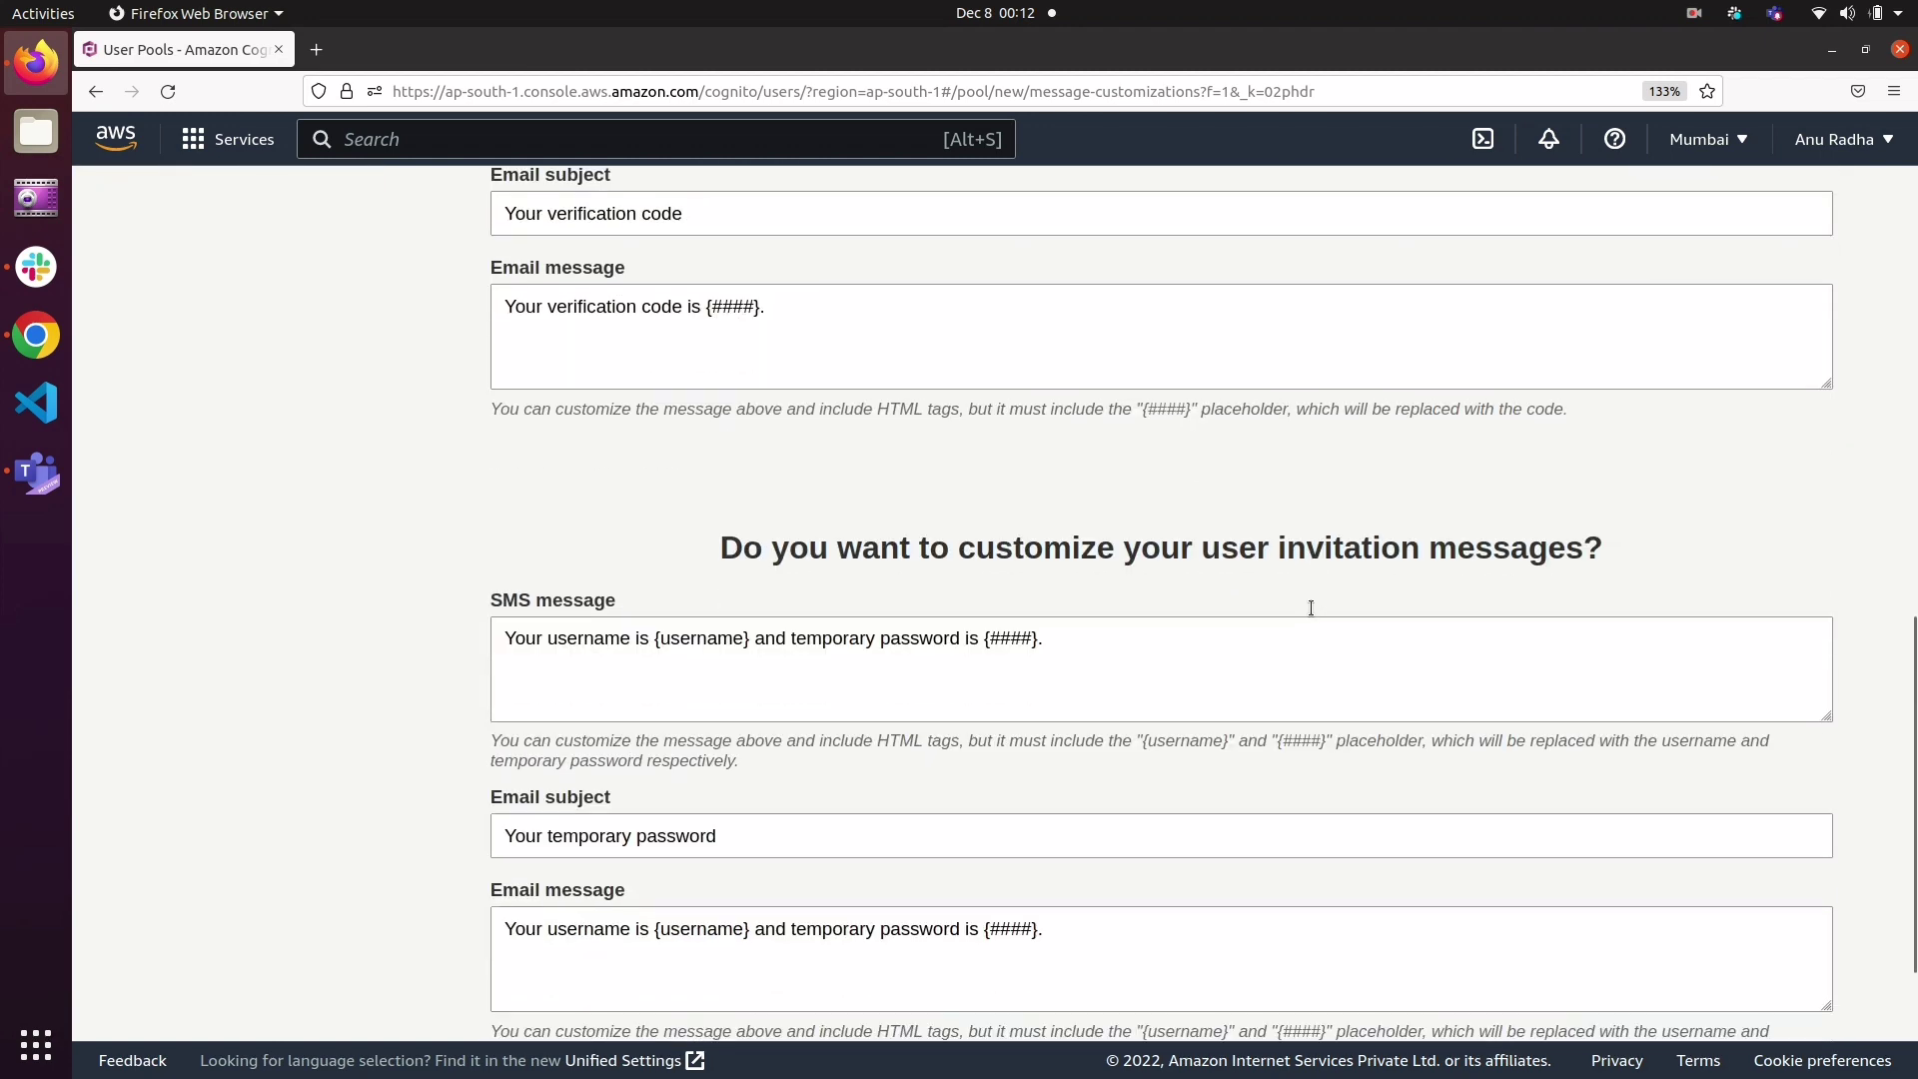
pyautogui.scroll(-3, 1310, 610)
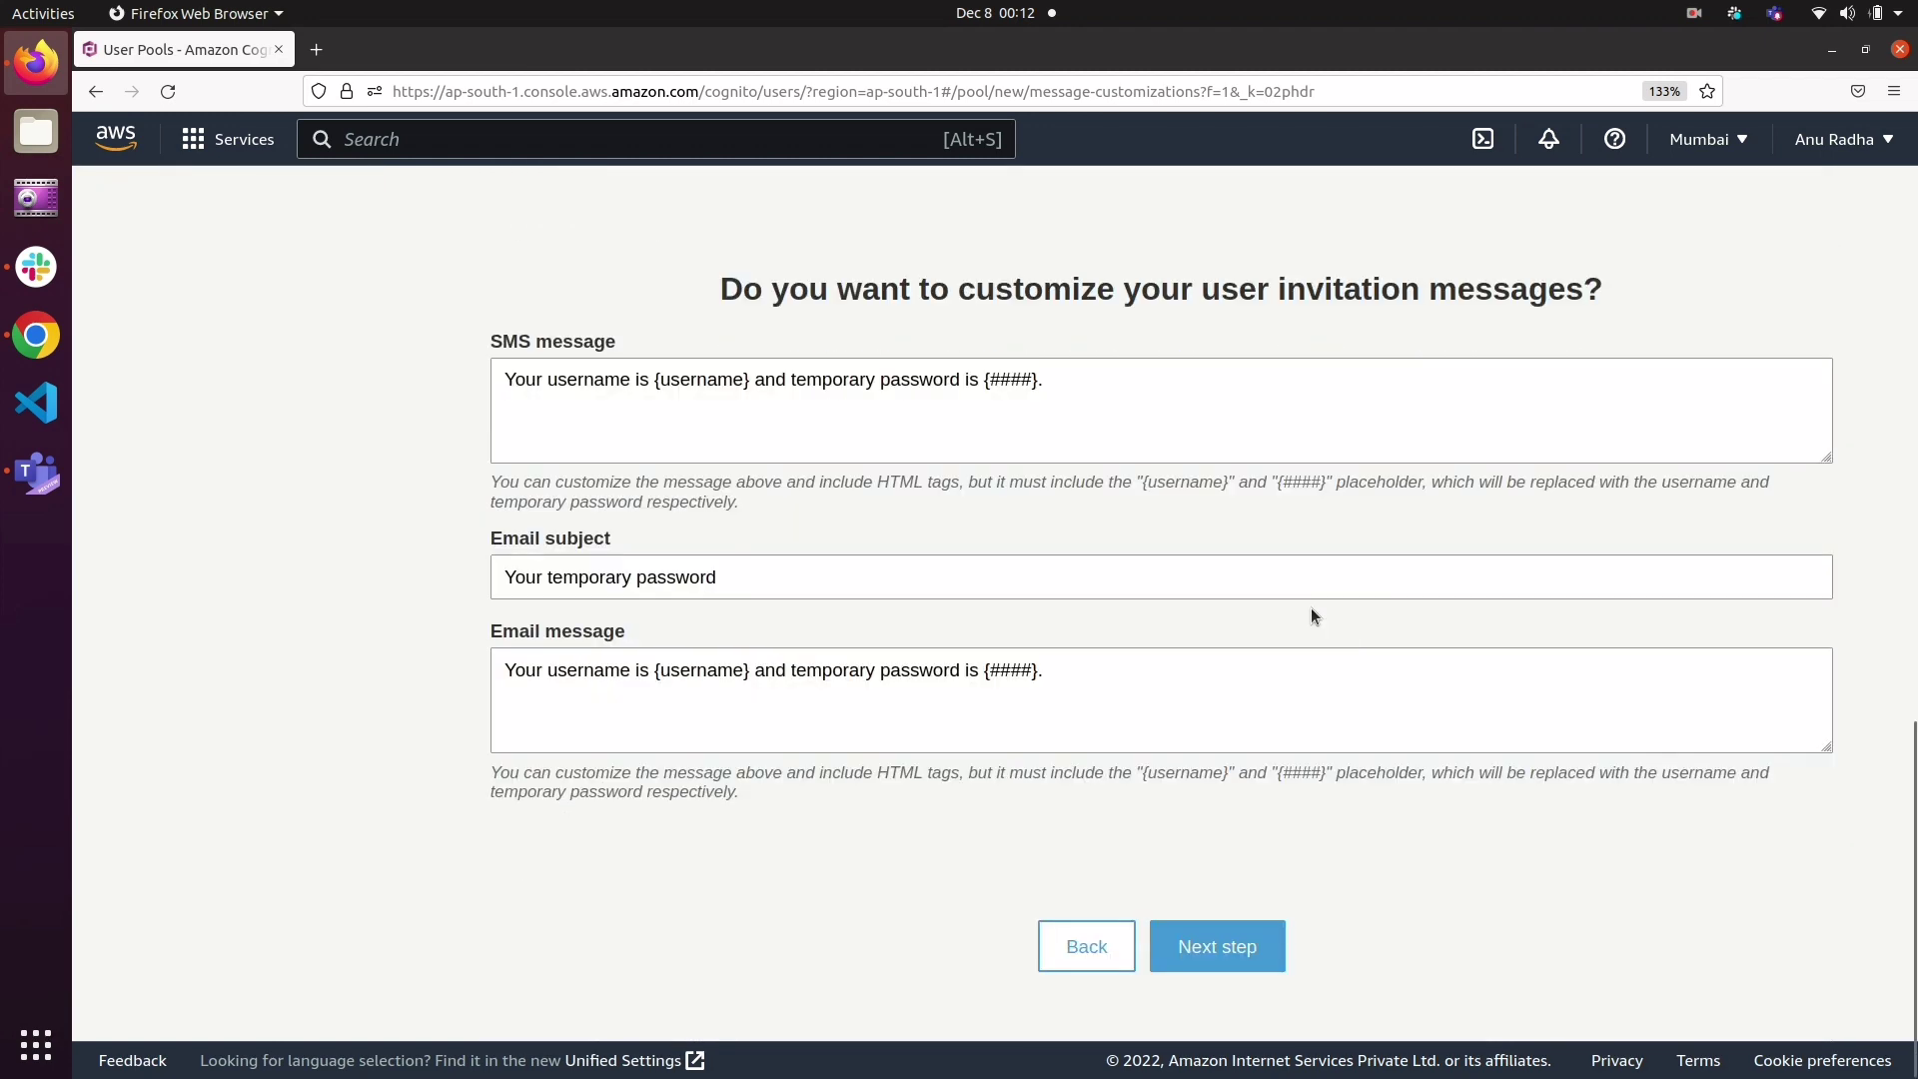
pyautogui.click(1239, 939)
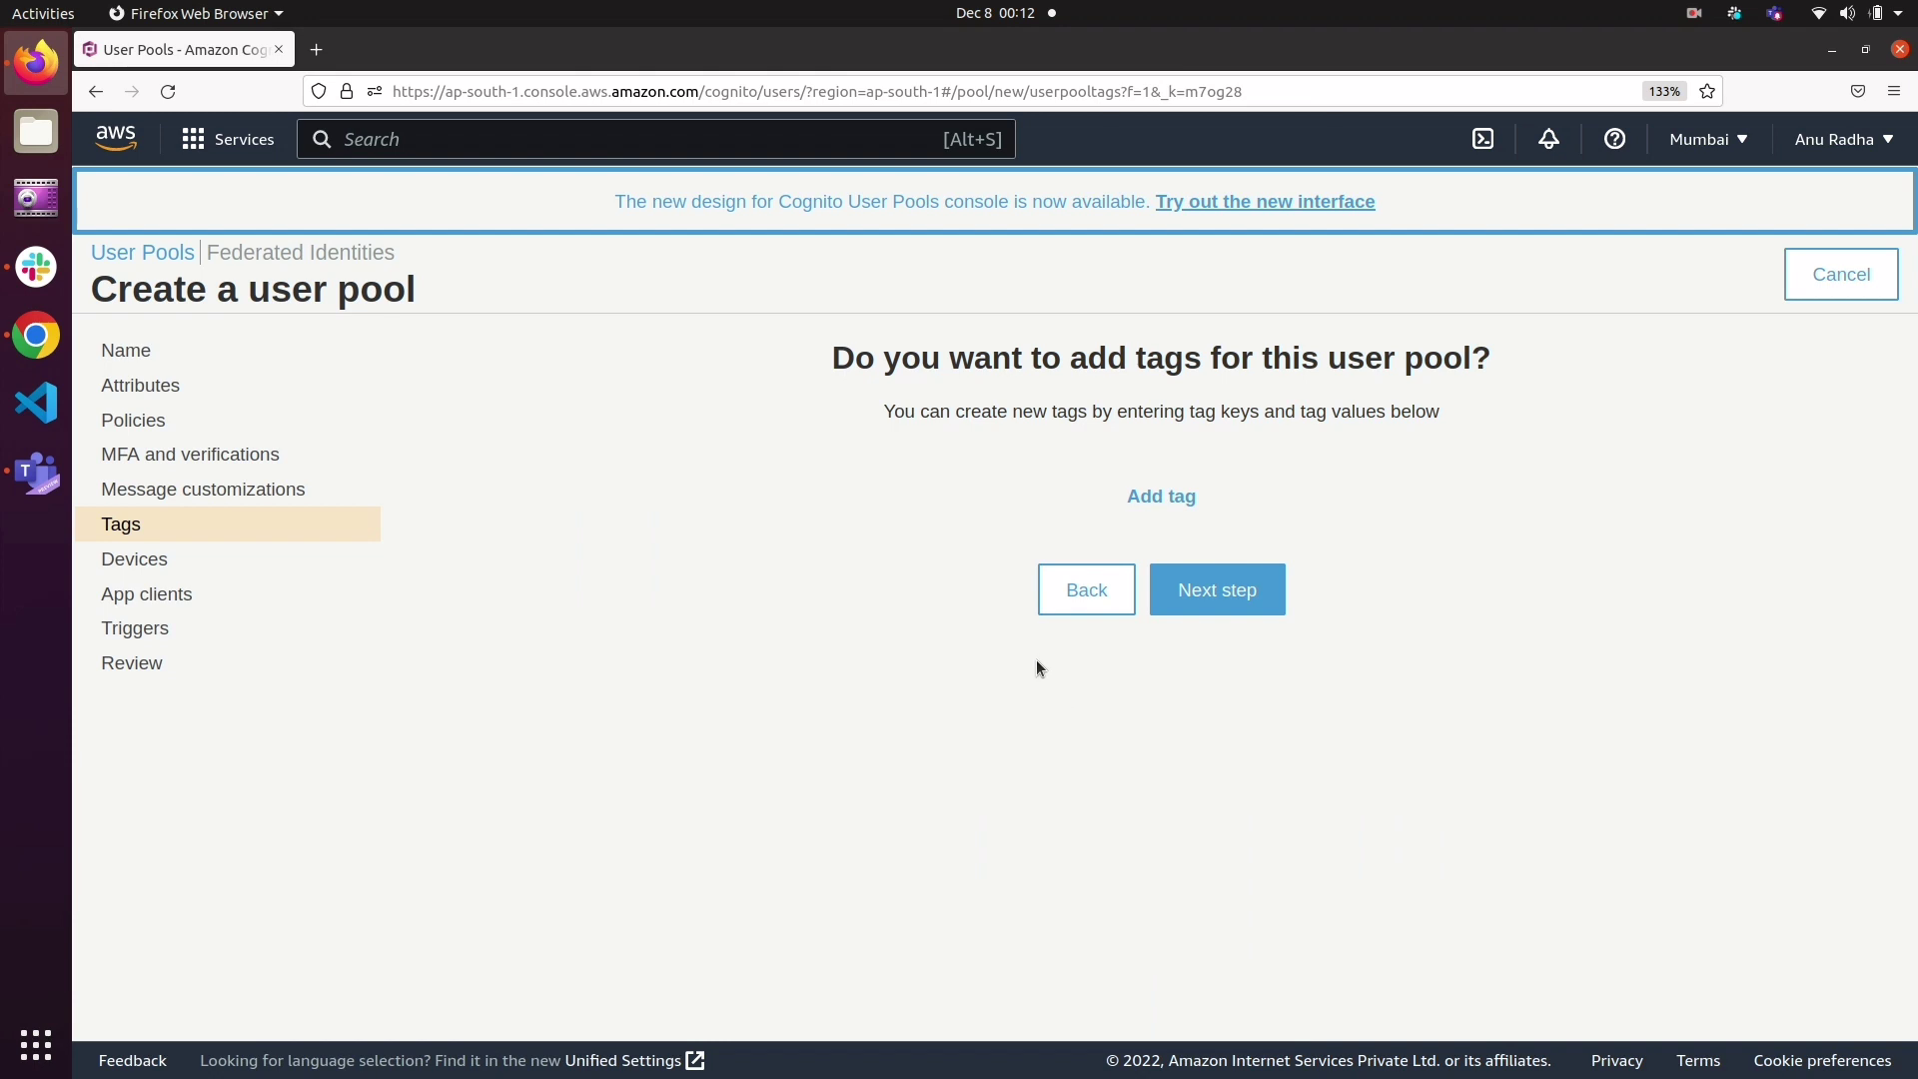
# Step: Continue to the triggers without adding tags or app clients, keeping the remembering of user devices set to No
pyautogui.click(1161, 500)
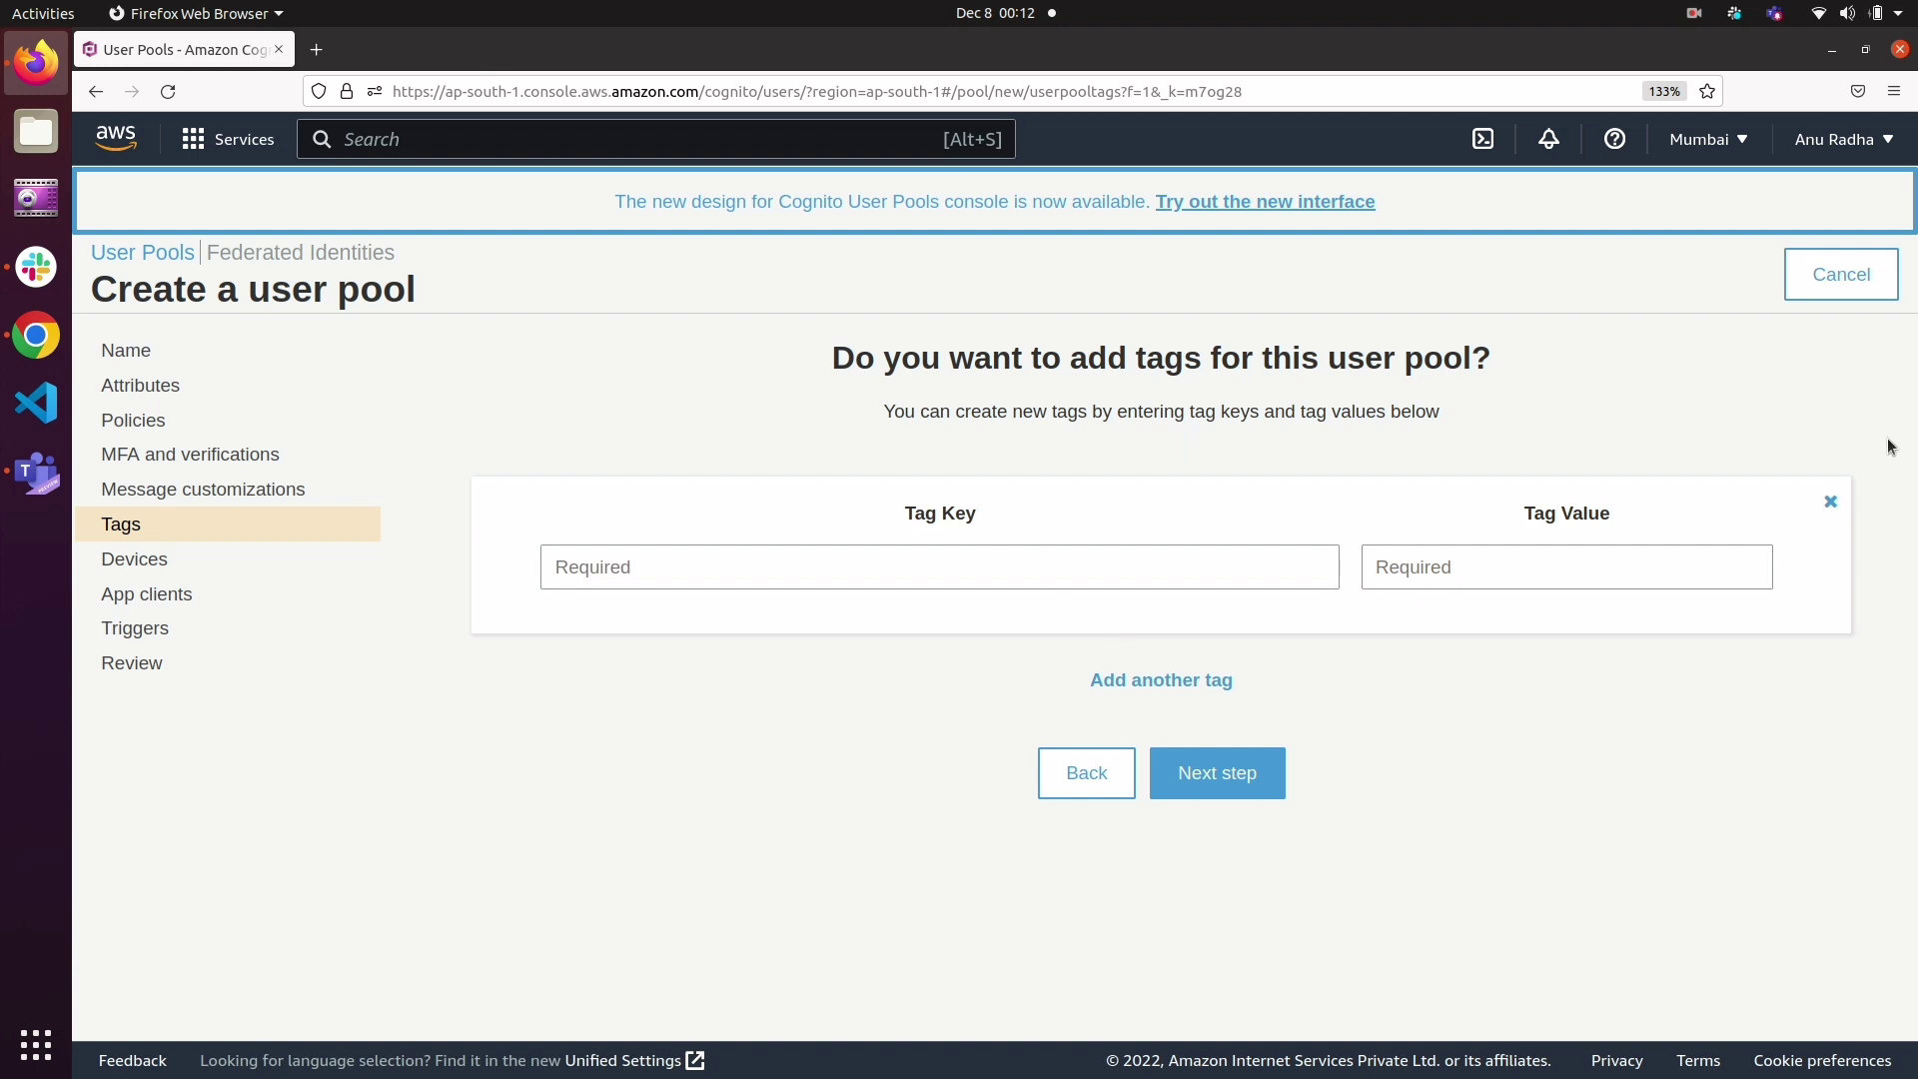
pyautogui.click(1830, 501)
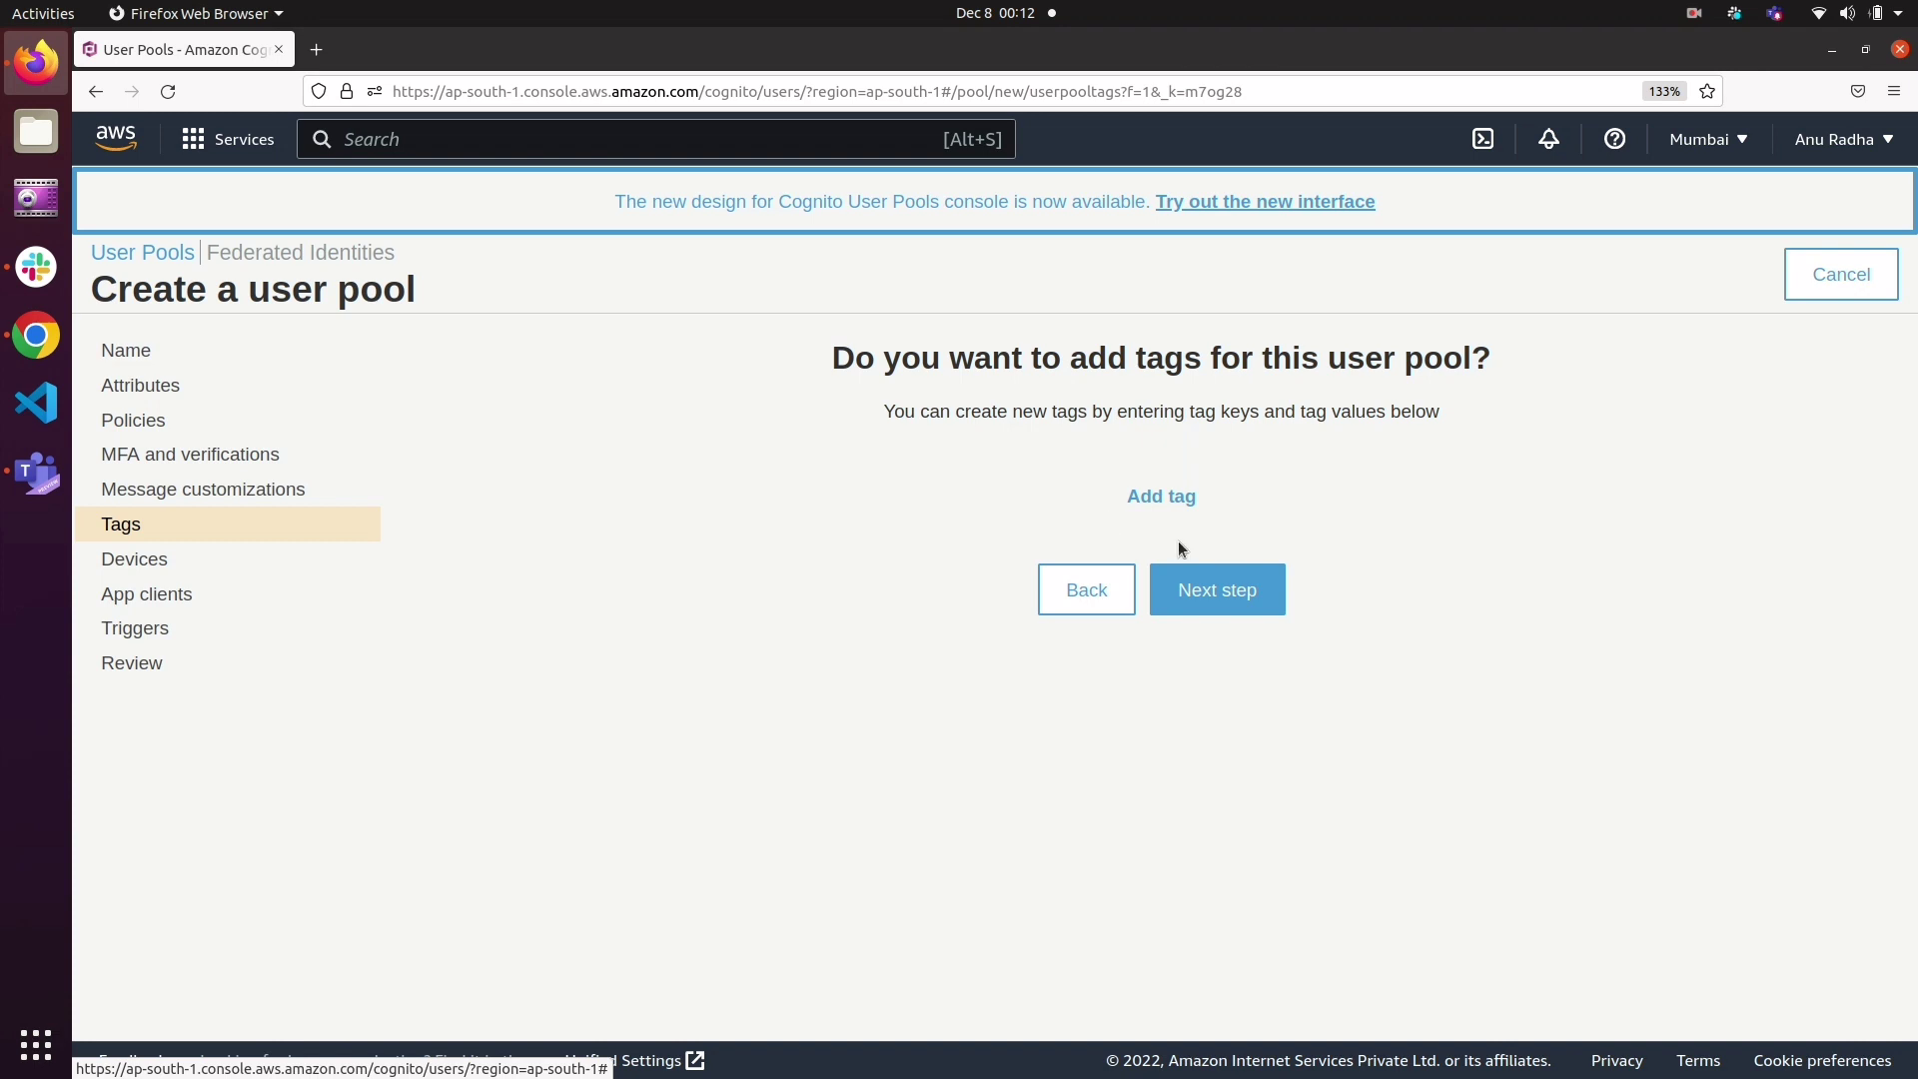
pyautogui.click(1222, 609)
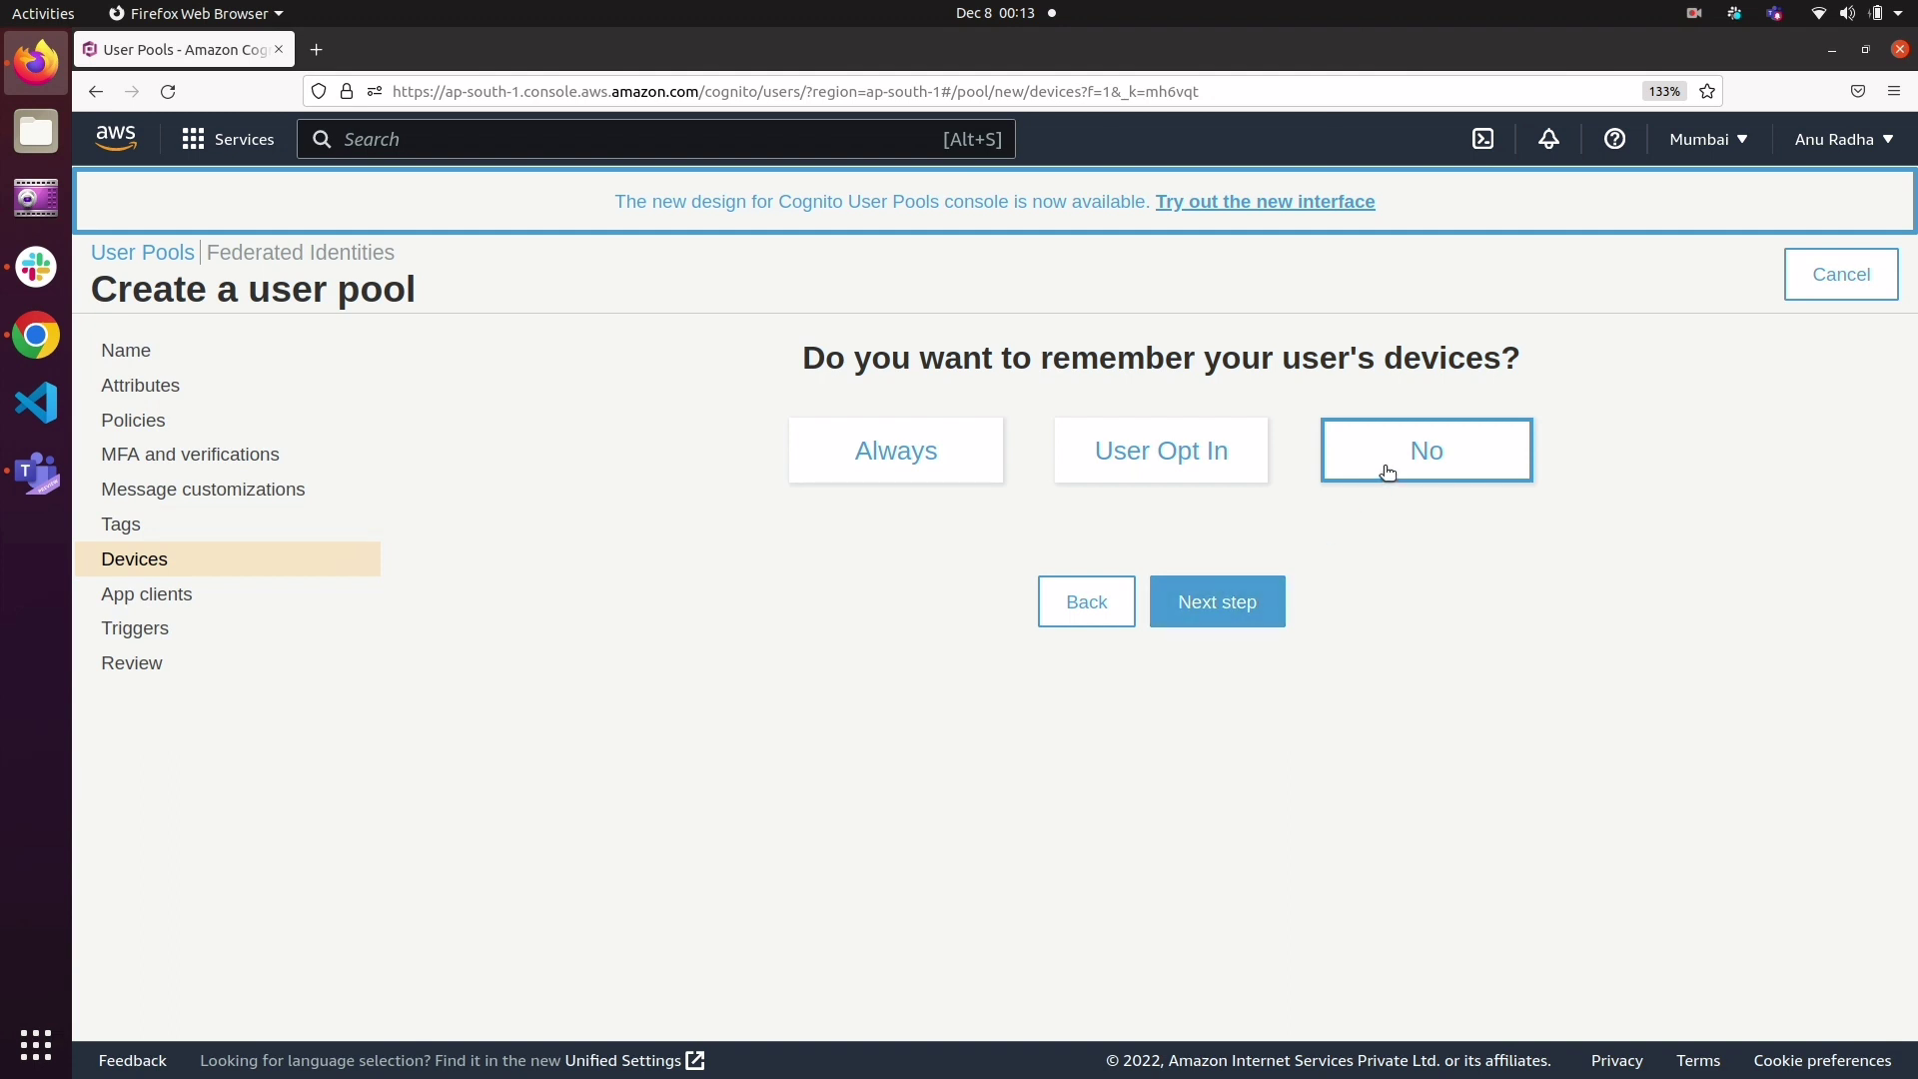
pyautogui.click(1228, 595)
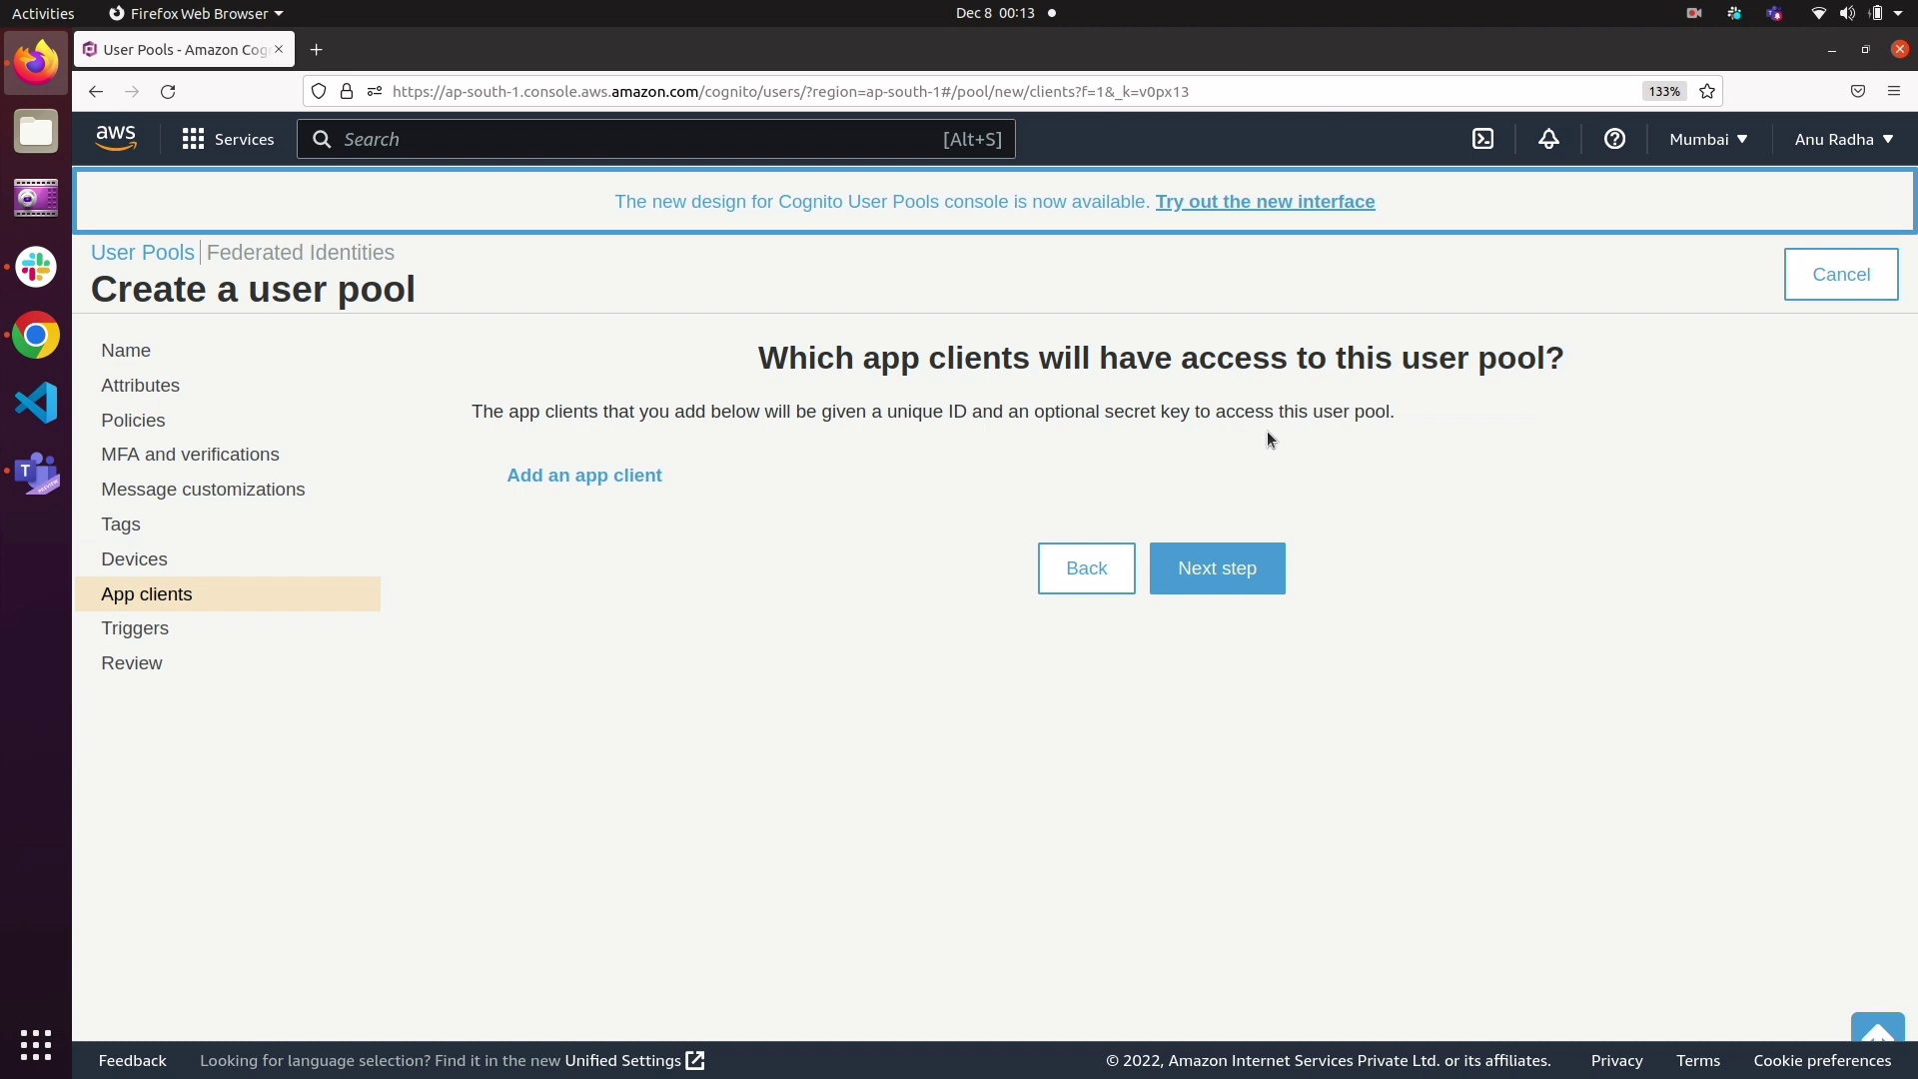
pyautogui.click(1238, 553)
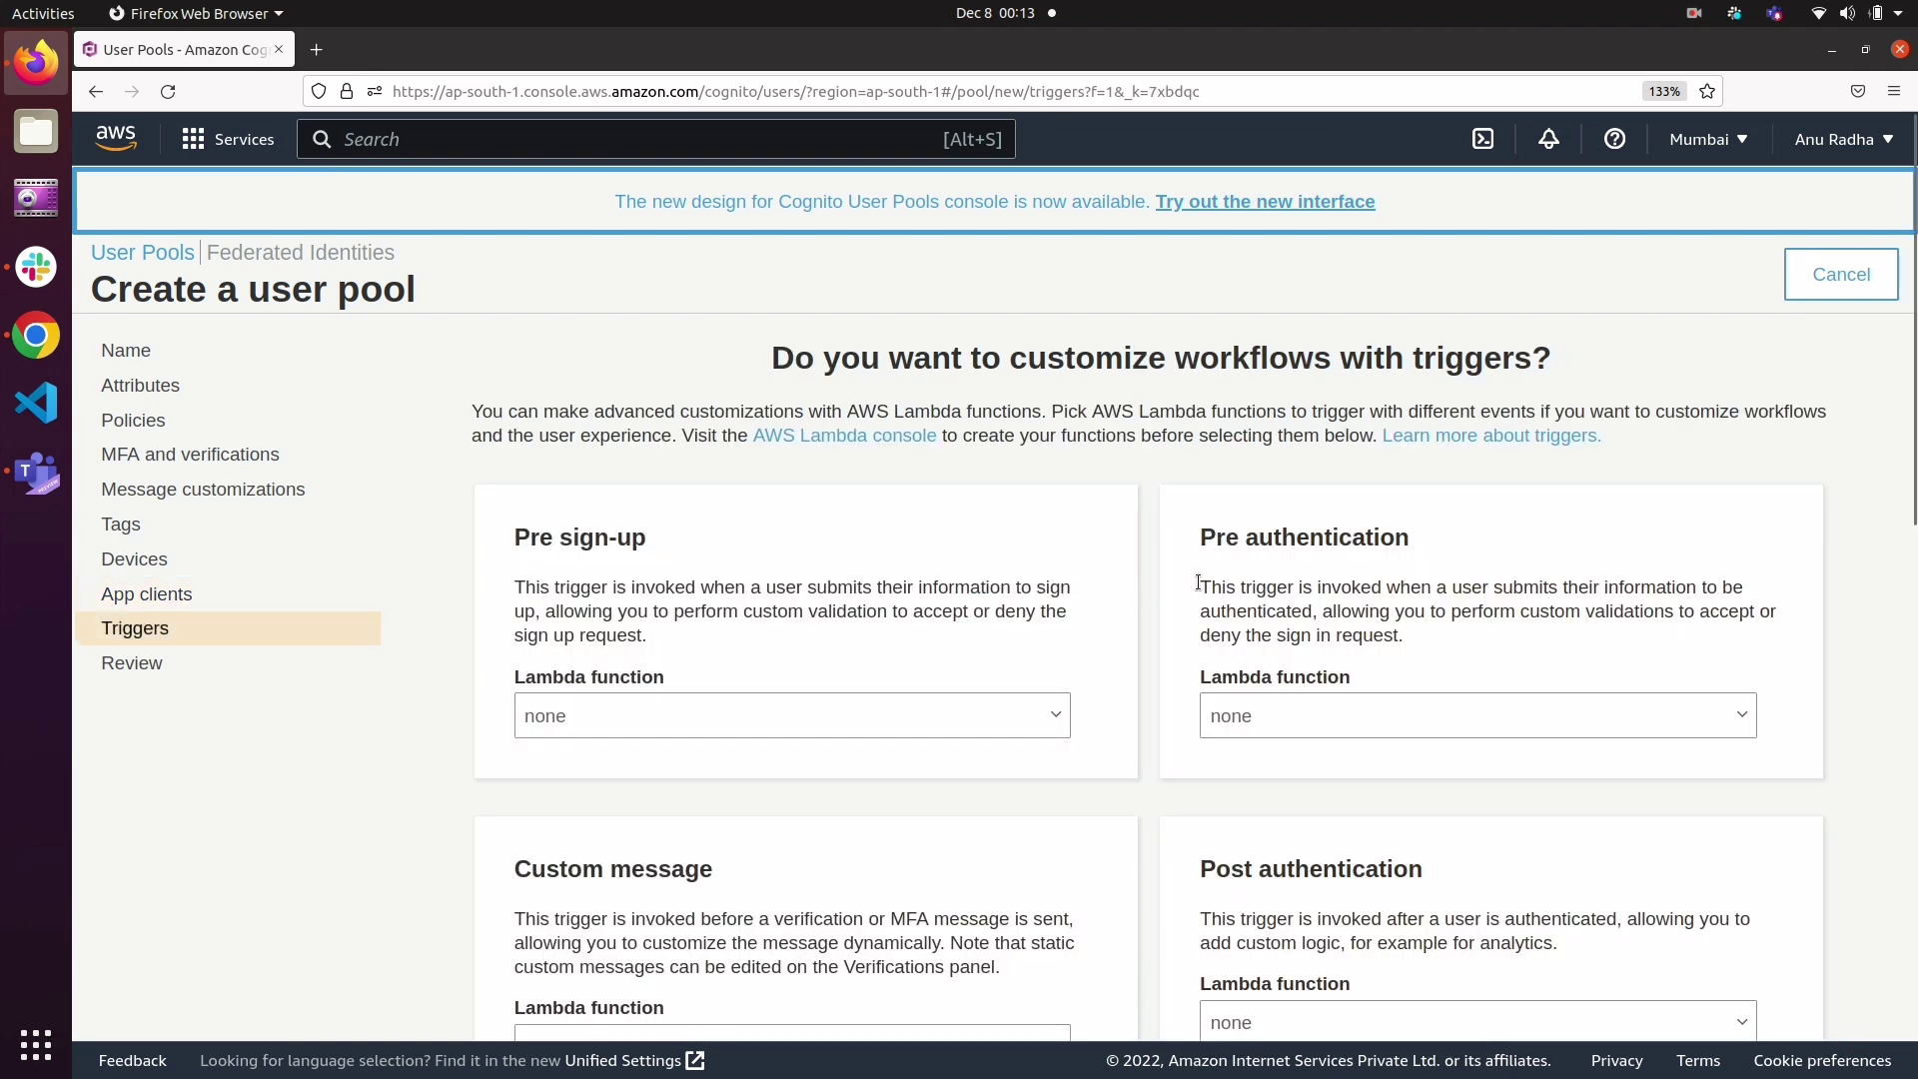
# Step: Examine the available Lambda triggers, from Pre sign-up and Pre authentication through to User Migration
pyautogui.scroll(-2, 1062, 717)
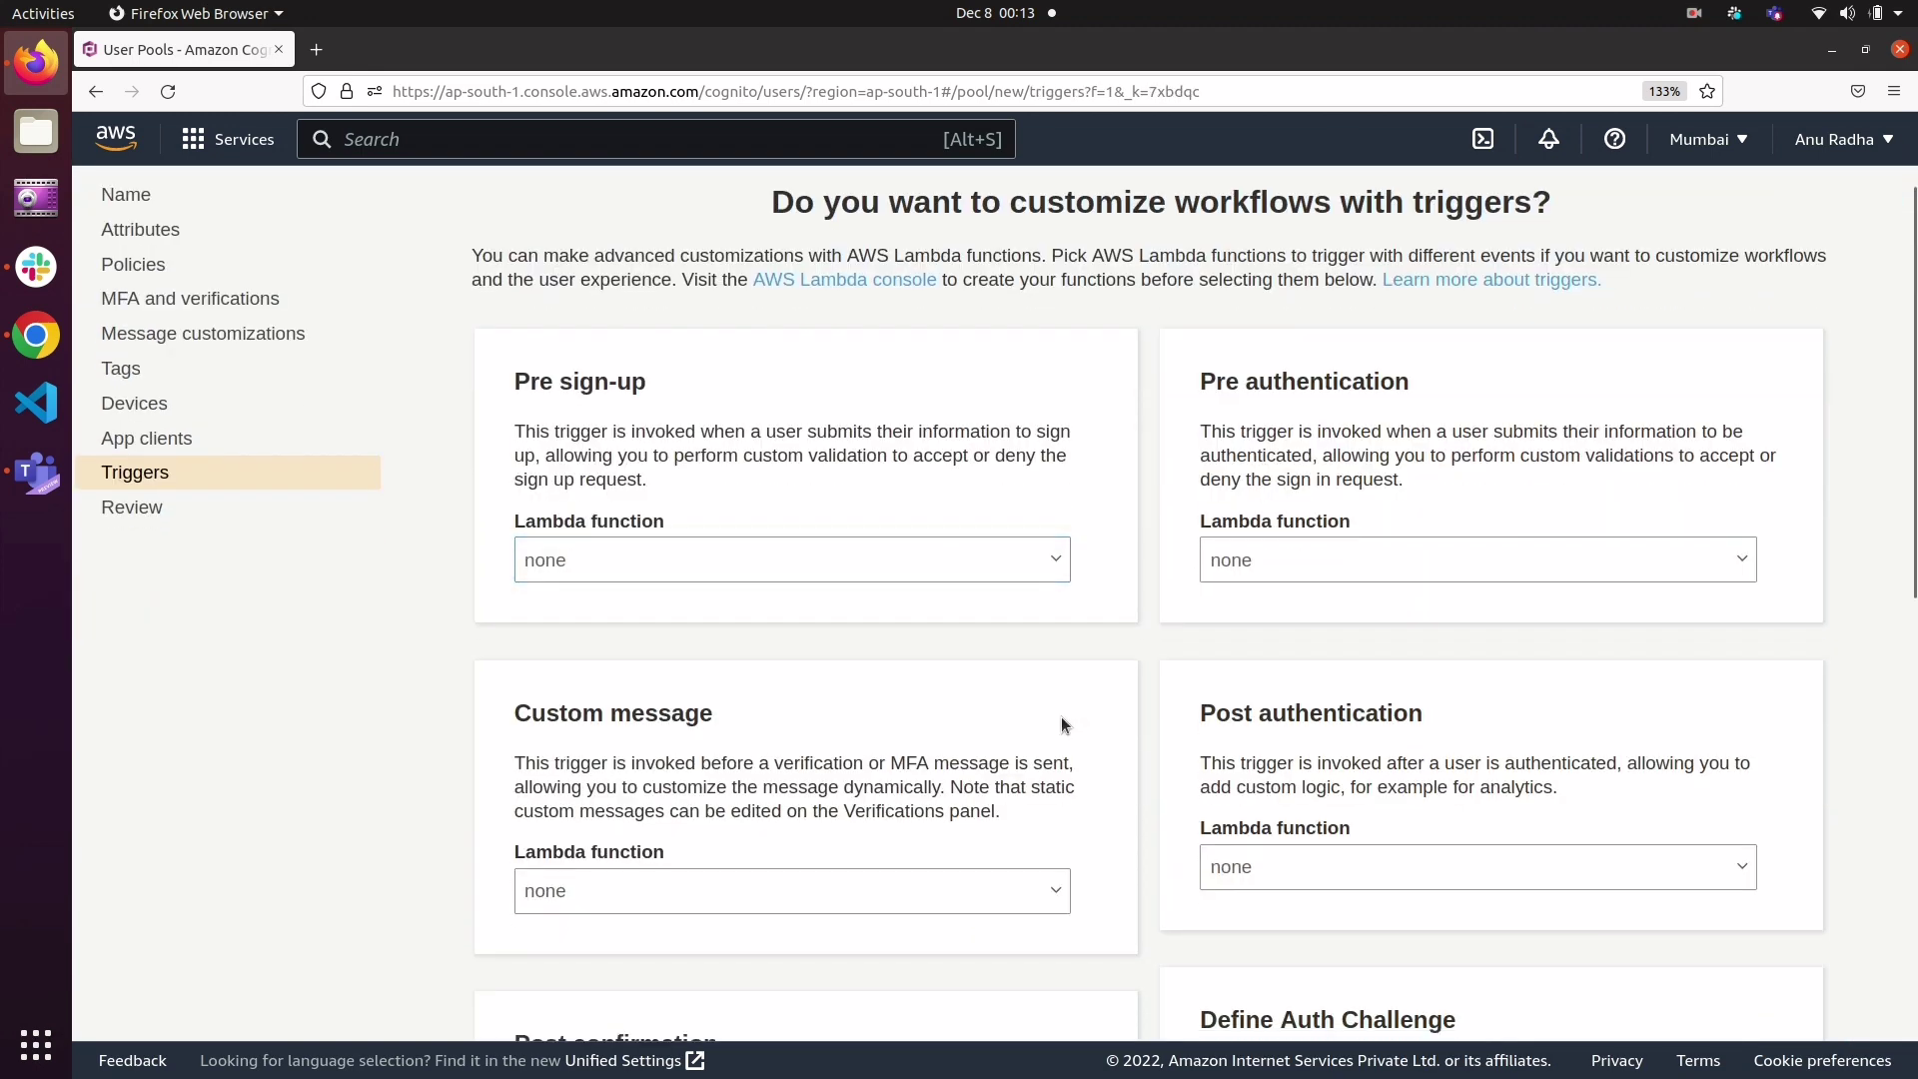
pyautogui.click(851, 568)
pyautogui.click(852, 569)
pyautogui.scroll(-5, 799, 789)
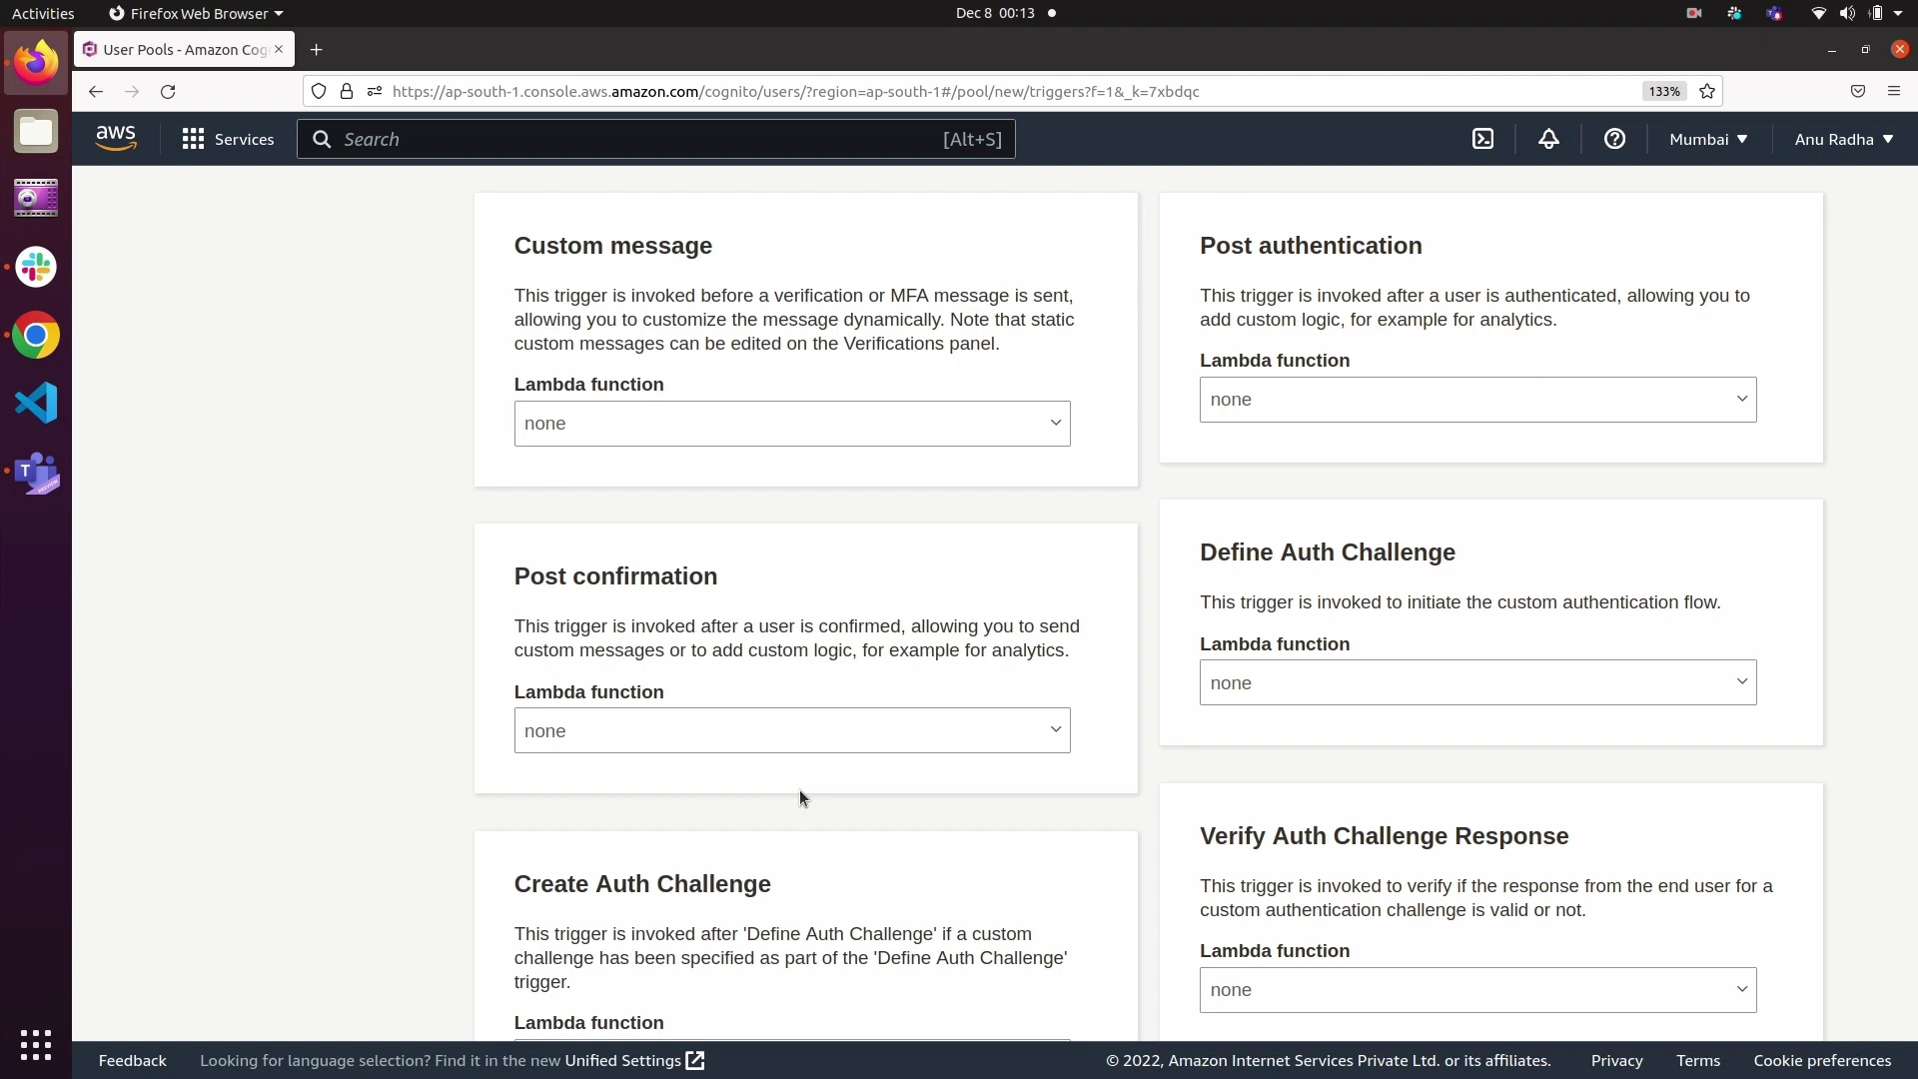
pyautogui.scroll(-3, 800, 791)
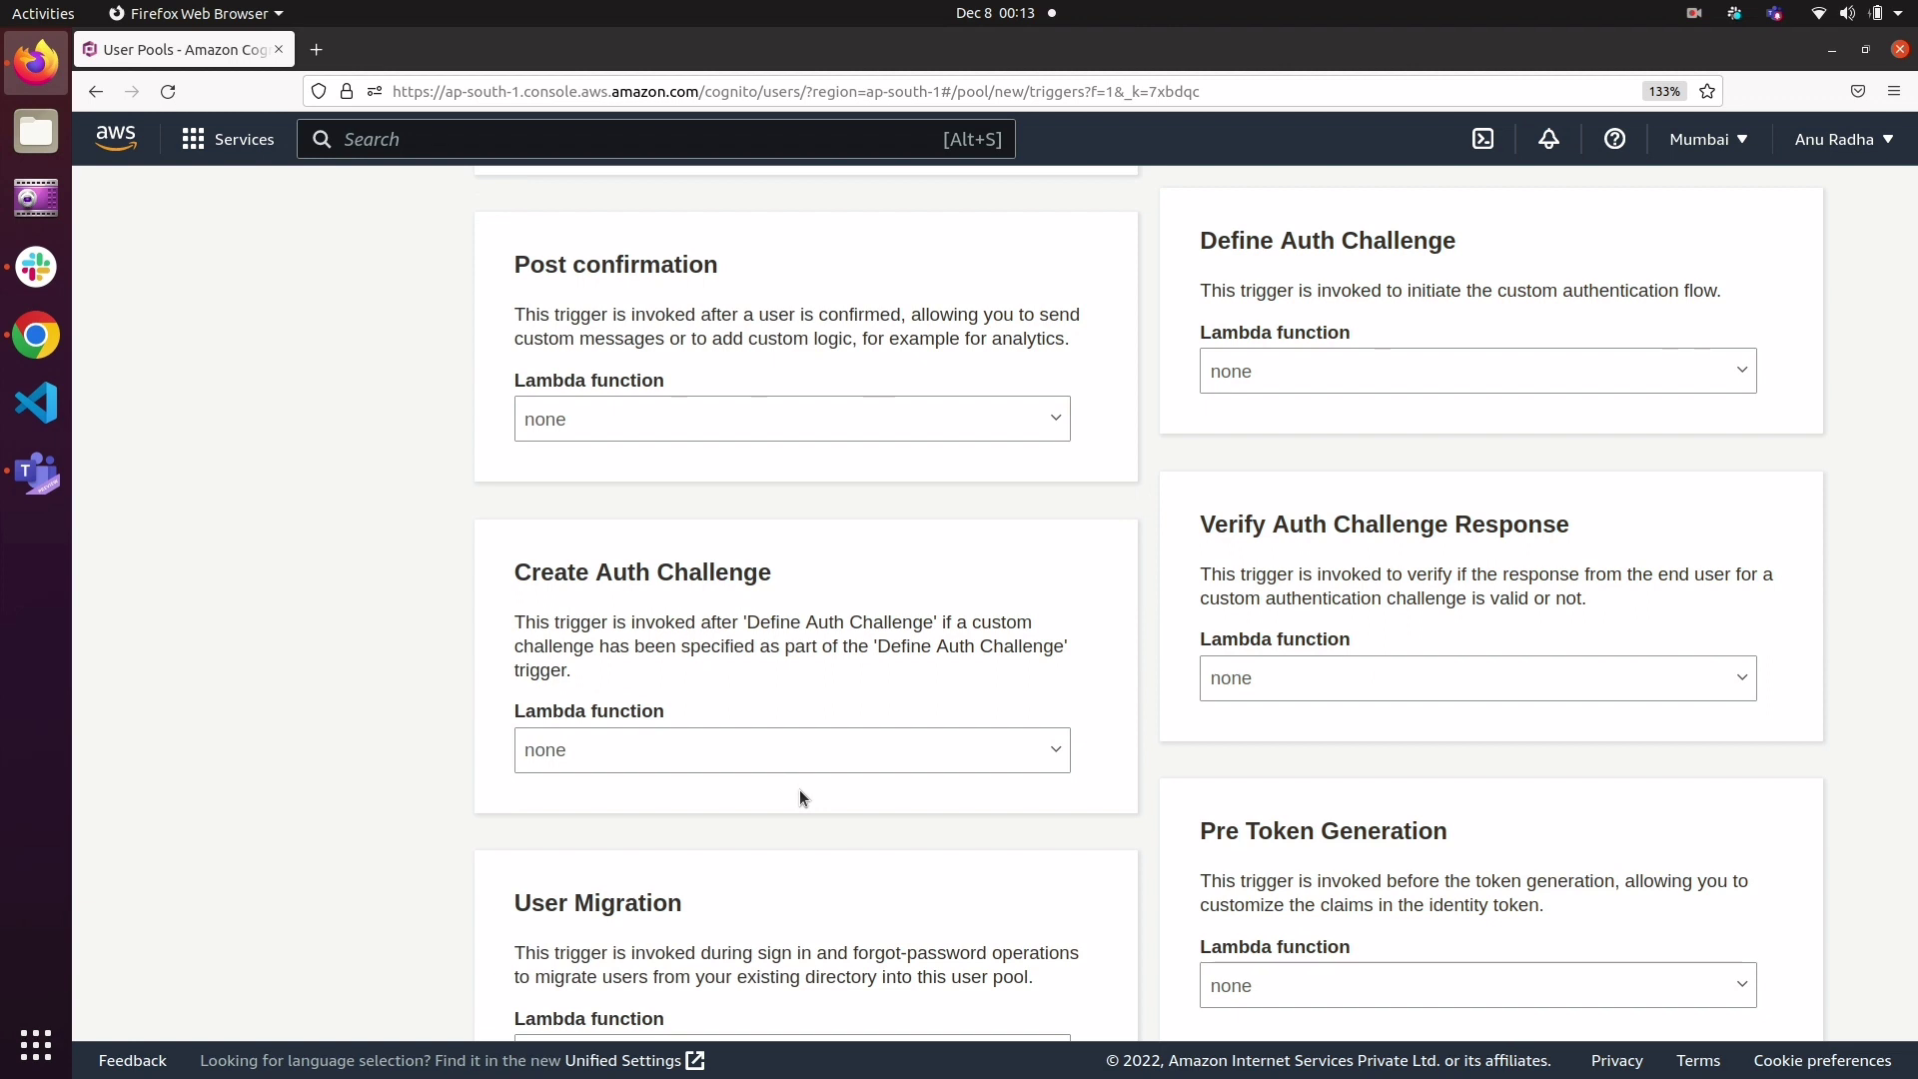
pyautogui.scroll(-2, 799, 790)
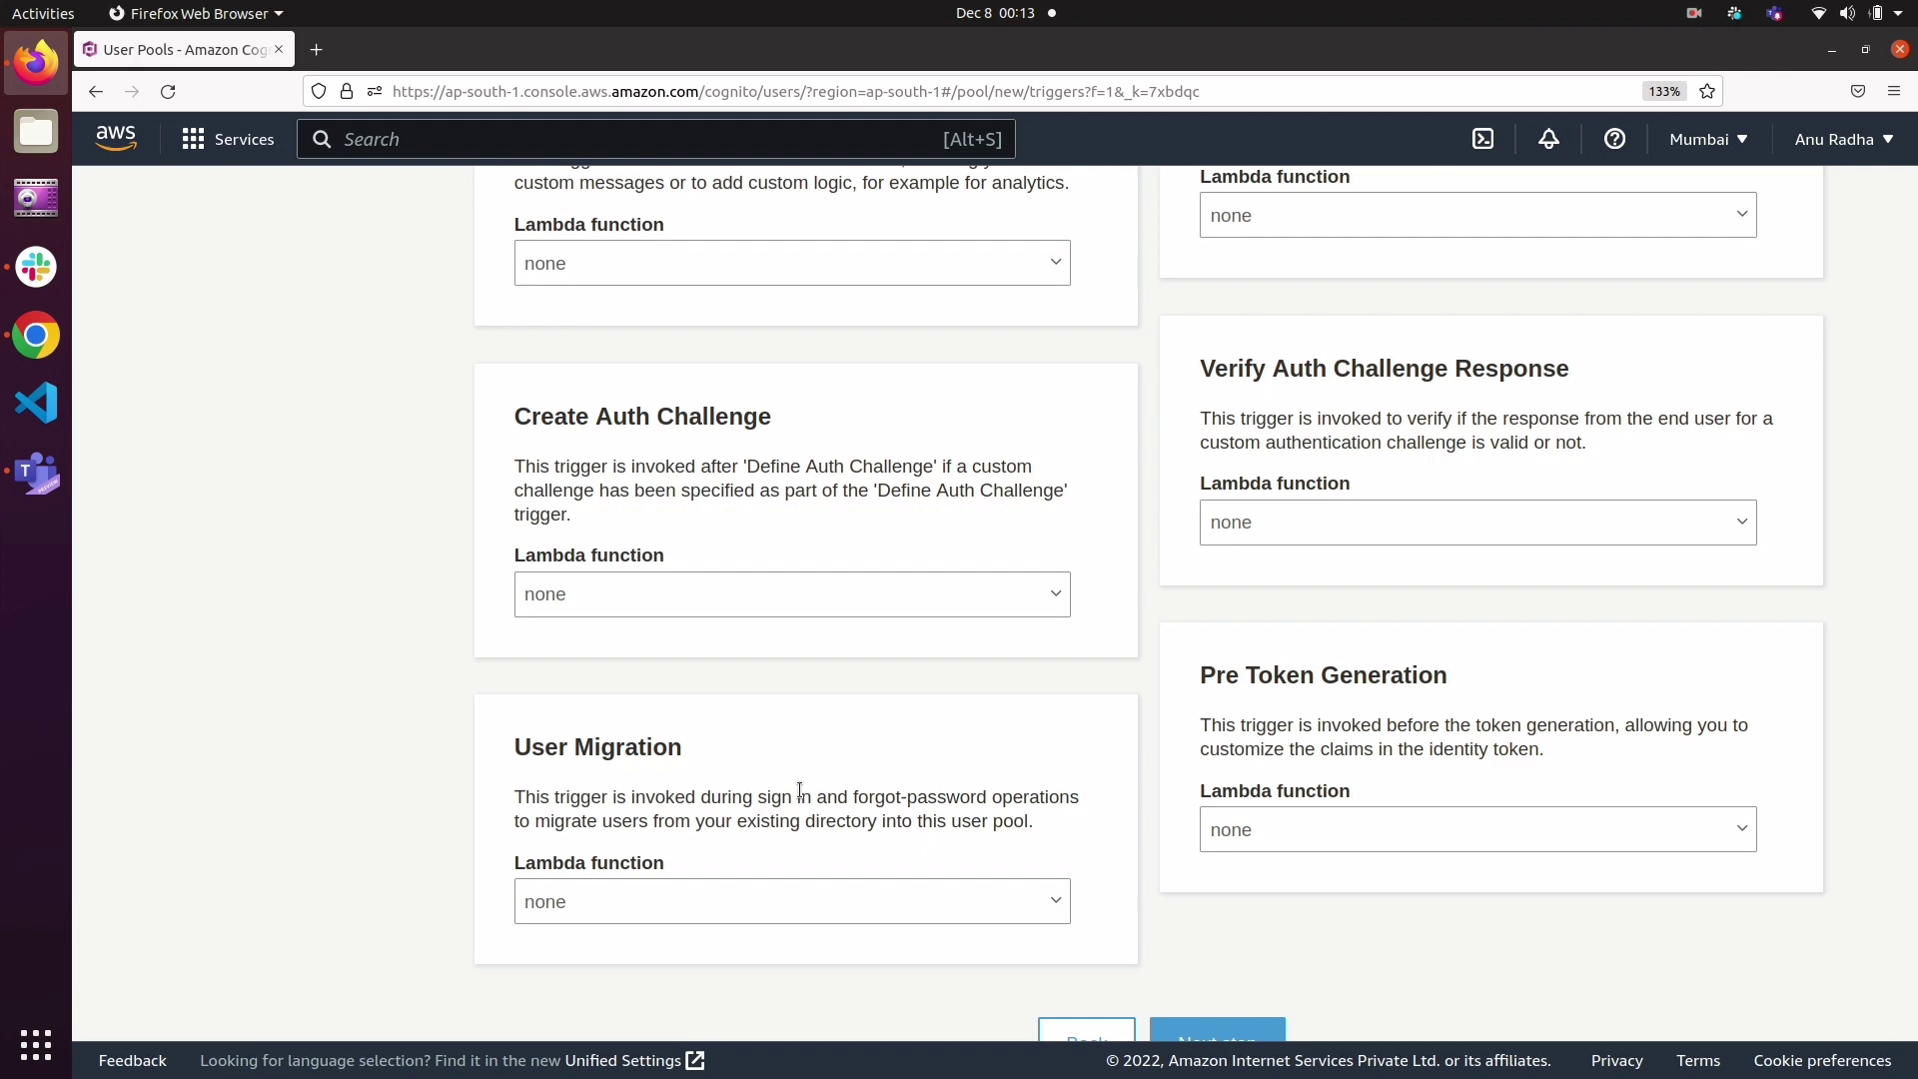
pyautogui.moveTo(799, 791); pyautogui.dragTo(798, 839)
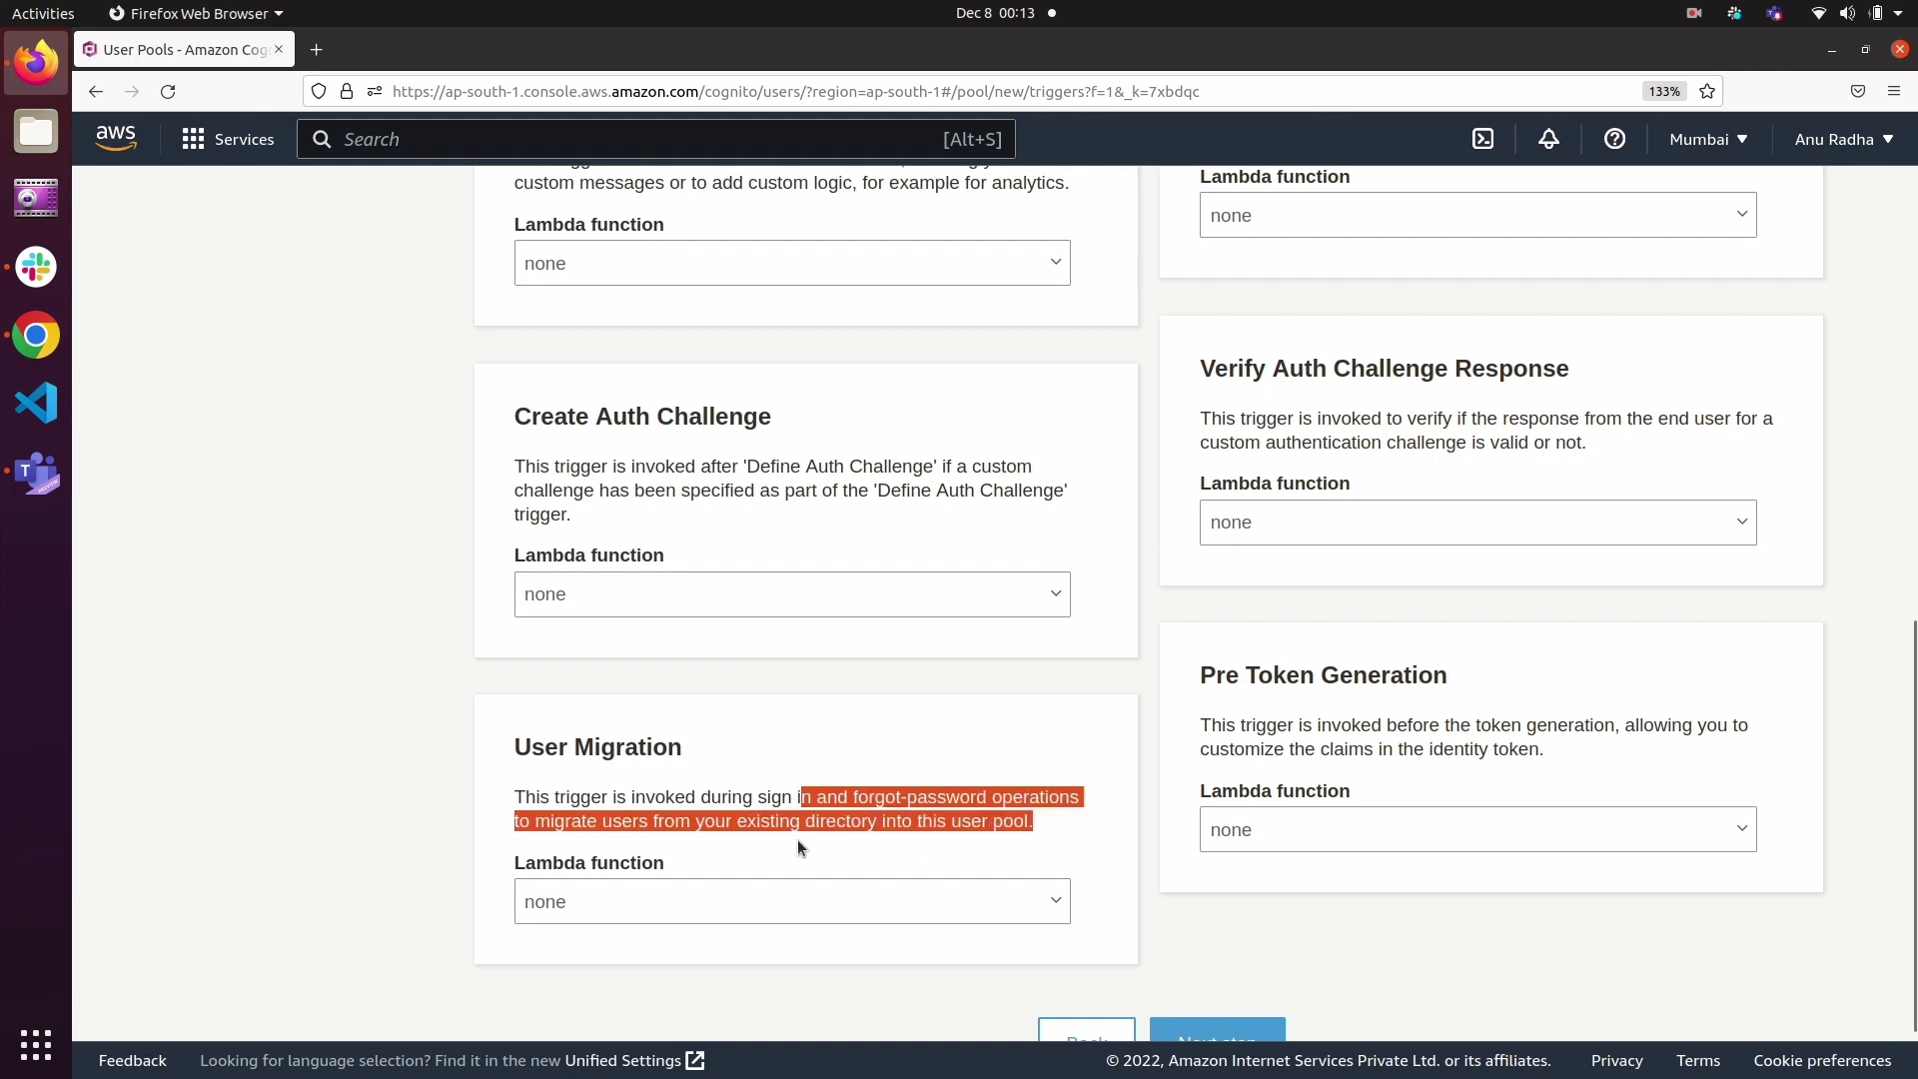
pyautogui.click(983, 730)
# Step: Leave the Lambda function of every trigger set to none and continue to the final review
pyautogui.scroll(10, 984, 737)
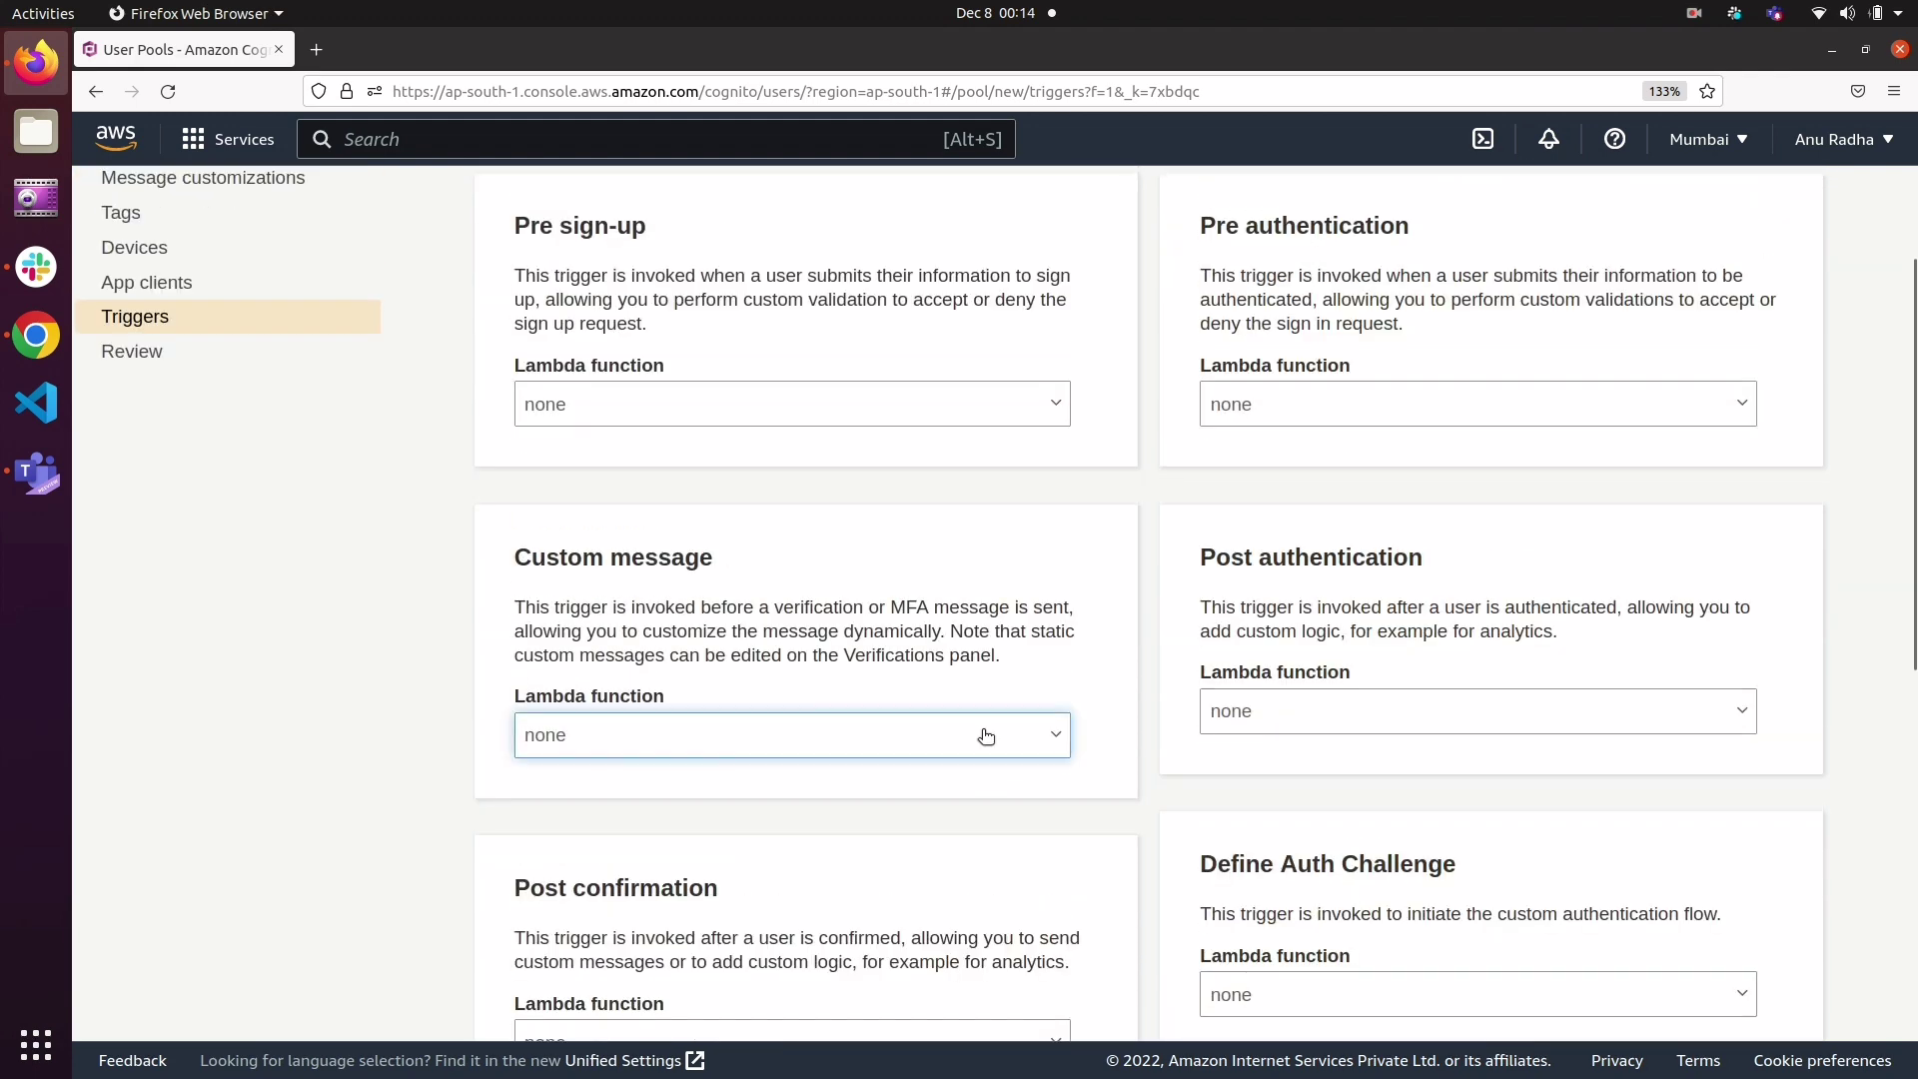
pyautogui.click(986, 736)
pyautogui.scroll(-3, 984, 737)
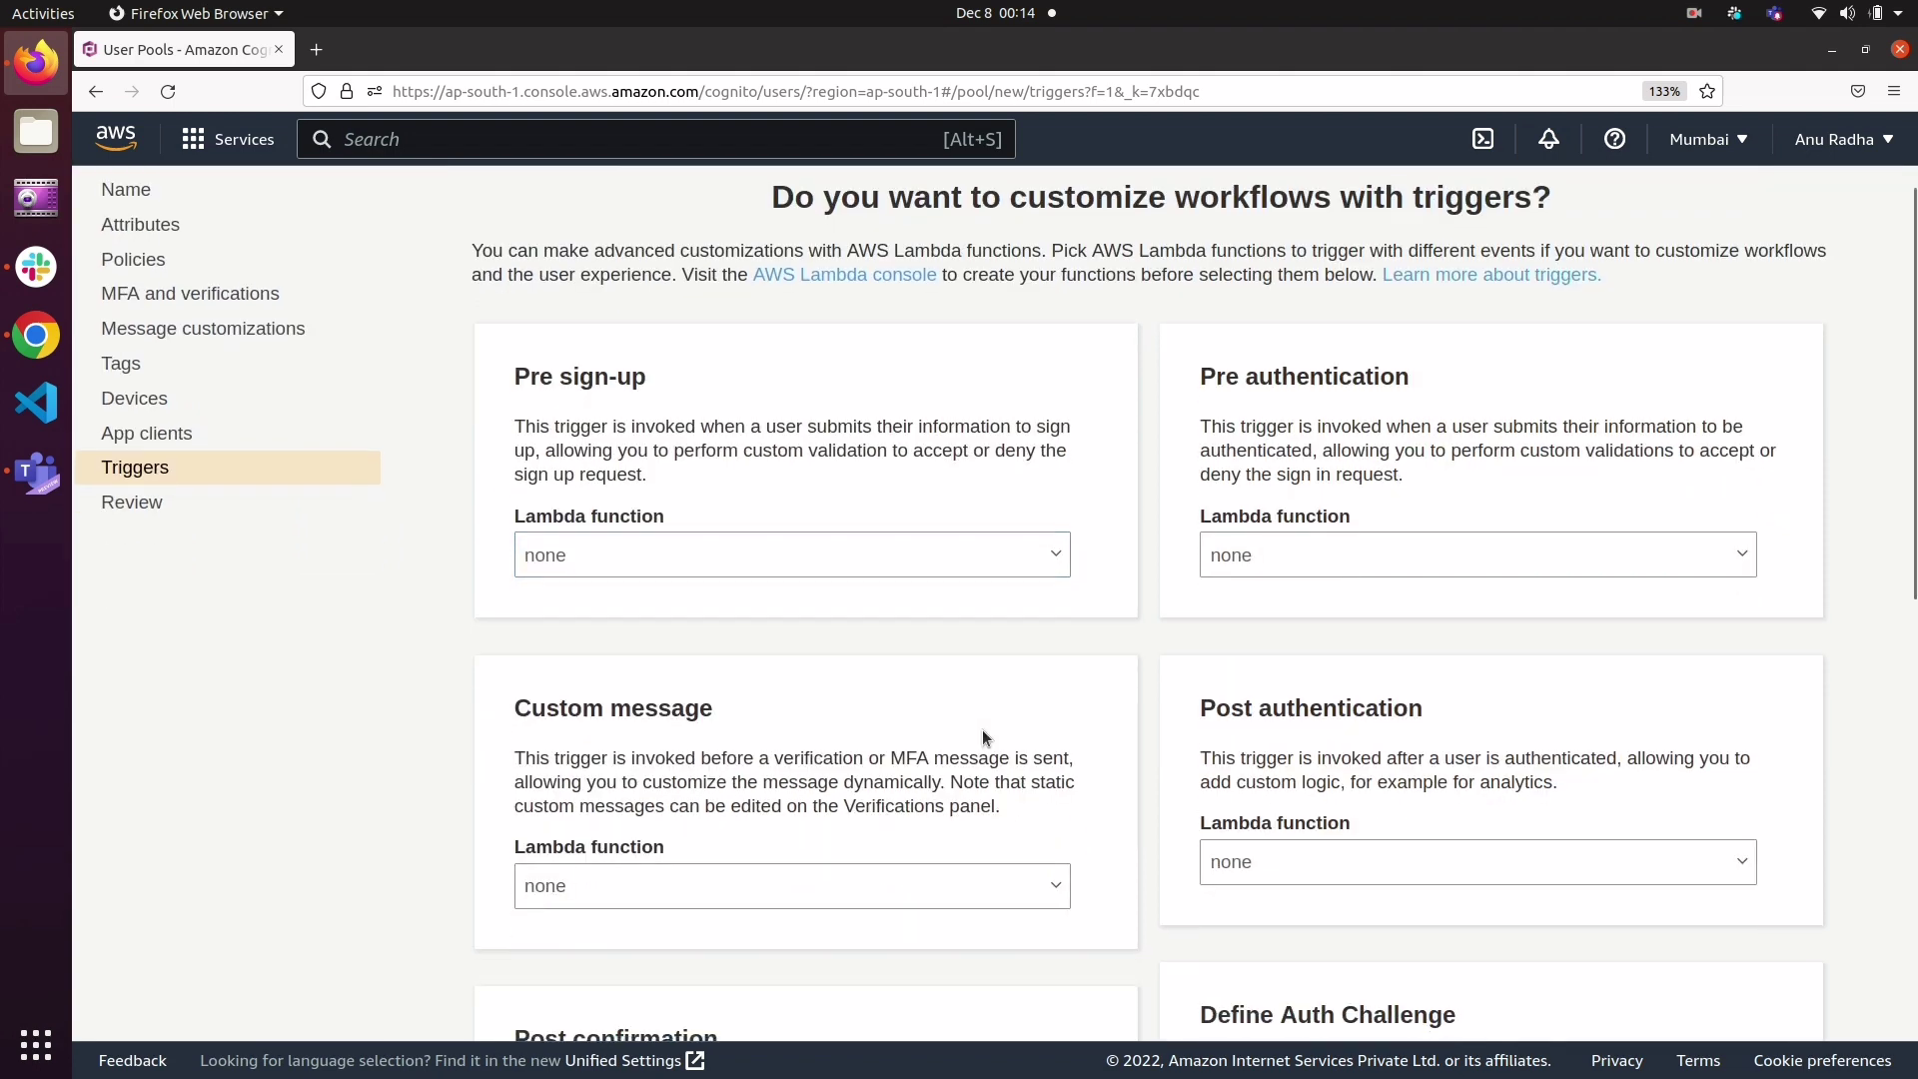
pyautogui.scroll(-5, 983, 737)
pyautogui.scroll(-4, 986, 736)
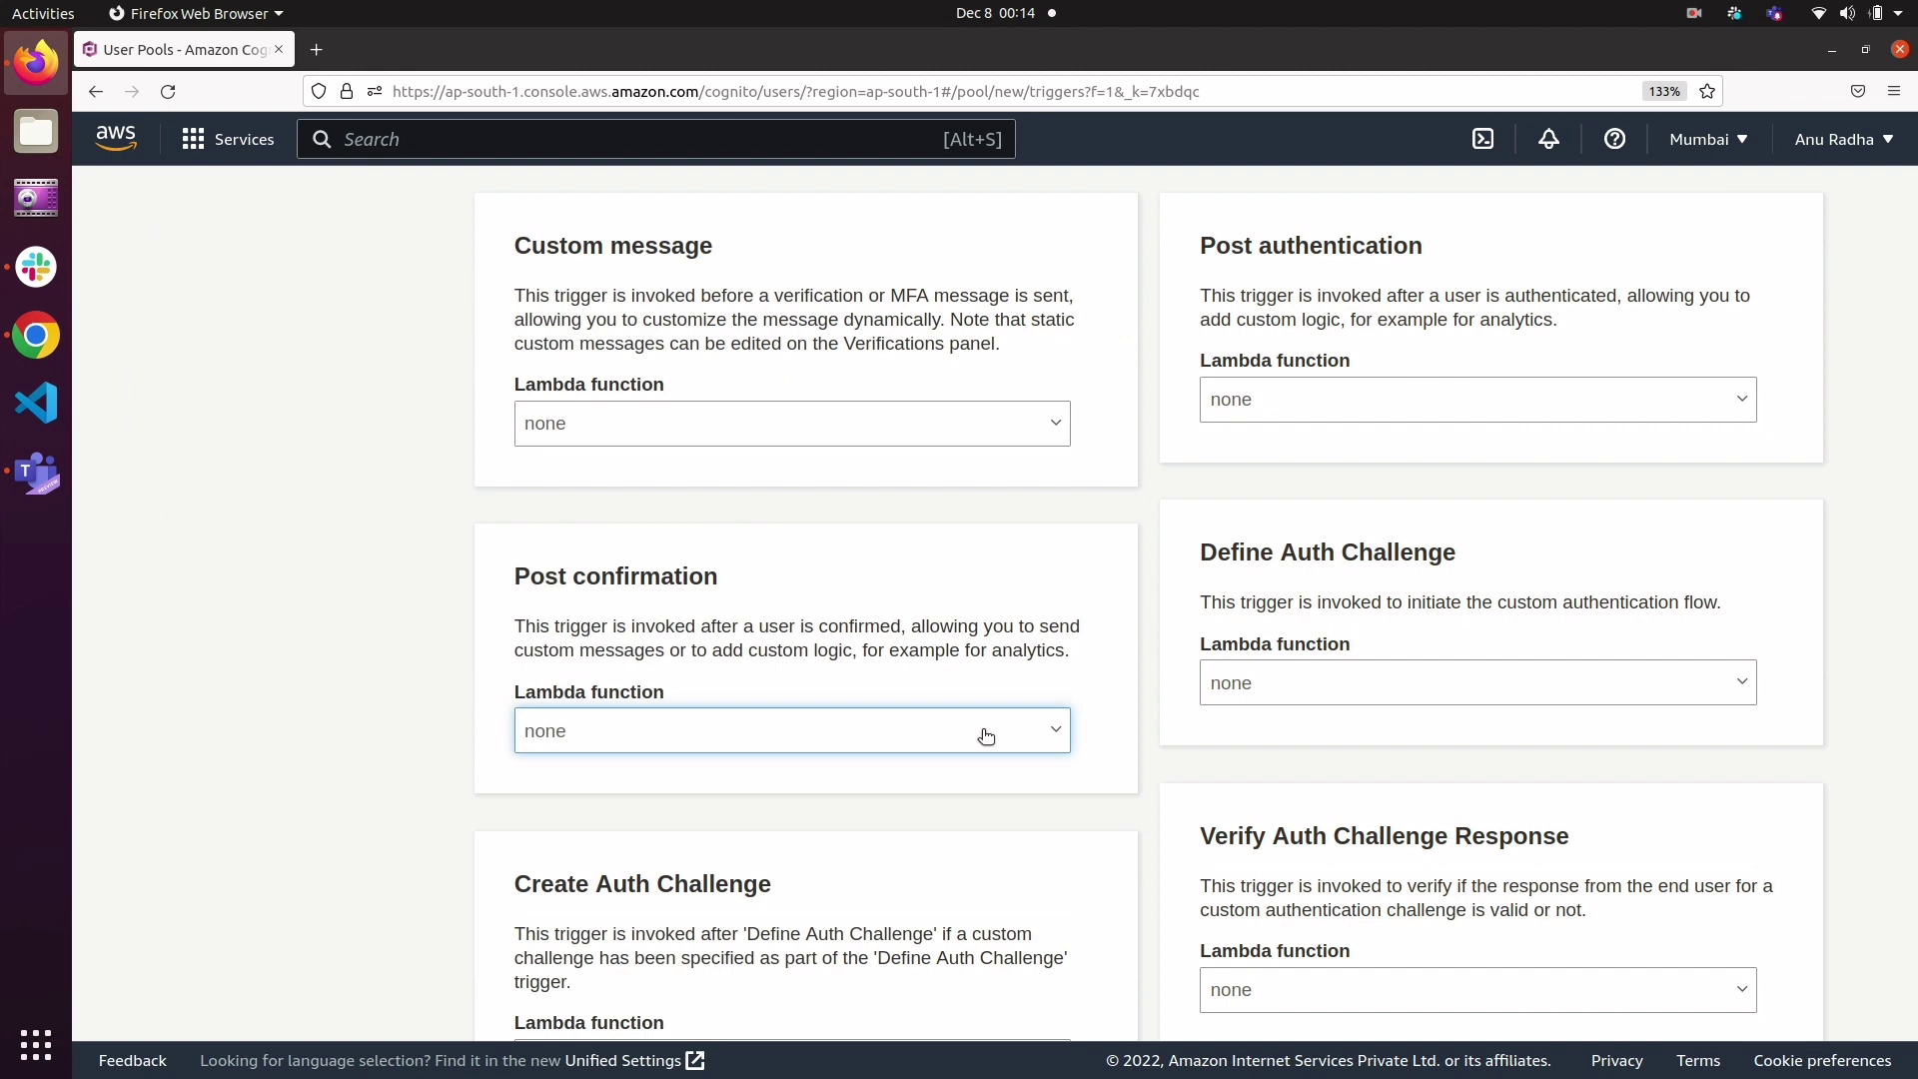
pyautogui.scroll(-6, 986, 736)
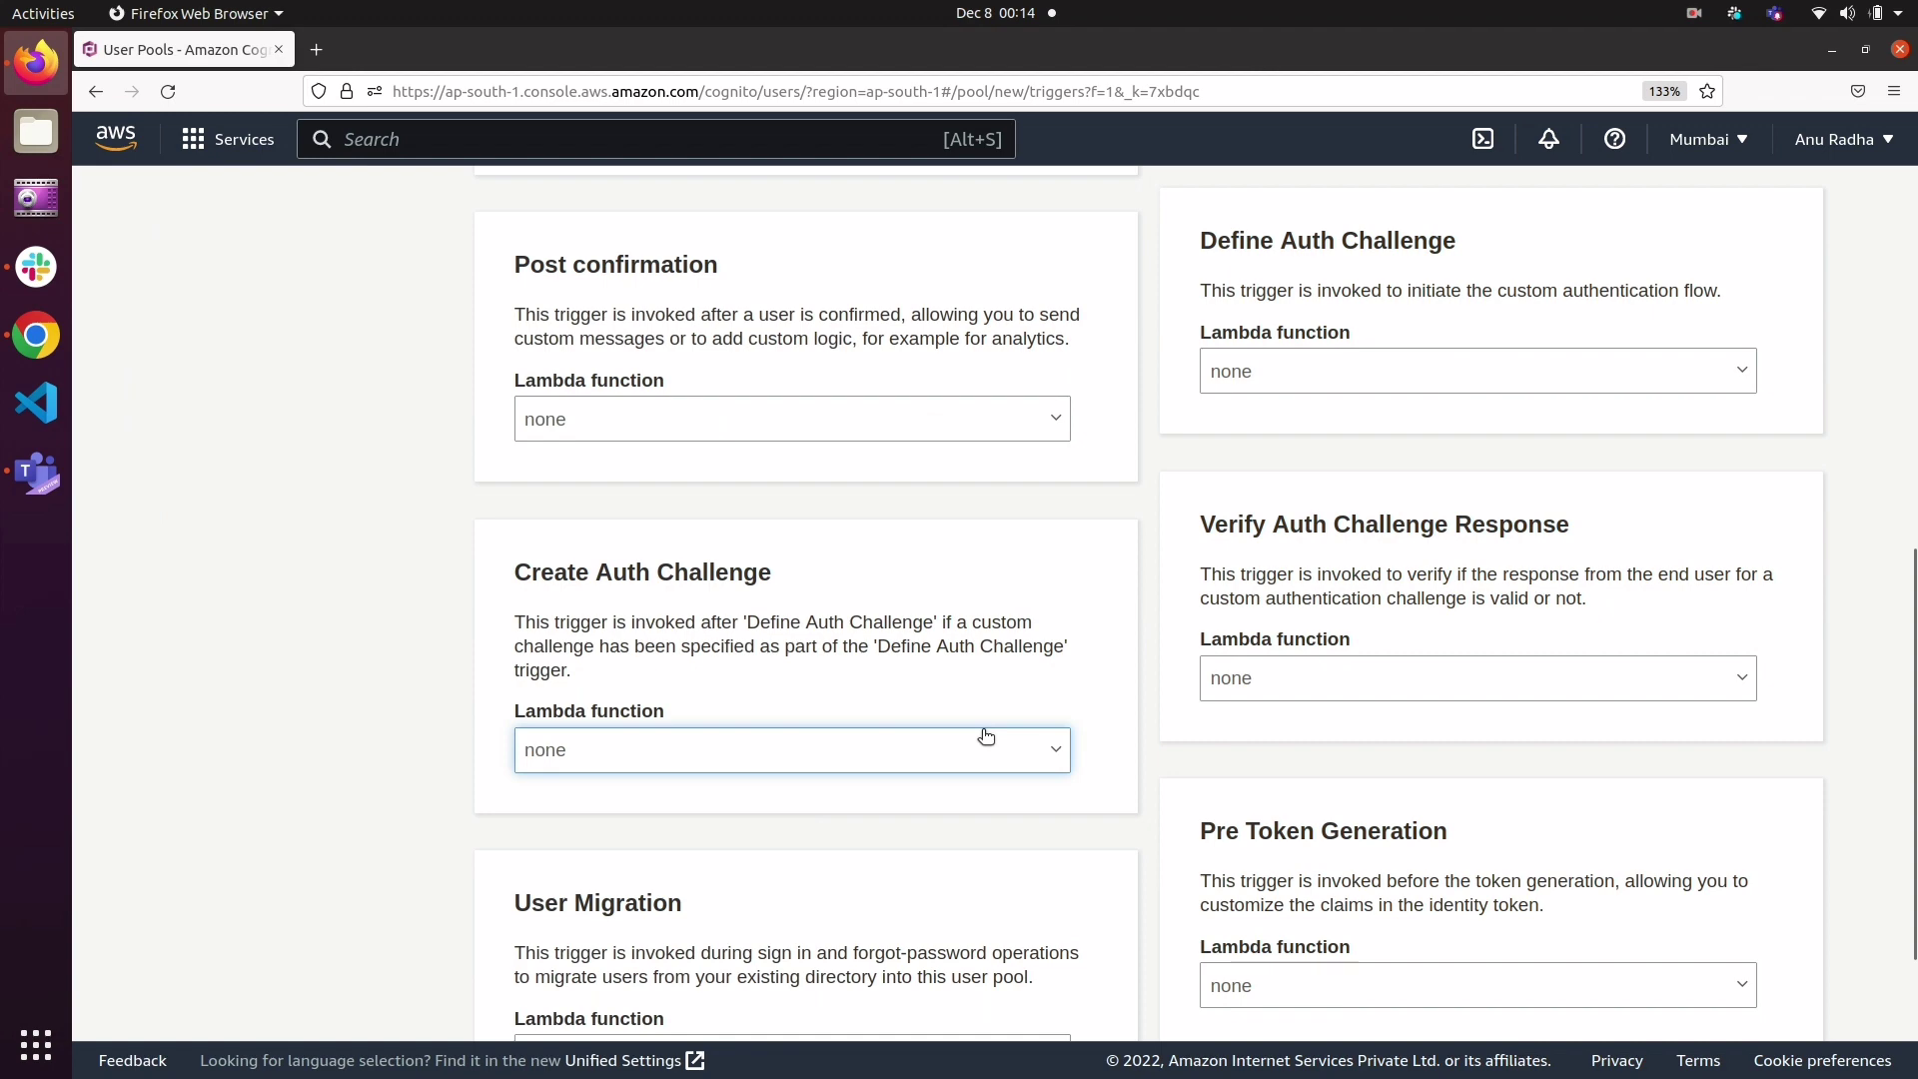
pyautogui.scroll(-3, 986, 736)
pyautogui.scroll(-2, 984, 738)
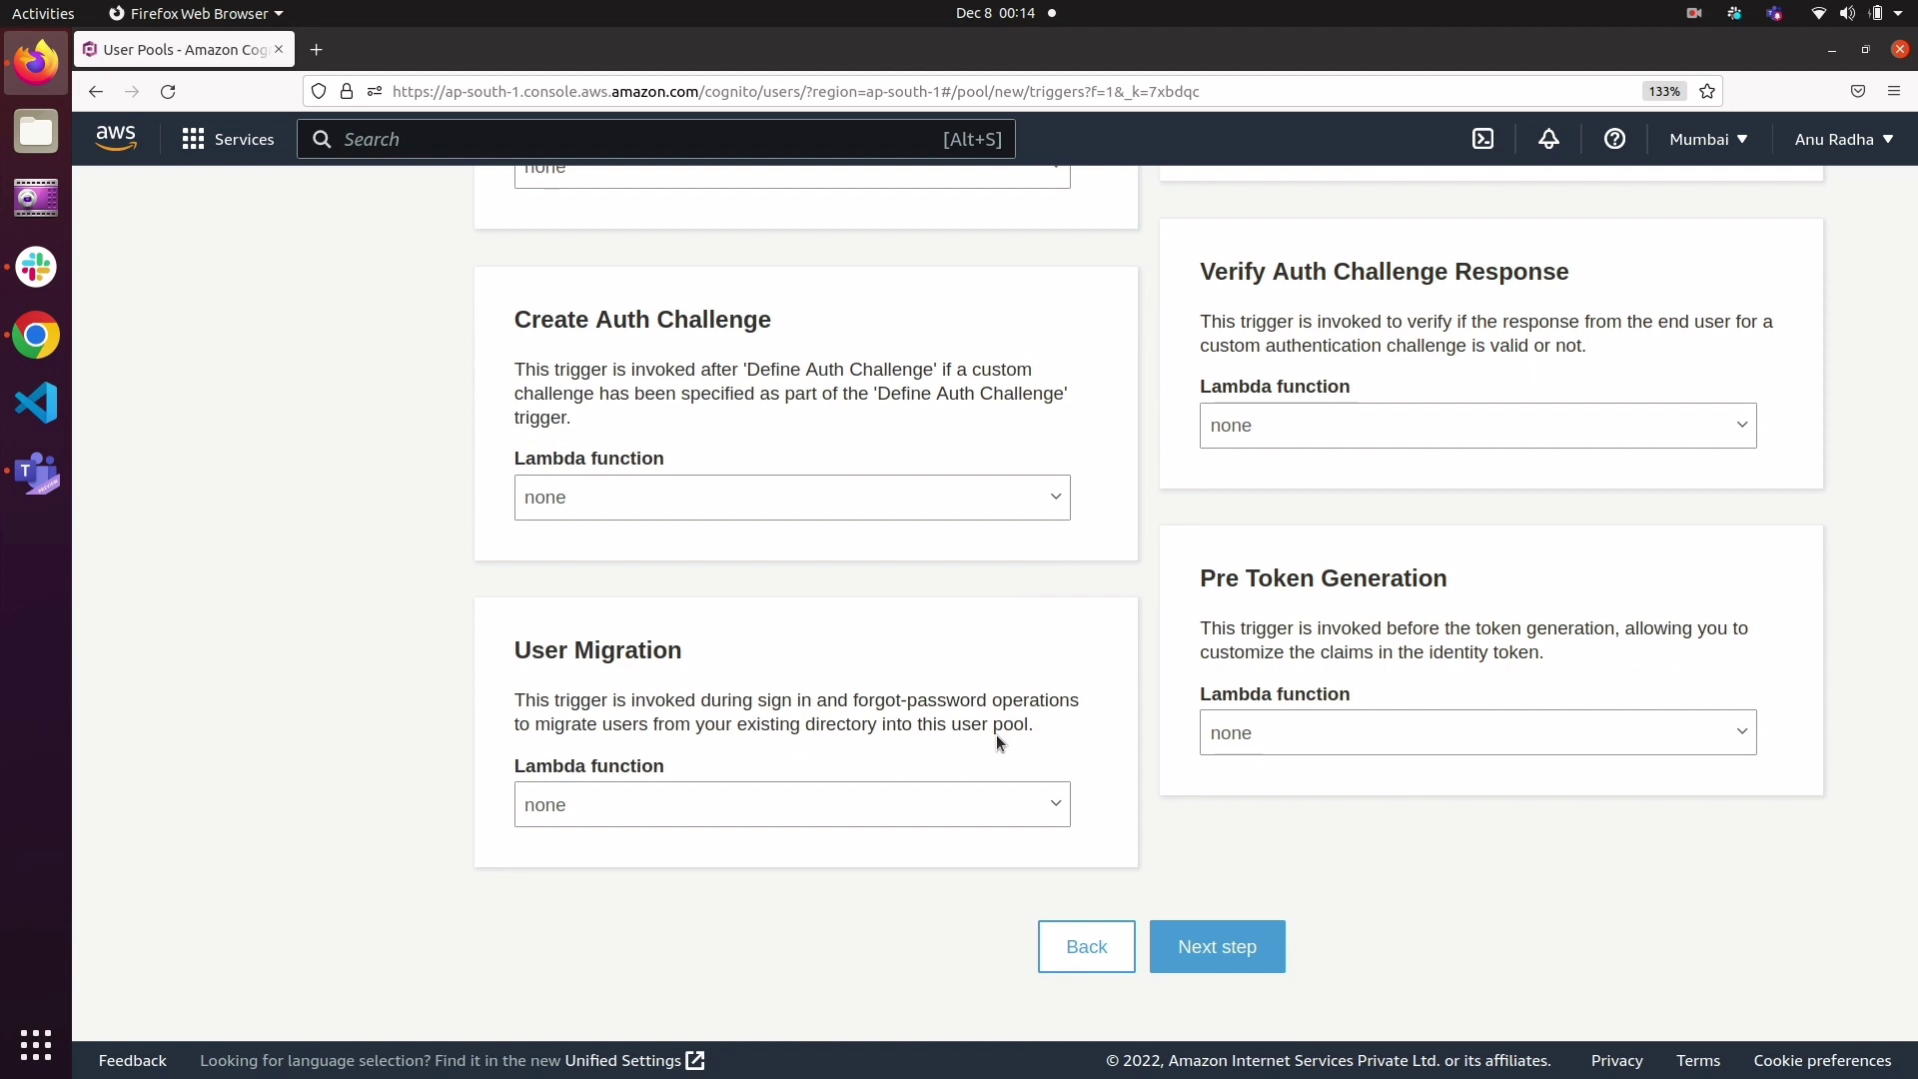
pyautogui.click(1233, 954)
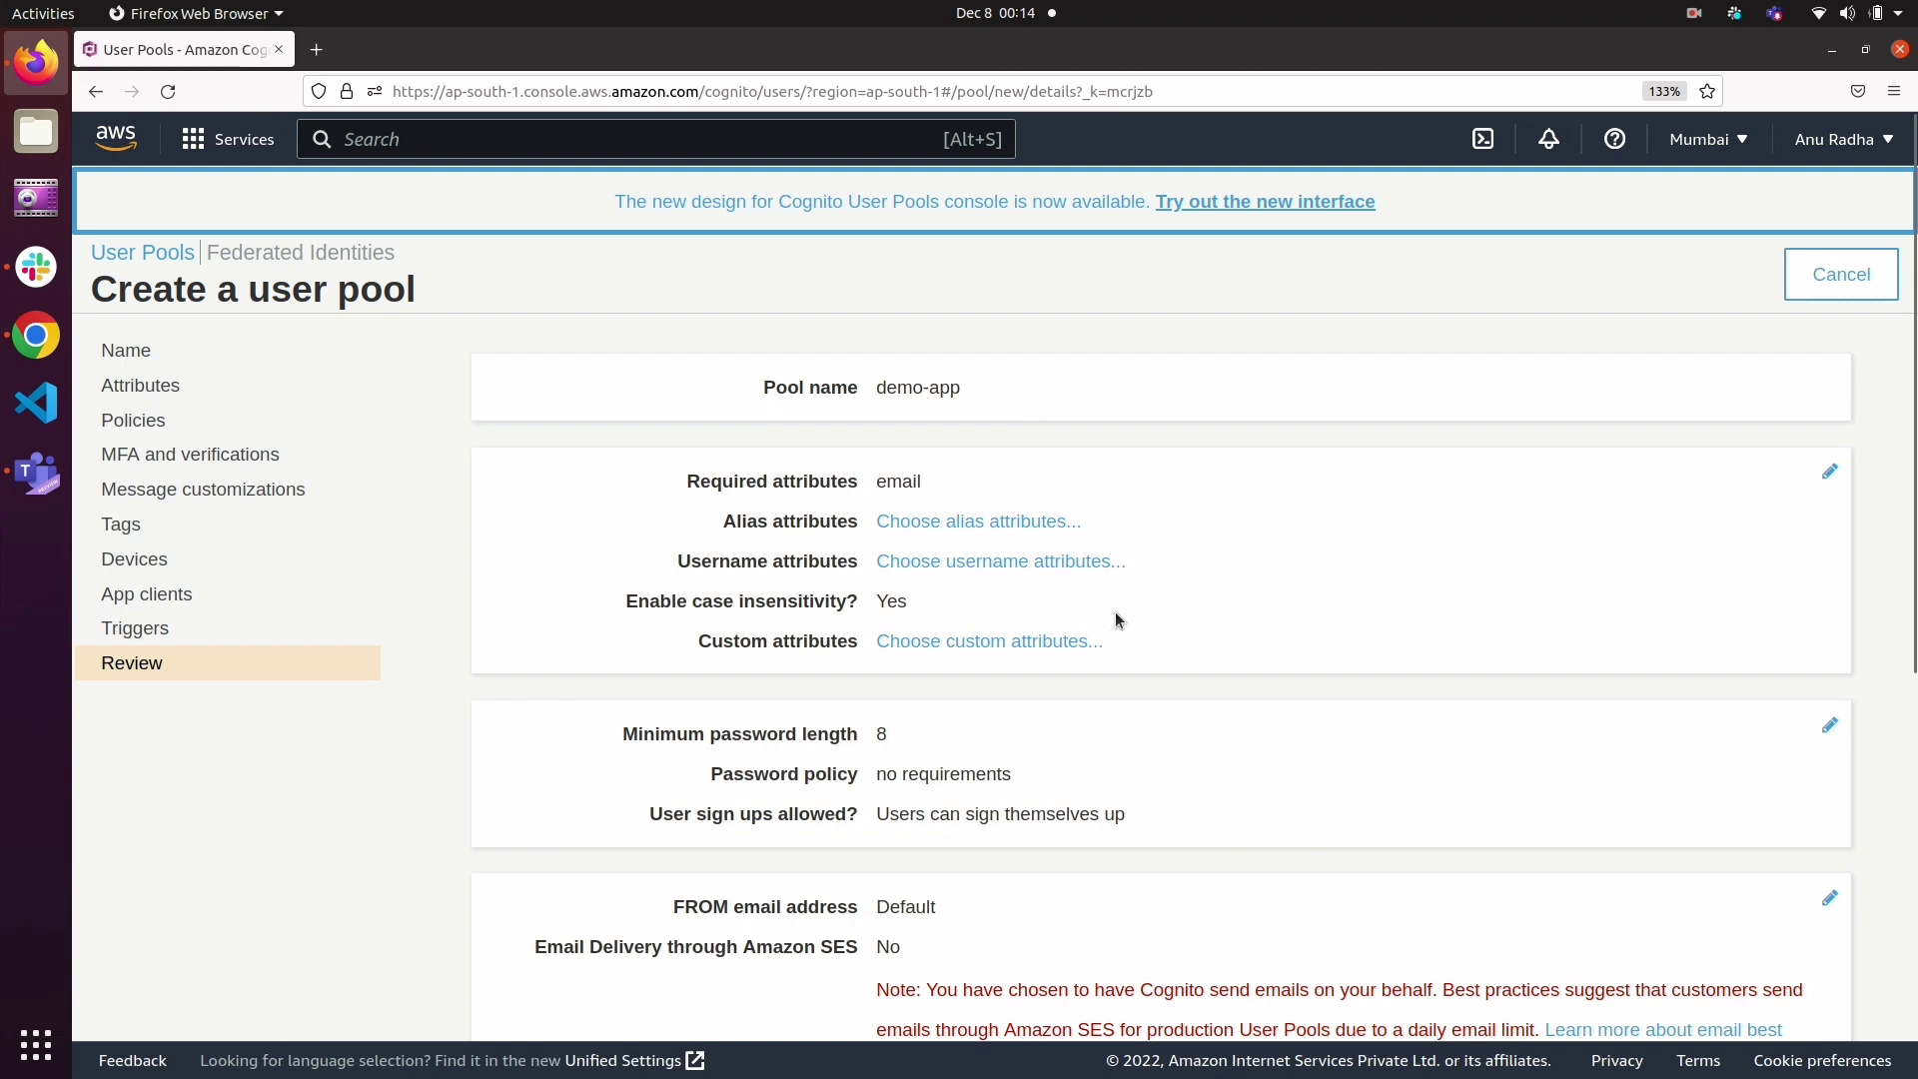
# Step: Check the summary of the chosen settings and create the demo-app user pool
pyautogui.scroll(-5, 1127, 711)
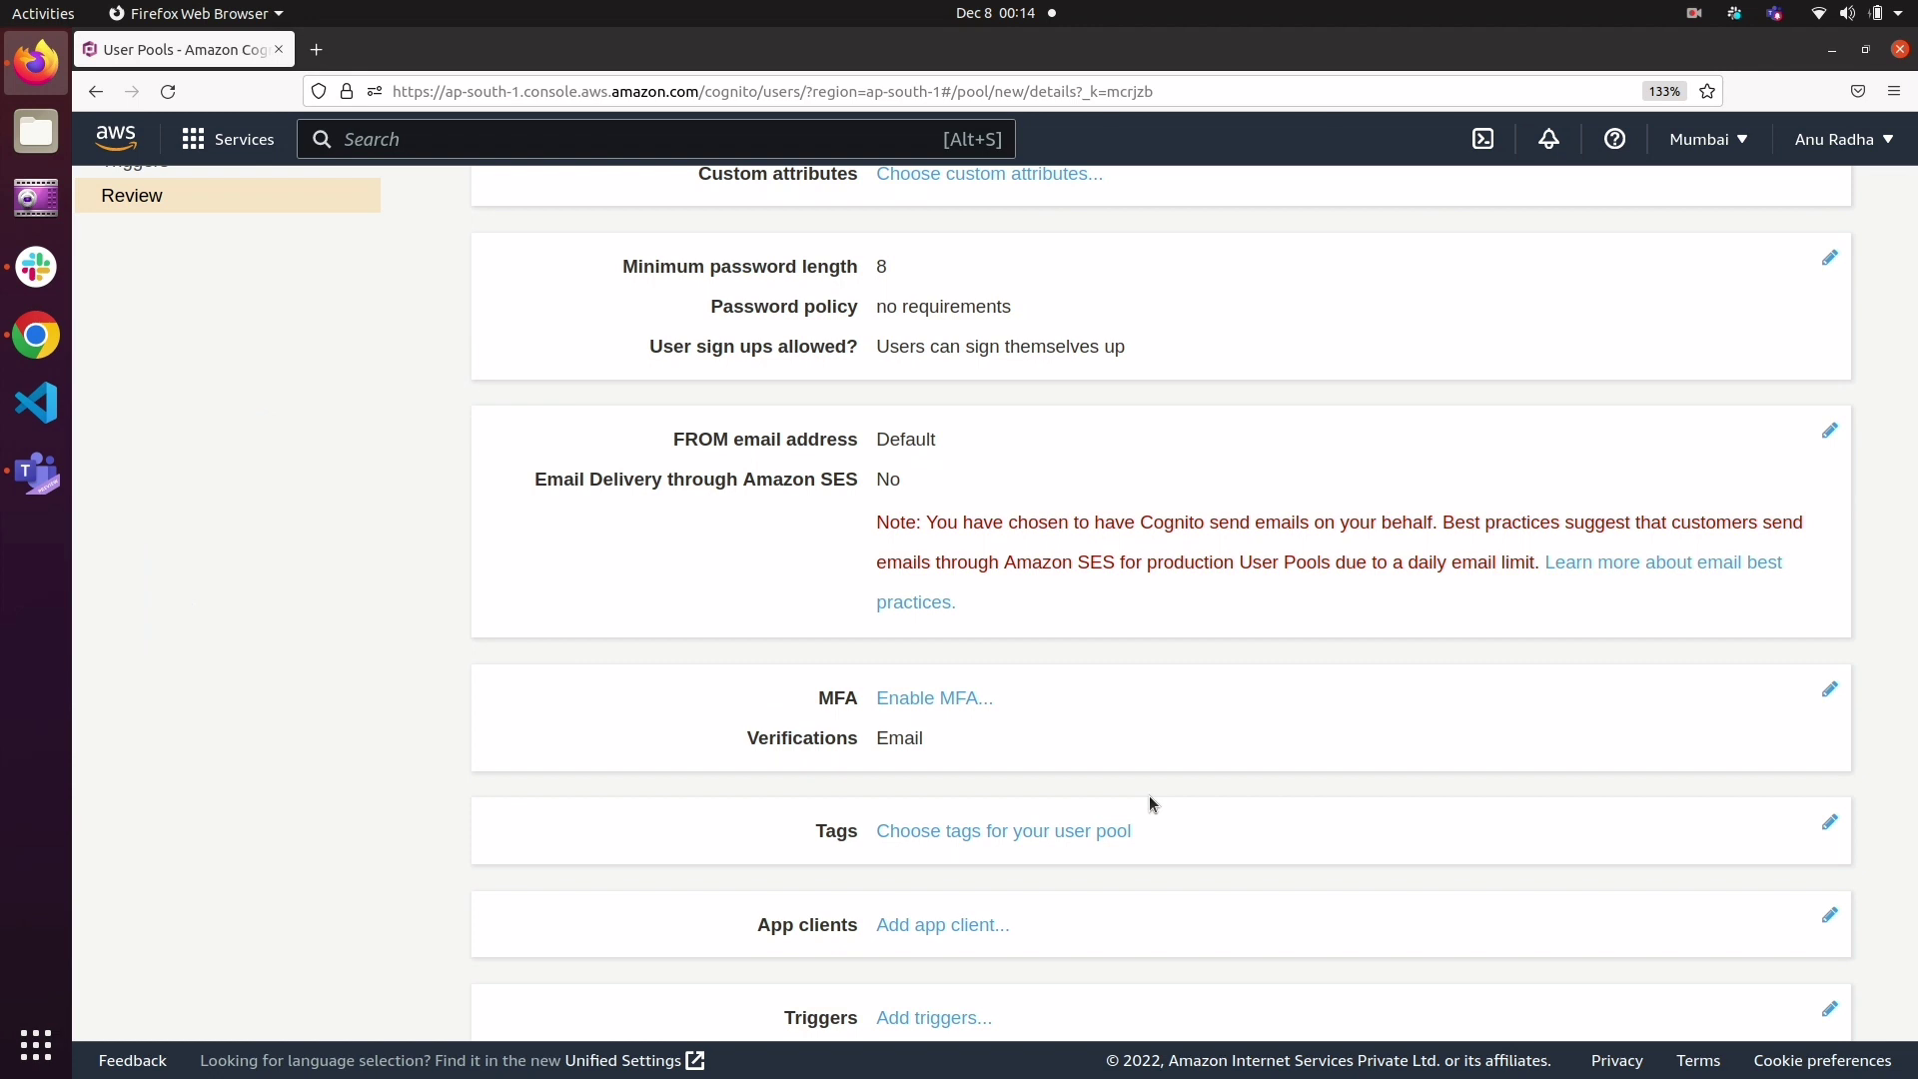
pyautogui.scroll(-2, 1149, 797)
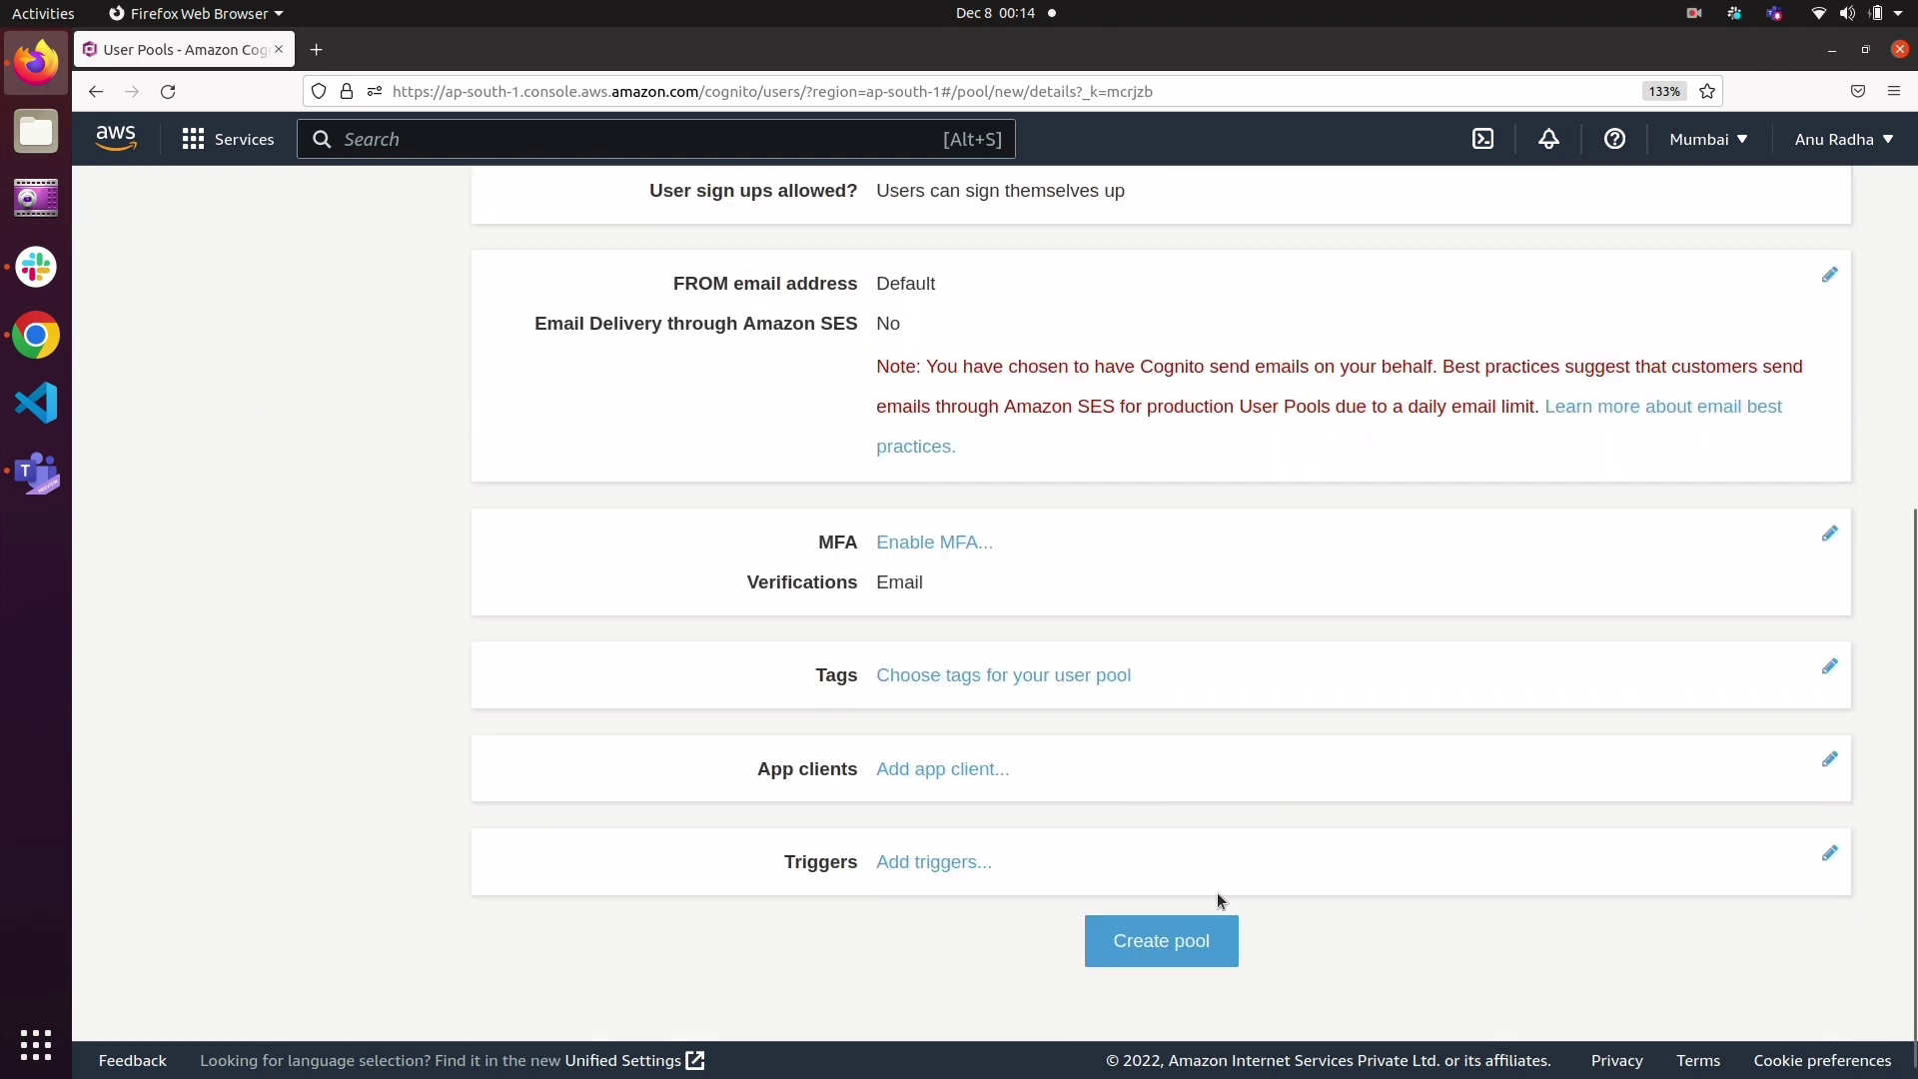
pyautogui.scroll(-1, 1209, 945)
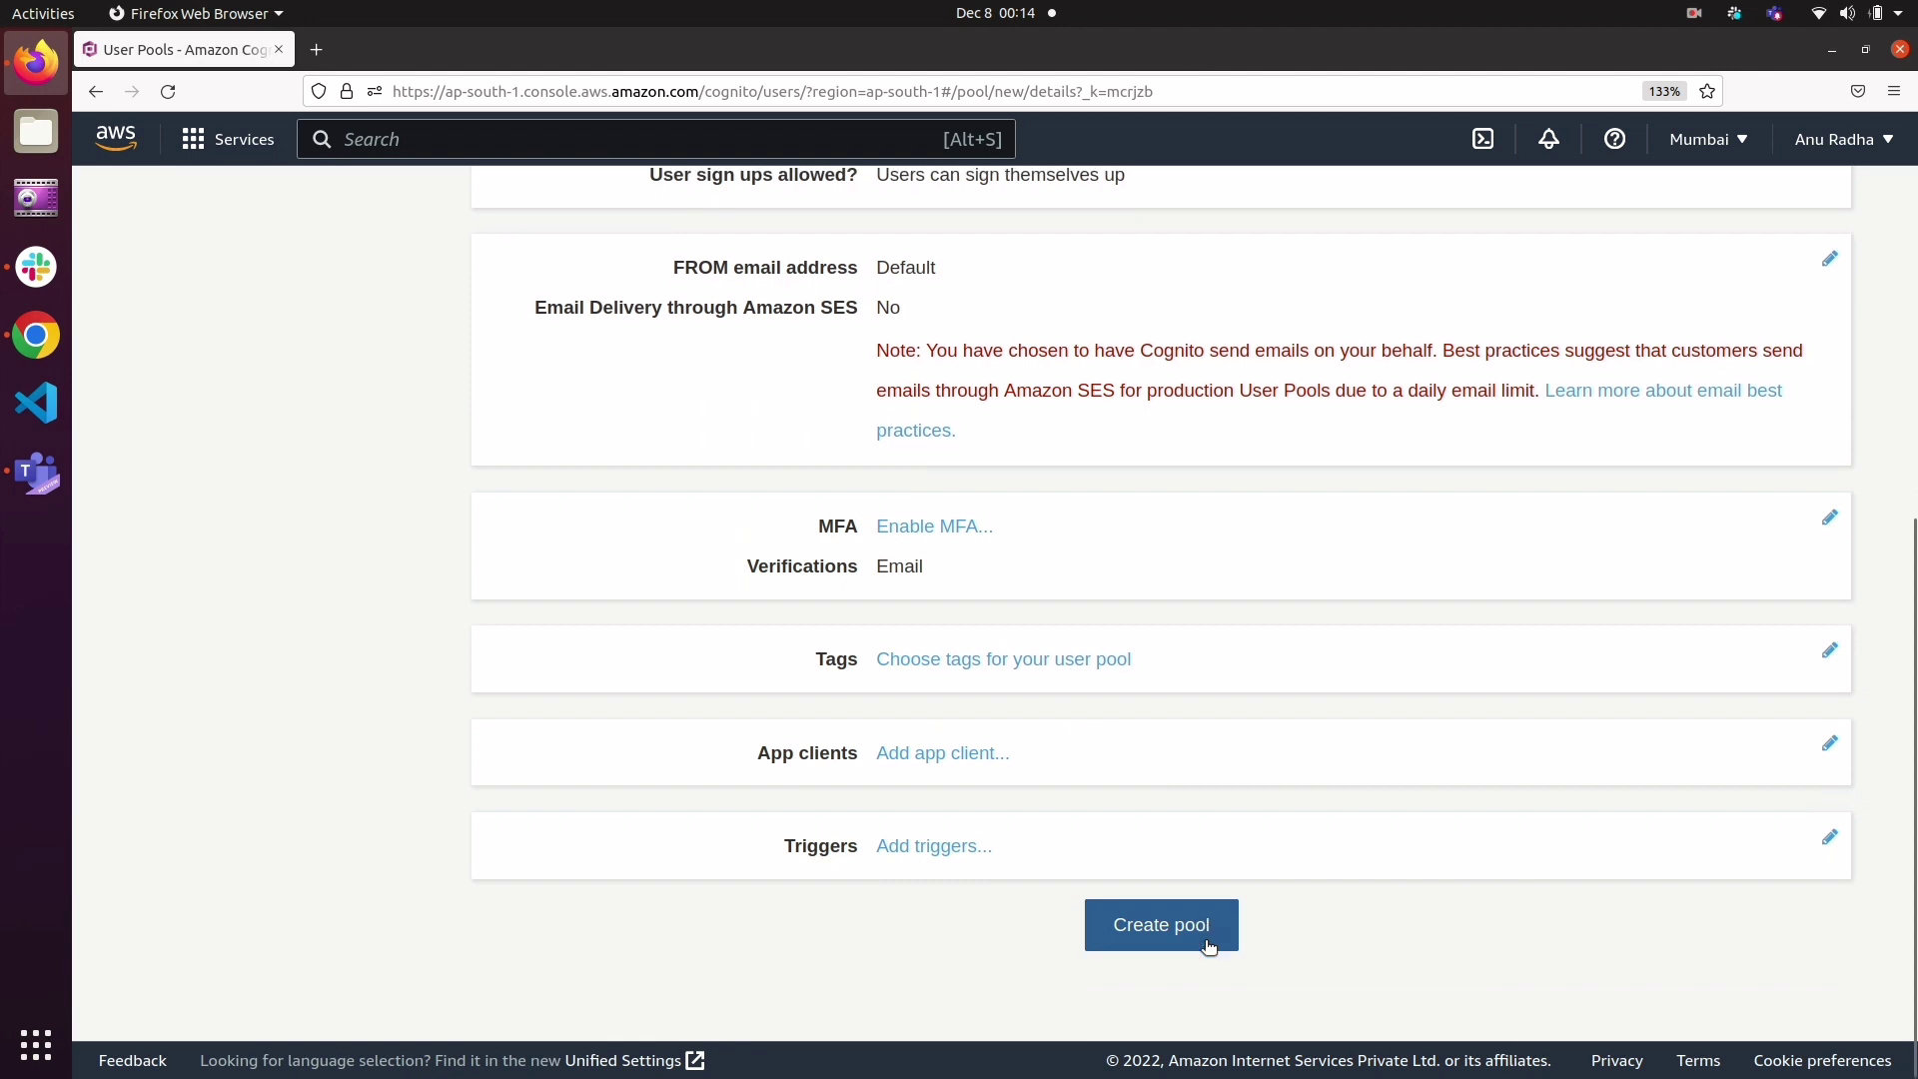
pyautogui.click(1165, 923)
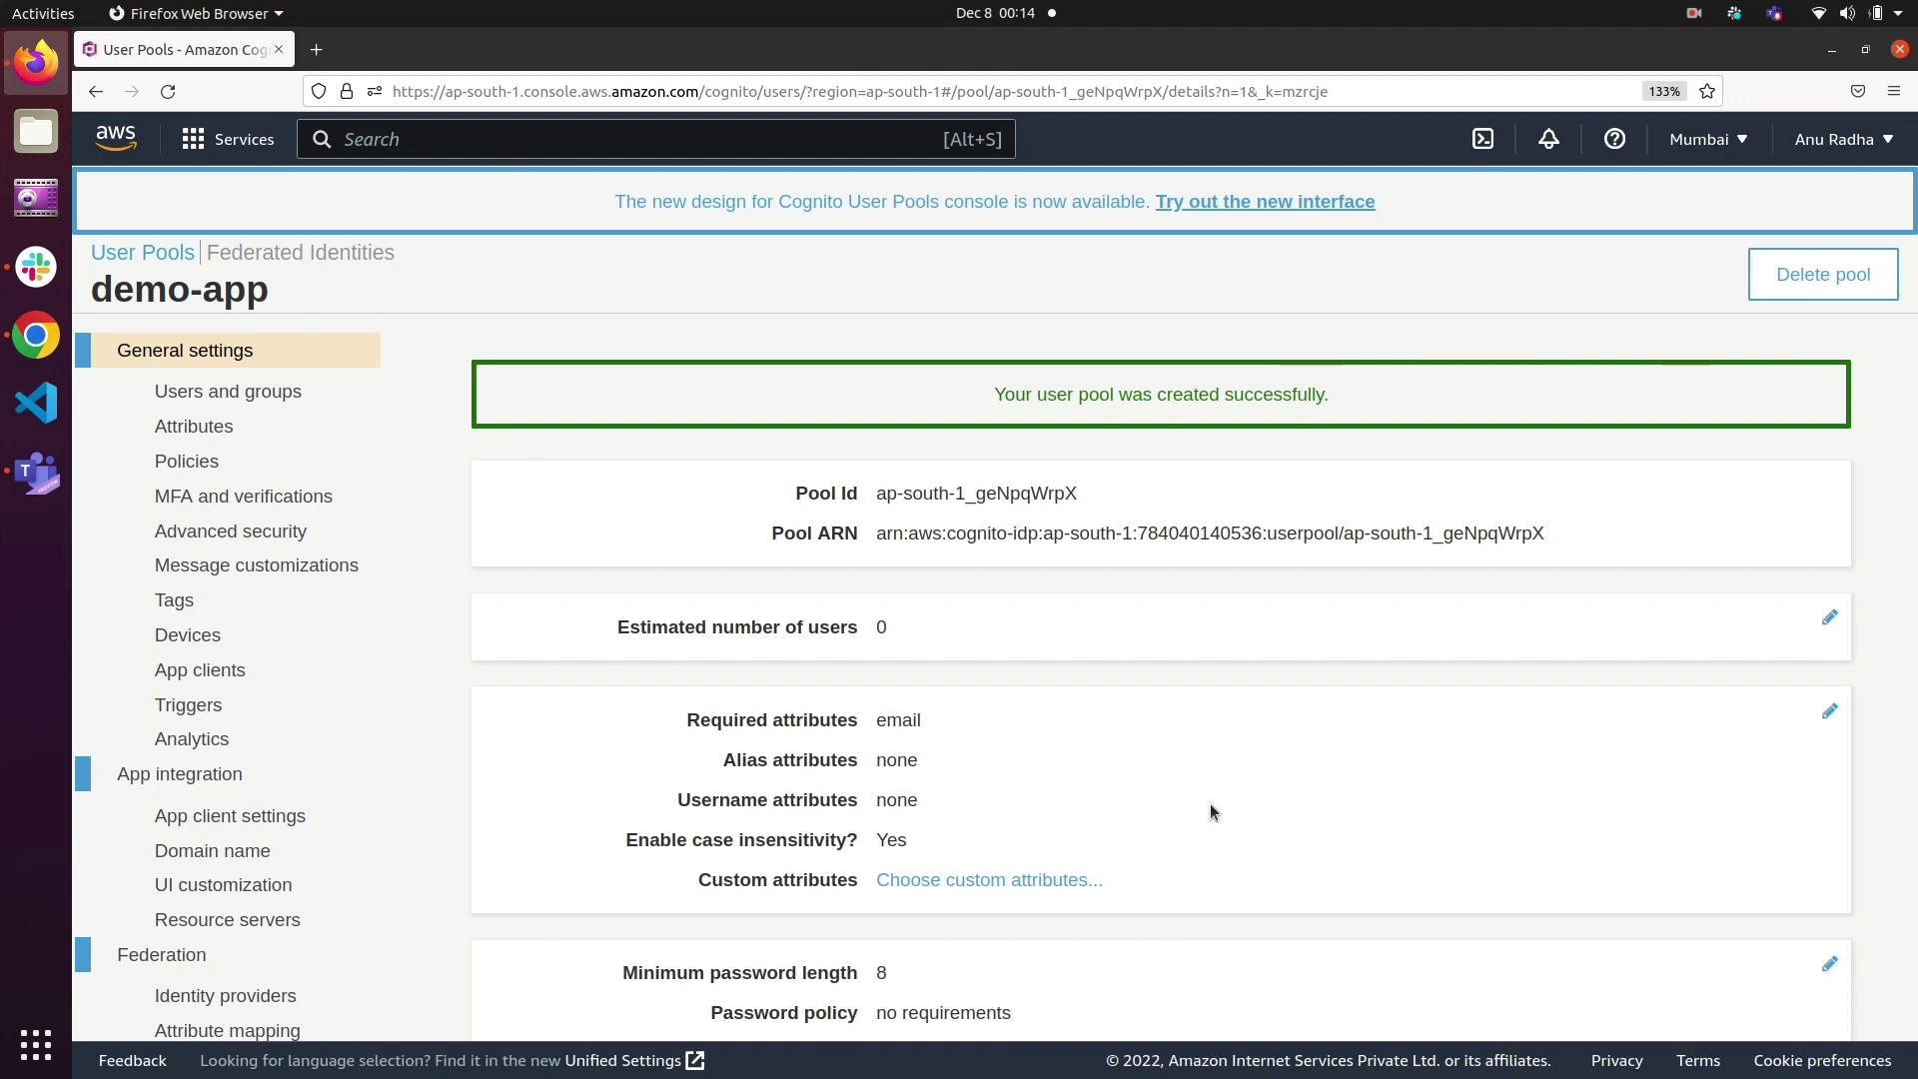
pyautogui.scroll(-5, 1208, 803)
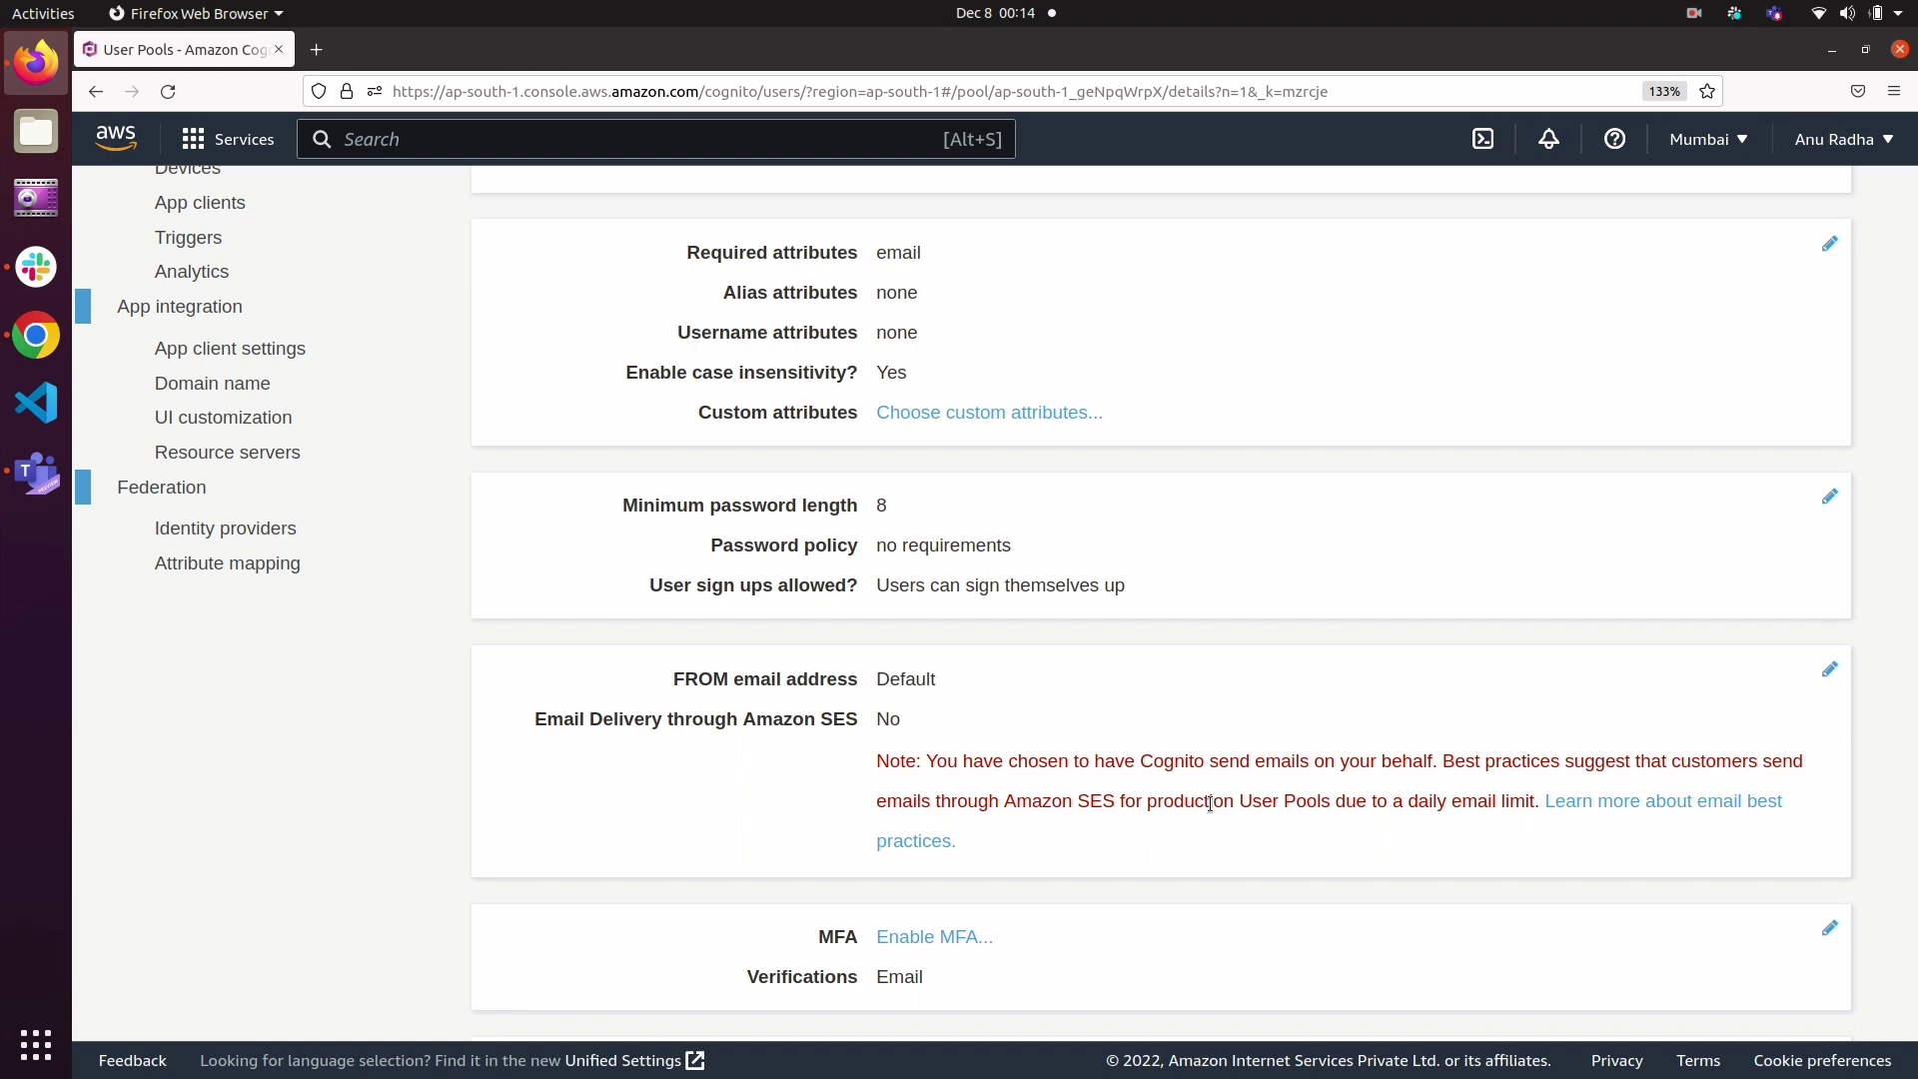
pyautogui.scroll(5, 1210, 803)
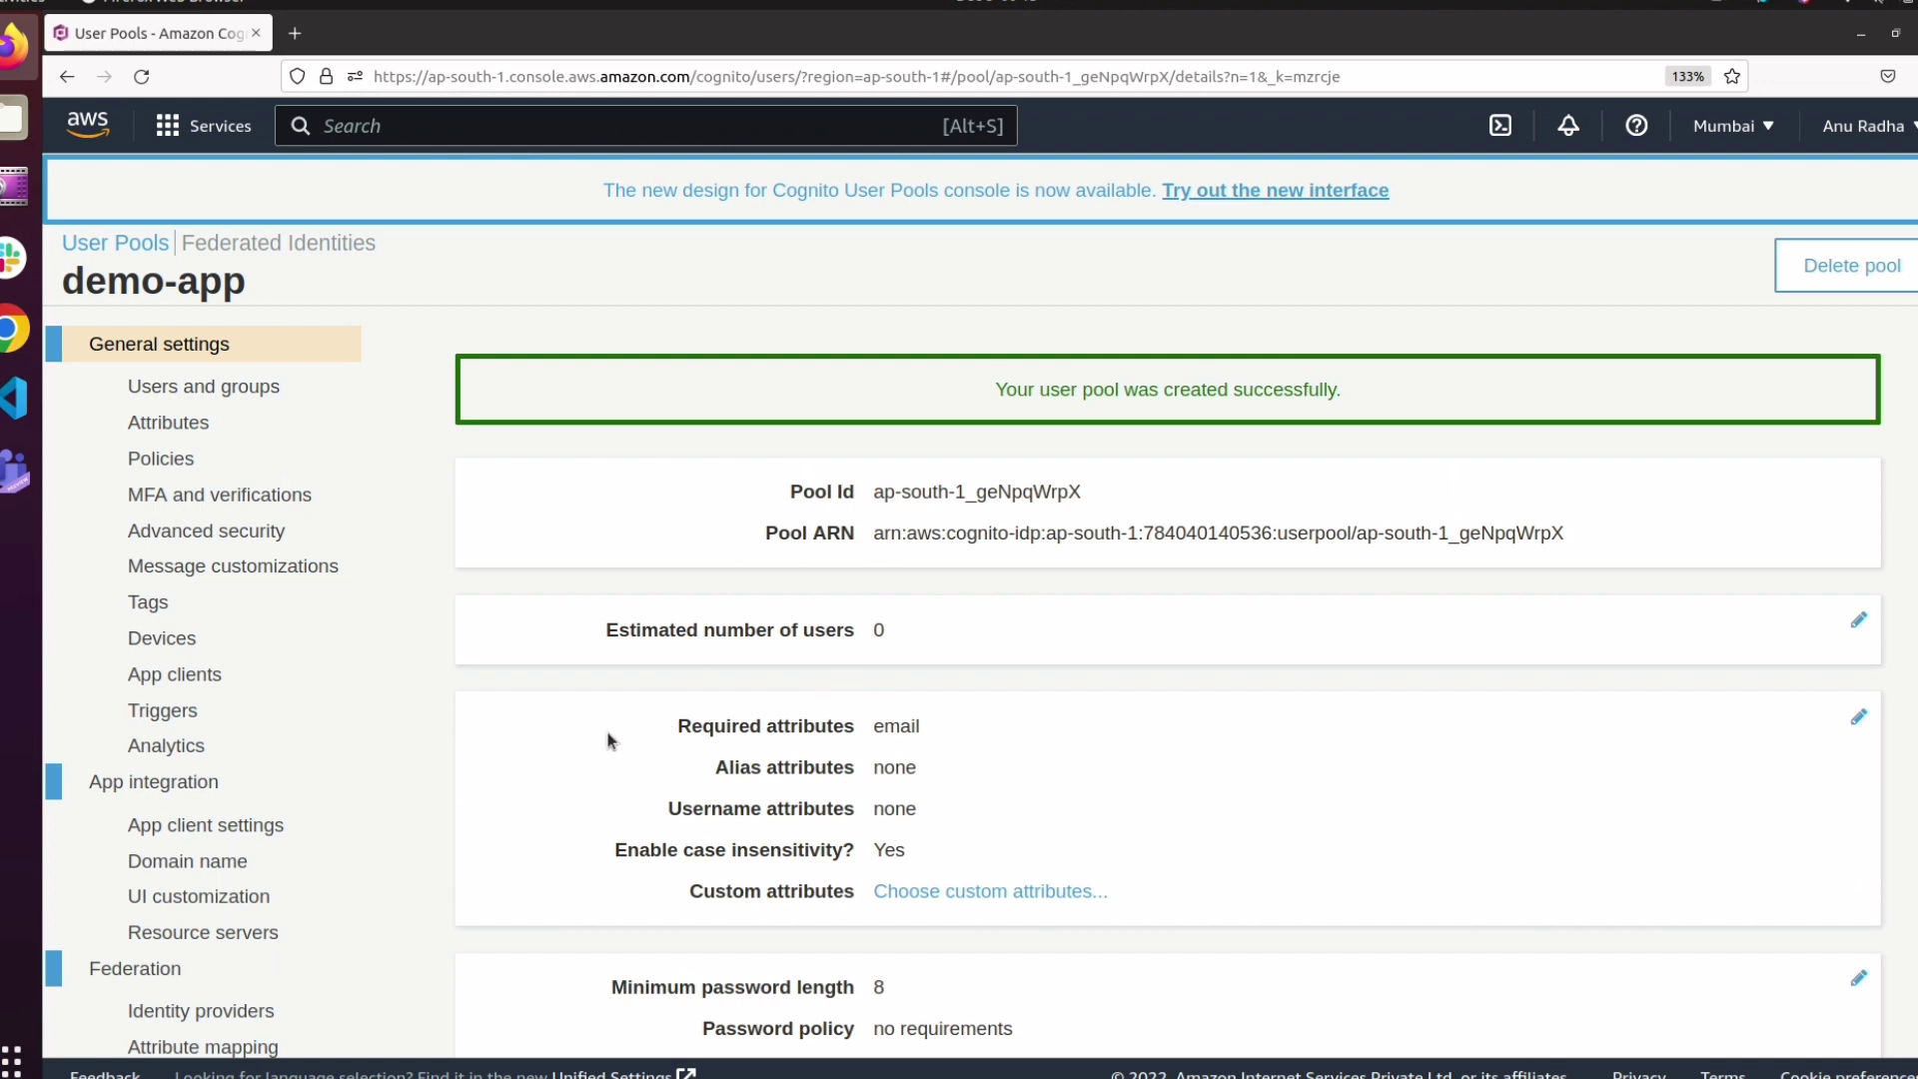
# Step: Add an app client to the demo-app user pool and name it demo-appclient
pyautogui.click(249, 822)
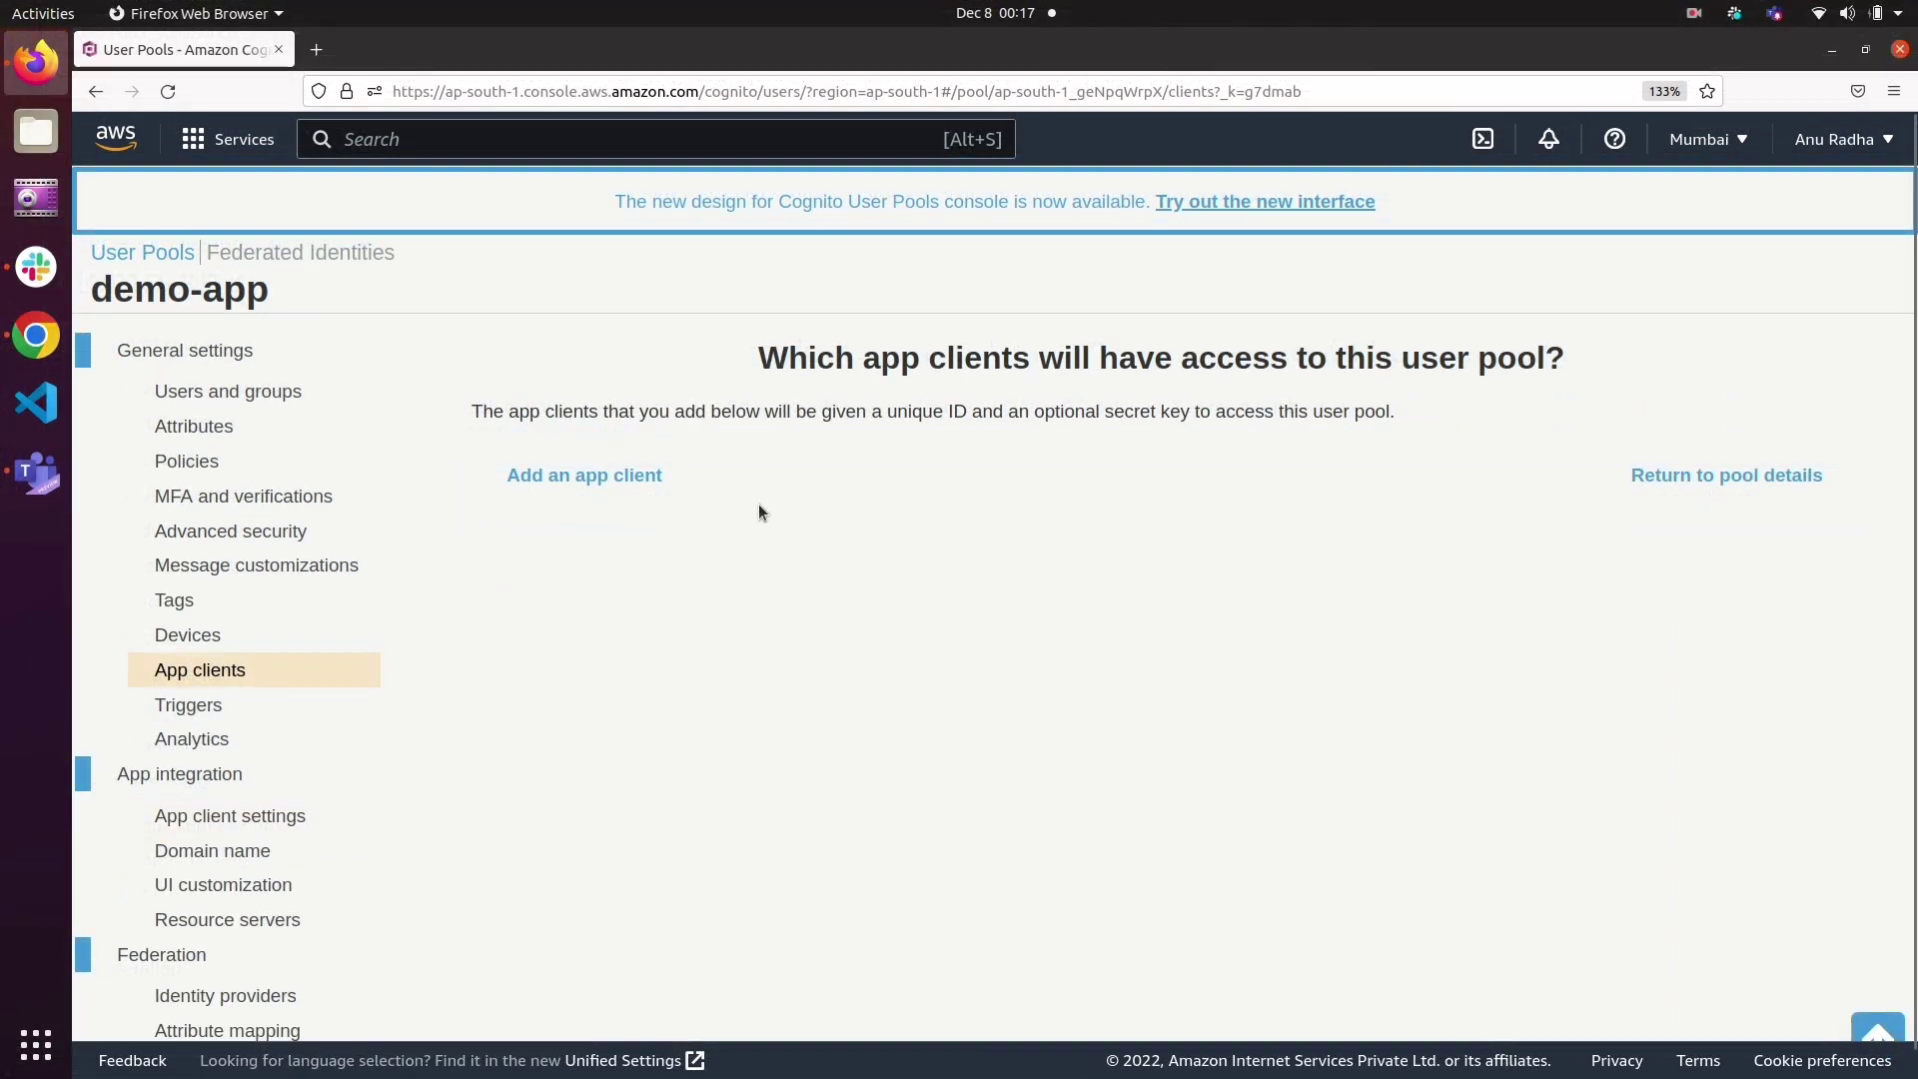
pyautogui.click(610, 480)
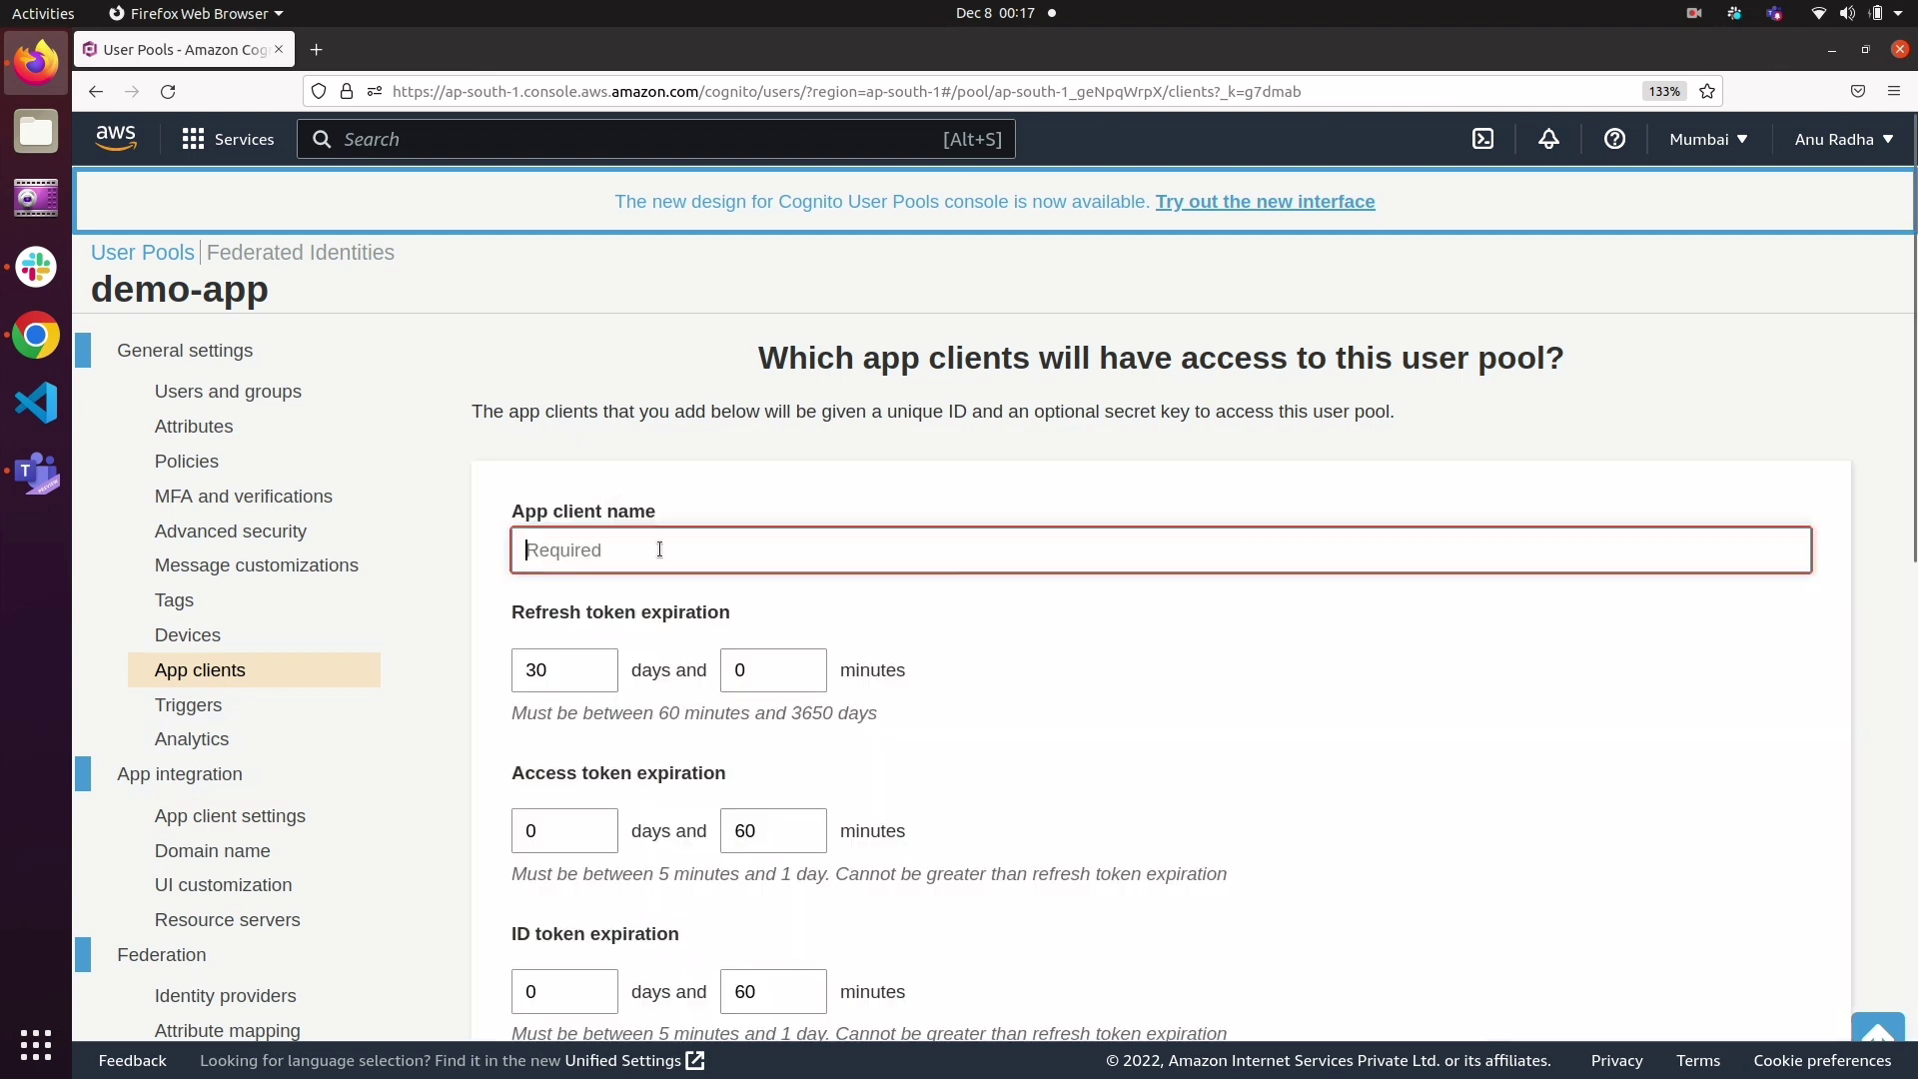
pyautogui.write('demo-')
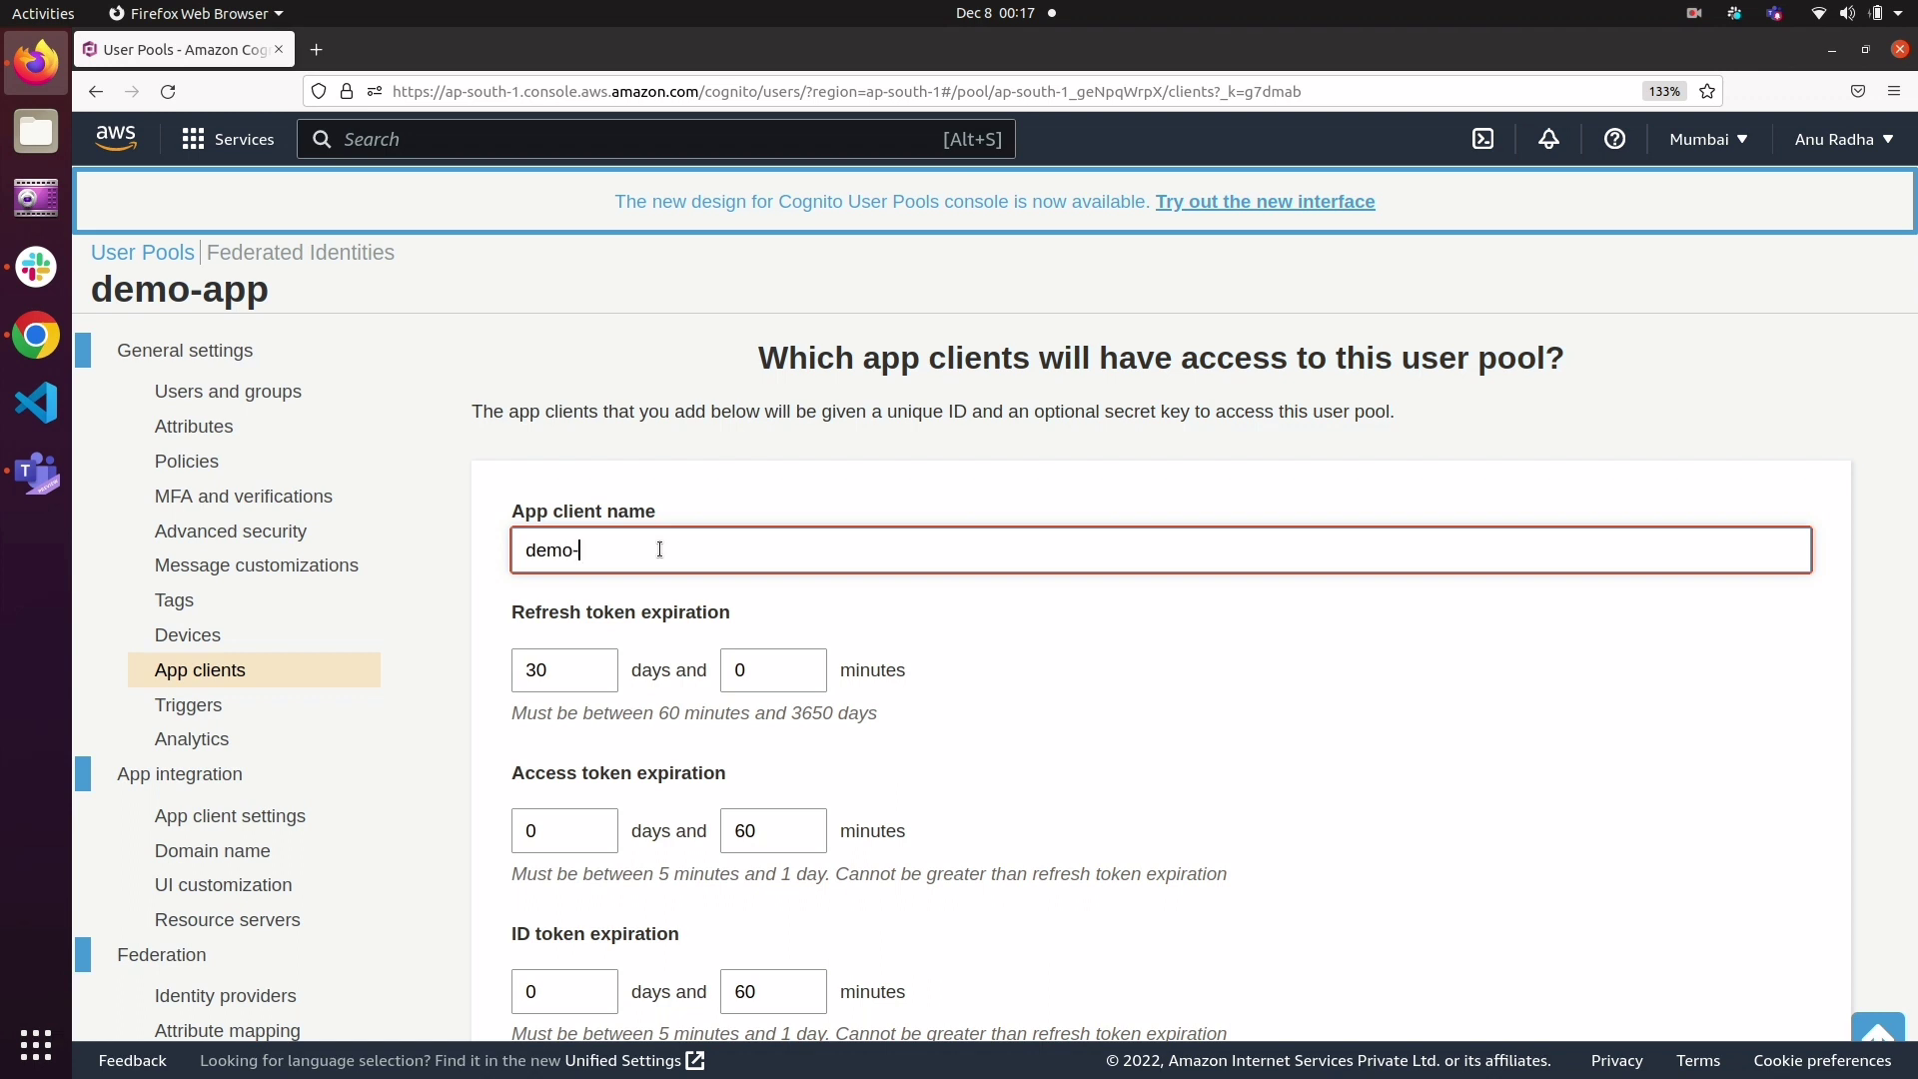
pyautogui.write('appclient')
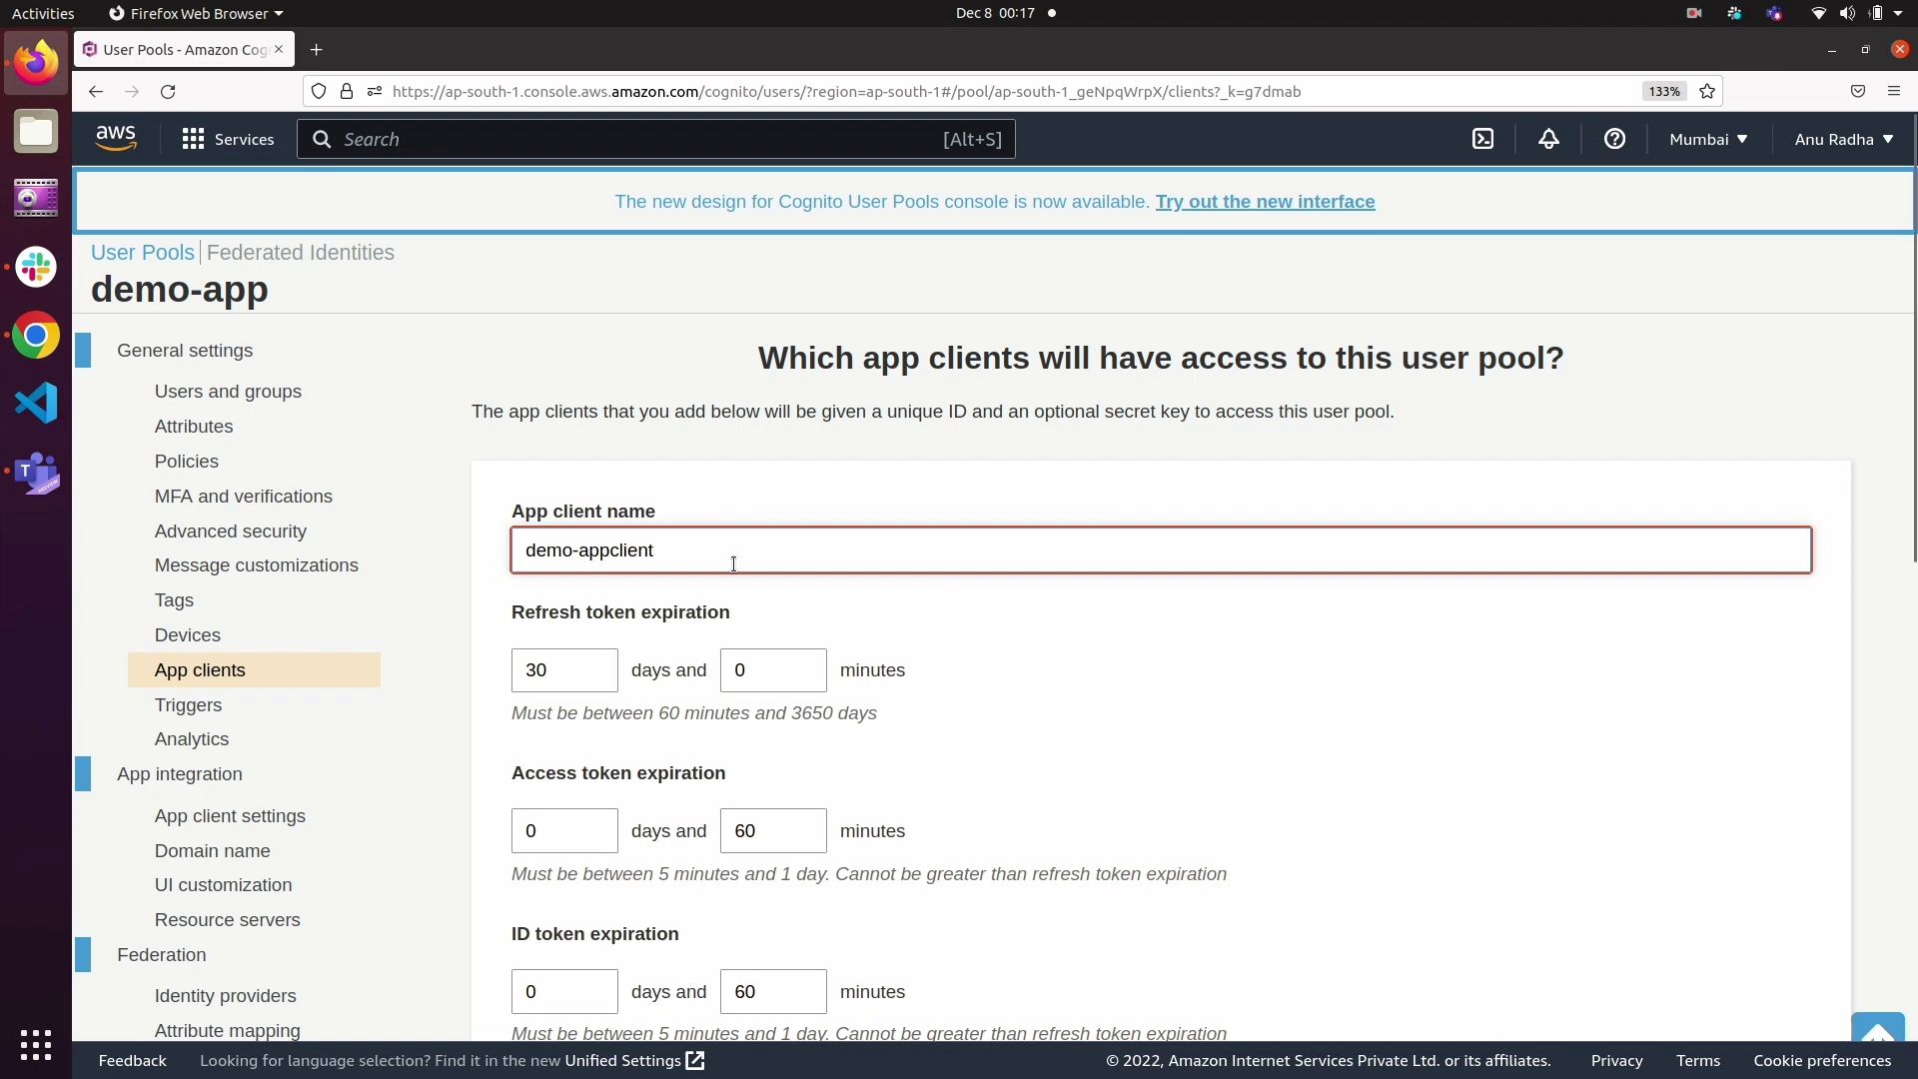
# Step: Review the default token expirations, auth flows and security options of the new app client, and create it unchanged
pyautogui.scroll(-5, 733, 563)
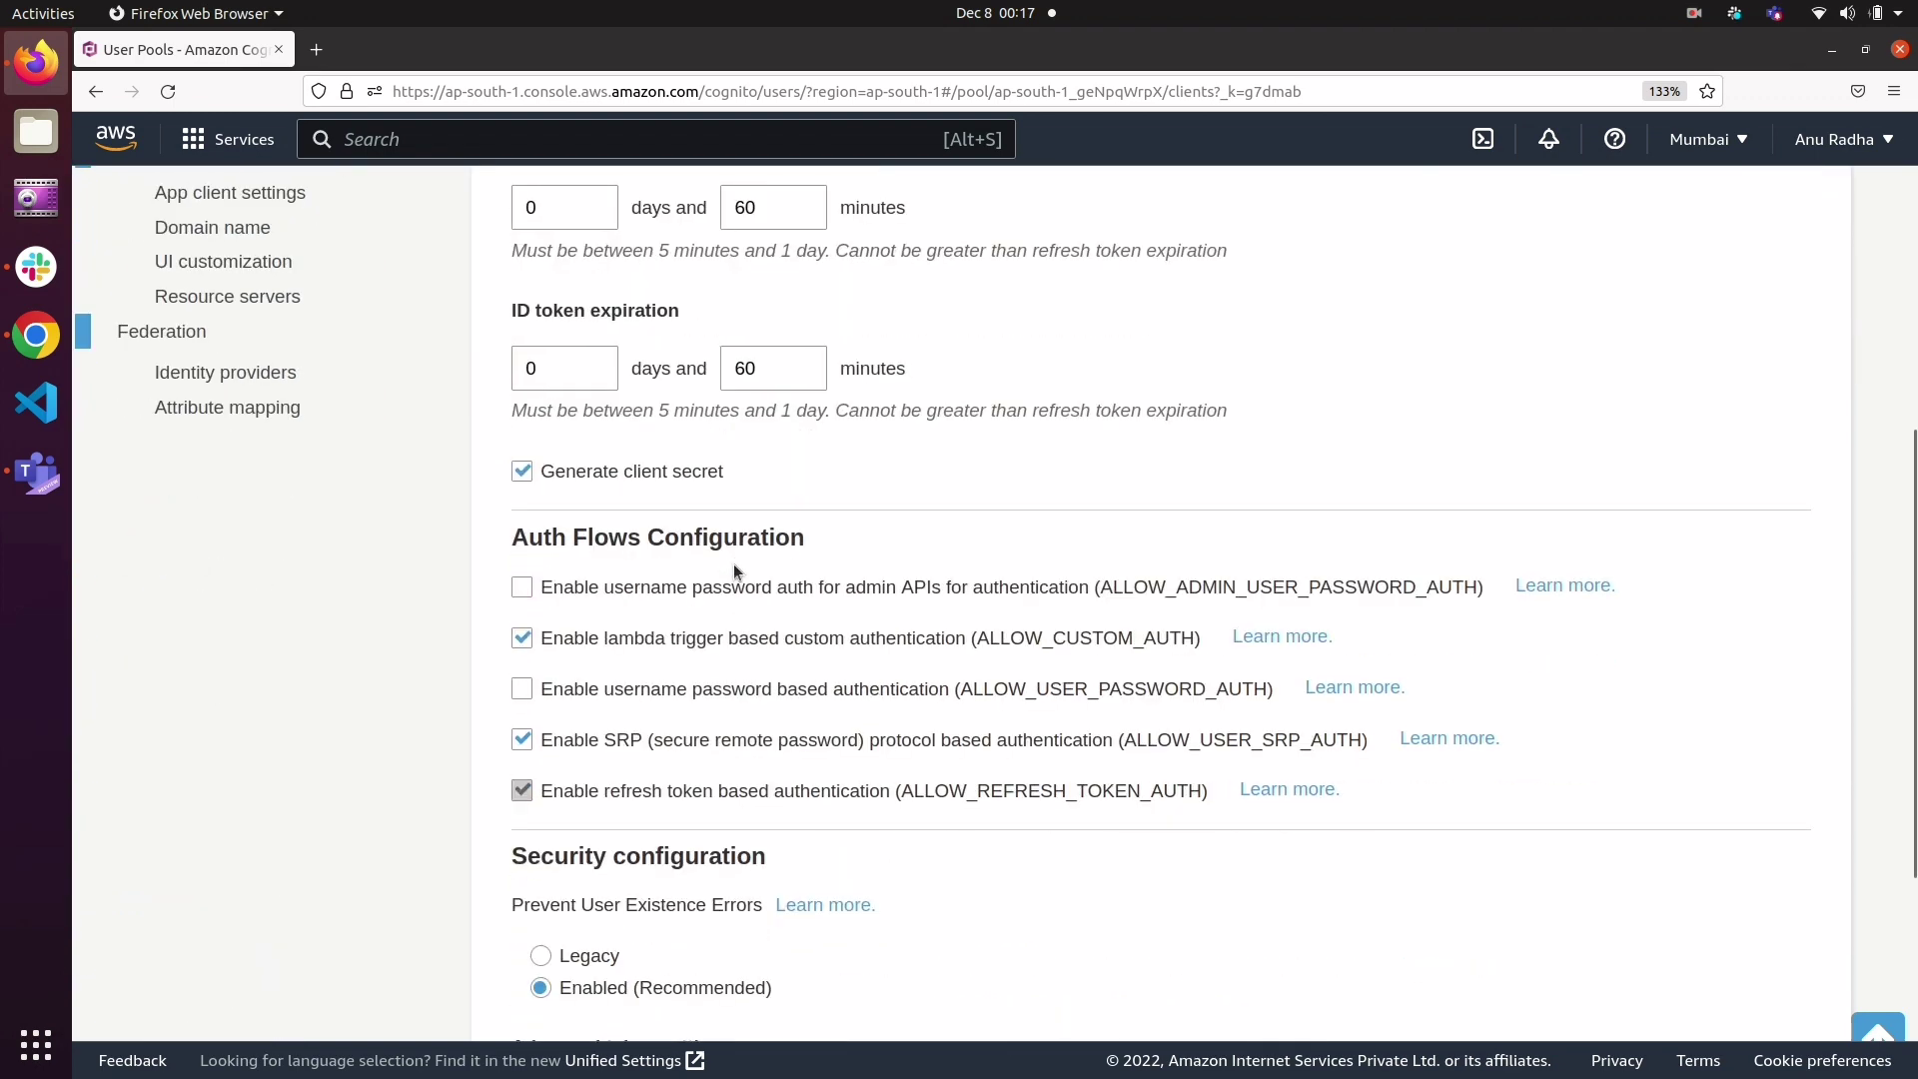
pyautogui.scroll(-3, 733, 563)
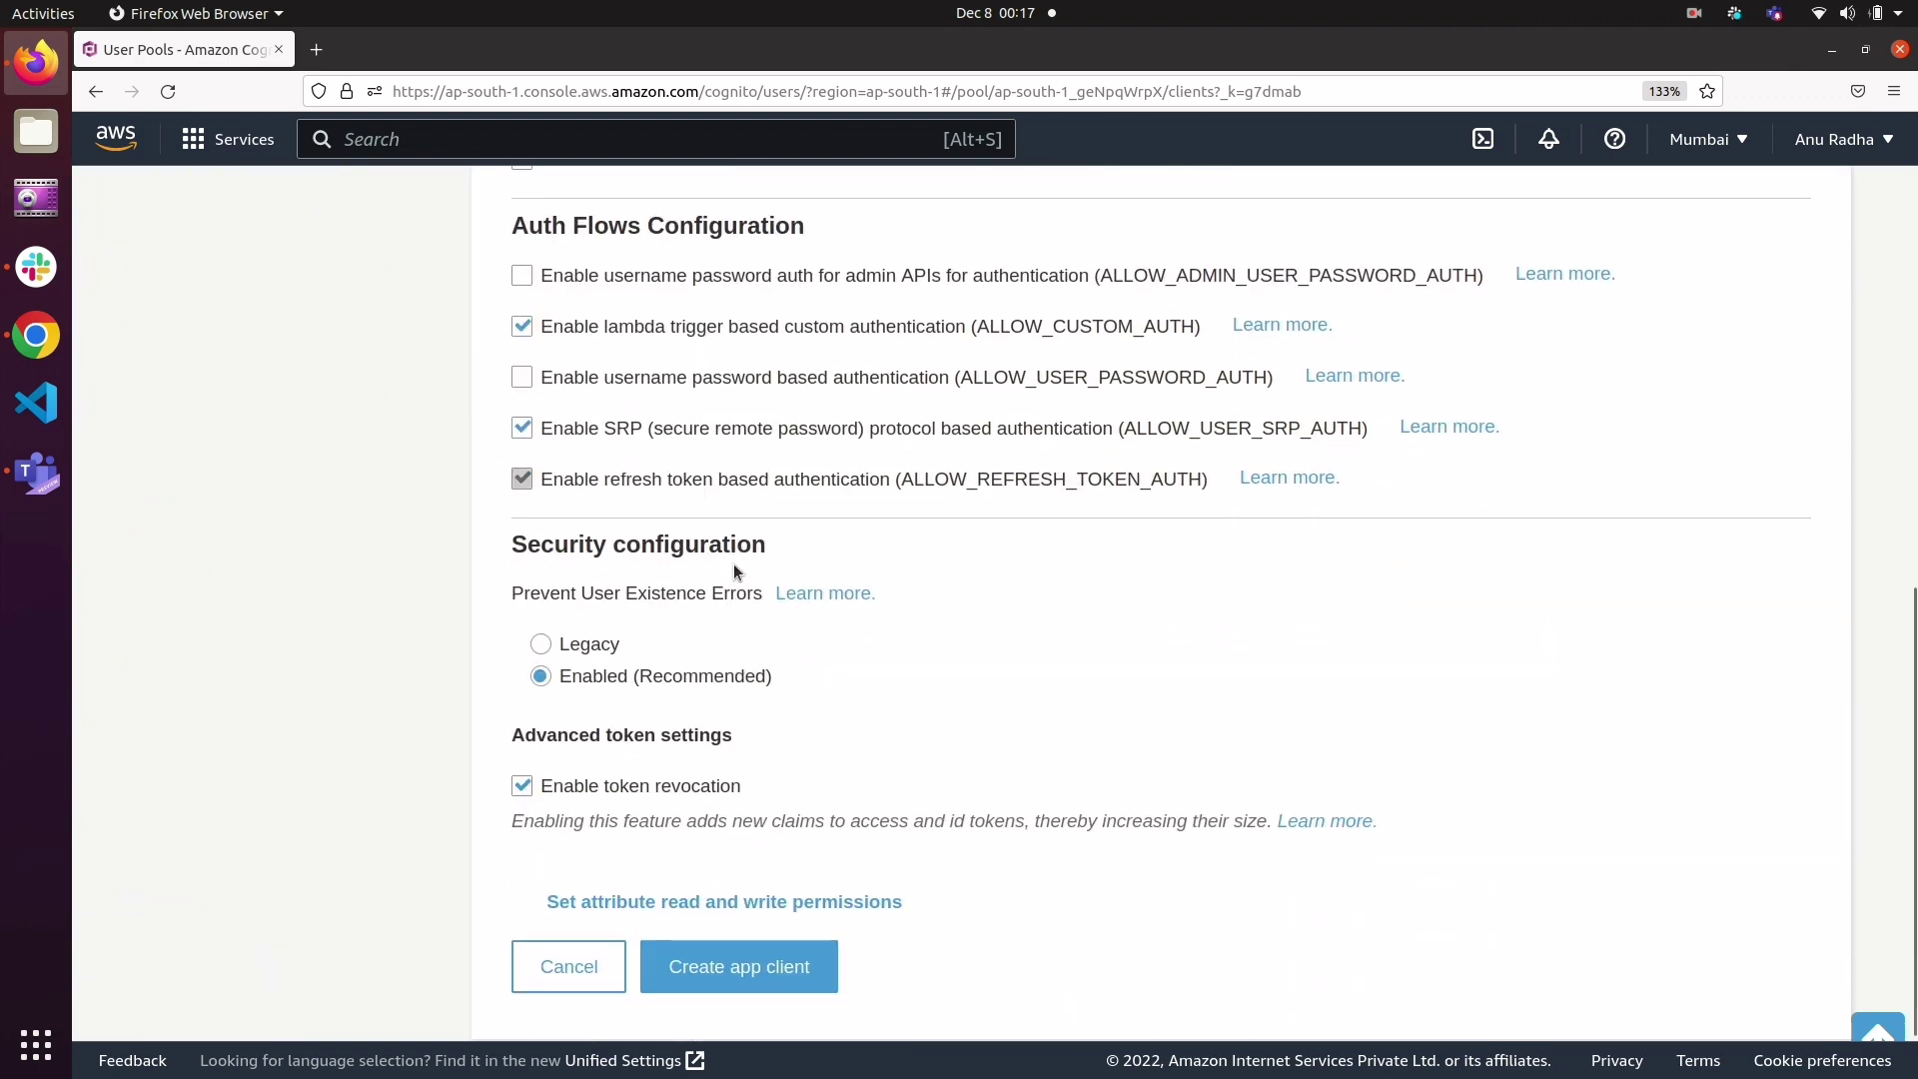
pyautogui.scroll(-1, 733, 571)
pyautogui.scroll(10, 733, 572)
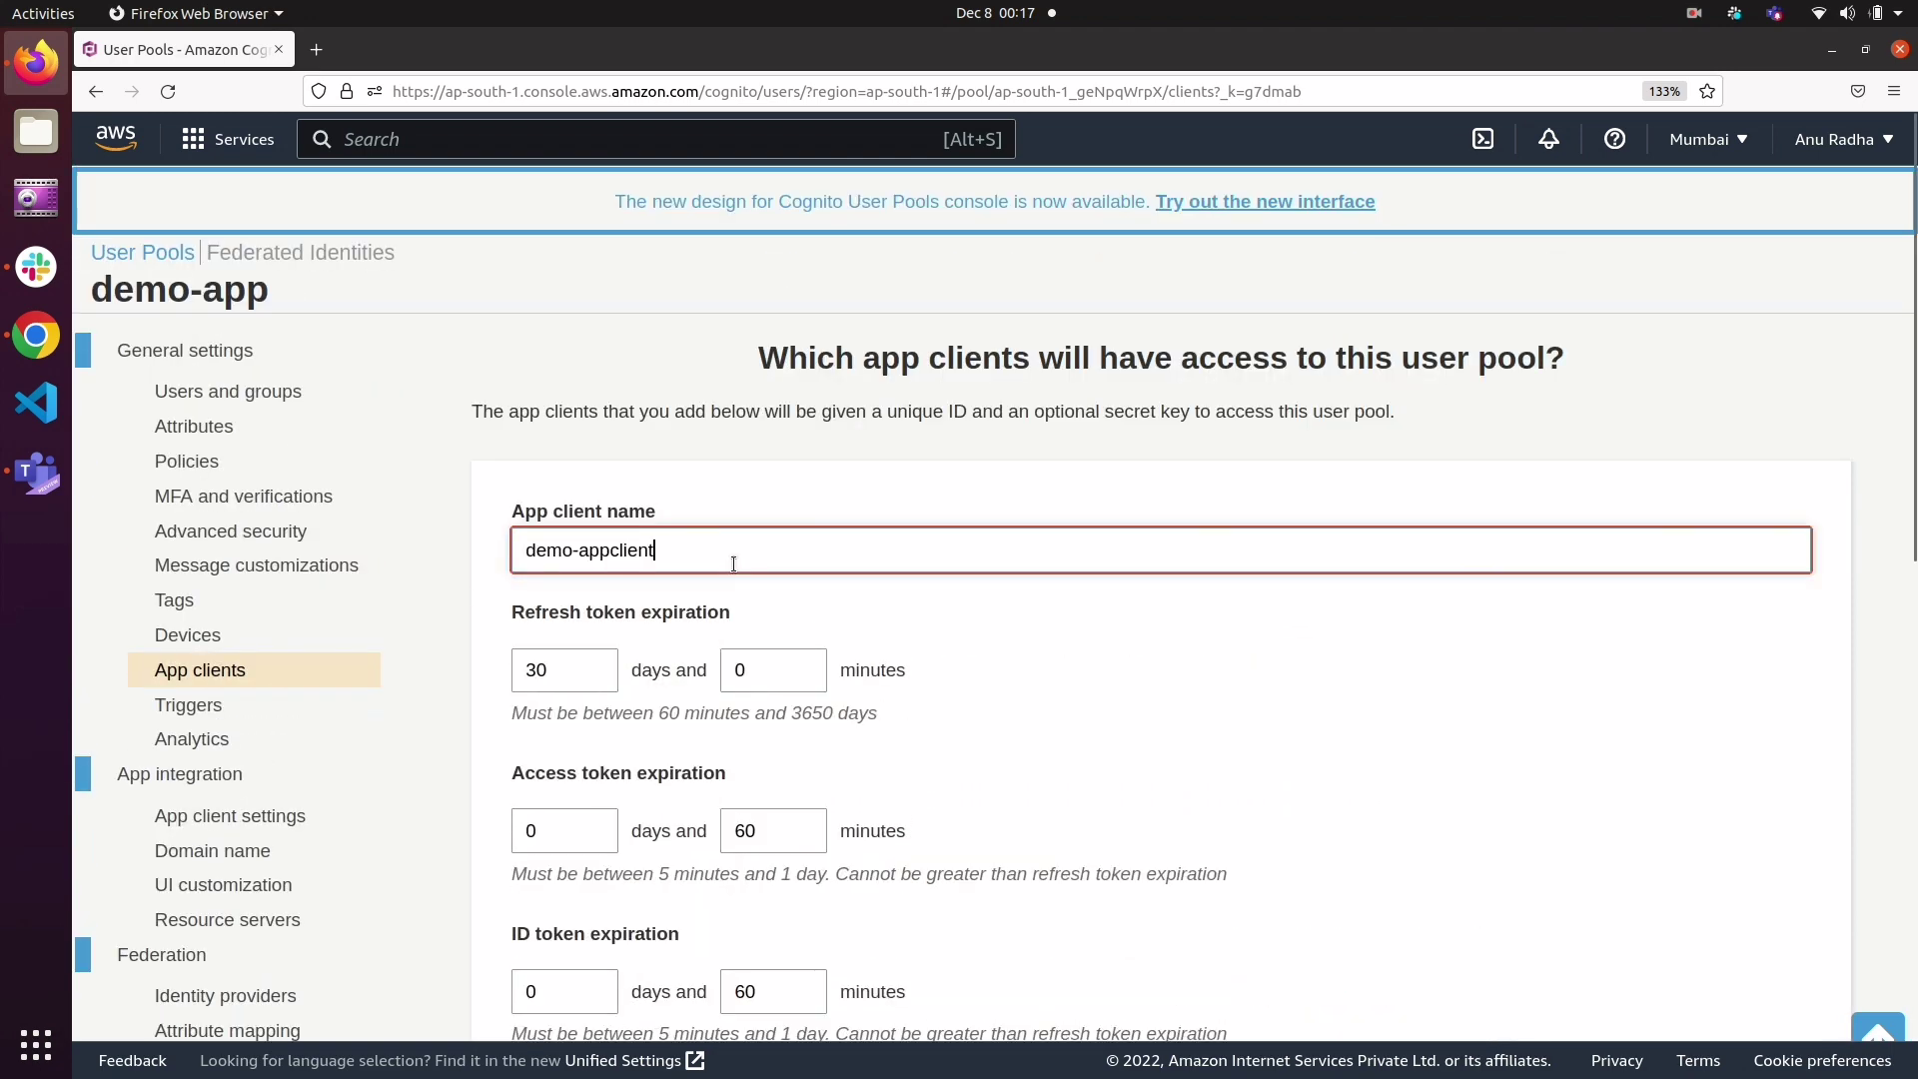
pyautogui.scroll(-5, 733, 563)
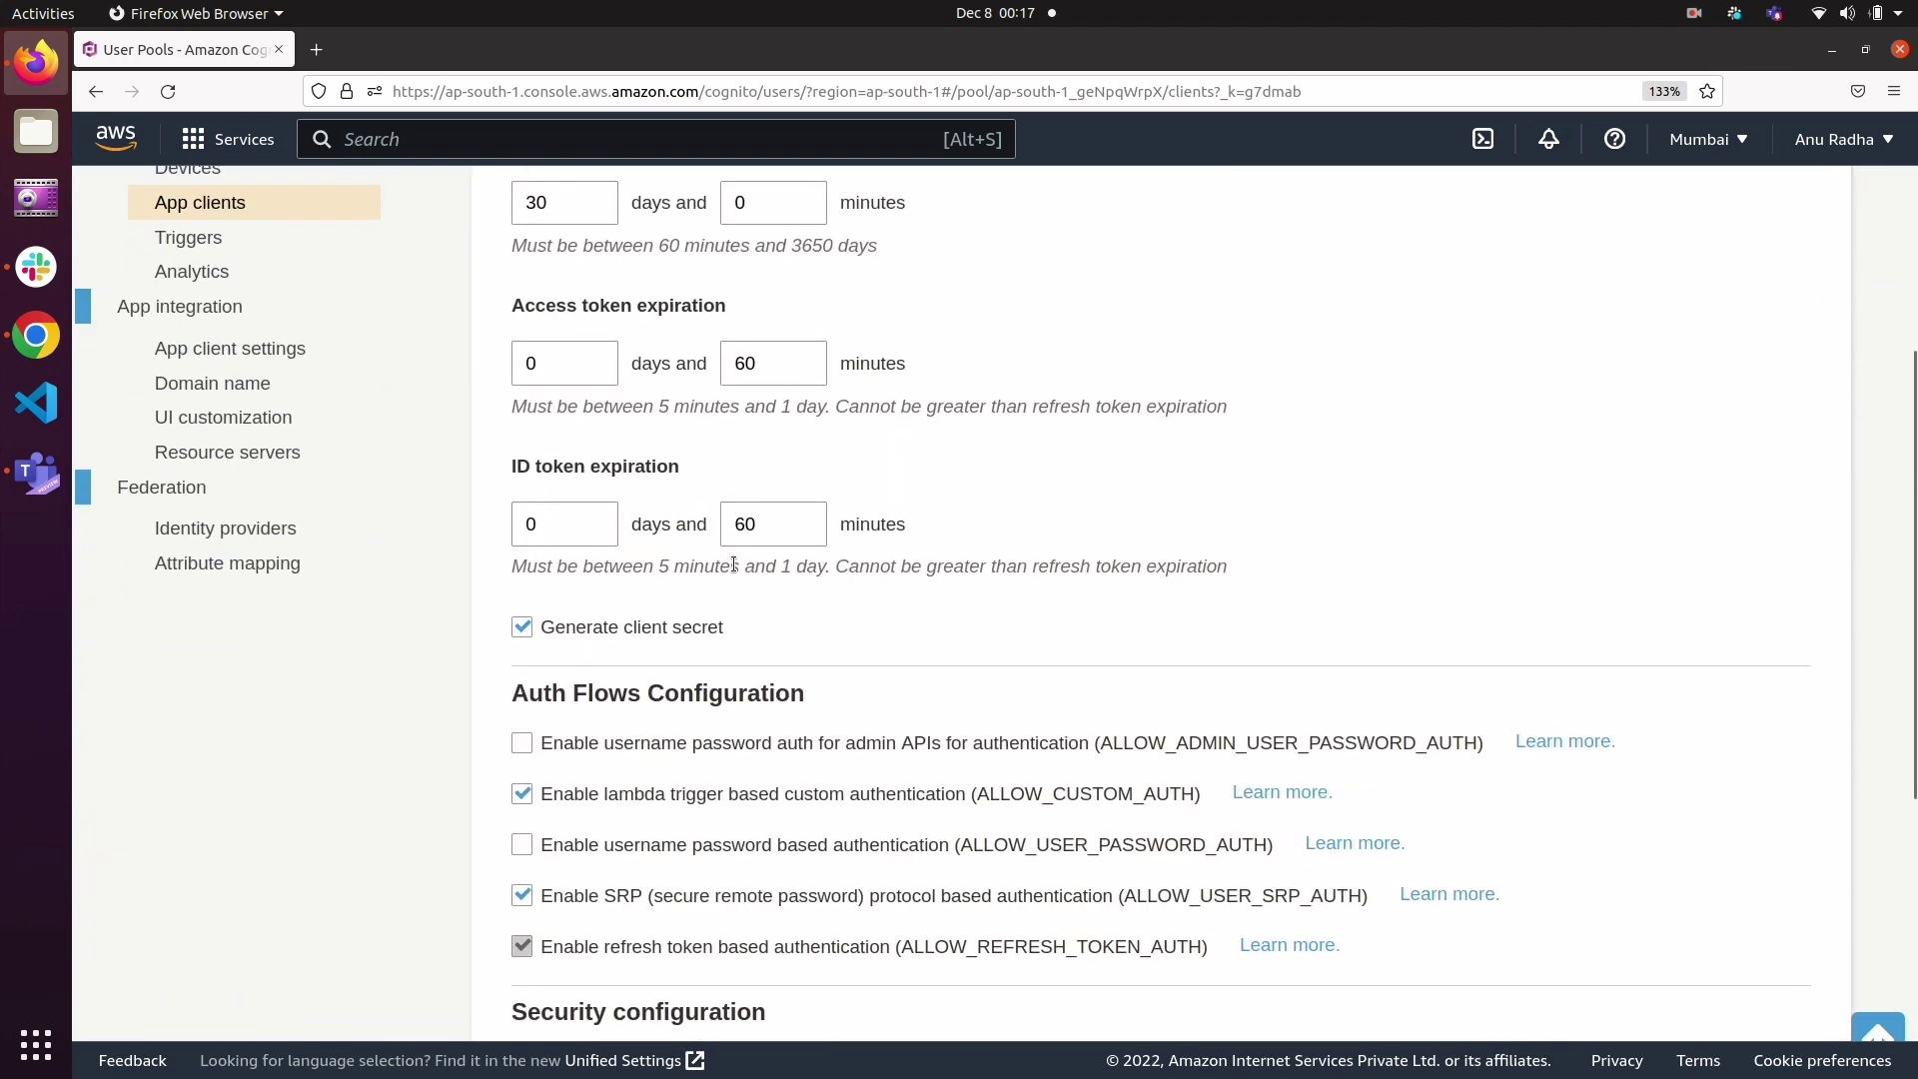
pyautogui.scroll(-6, 733, 564)
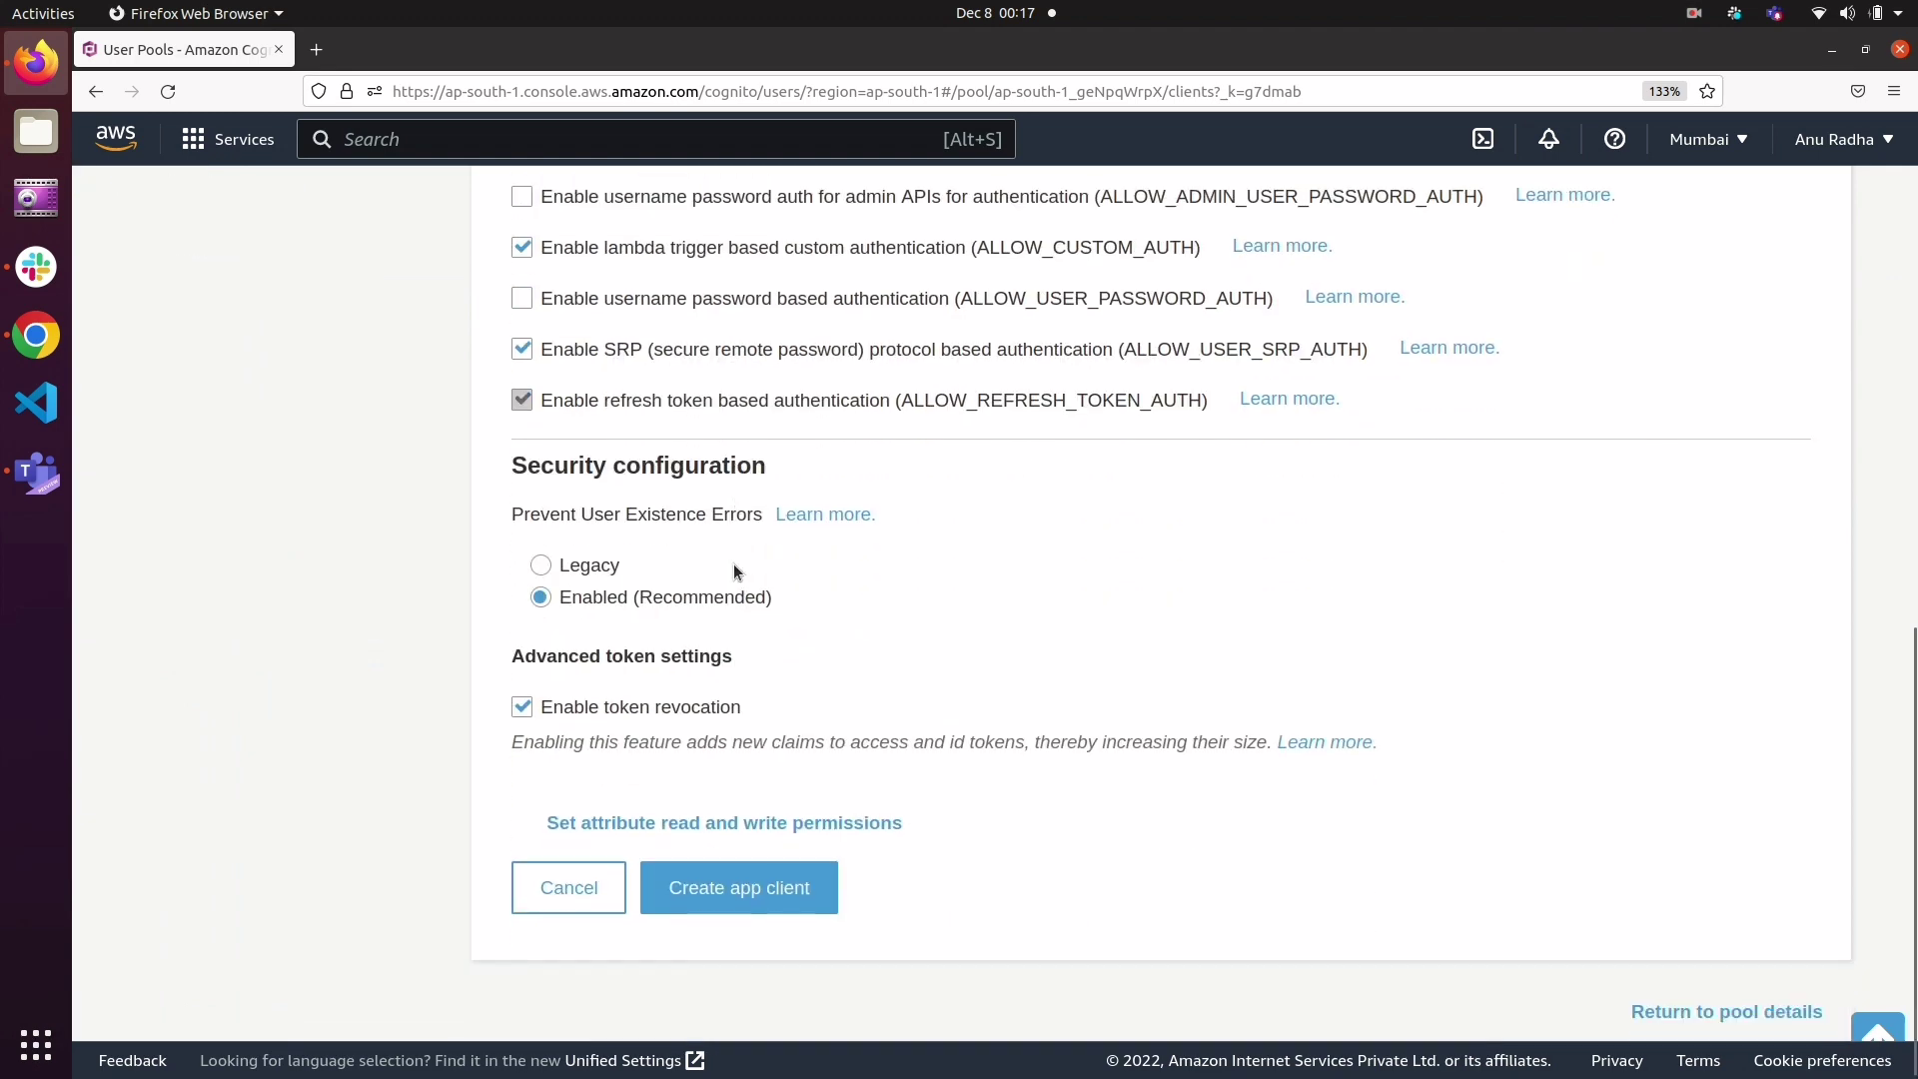
pyautogui.click(745, 877)
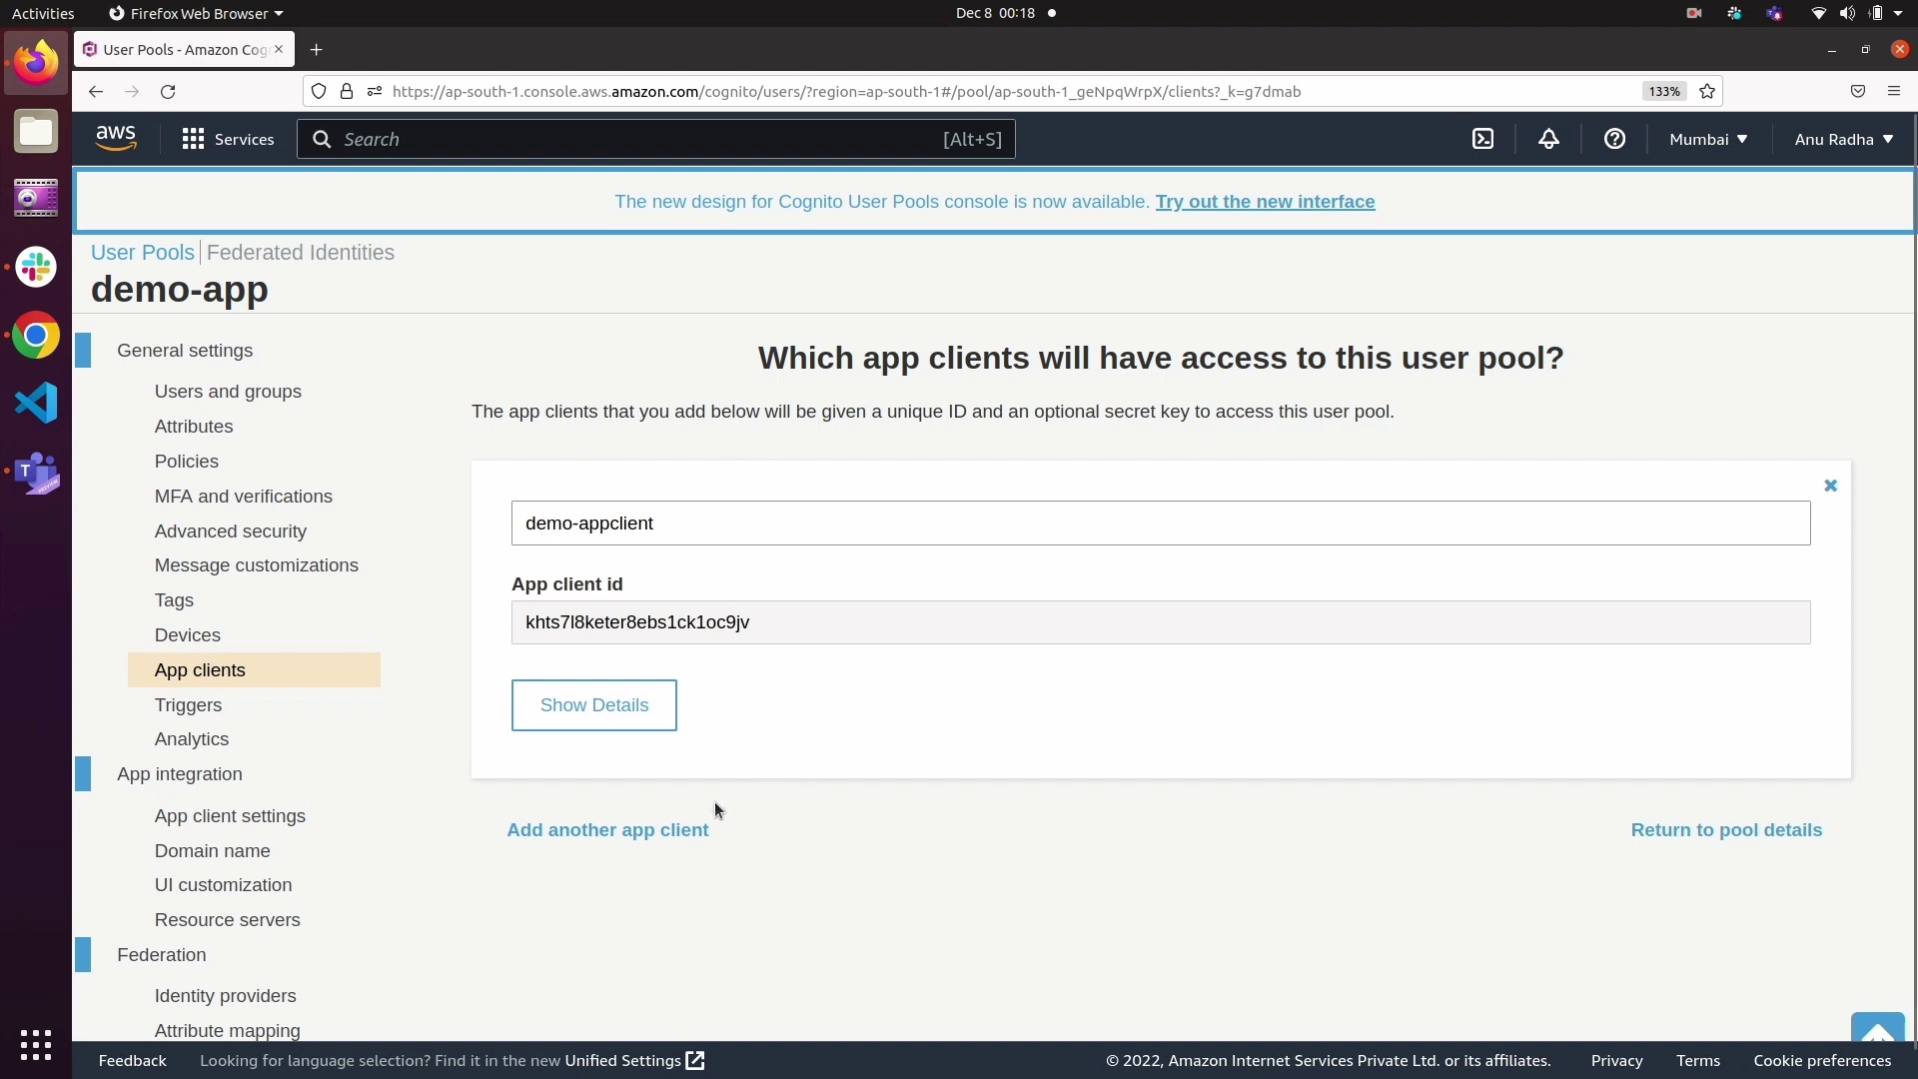
# Step: Open the app client settings and enable all identity providers, including Cognito User Pool, for demo-appclient
pyautogui.click(230, 814)
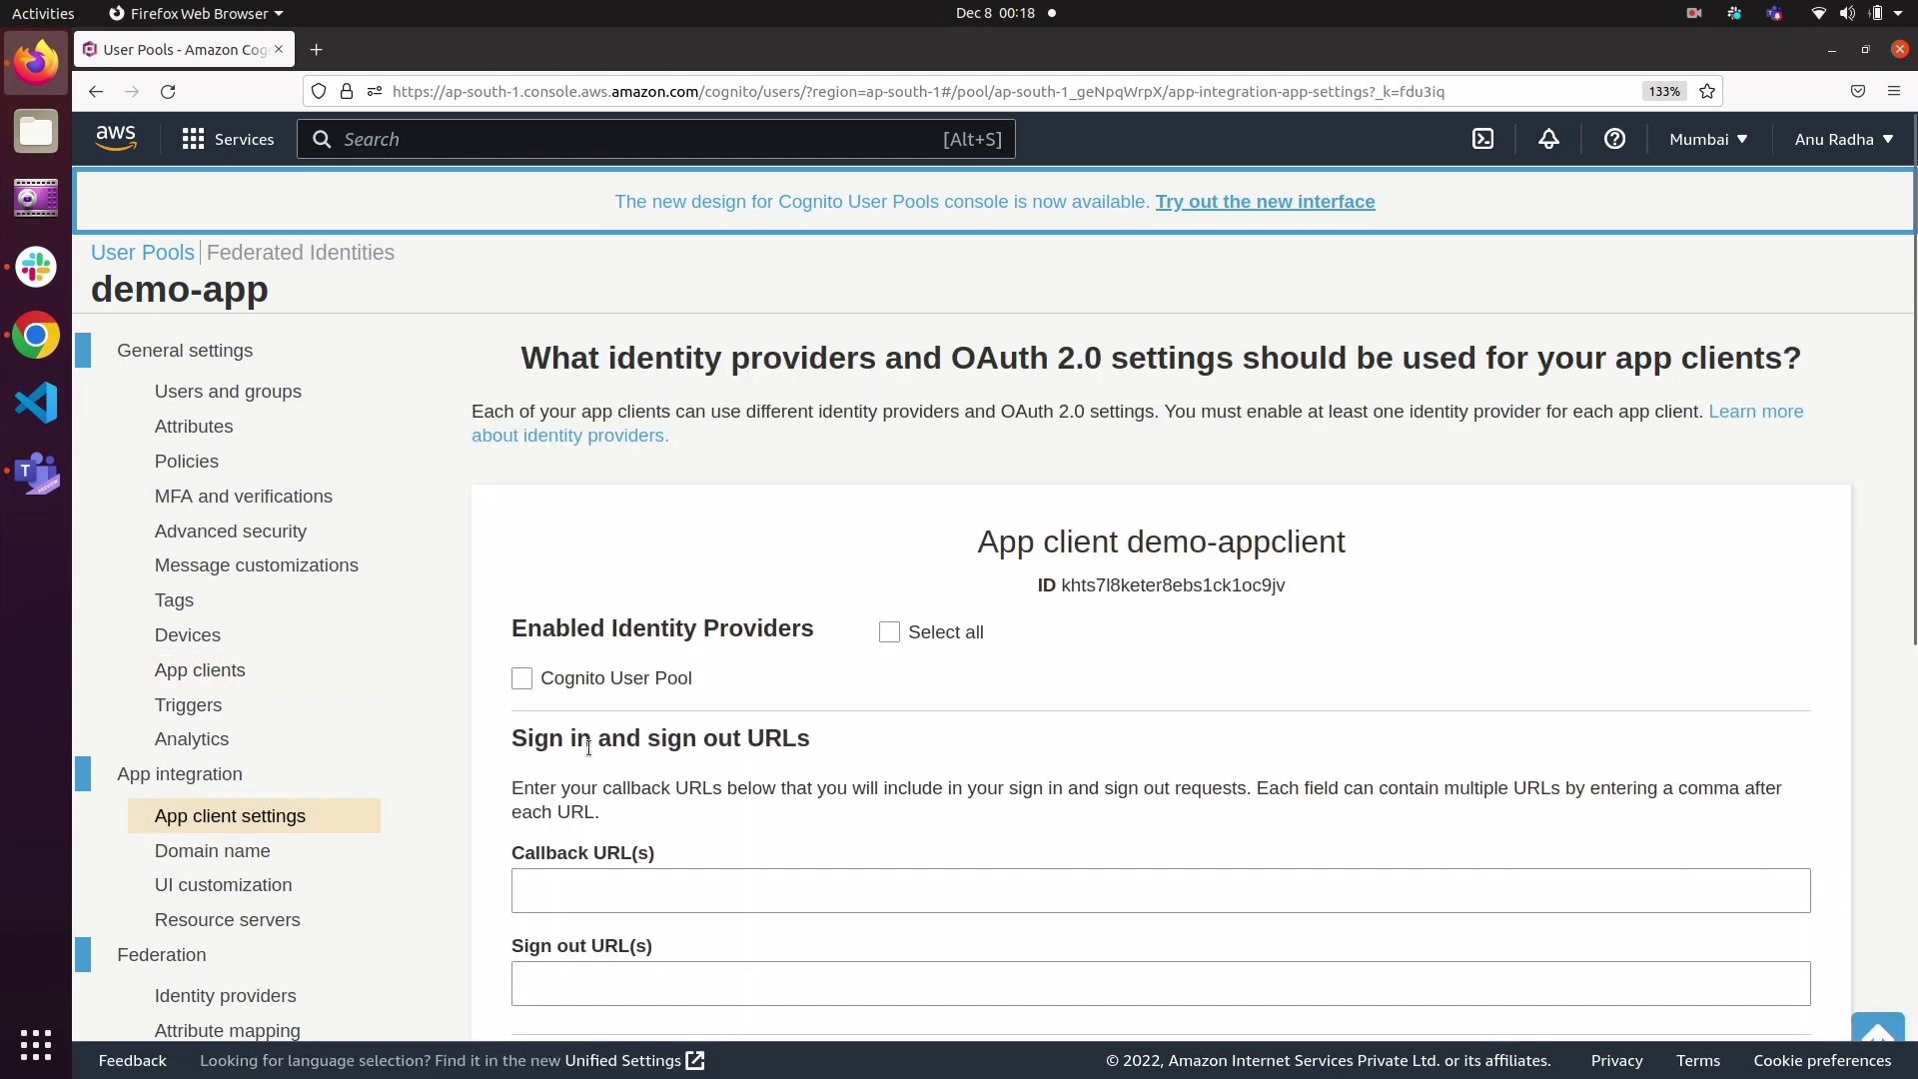
pyautogui.scroll(-3, 703, 799)
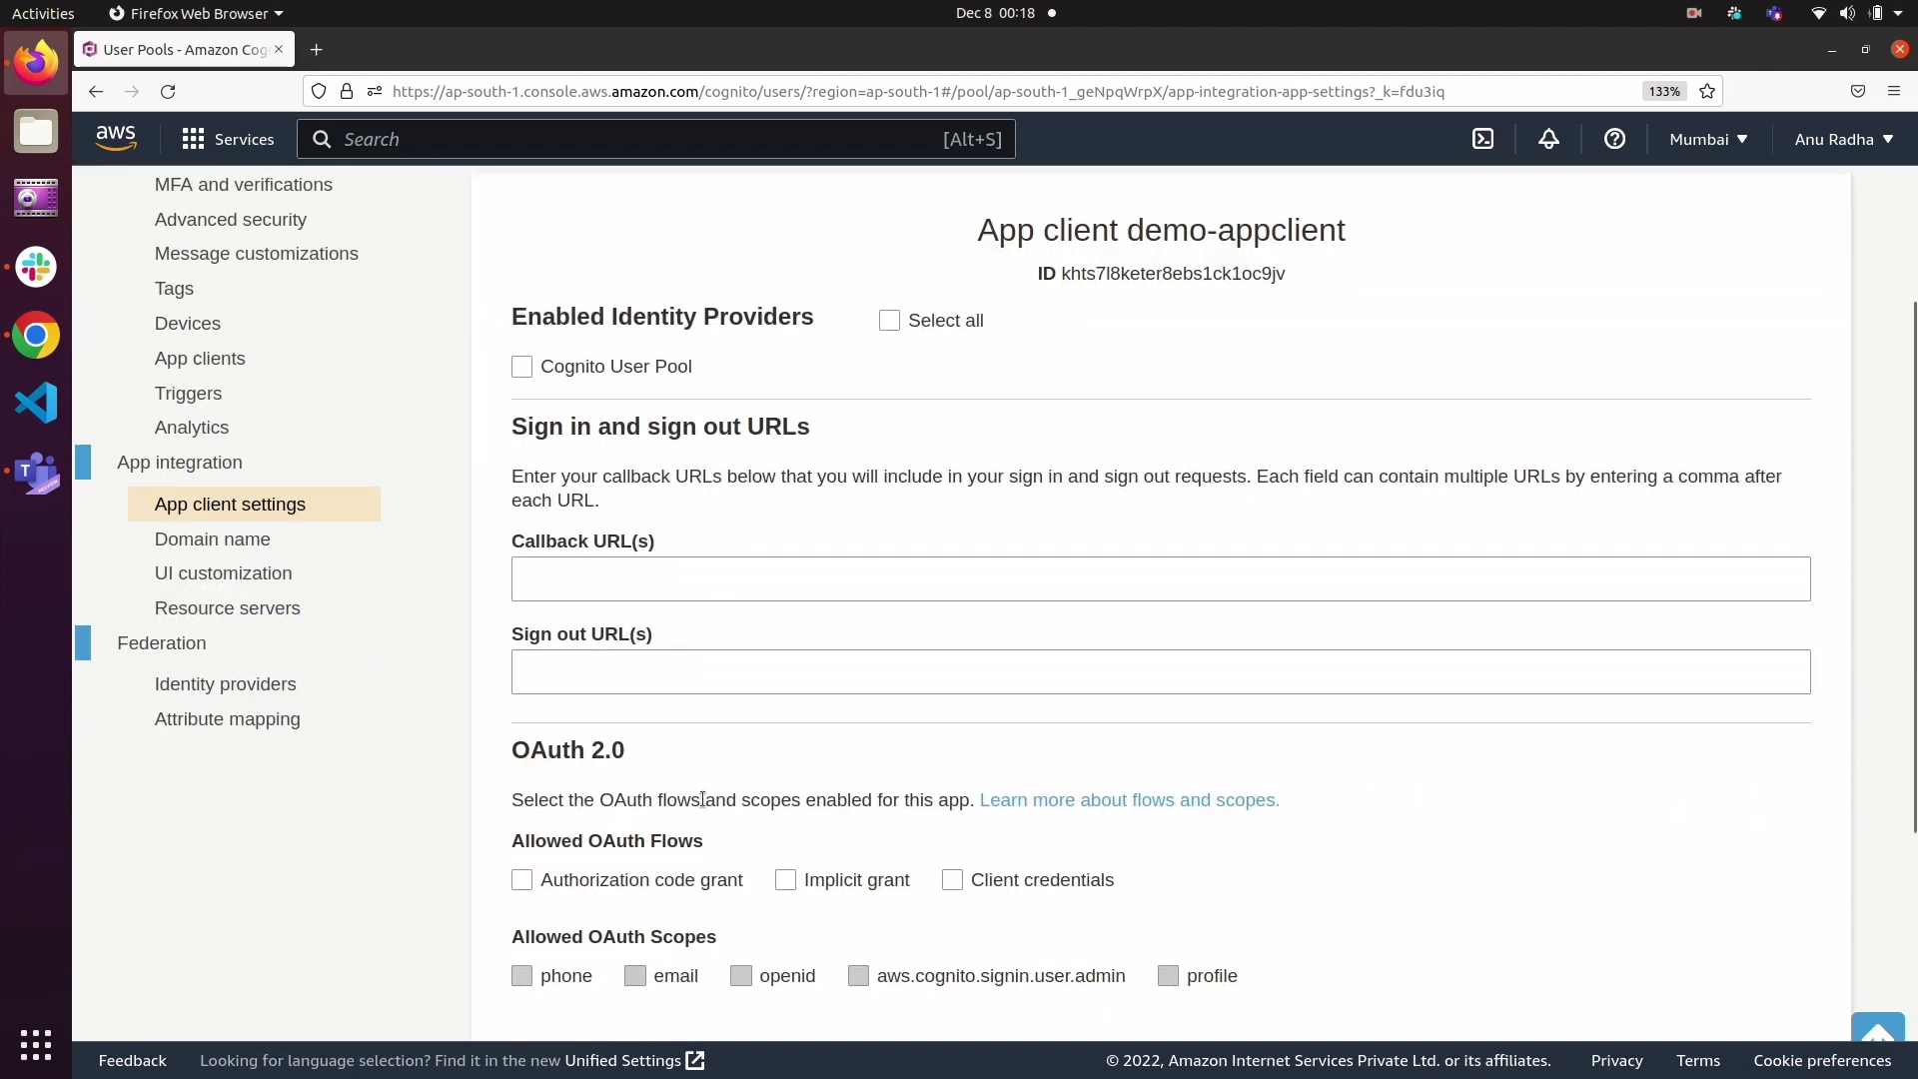
pyautogui.click(889, 322)
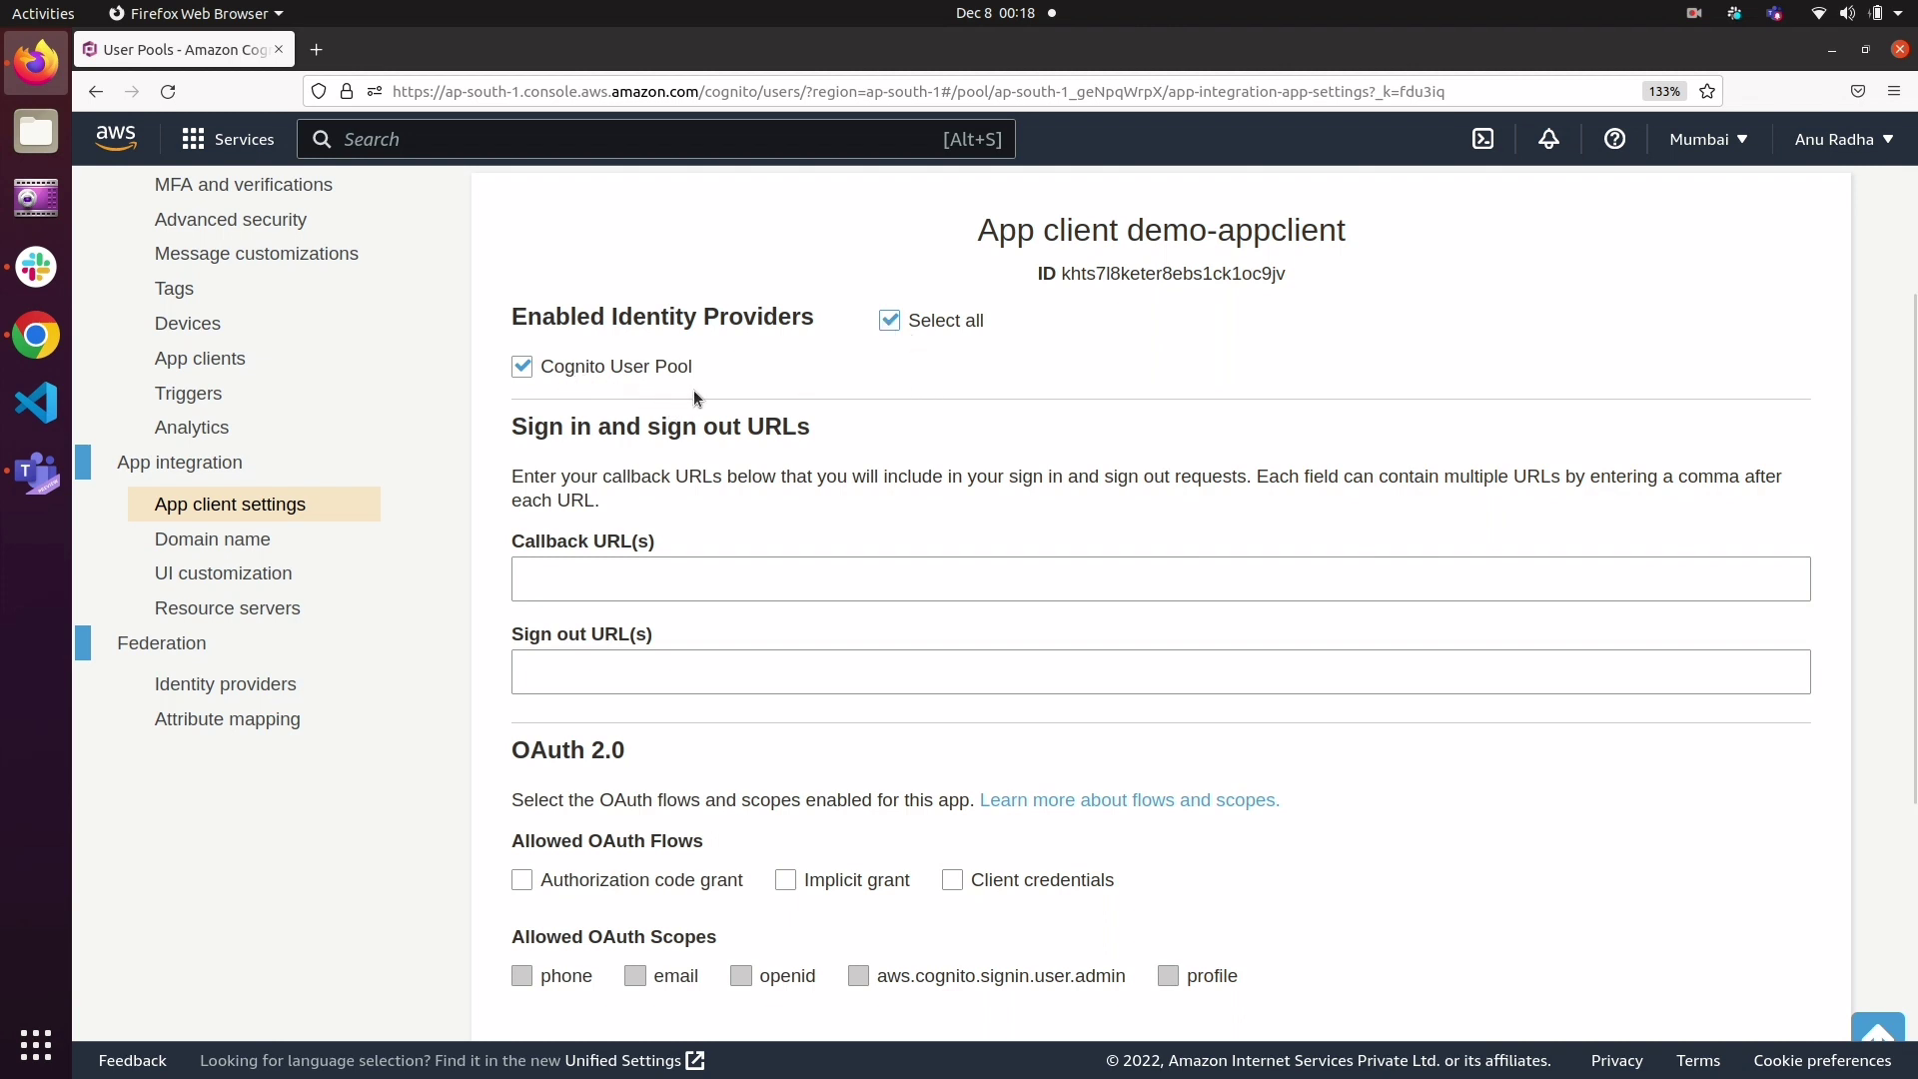
pyautogui.scroll(-3, 693, 397)
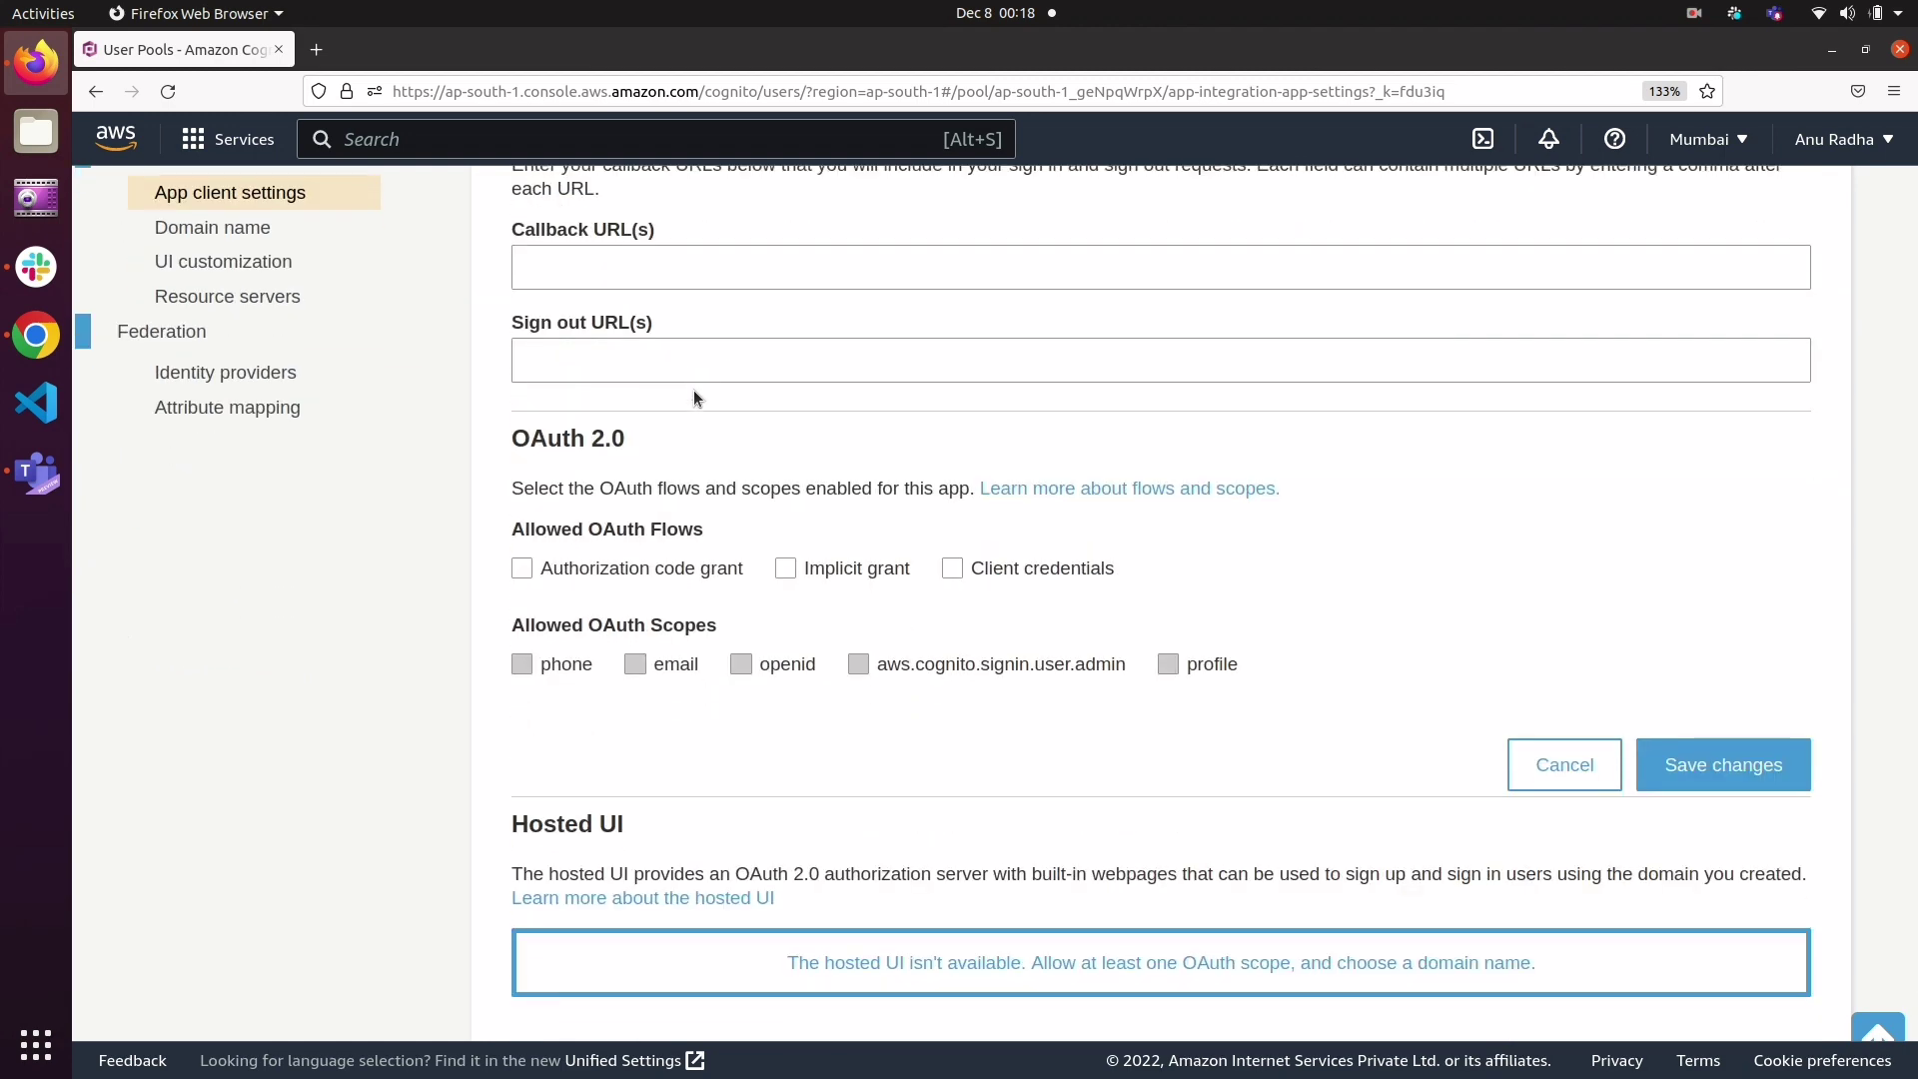
pyautogui.scroll(2, 694, 397)
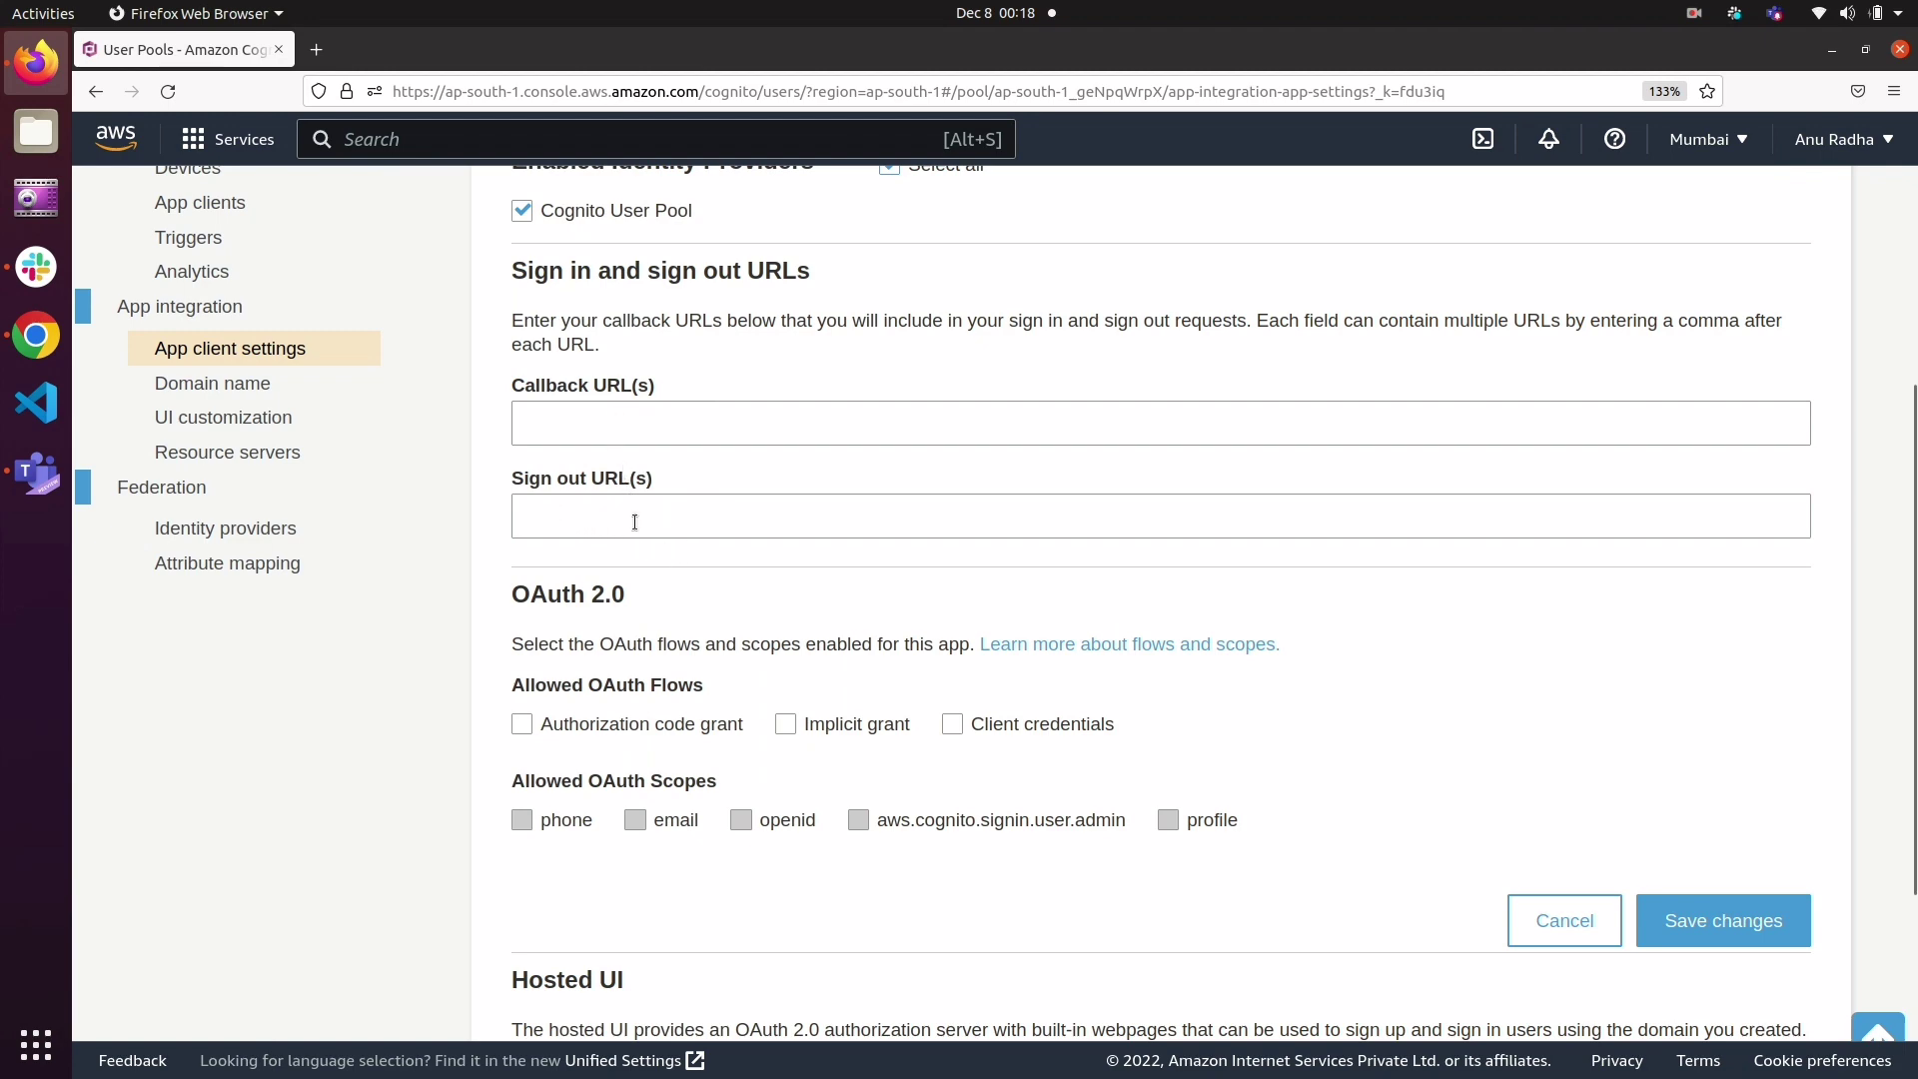
pyautogui.scroll(3, 630, 524)
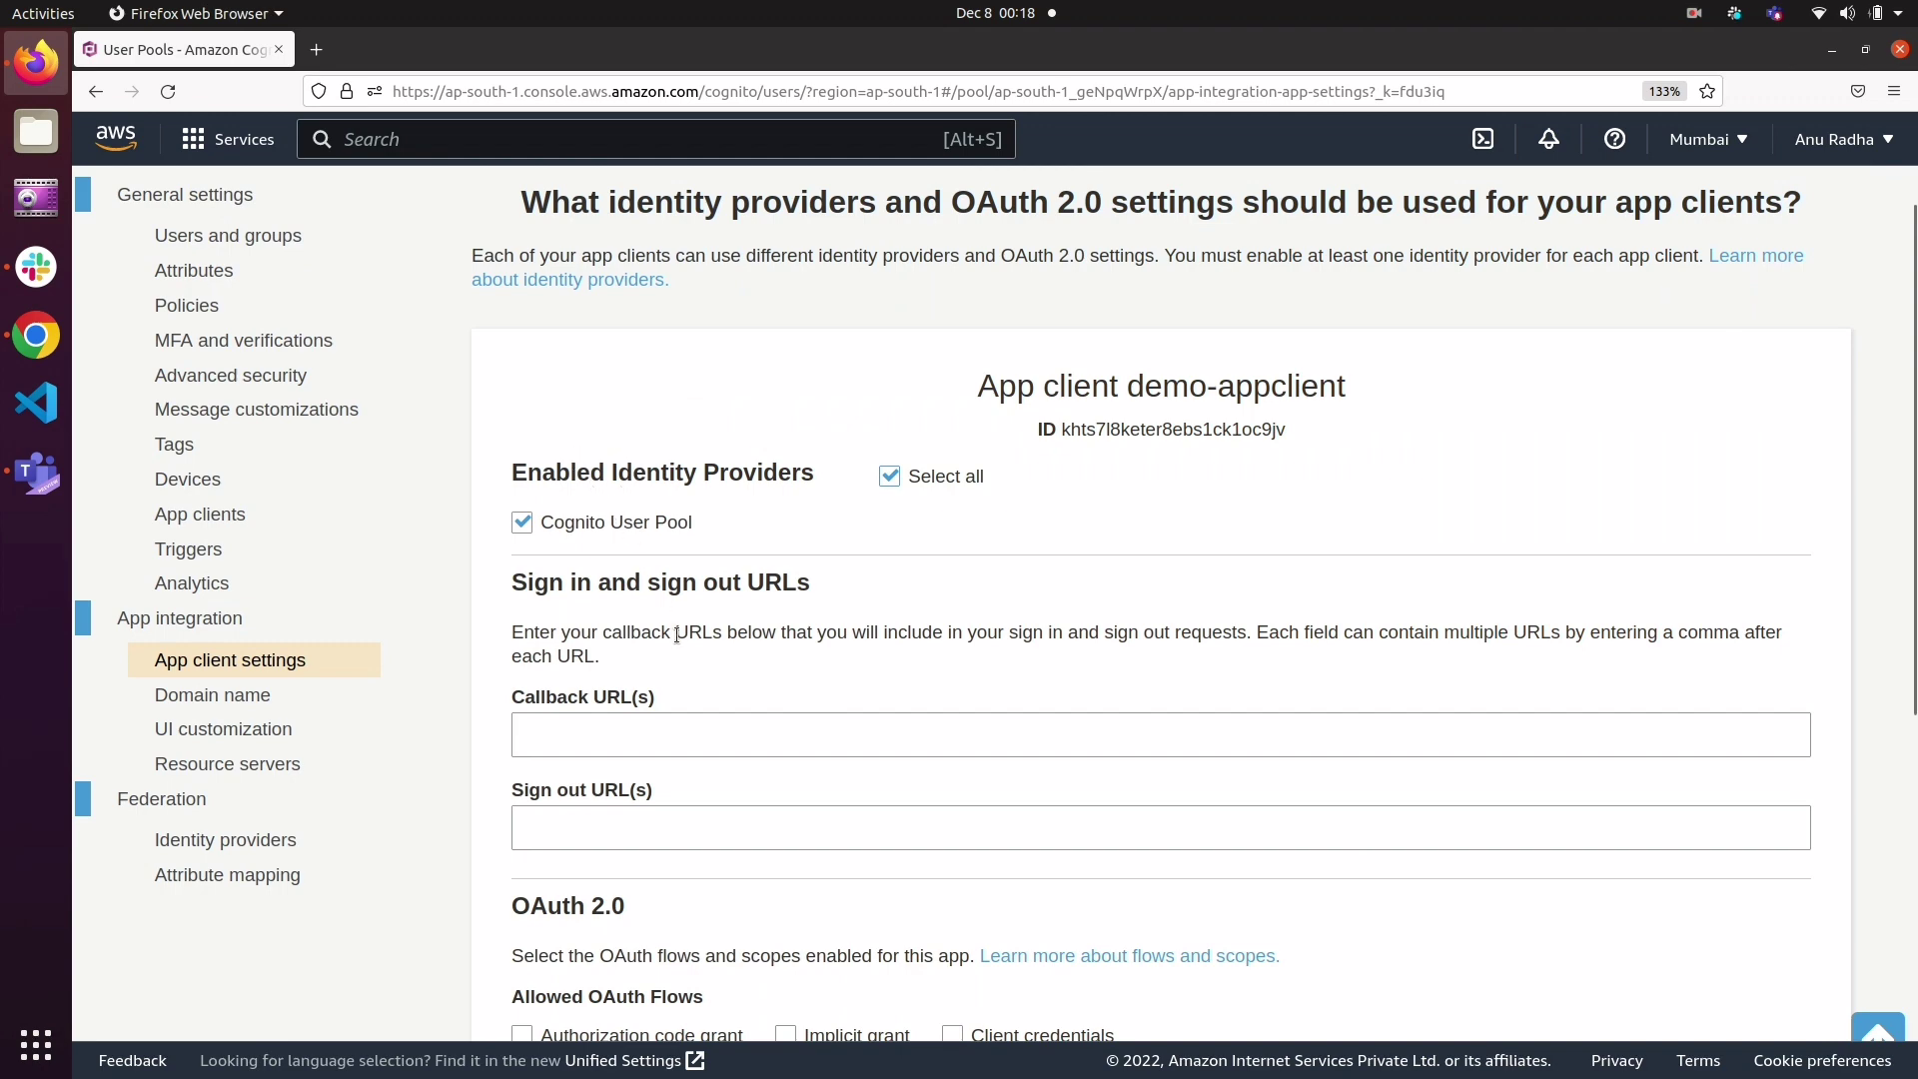
pyautogui.scroll(-3, 676, 635)
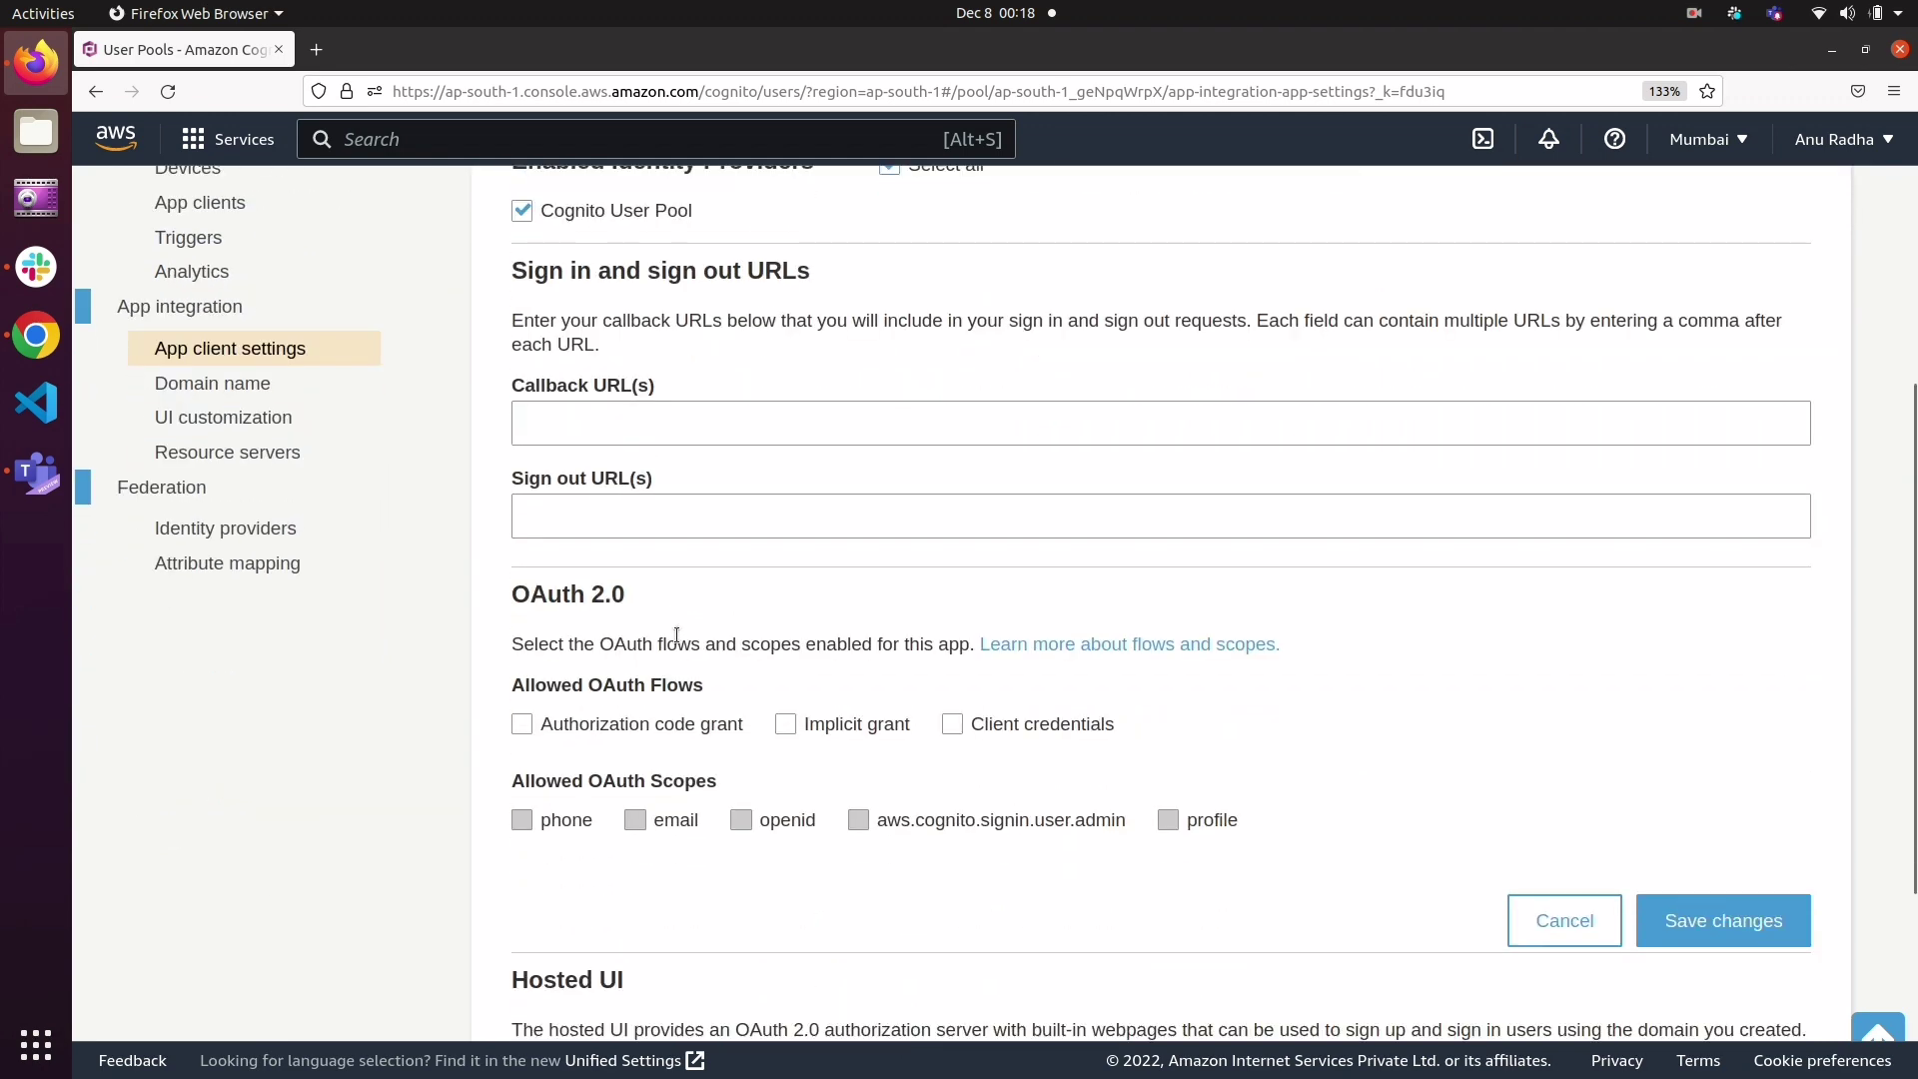
pyautogui.click(609, 416)
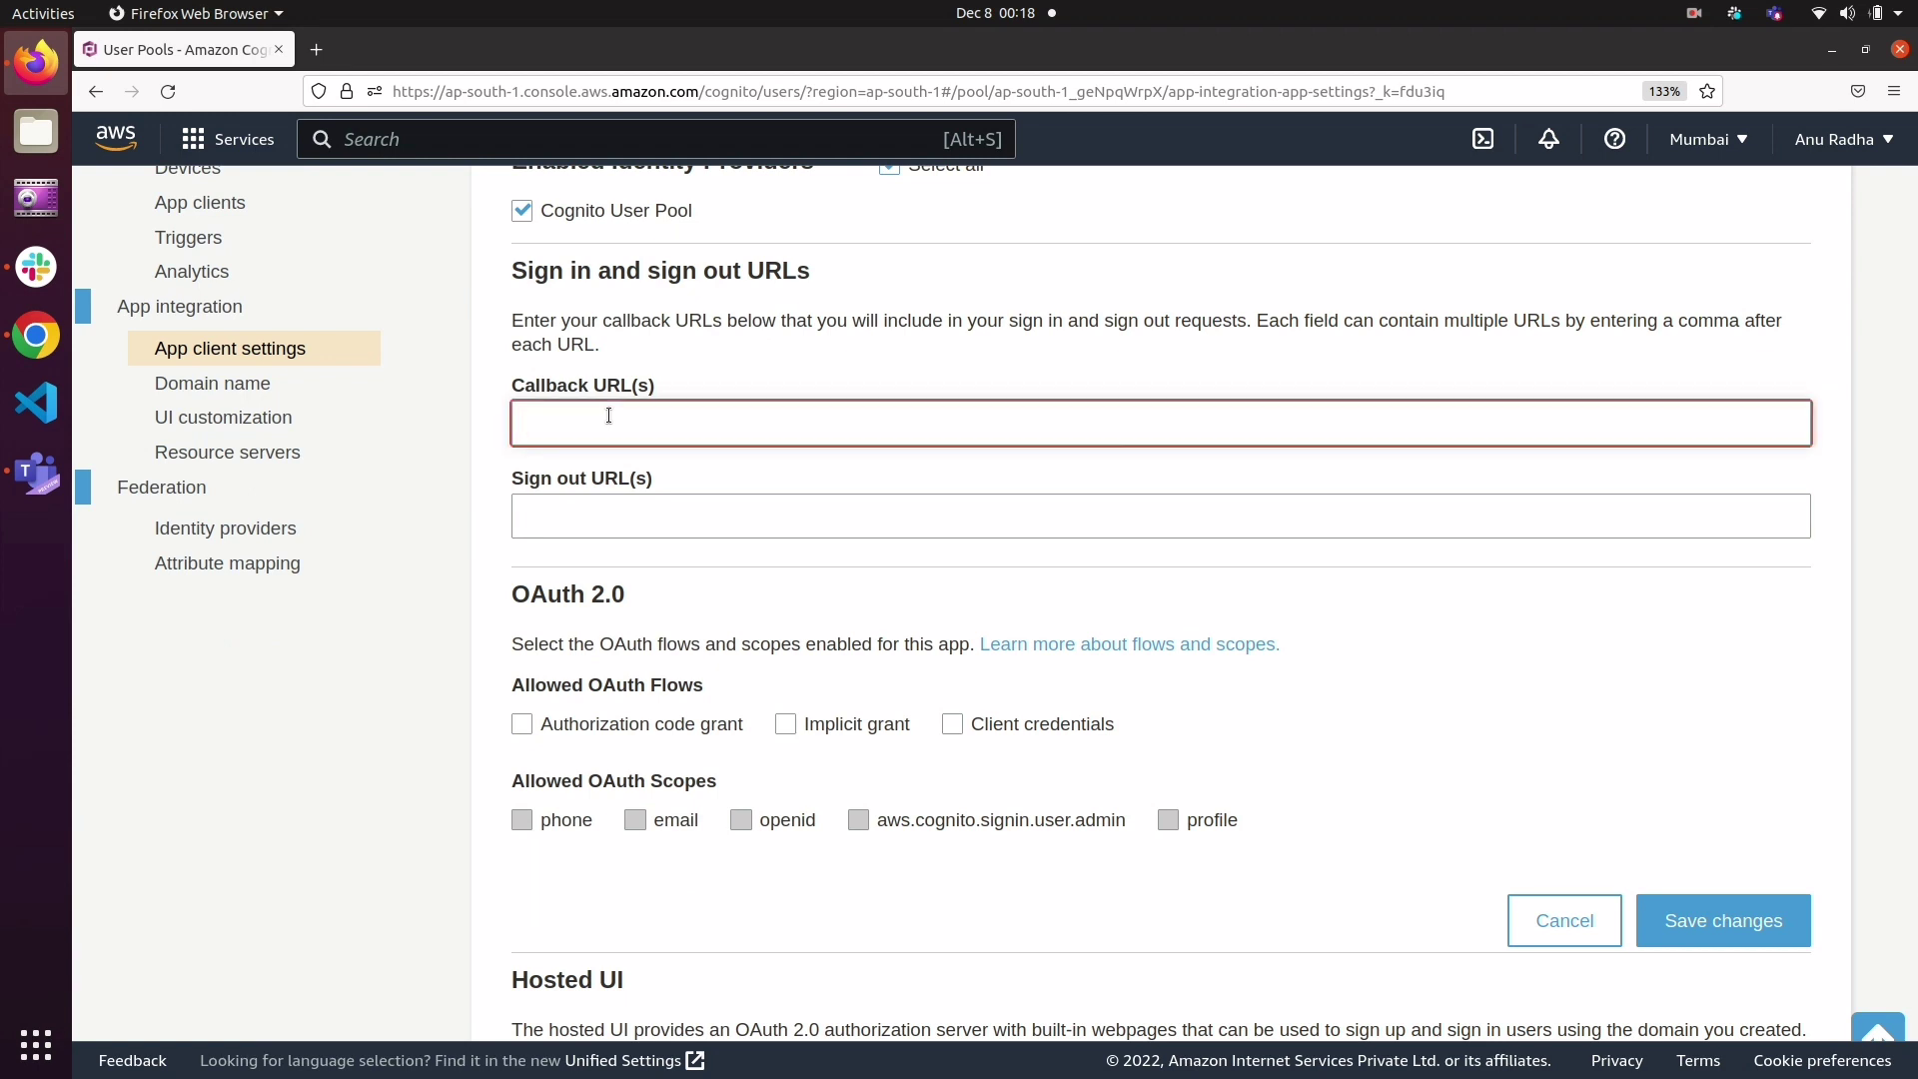
pyautogui.write('checkfo')
pyautogui.press('BackSpace')
pyautogui.press('BackSpace')
pyautogui.write('for')
pyautogui.press('BackSpace')
pyautogui.write('Redirect.com')
pyautogui.press('Left')
pyautogui.press('Left')
pyautogui.press('Left')
pyautogui.press('Left')
pyautogui.press('Left')
pyautogui.press('Left')
pyautogui.write('https://')
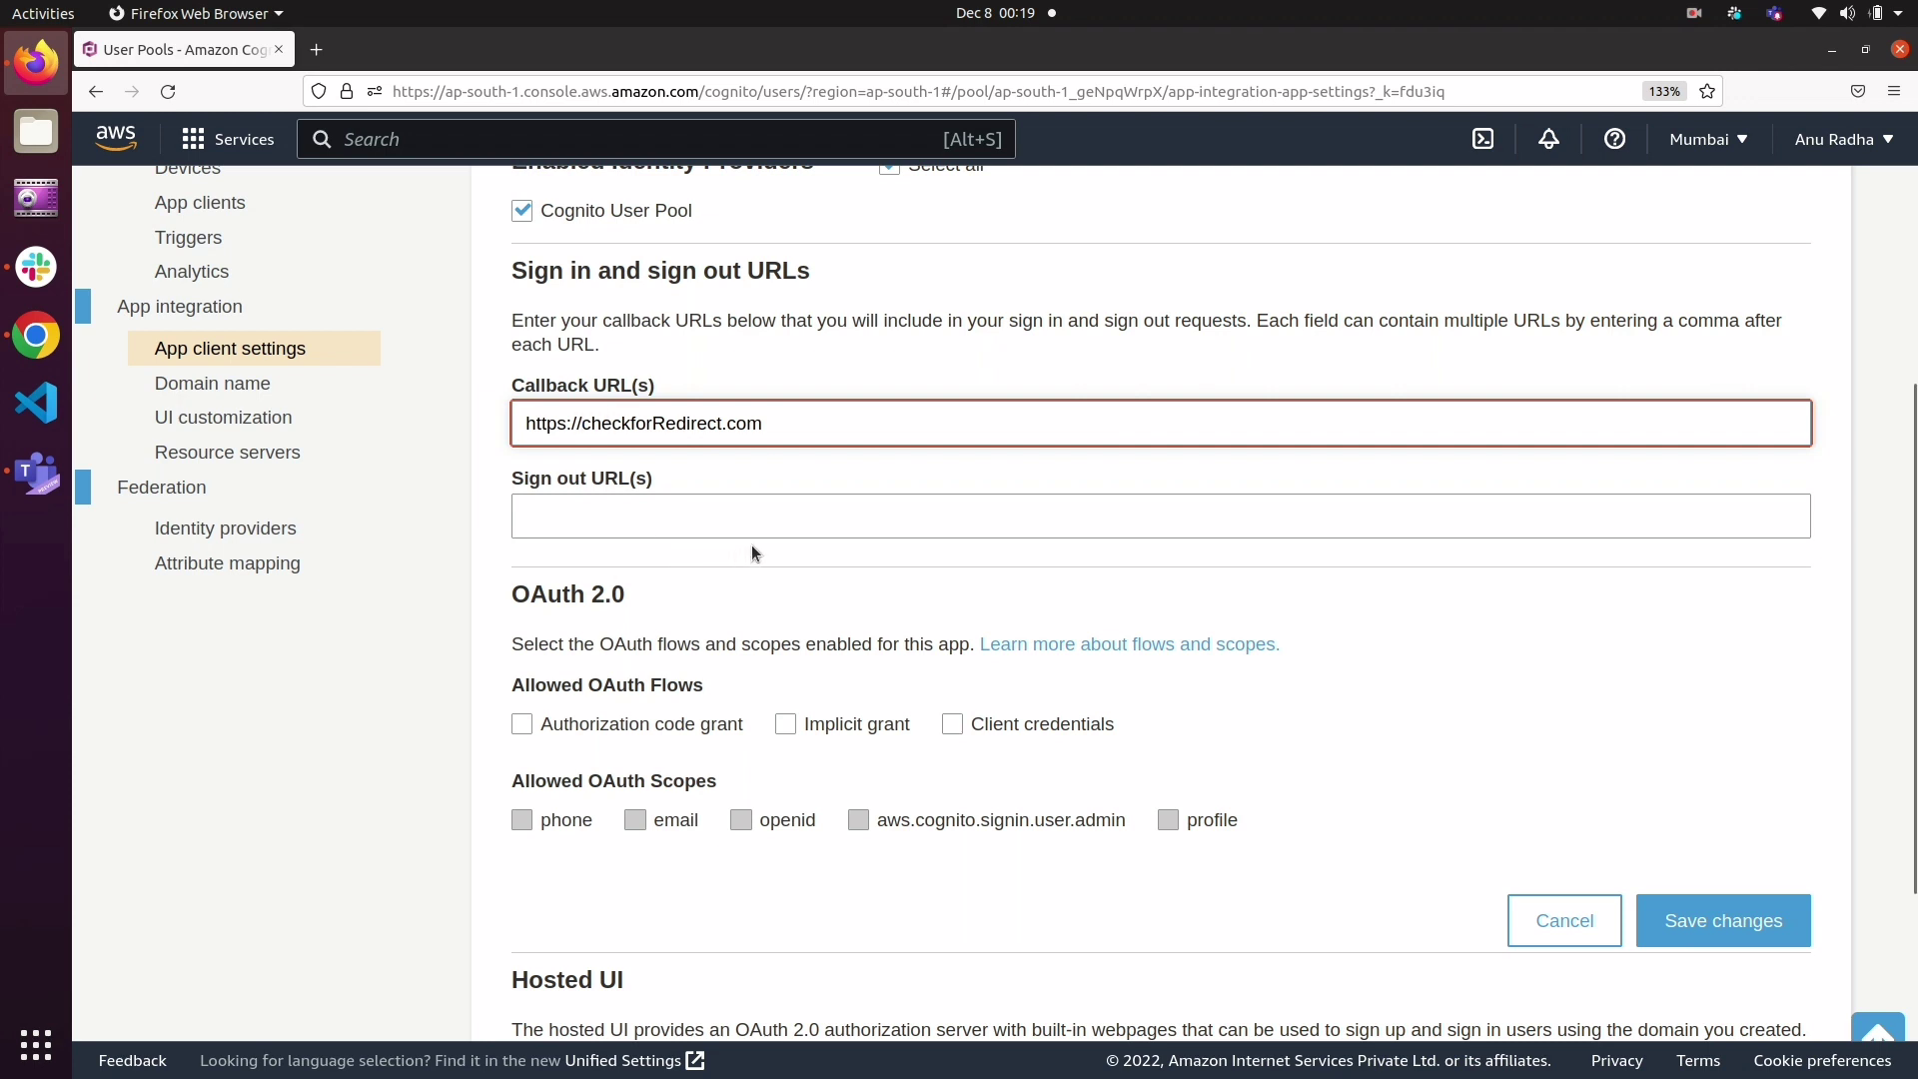
# Step: Allow the Authorization code grant and Implicit grant flows with the phone, email, openid, aws.cognito.signin.user.admin and profile scopes, and save the changes
pyautogui.click(523, 725)
pyautogui.click(523, 725)
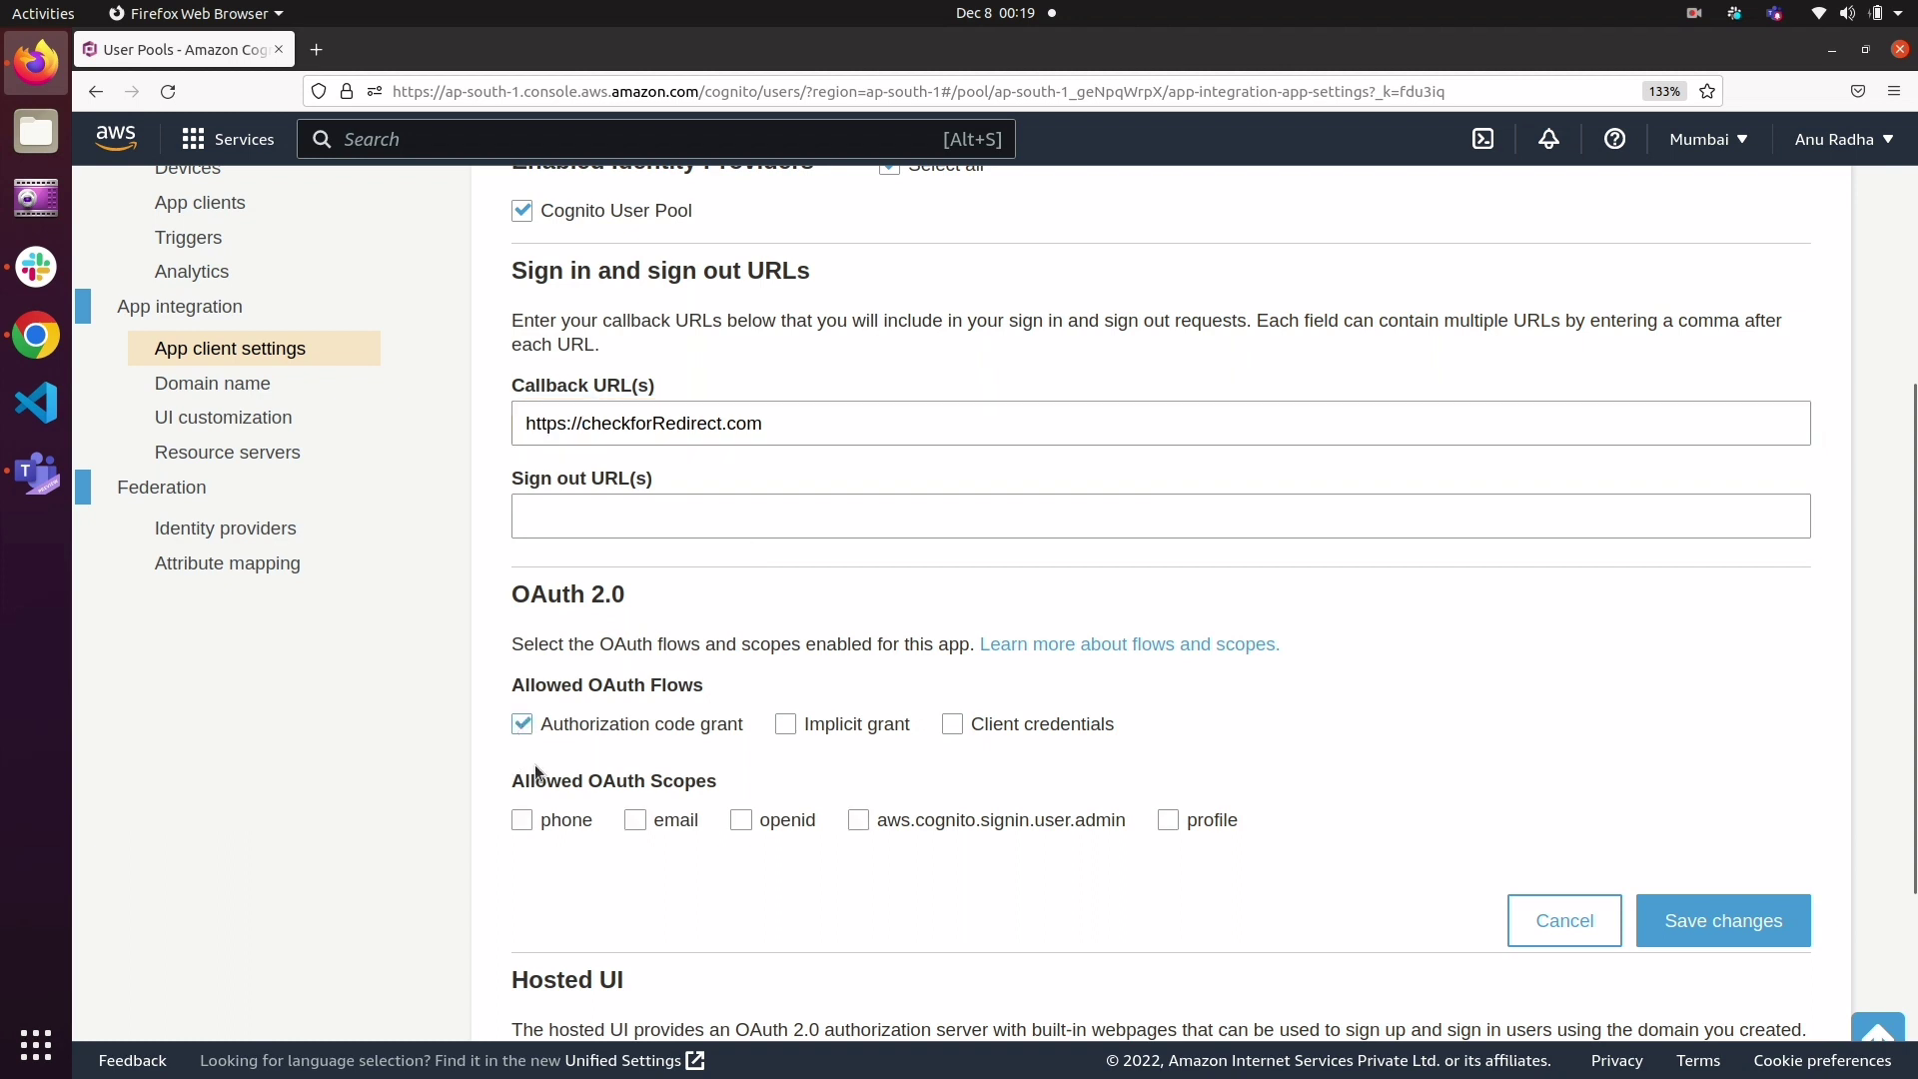
pyautogui.click(789, 725)
pyautogui.click(523, 821)
pyautogui.click(637, 821)
pyautogui.click(746, 829)
pyautogui.click(865, 829)
pyautogui.scroll(-3, 1099, 896)
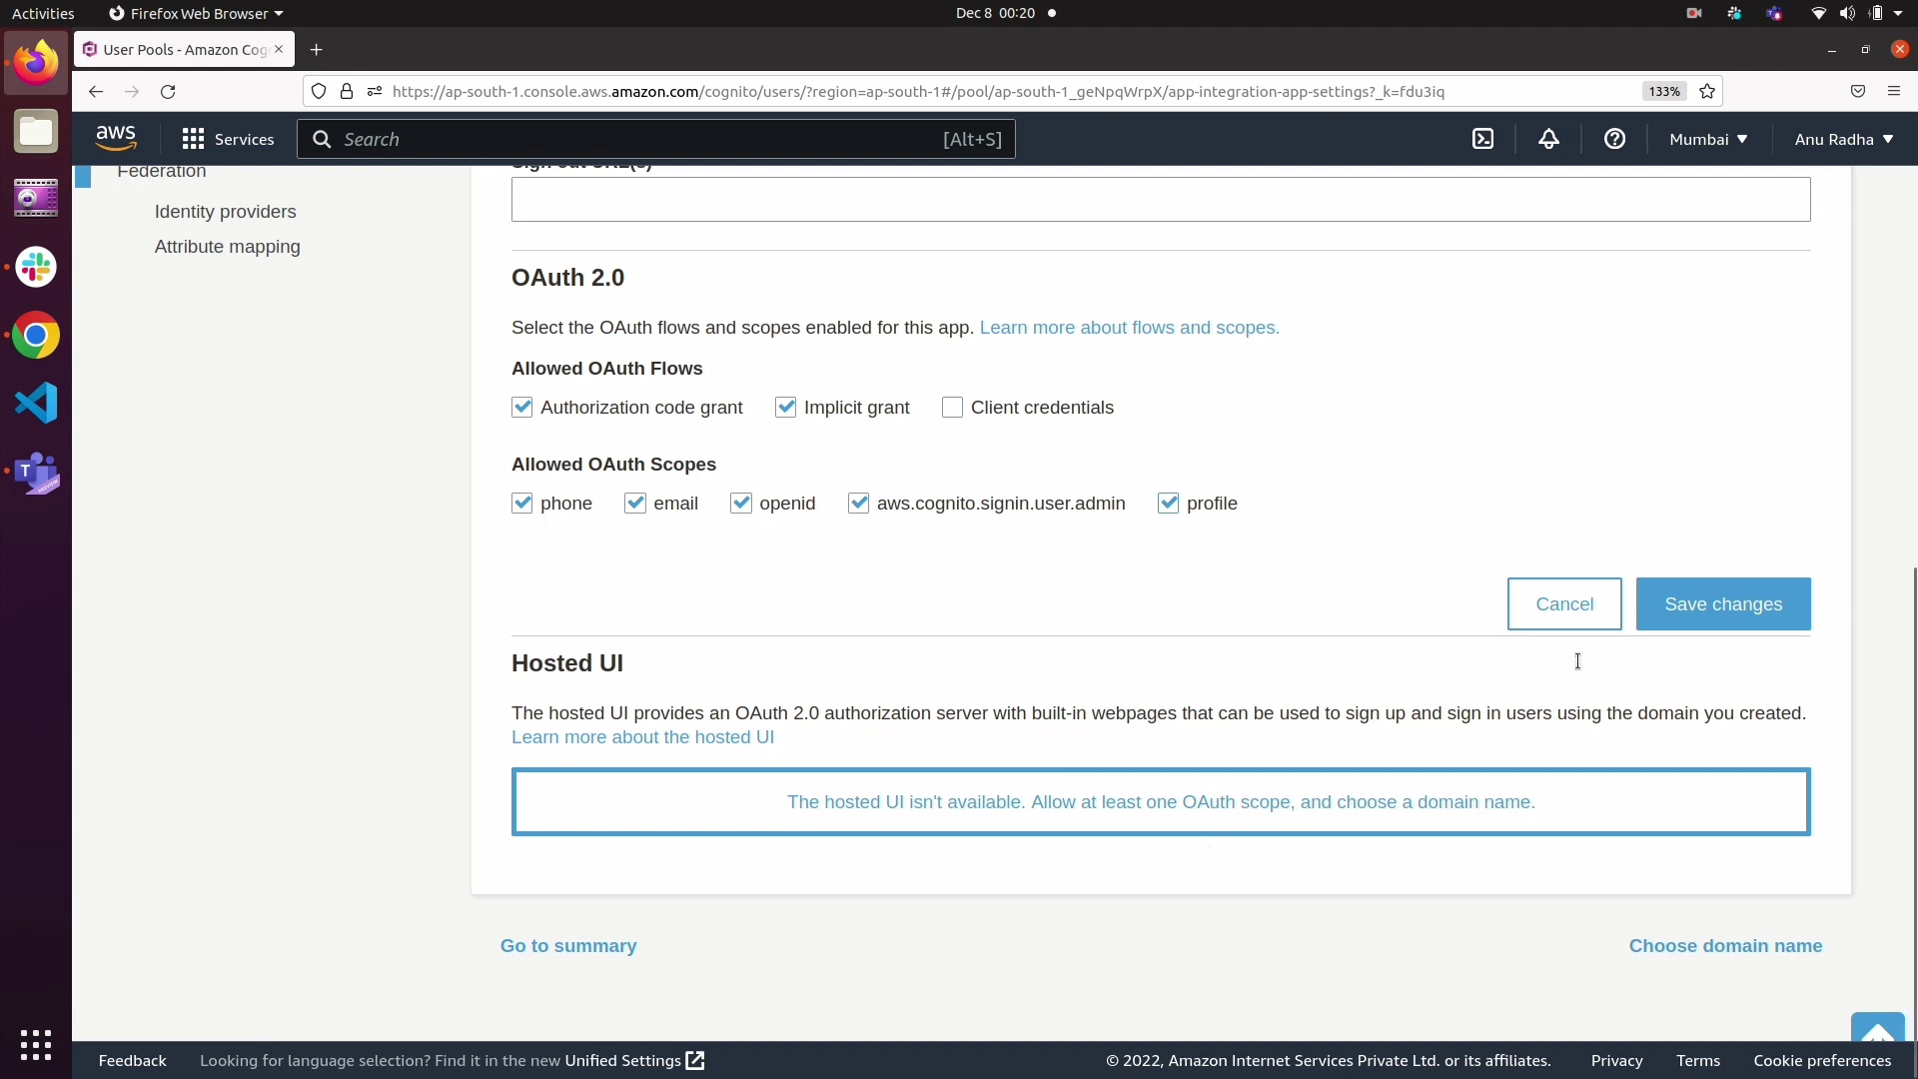
pyautogui.click(1720, 606)
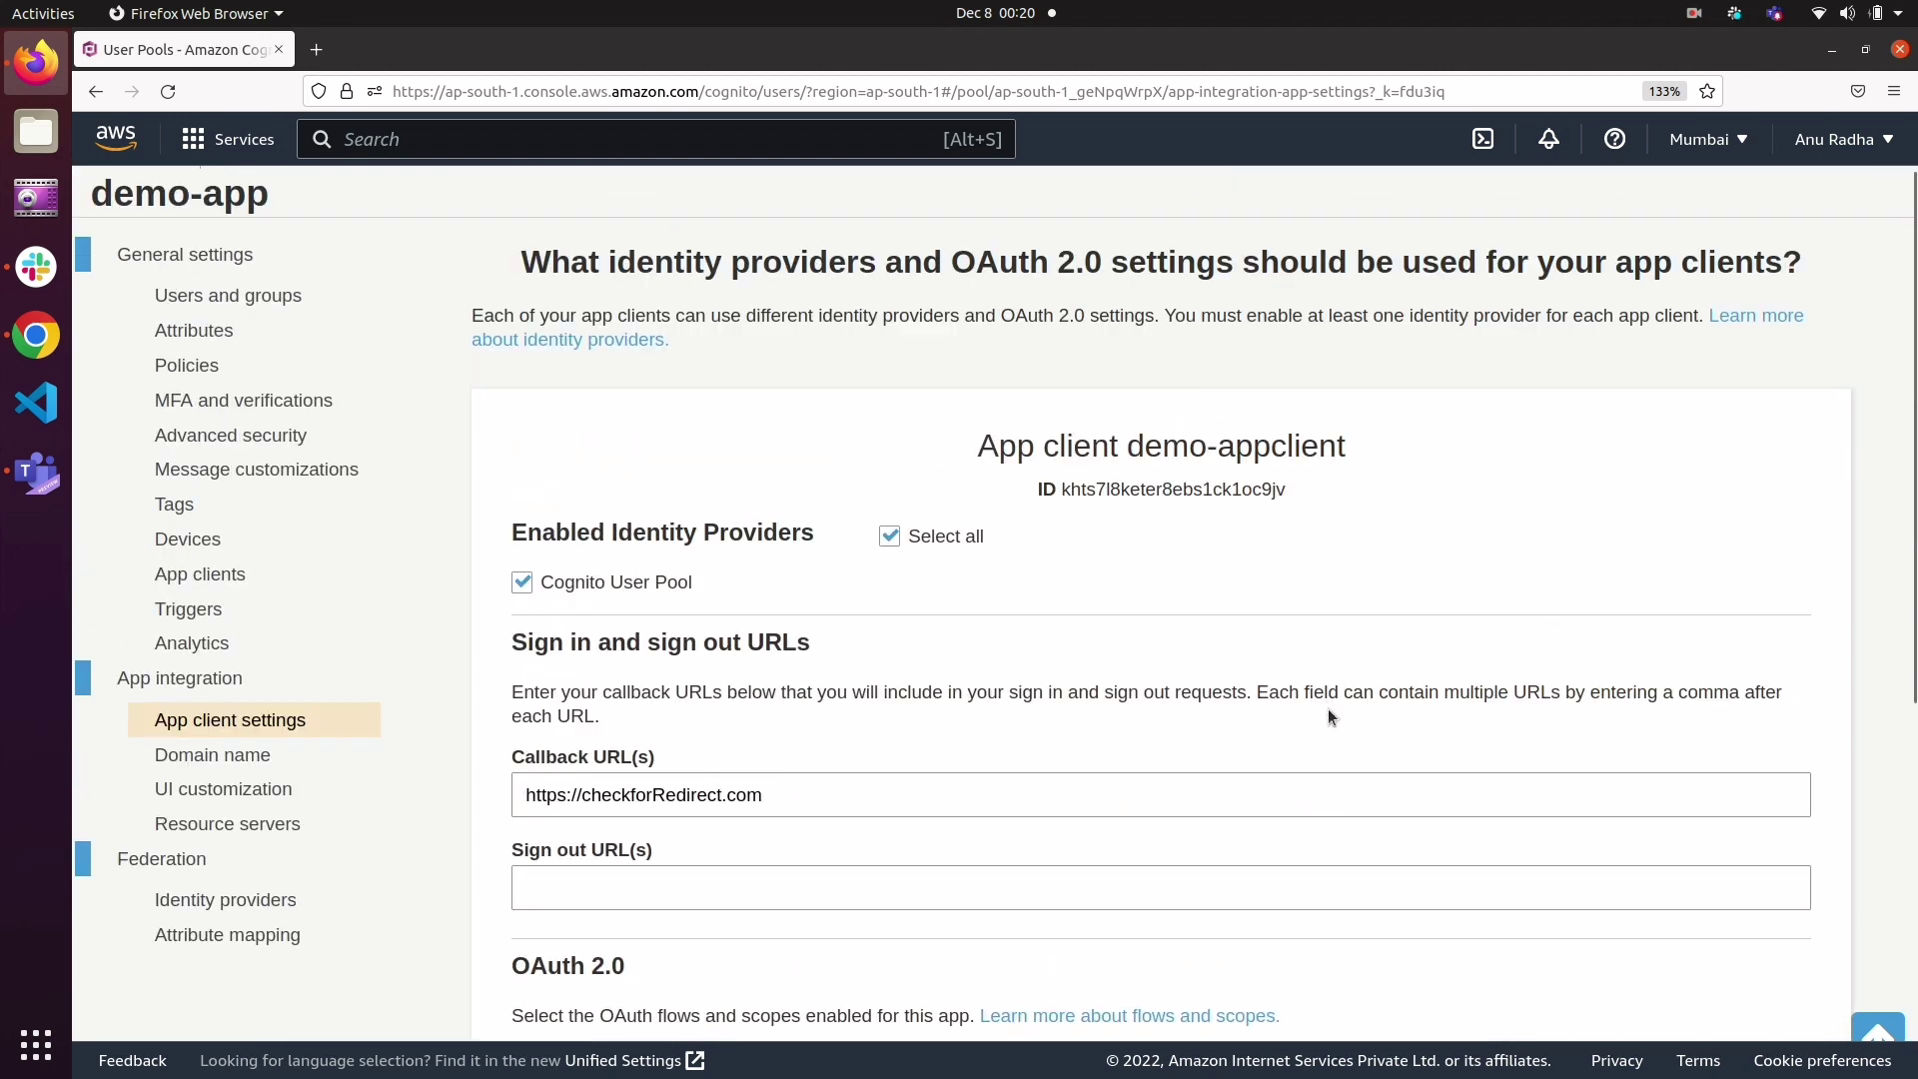
# Step: Review the saved app client settings and the Hosted UI requirements, and proceed to choosing a domain name
pyautogui.scroll(-6, 1327, 709)
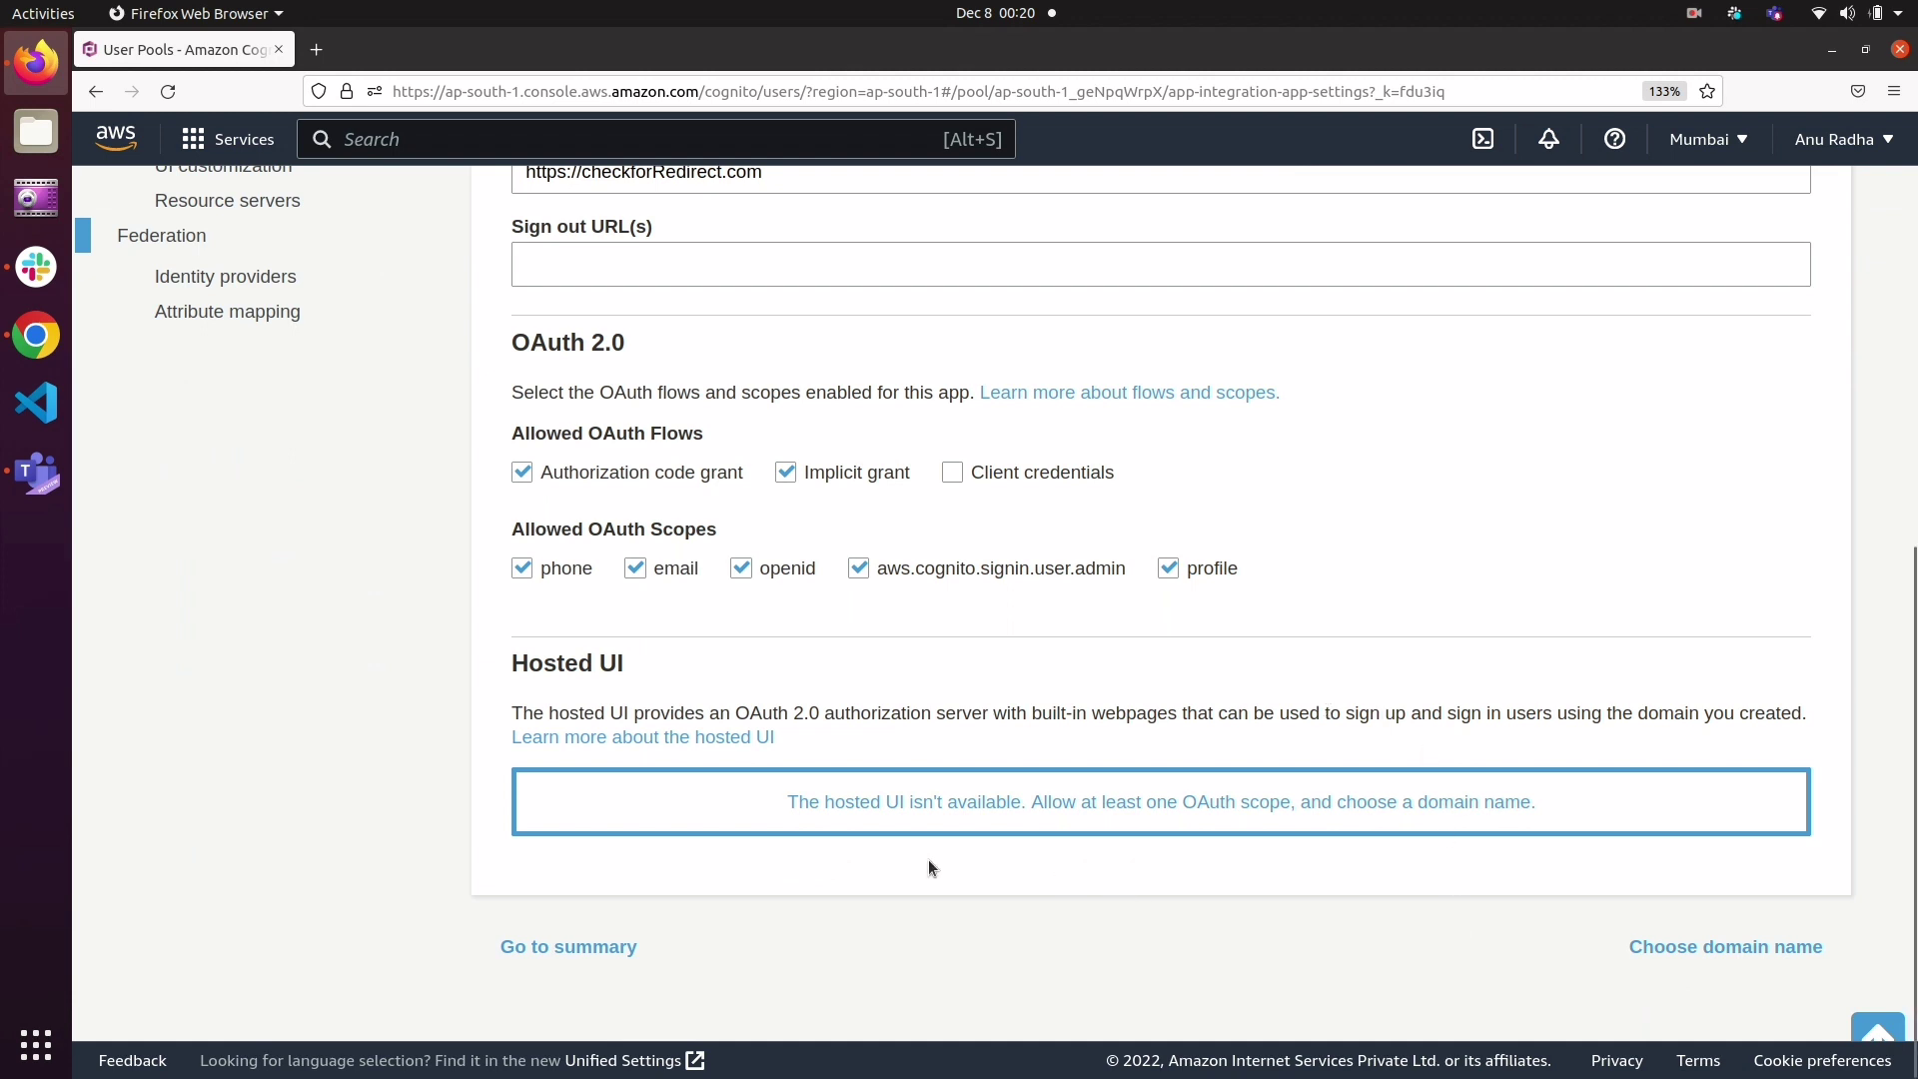
pyautogui.moveTo(785, 803); pyautogui.dragTo(1243, 827)
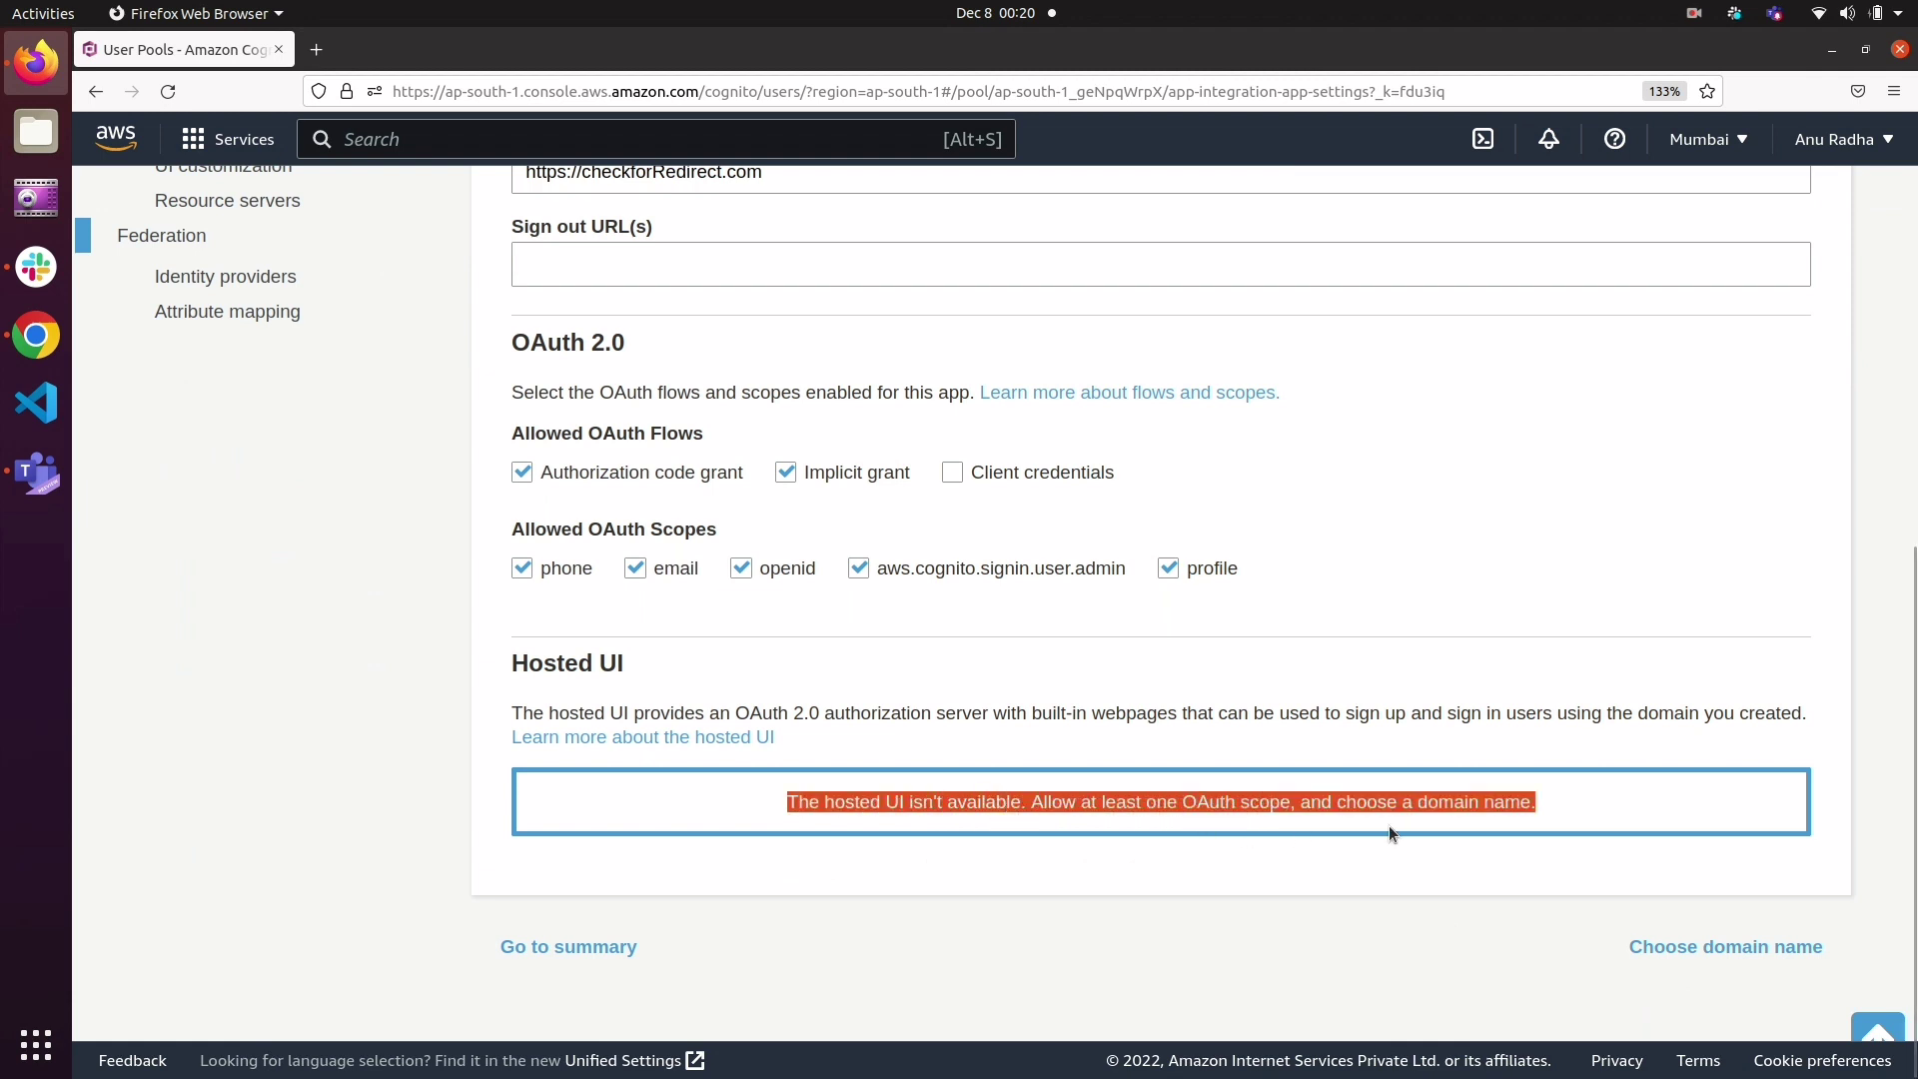
pyautogui.click(1382, 870)
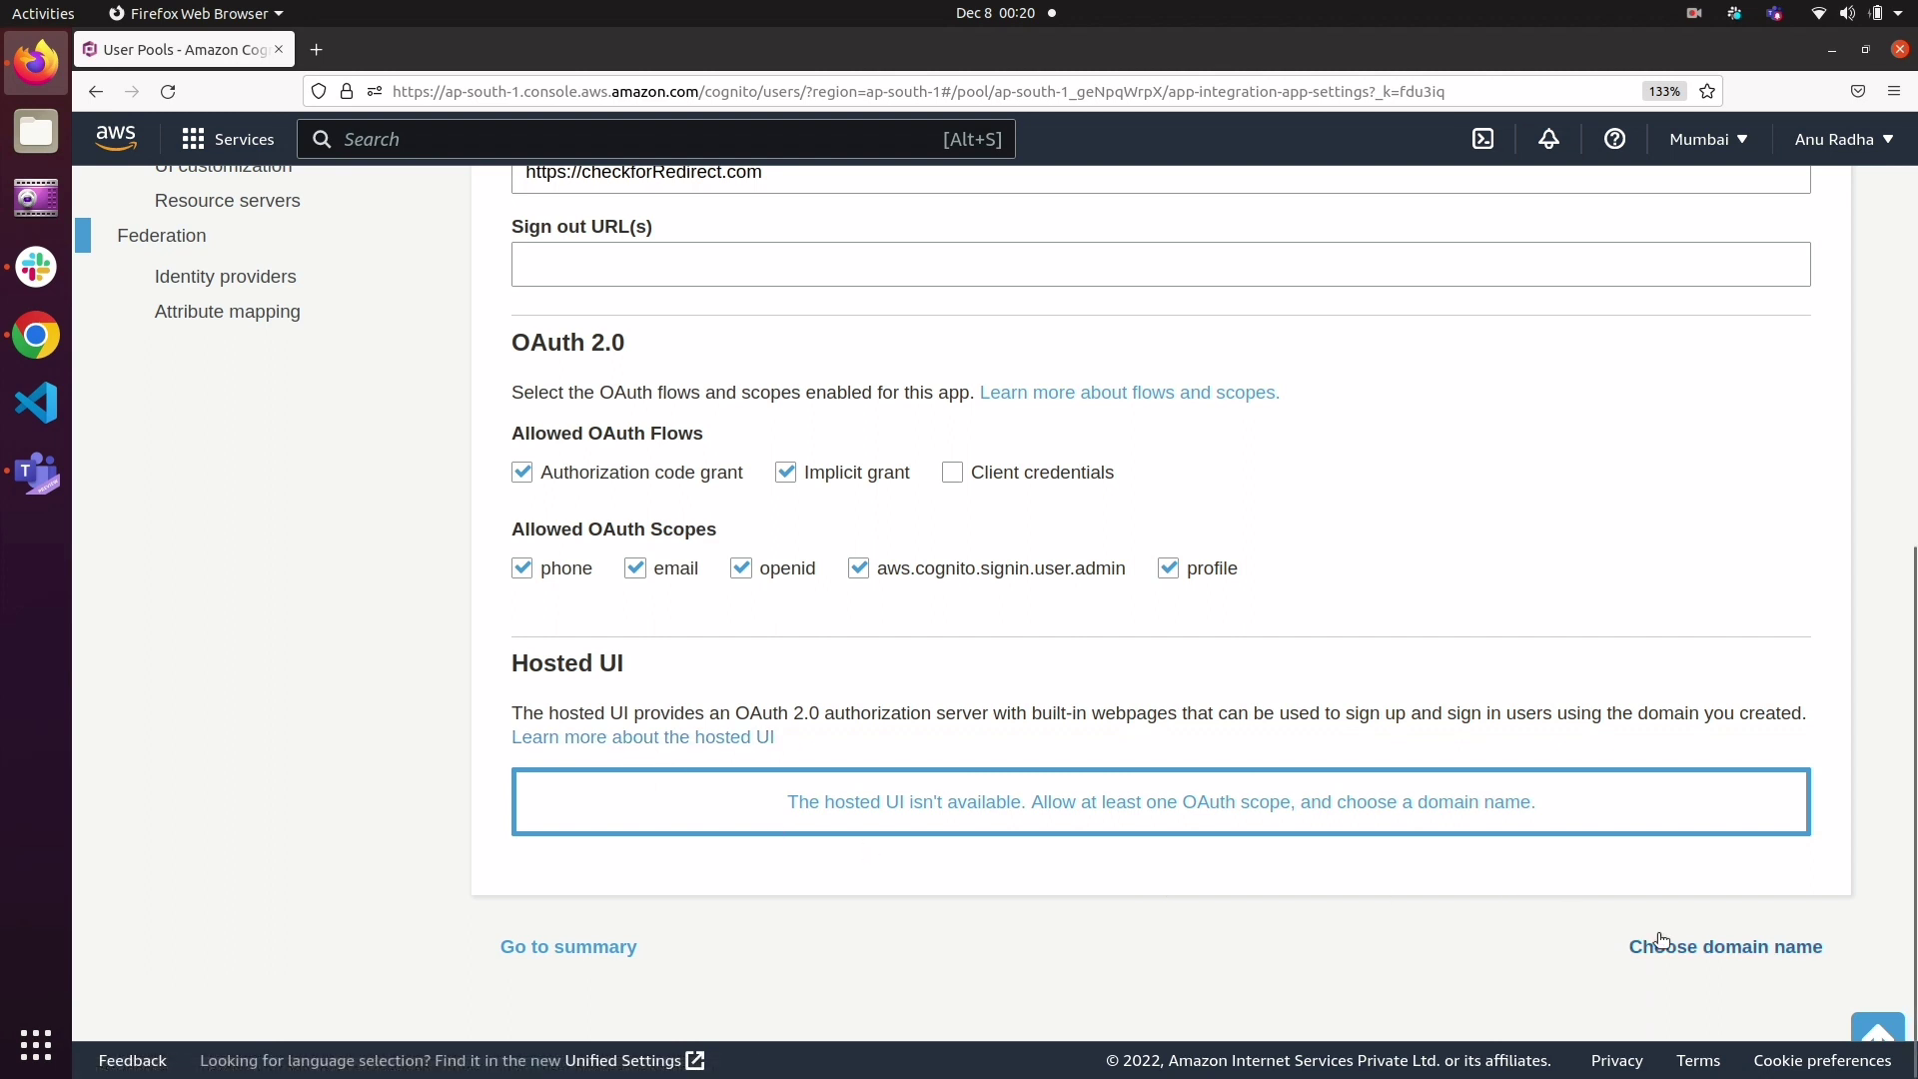
pyautogui.scroll(3, 1423, 884)
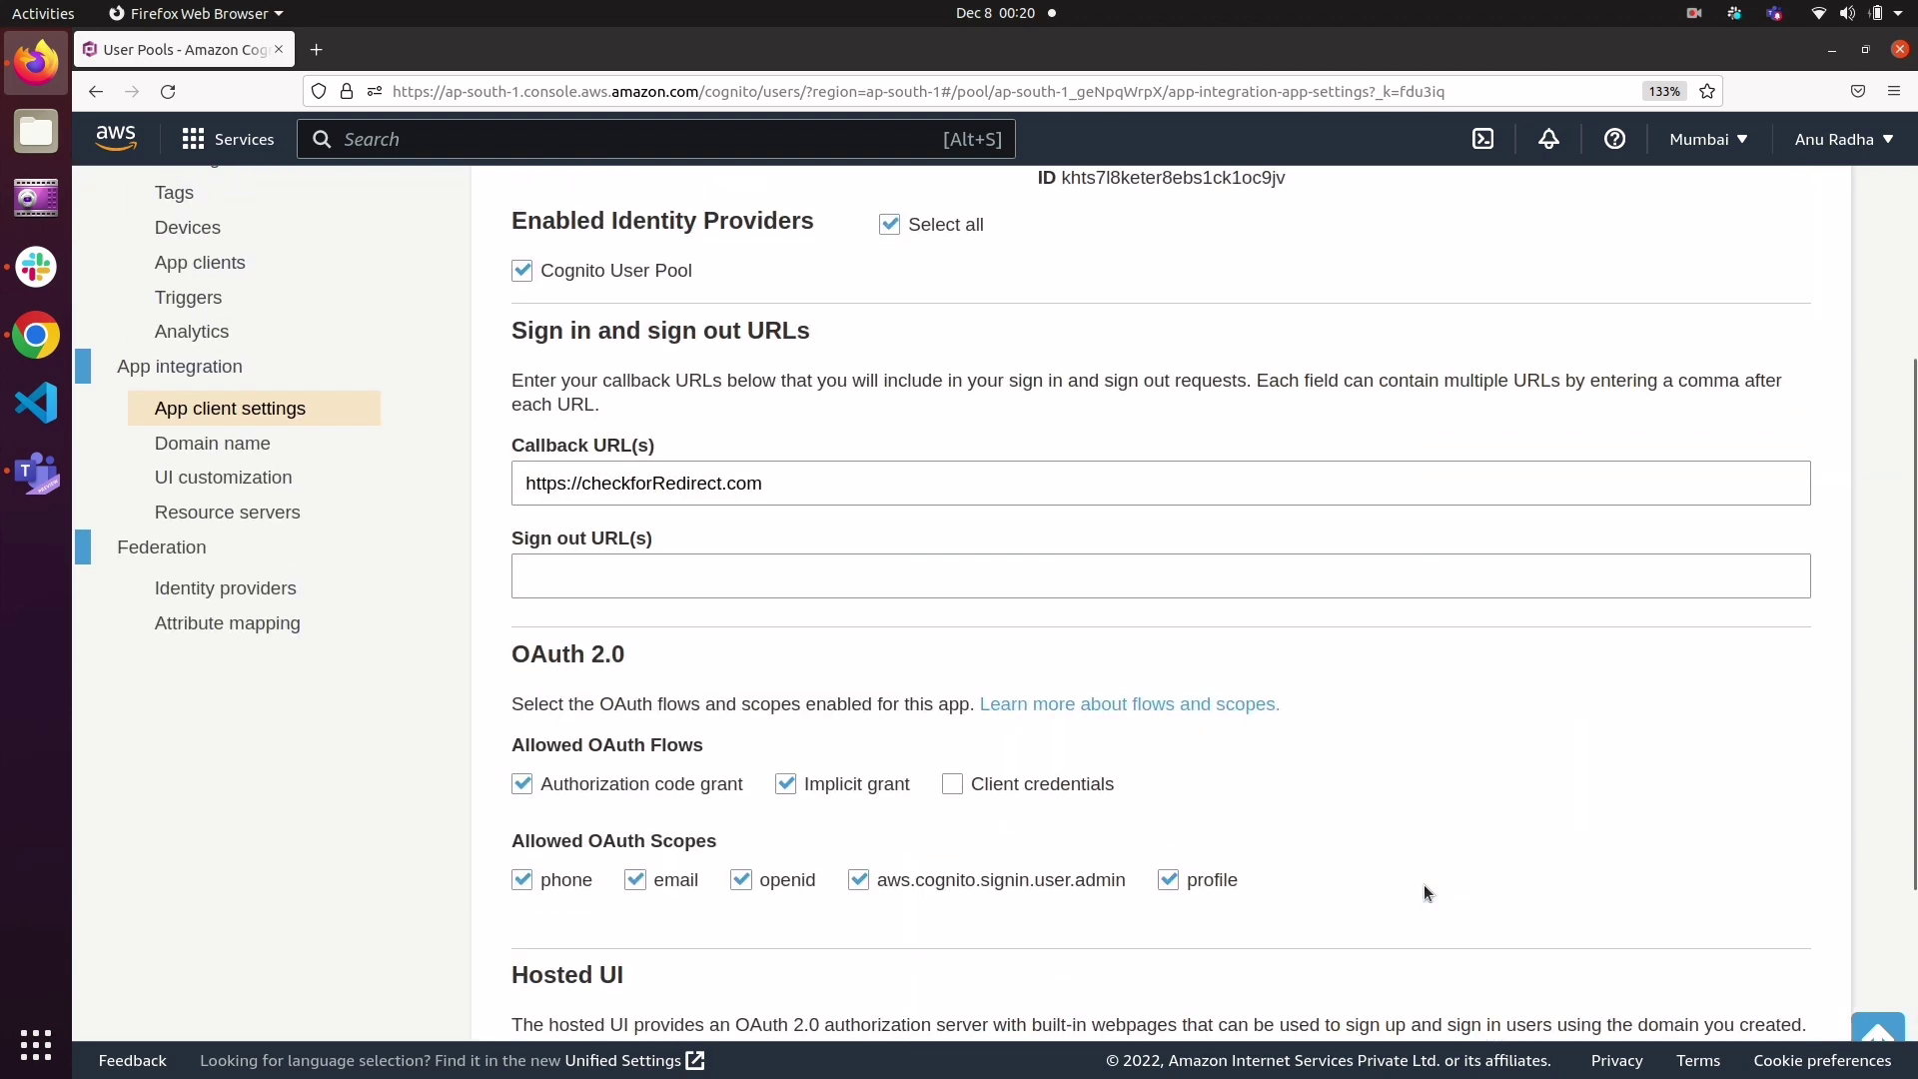
pyautogui.scroll(3, 1423, 884)
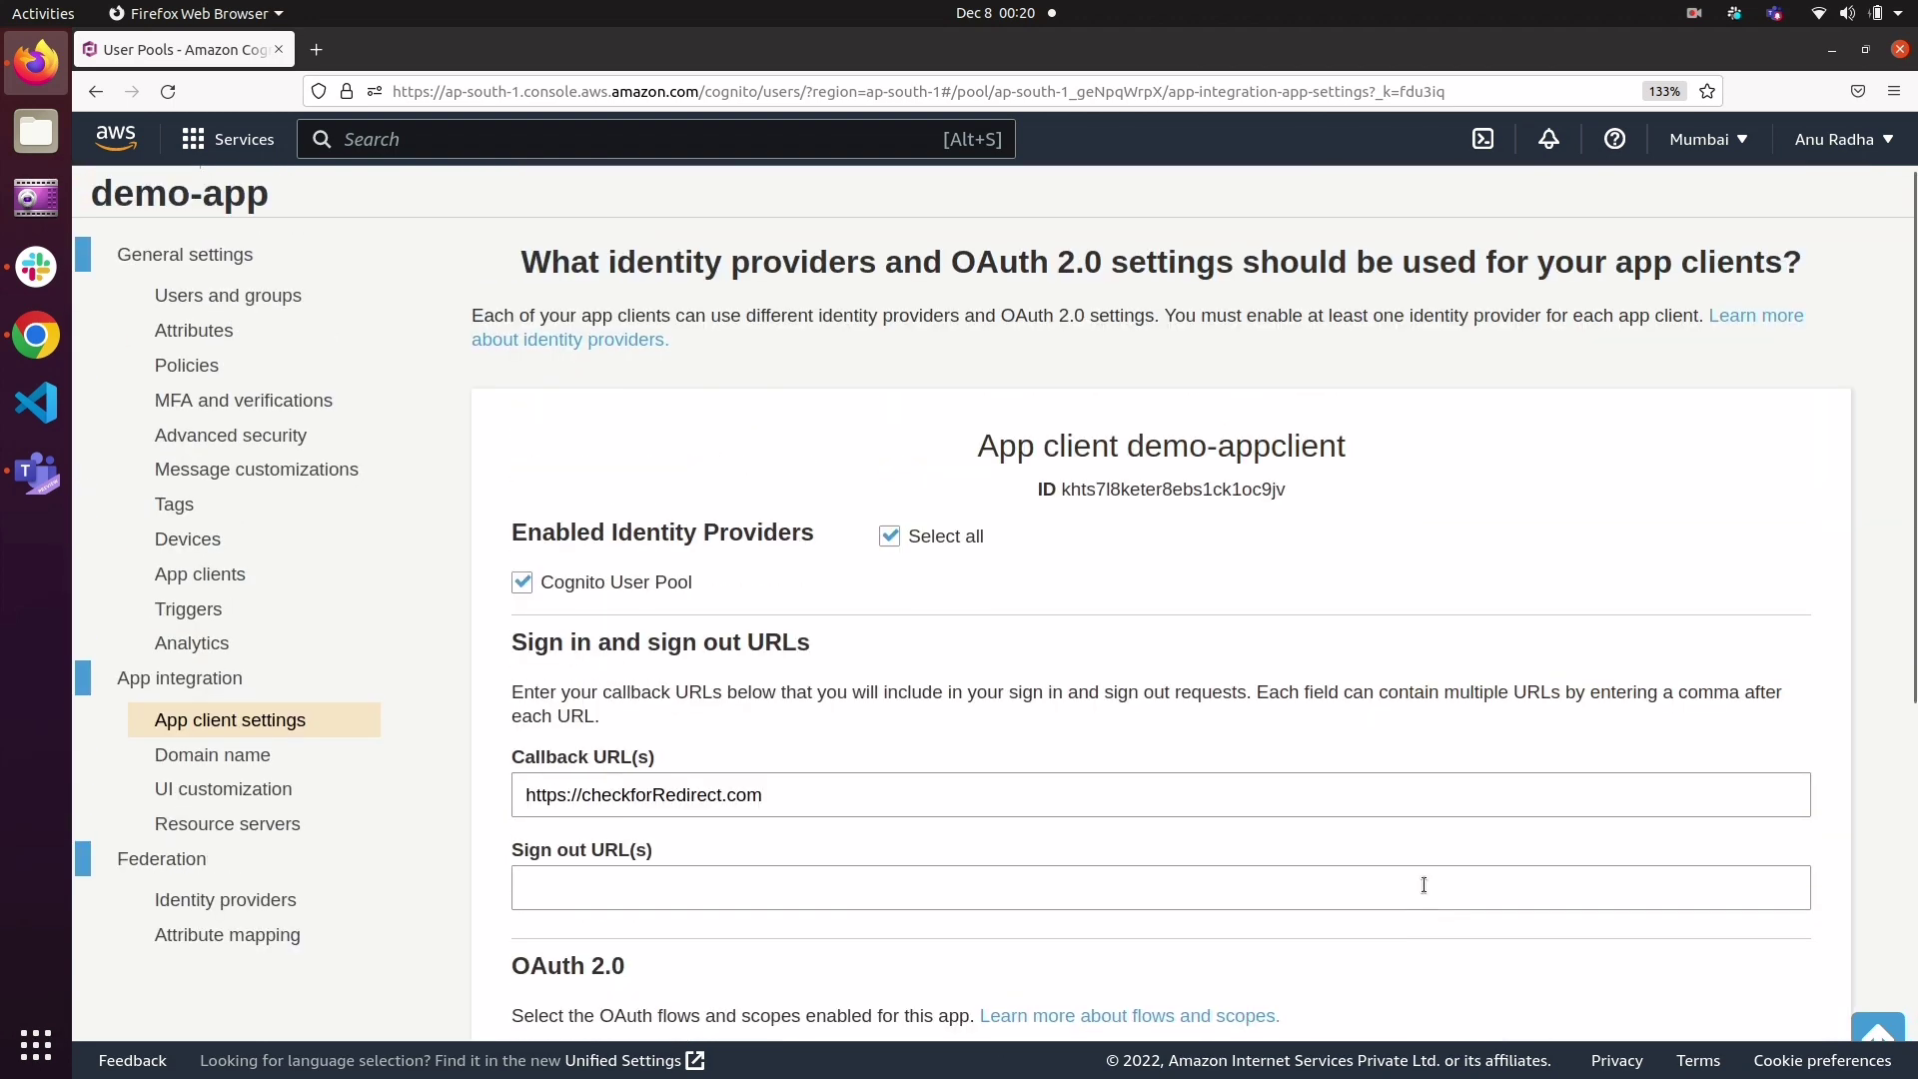
pyautogui.scroll(-6, 1424, 884)
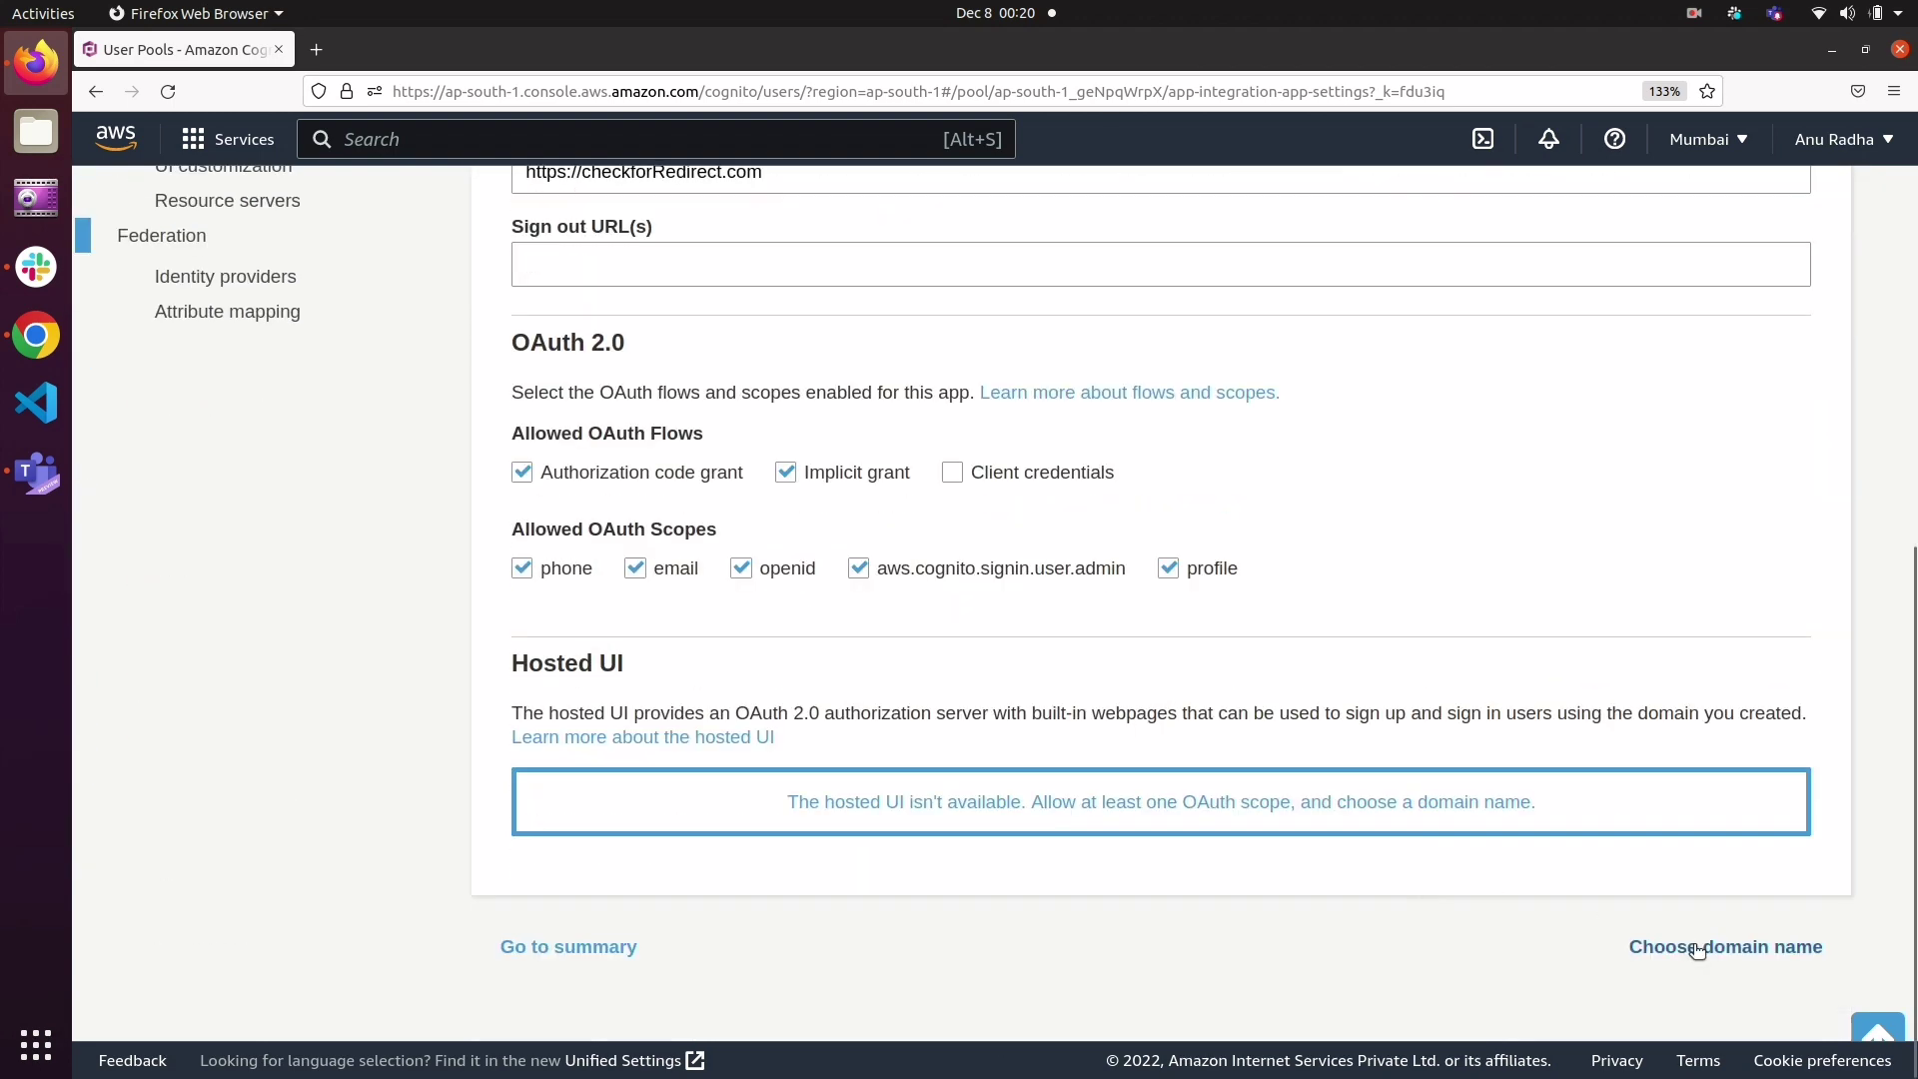
pyautogui.click(1695, 950)
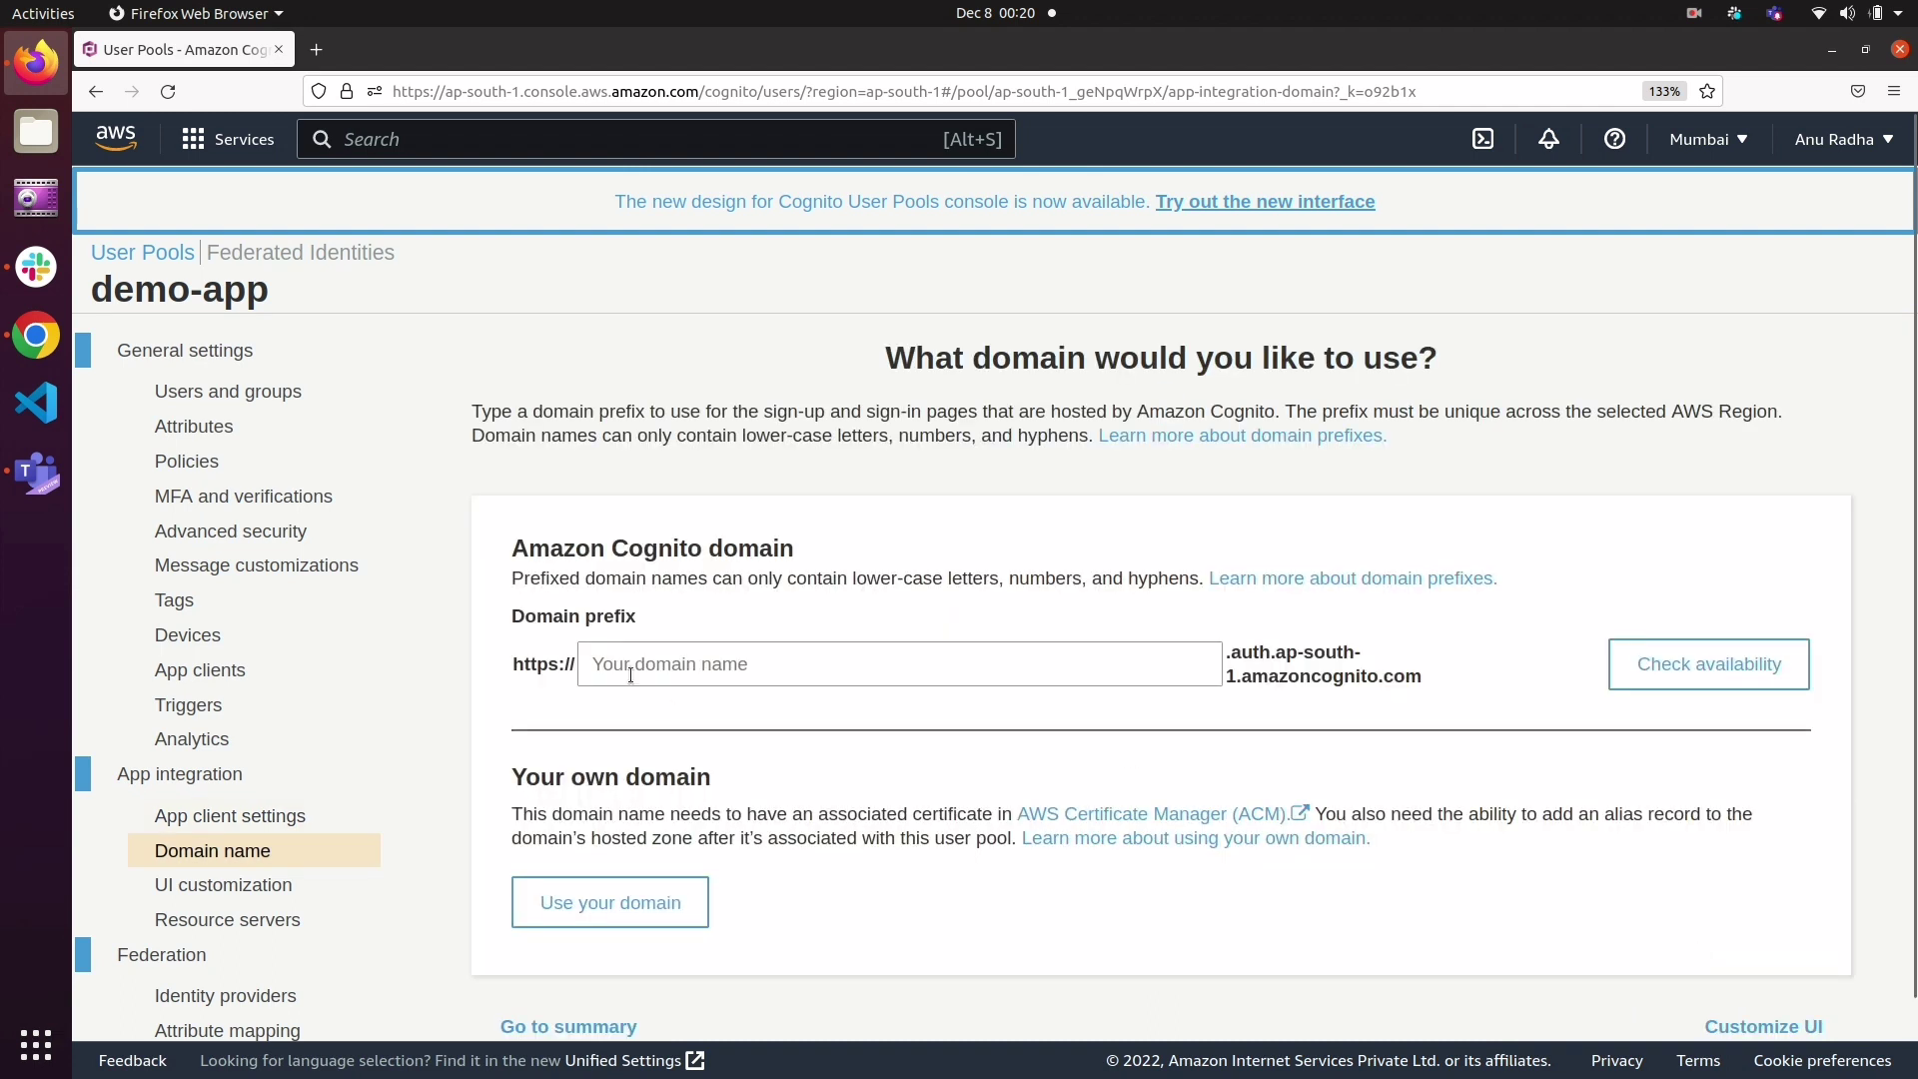
# Step: Enter mycheckdemodomiainname as the Amazon Cognito domain prefix and check its availability
pyautogui.click(630, 666)
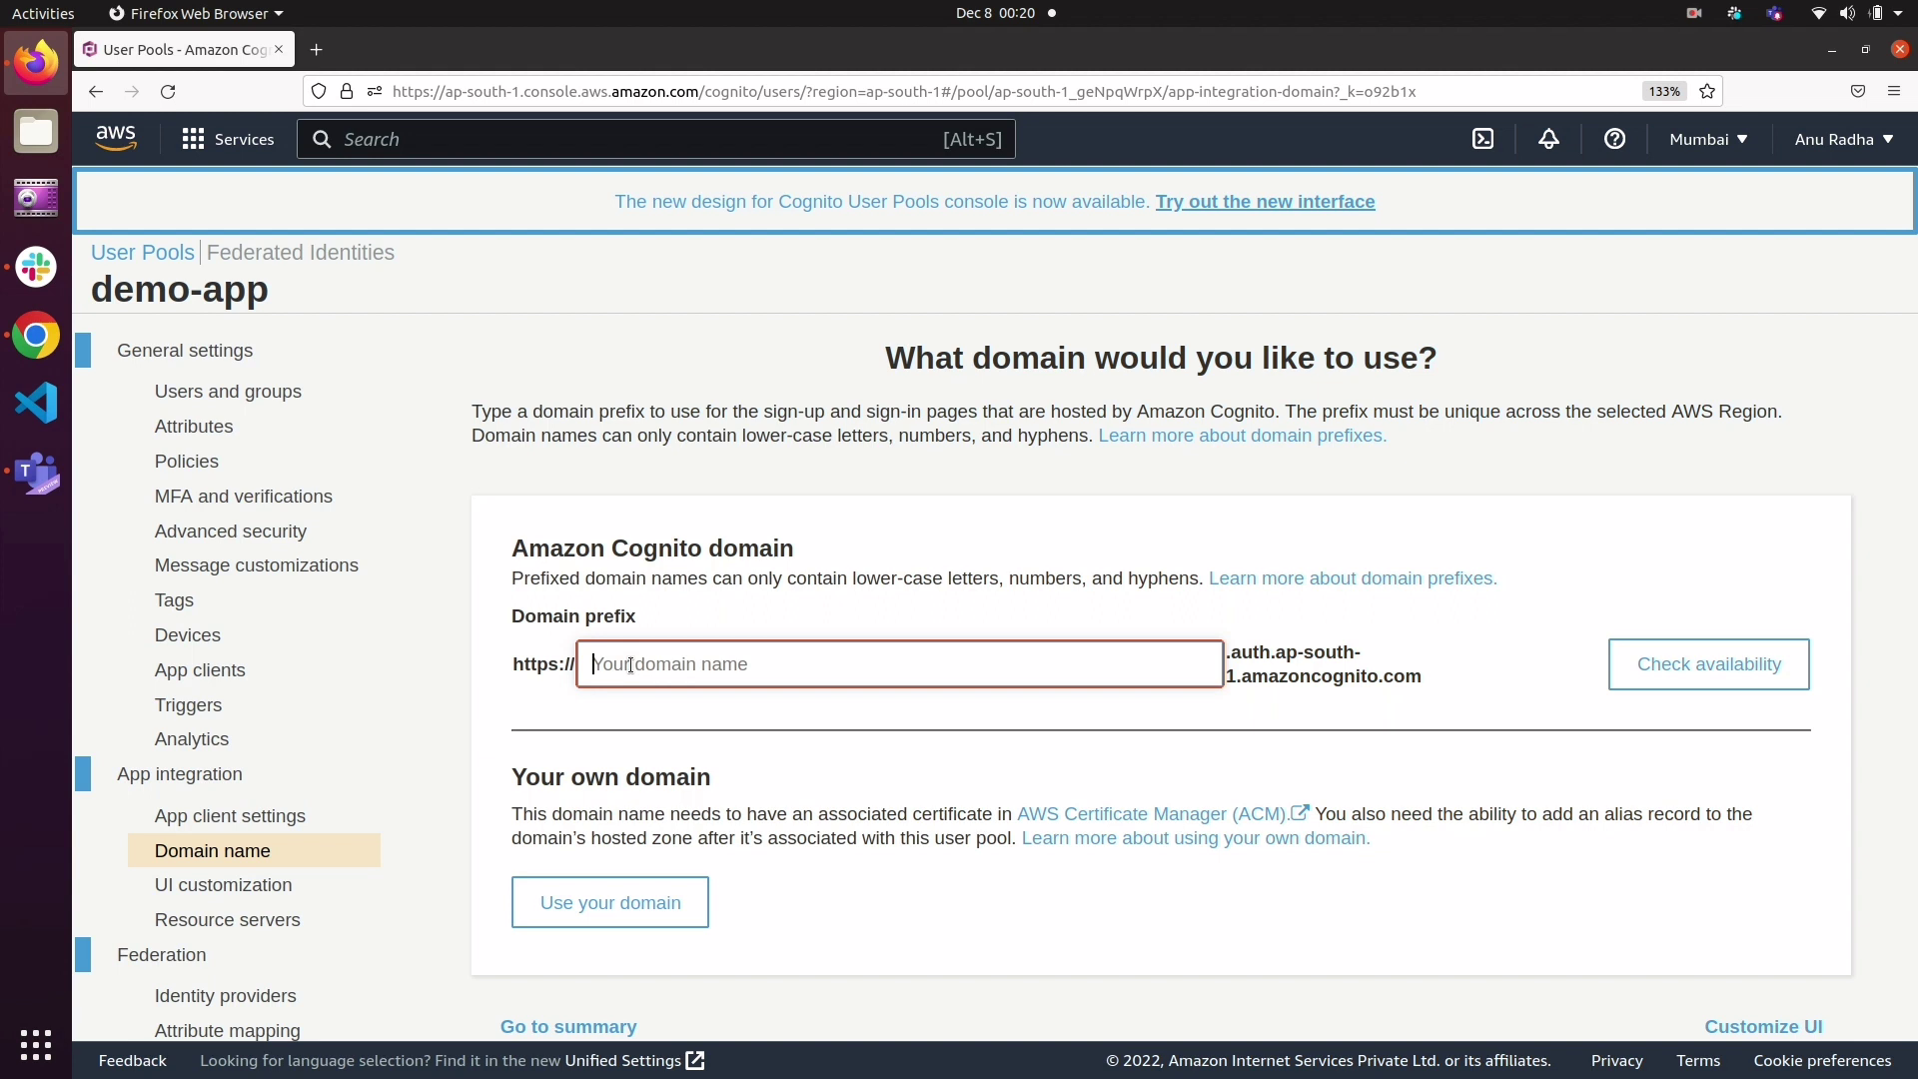
pyautogui.write('mych')
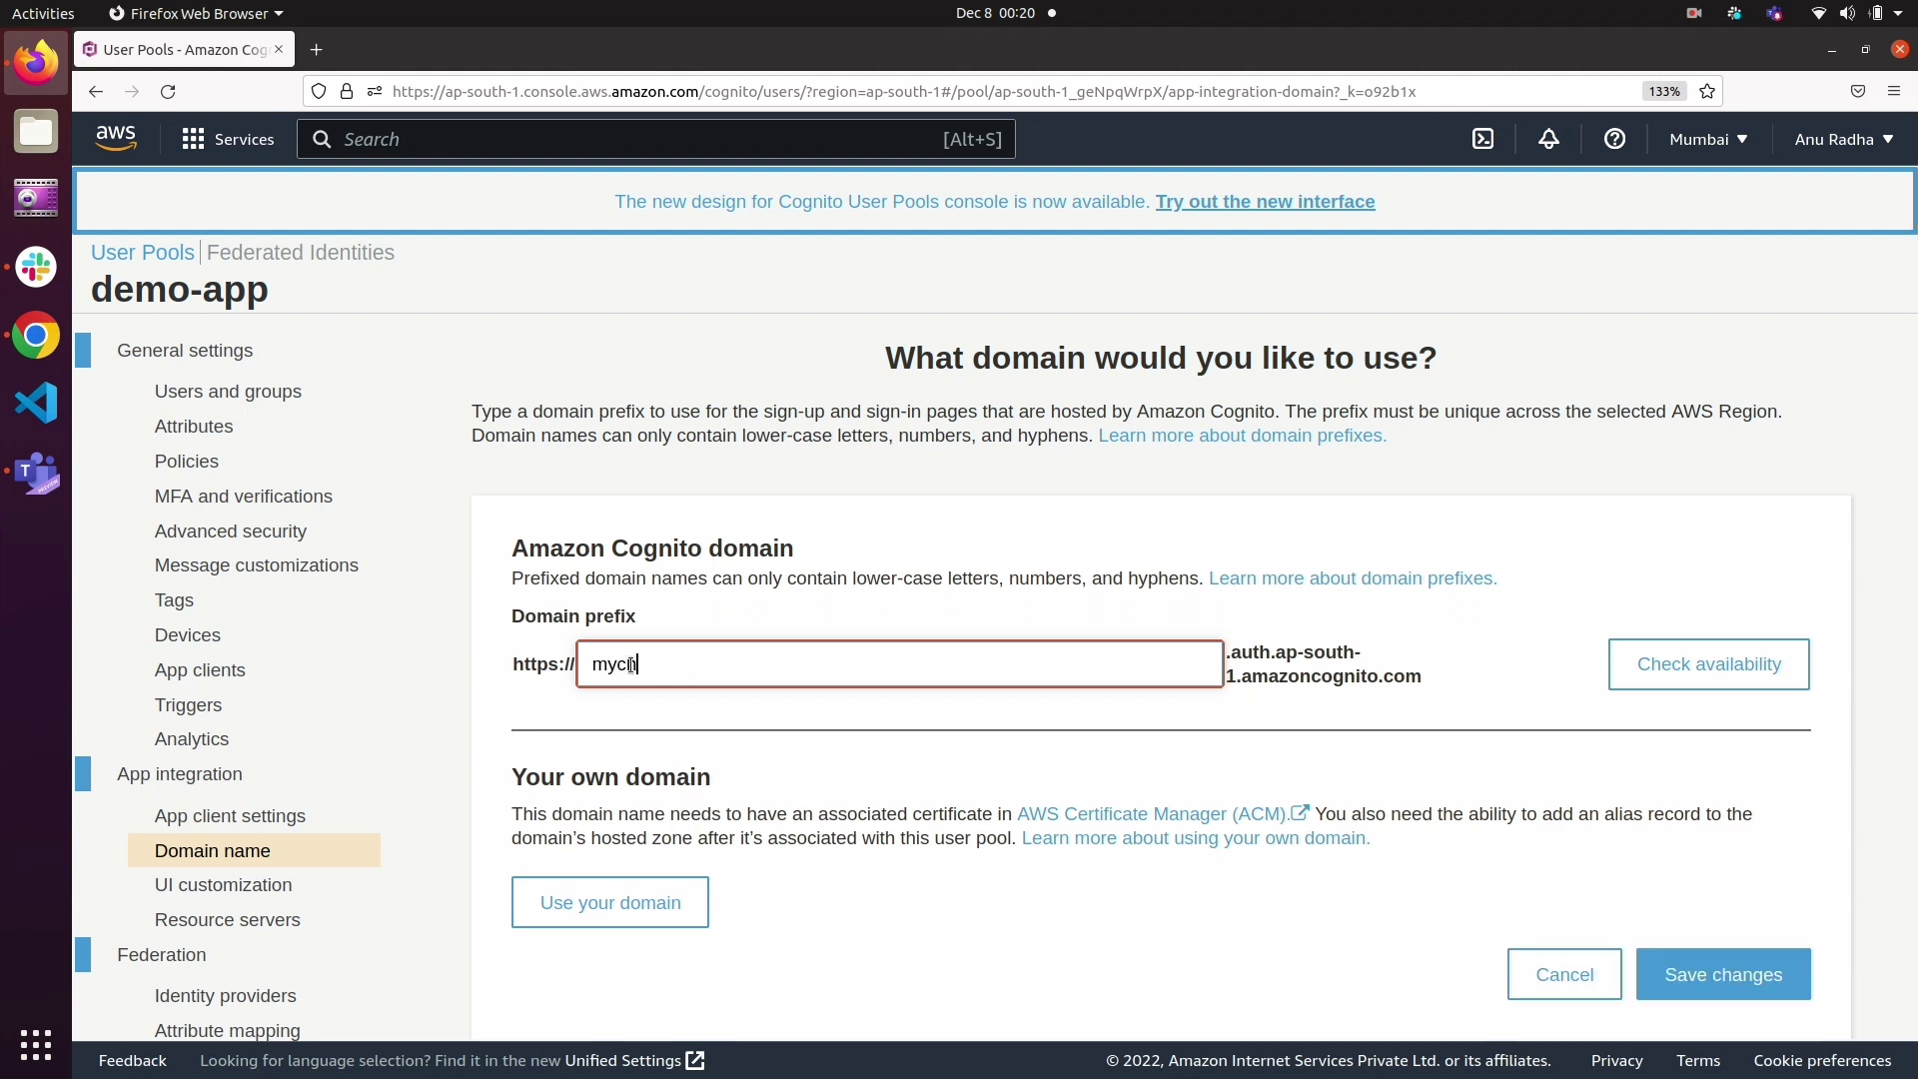
pyautogui.write('eckdemodomiain')
pyautogui.write('name')
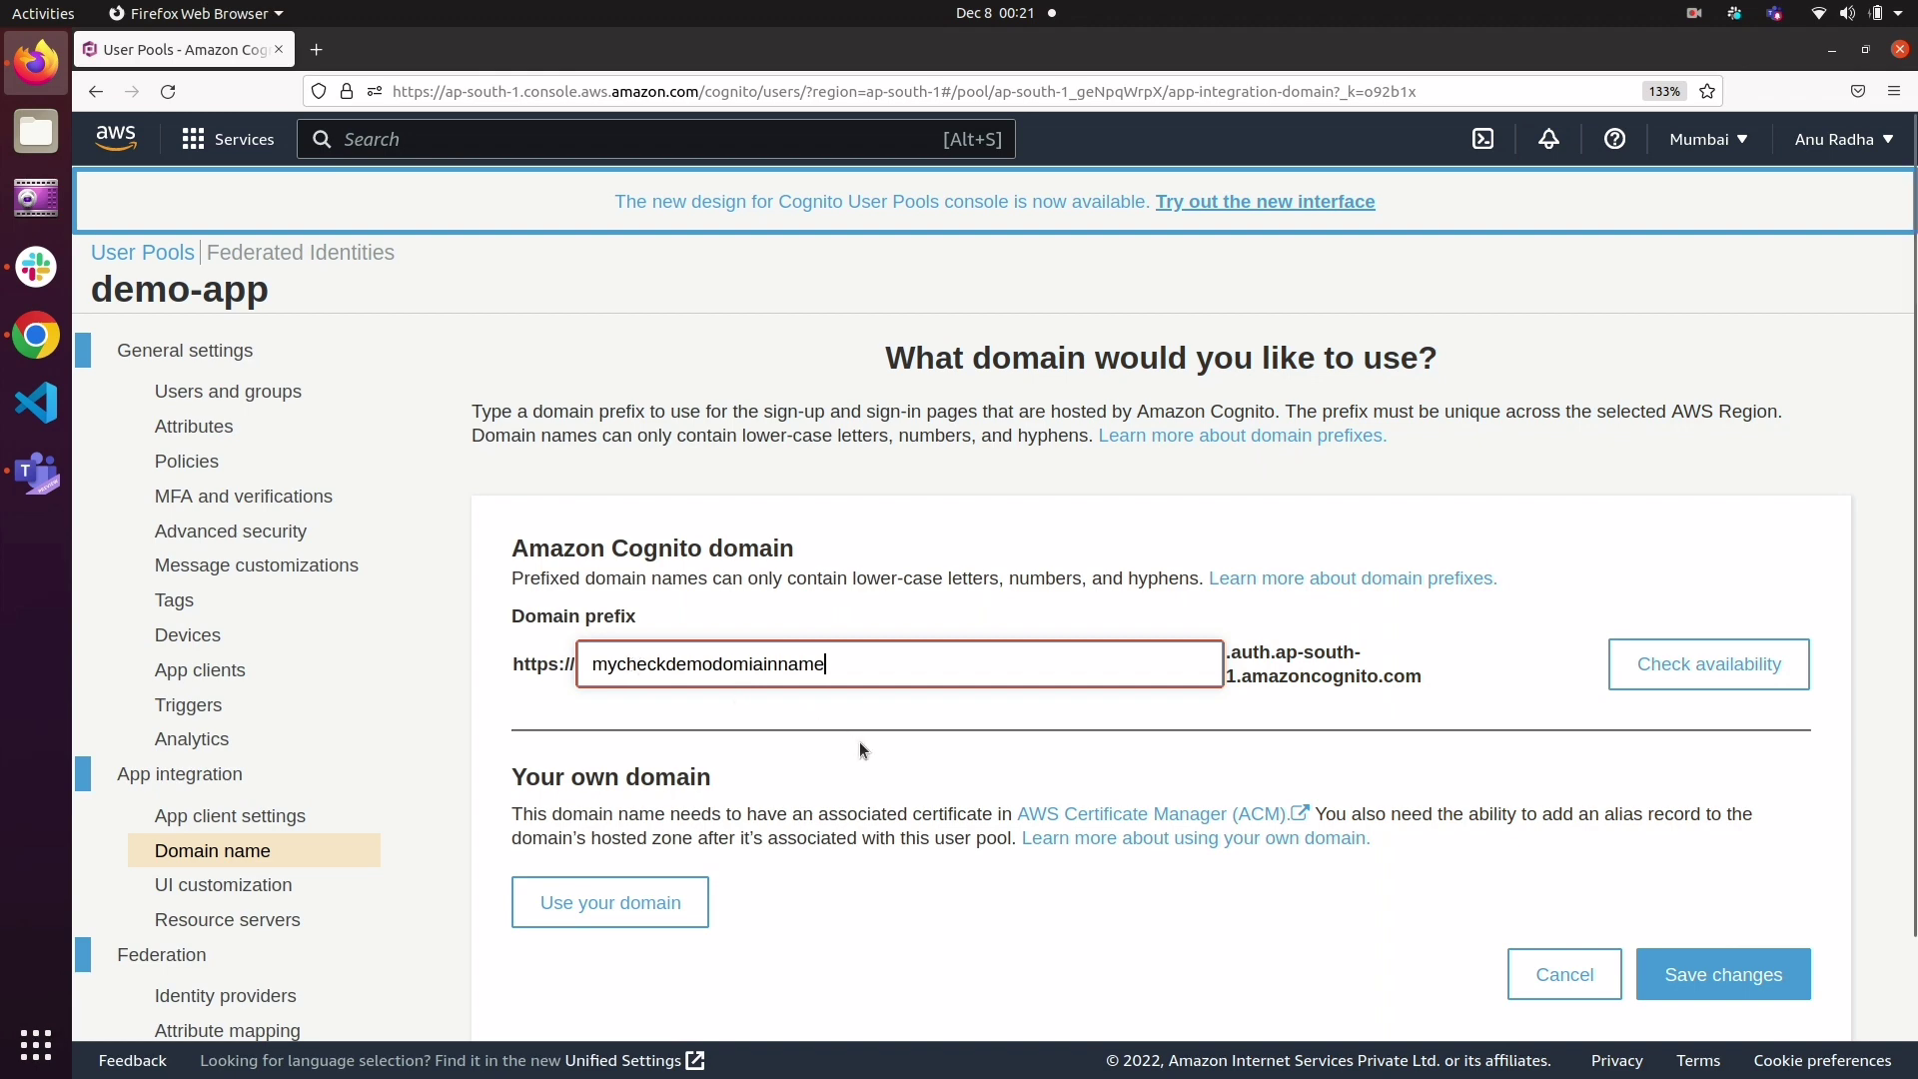
pyautogui.scroll(-3, 859, 742)
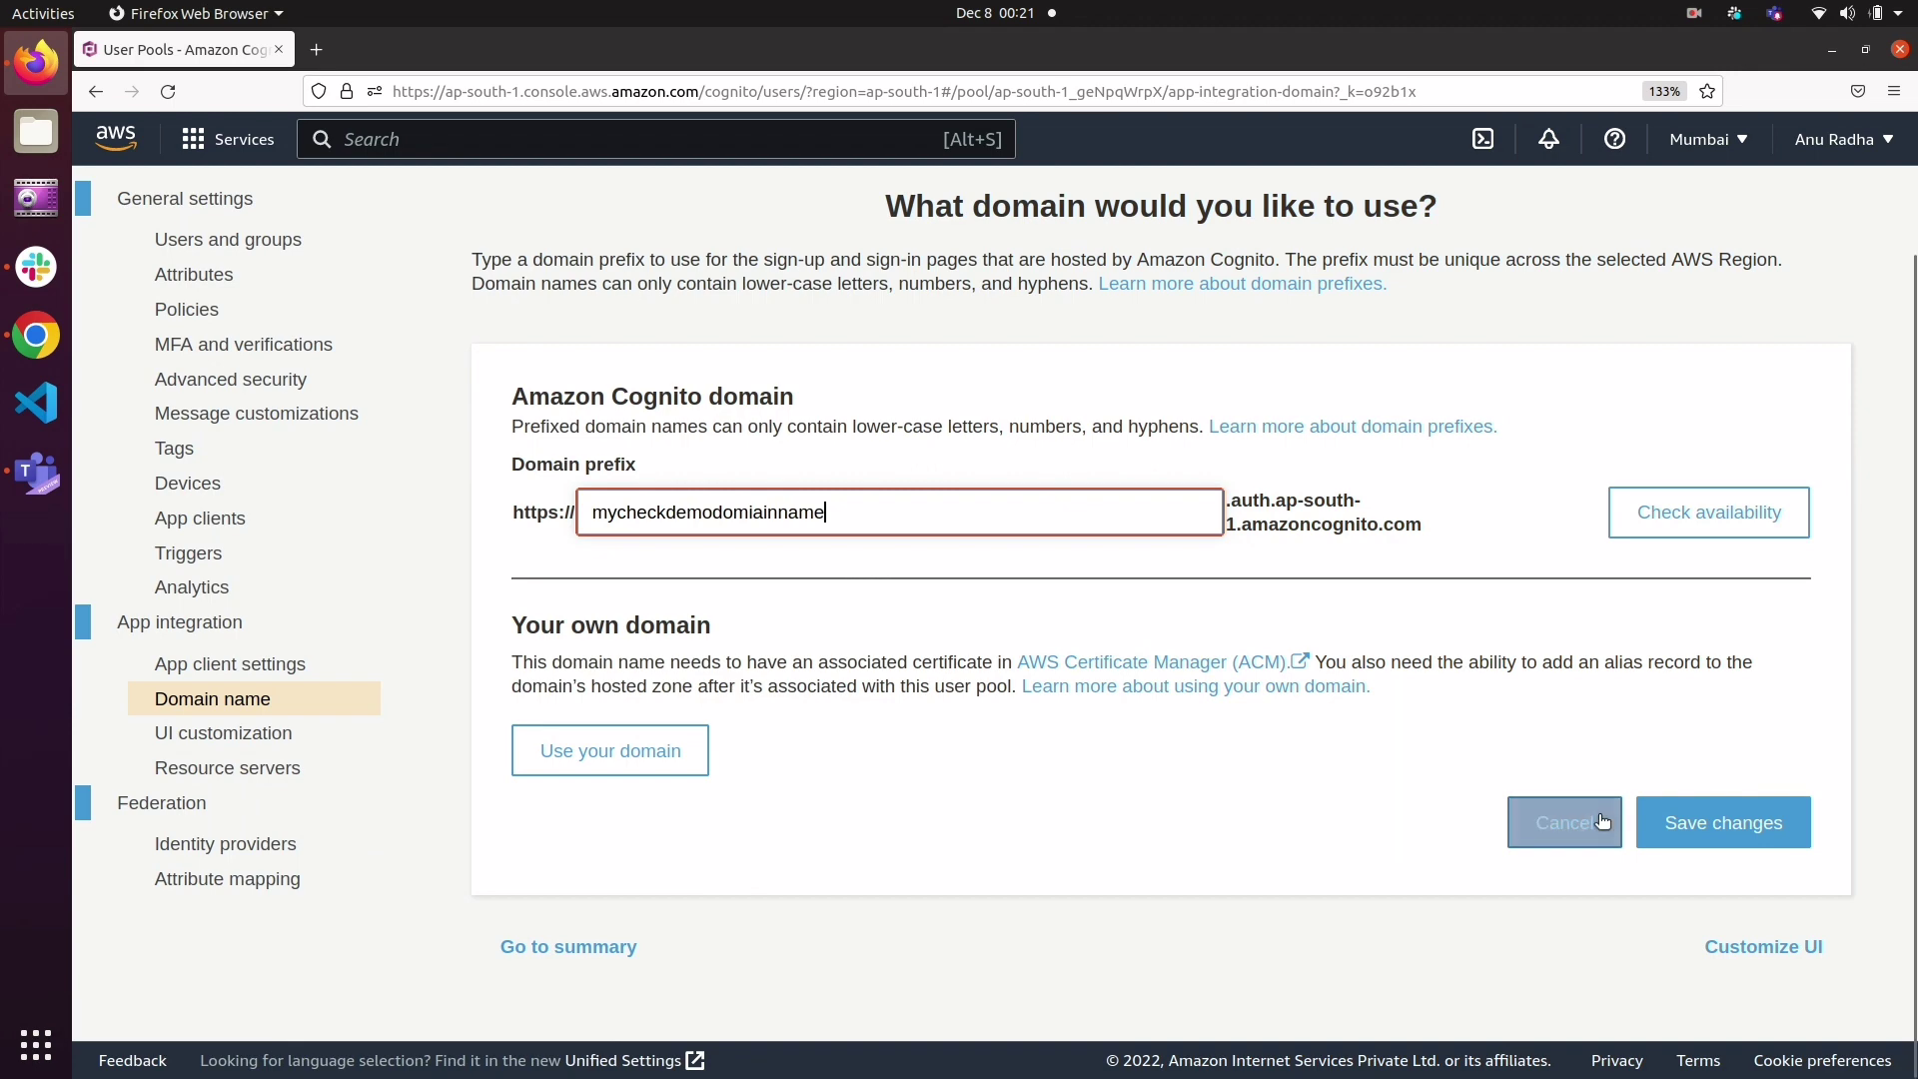
pyautogui.click(1720, 512)
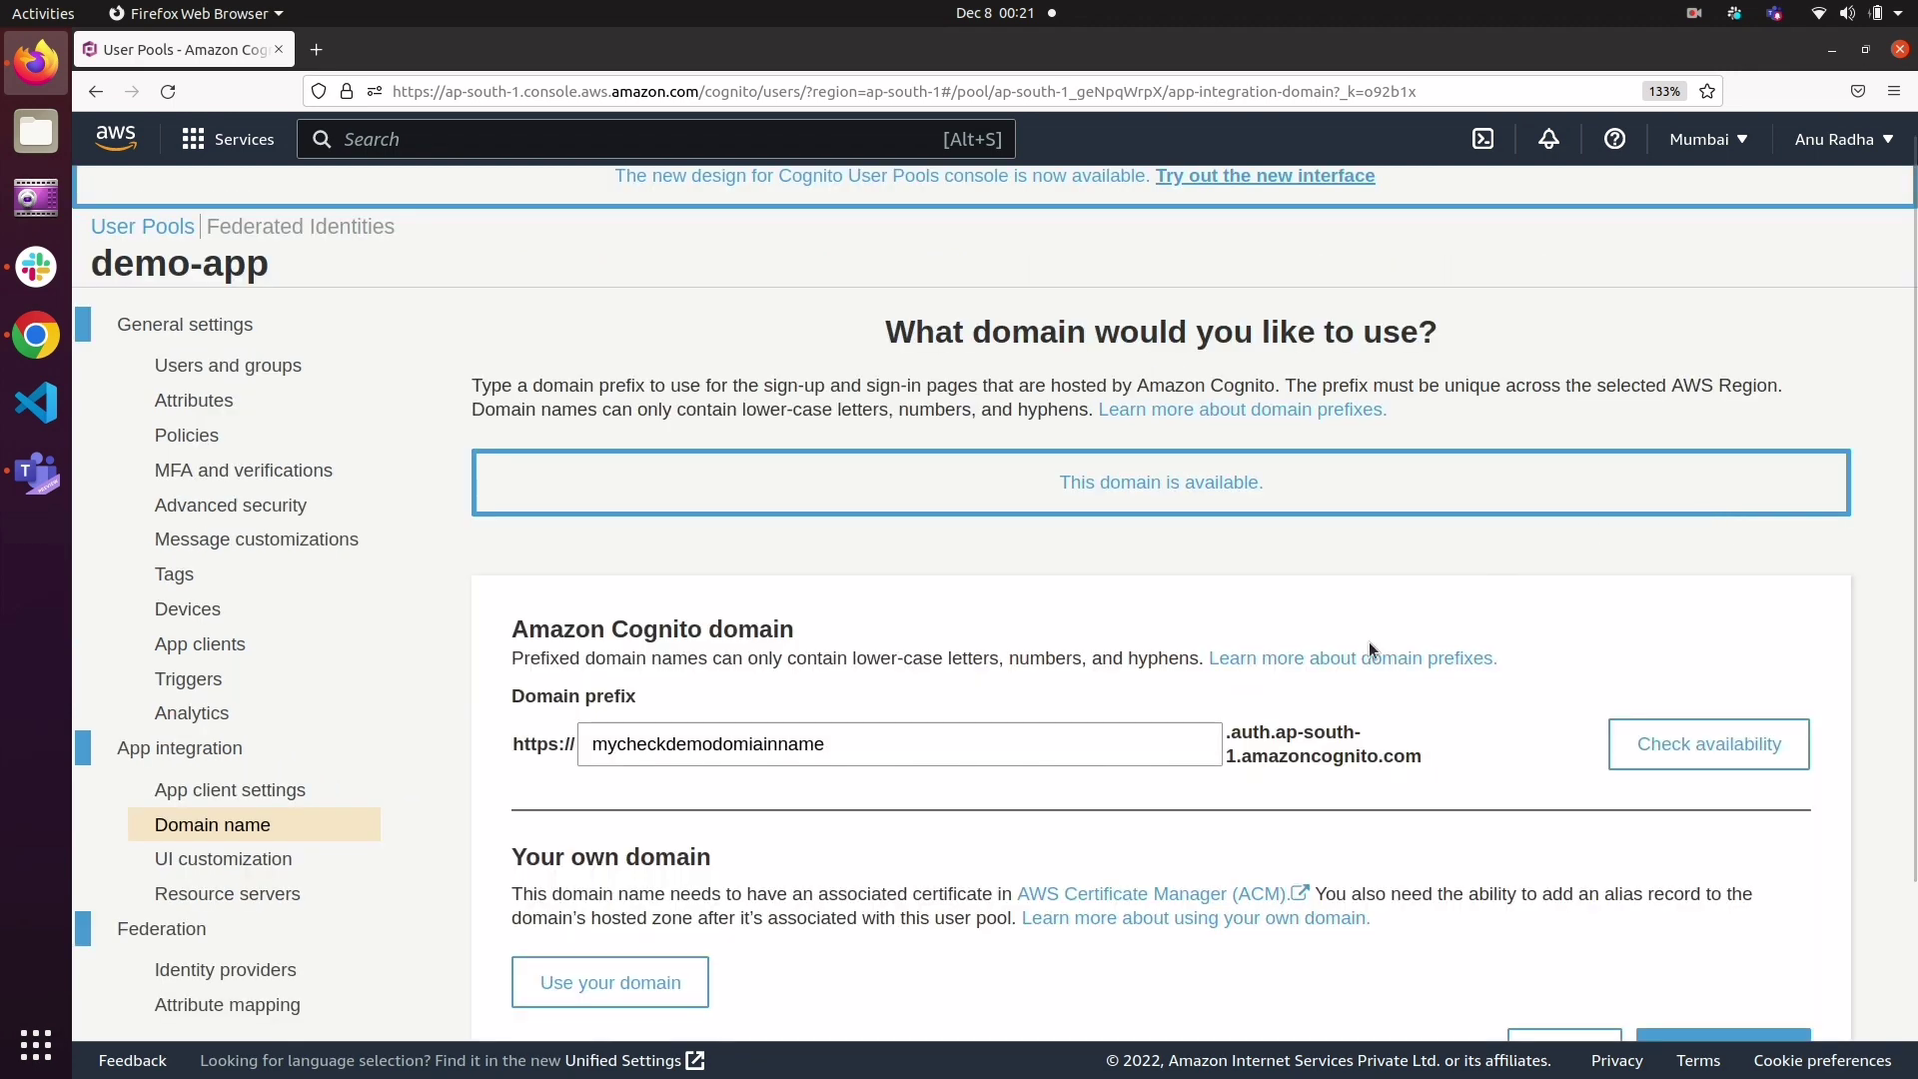
pyautogui.scroll(-3, 1402, 661)
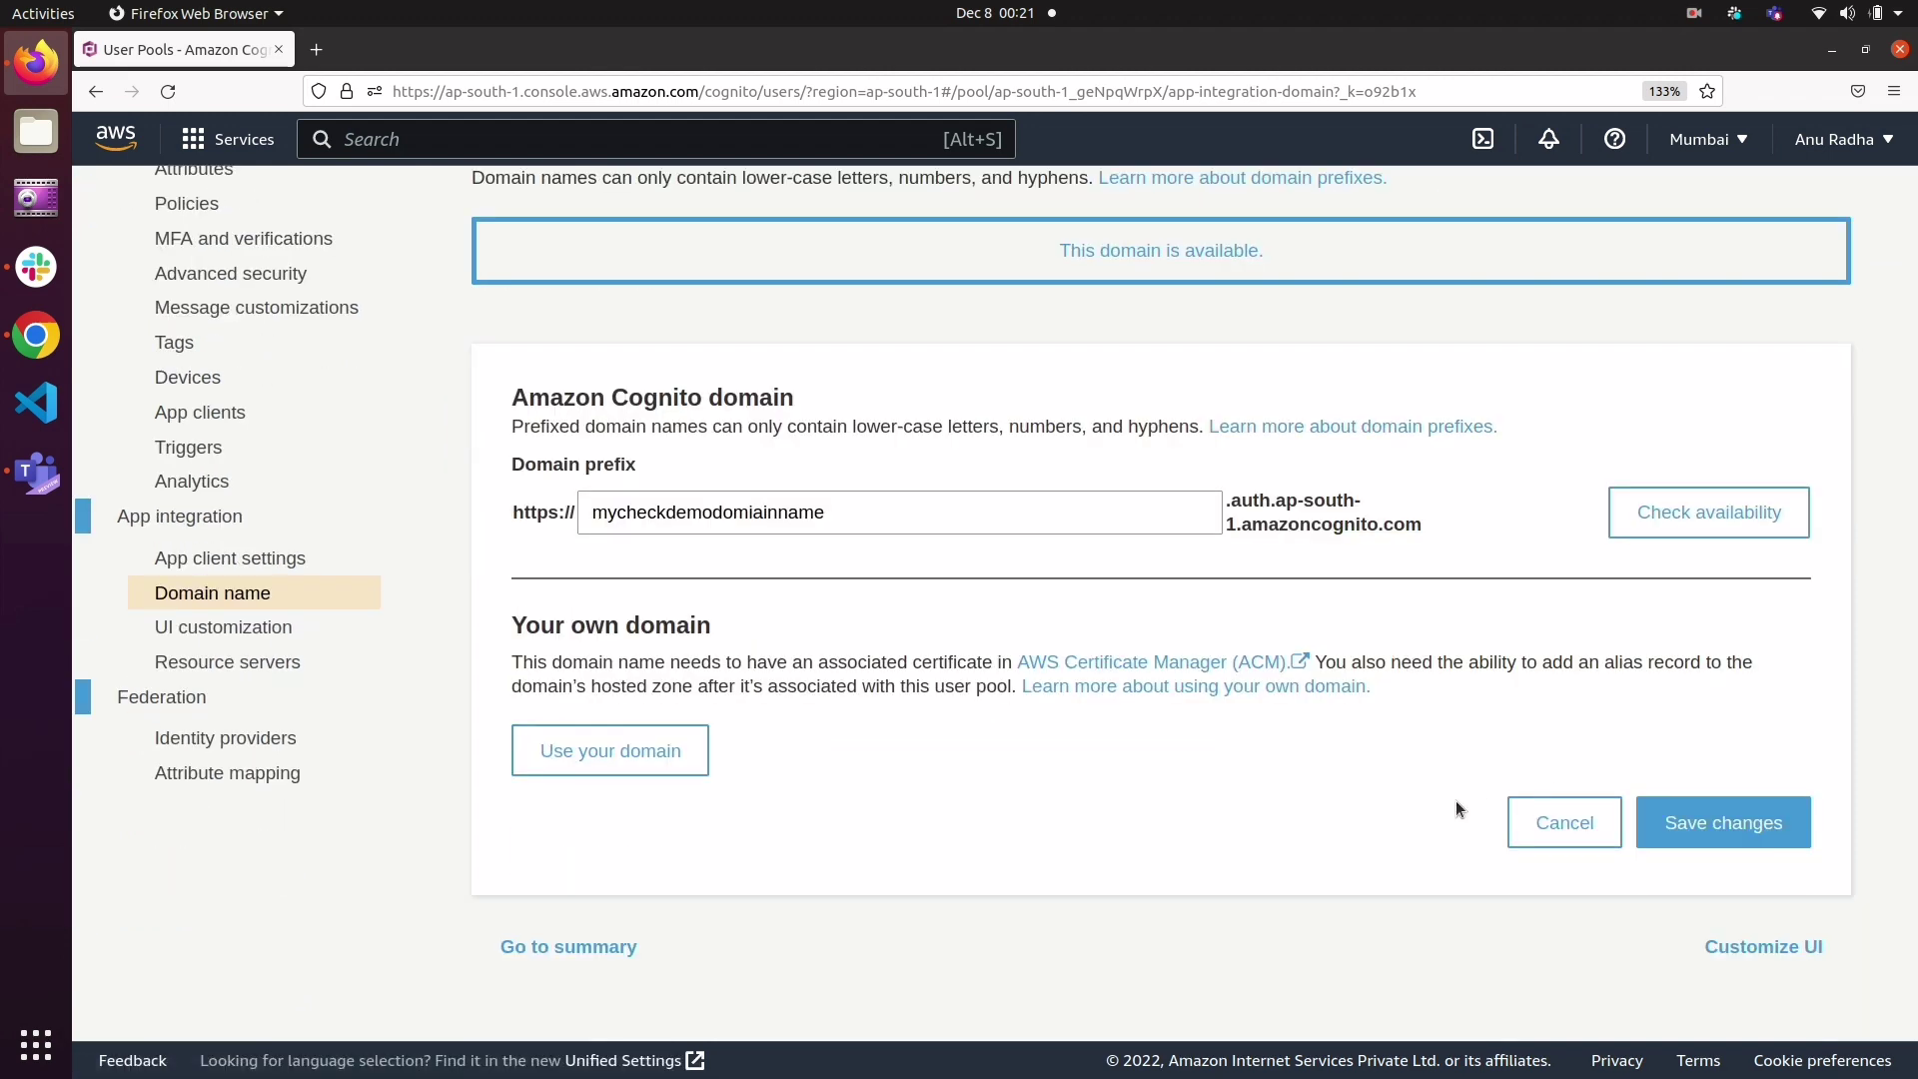
# Step: Check the availability of the domain prefix mycheckdemodomiainname again and save it as the user pool's Amazon Cognito domain
pyautogui.click(1709, 512)
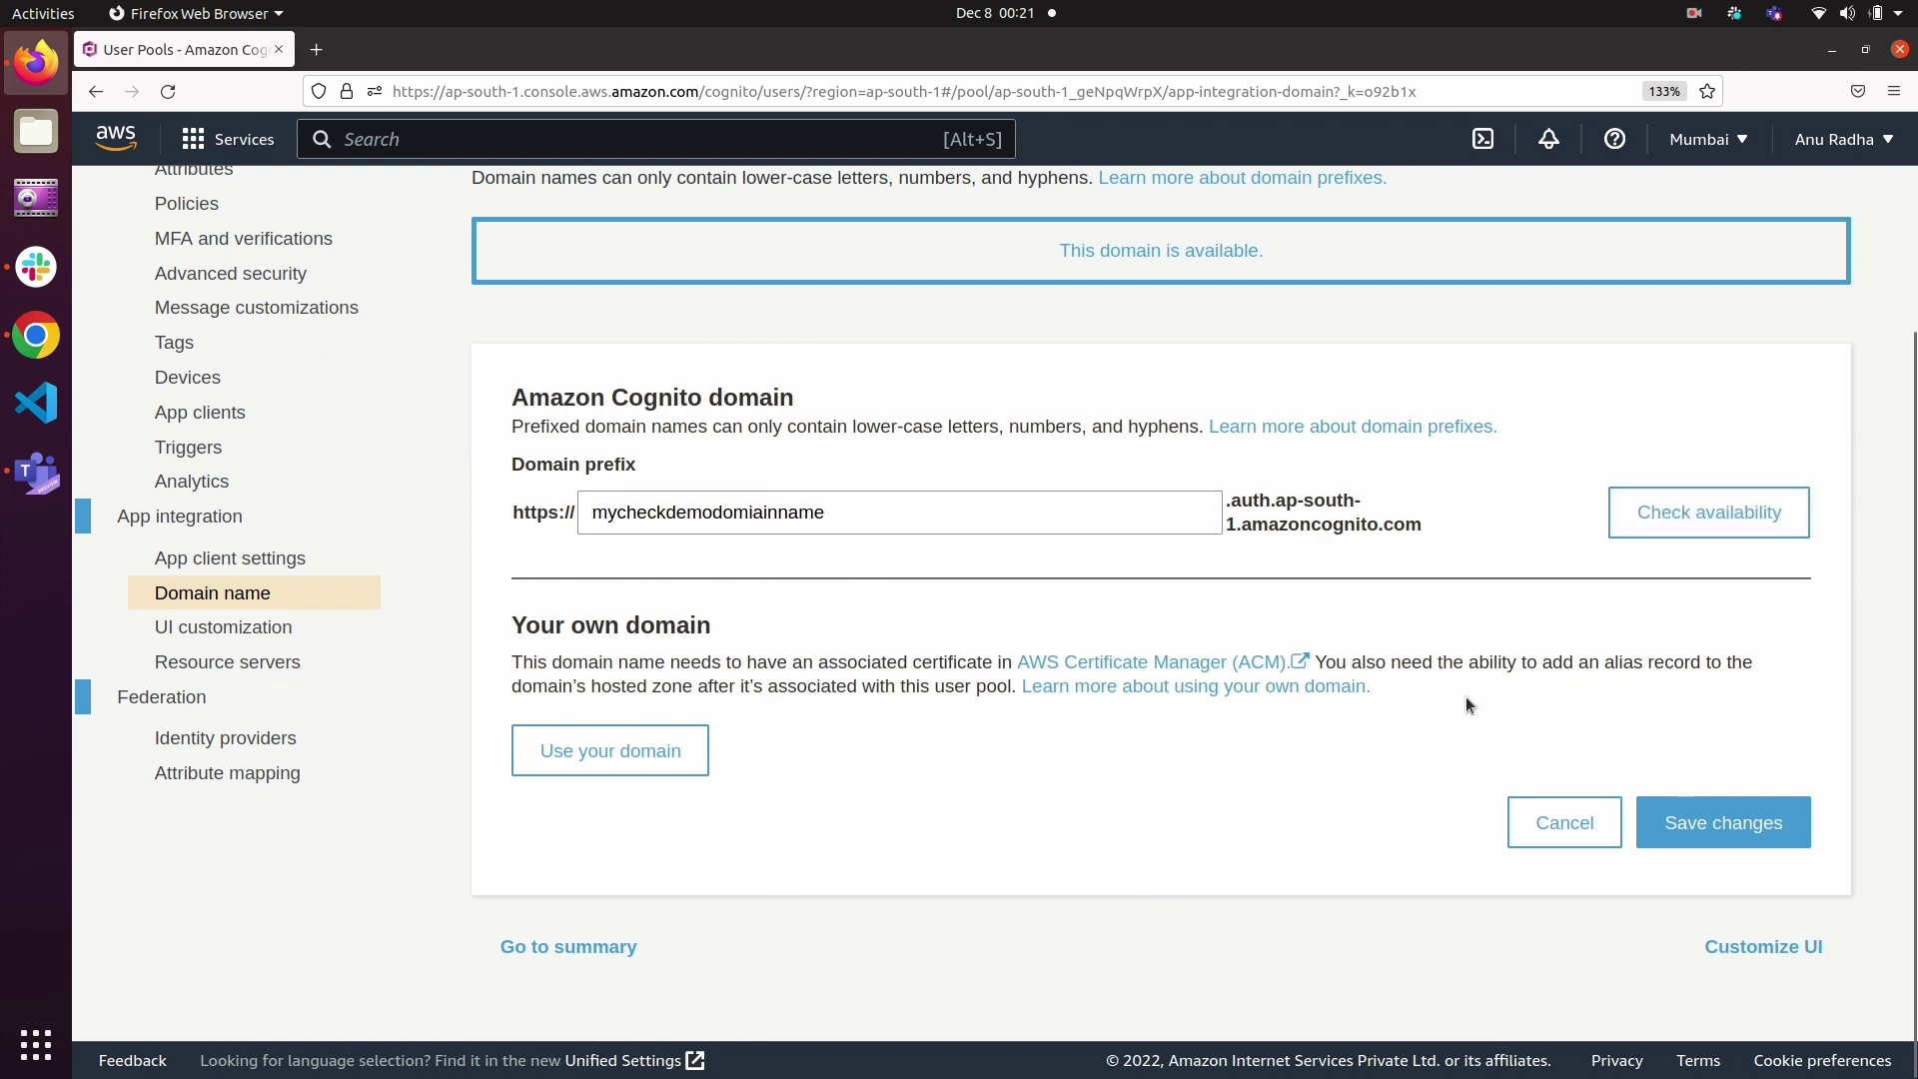
pyautogui.click(1688, 804)
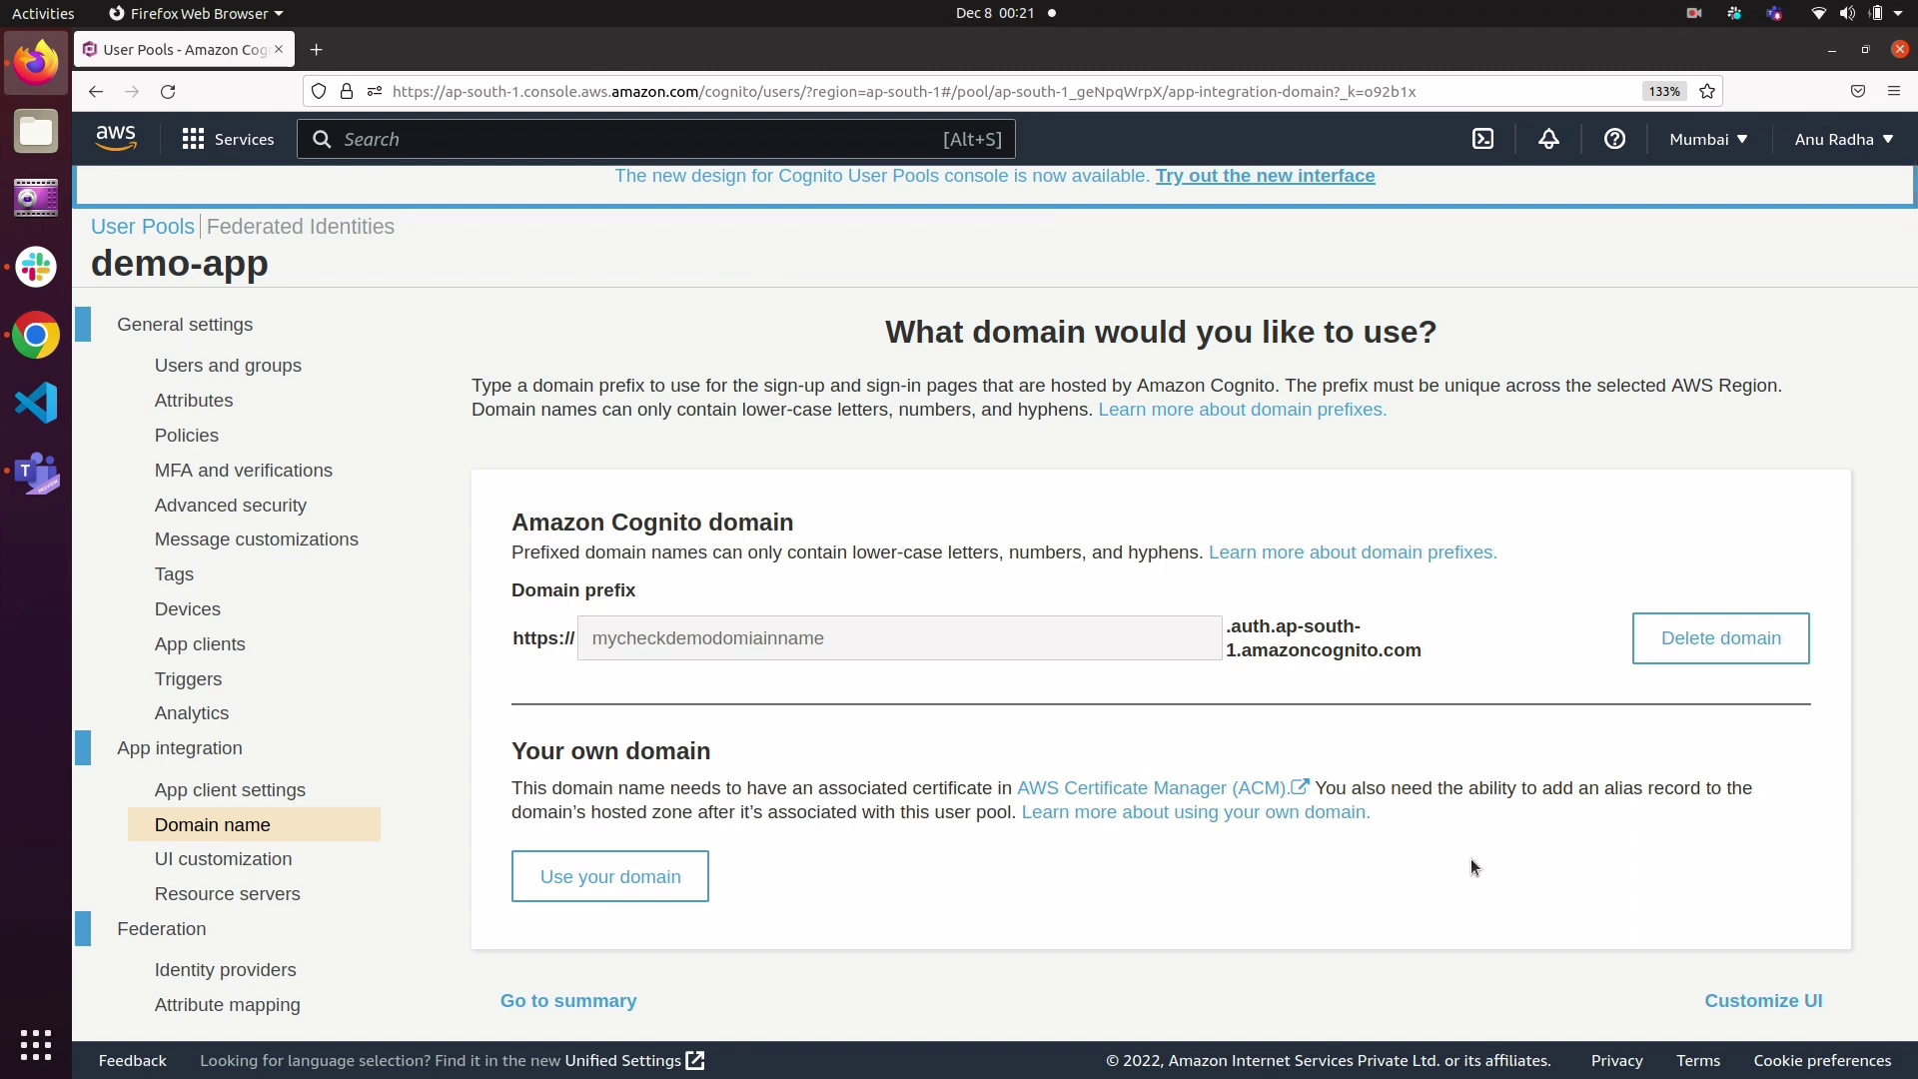
# Step: Launch the hosted UI from the demo-appclient settings
pyautogui.scroll(-1, 1470, 861)
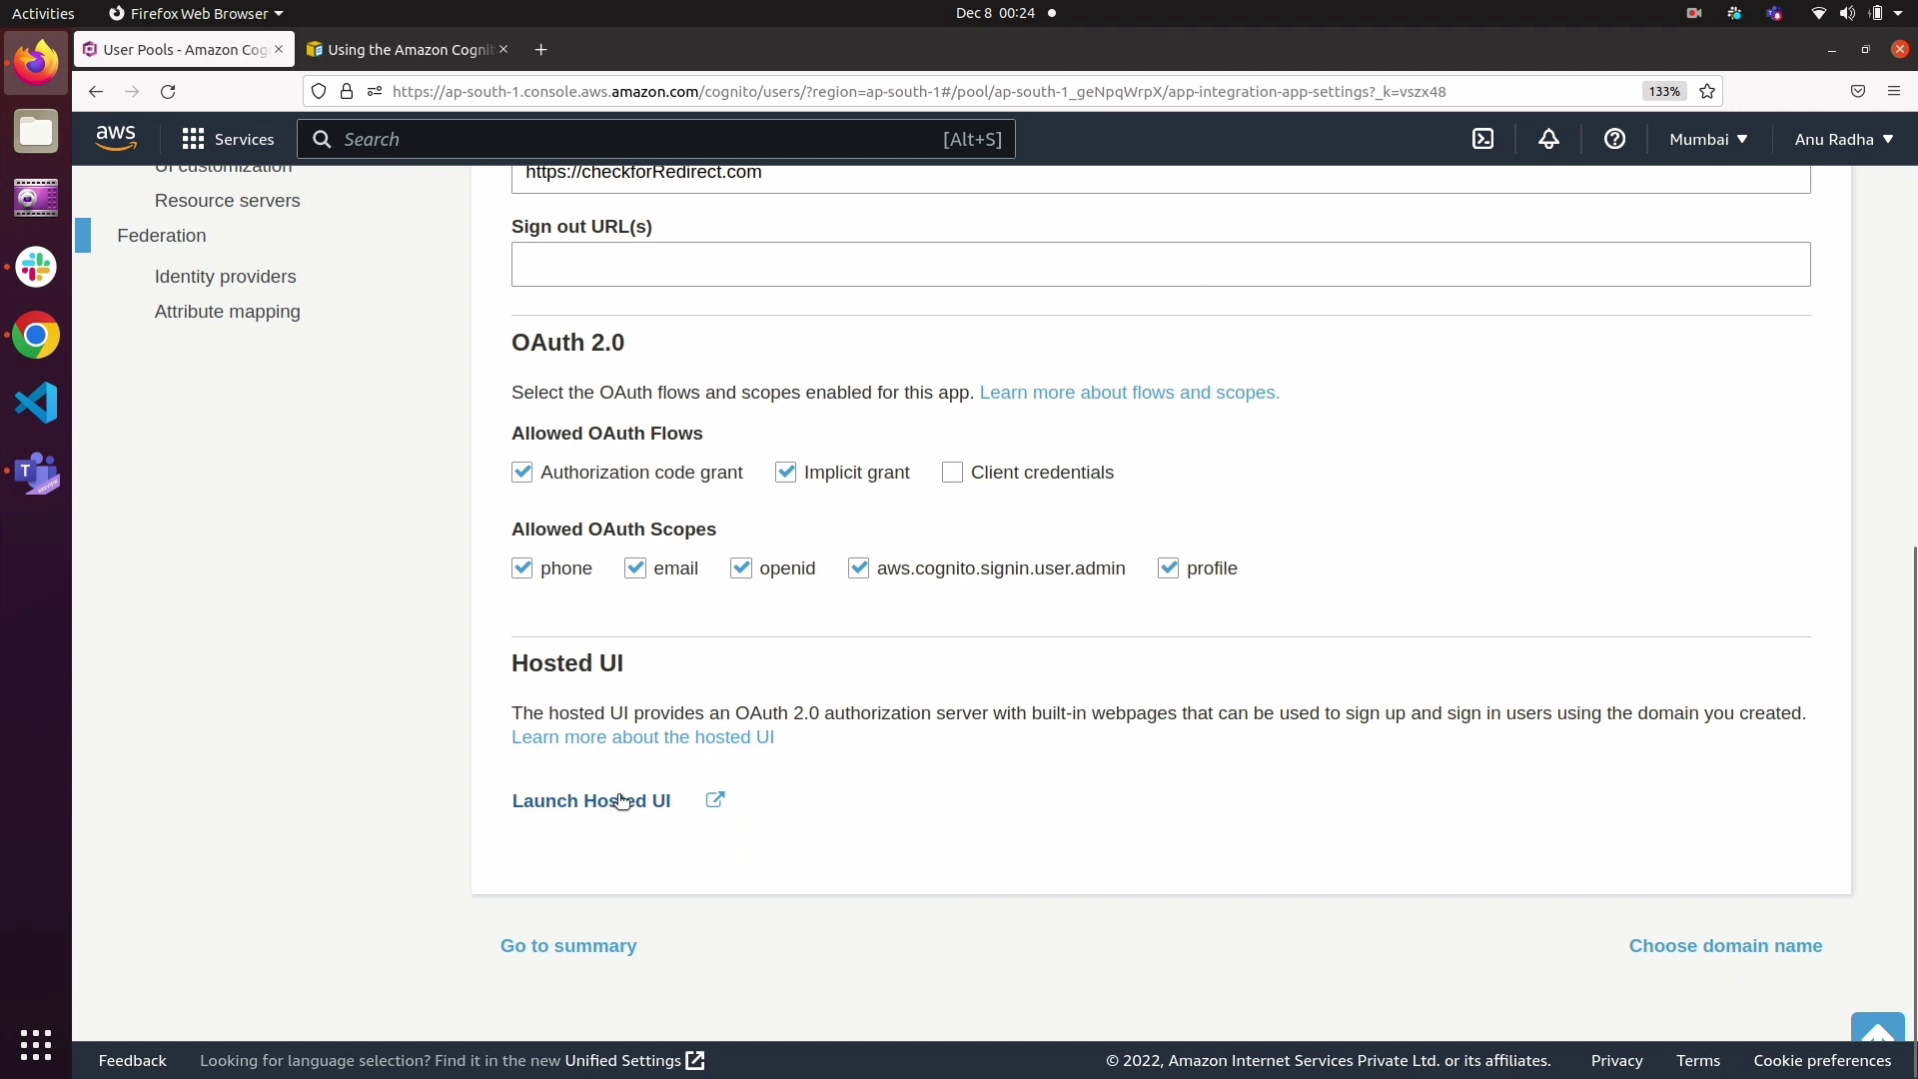
pyautogui.click(622, 800)
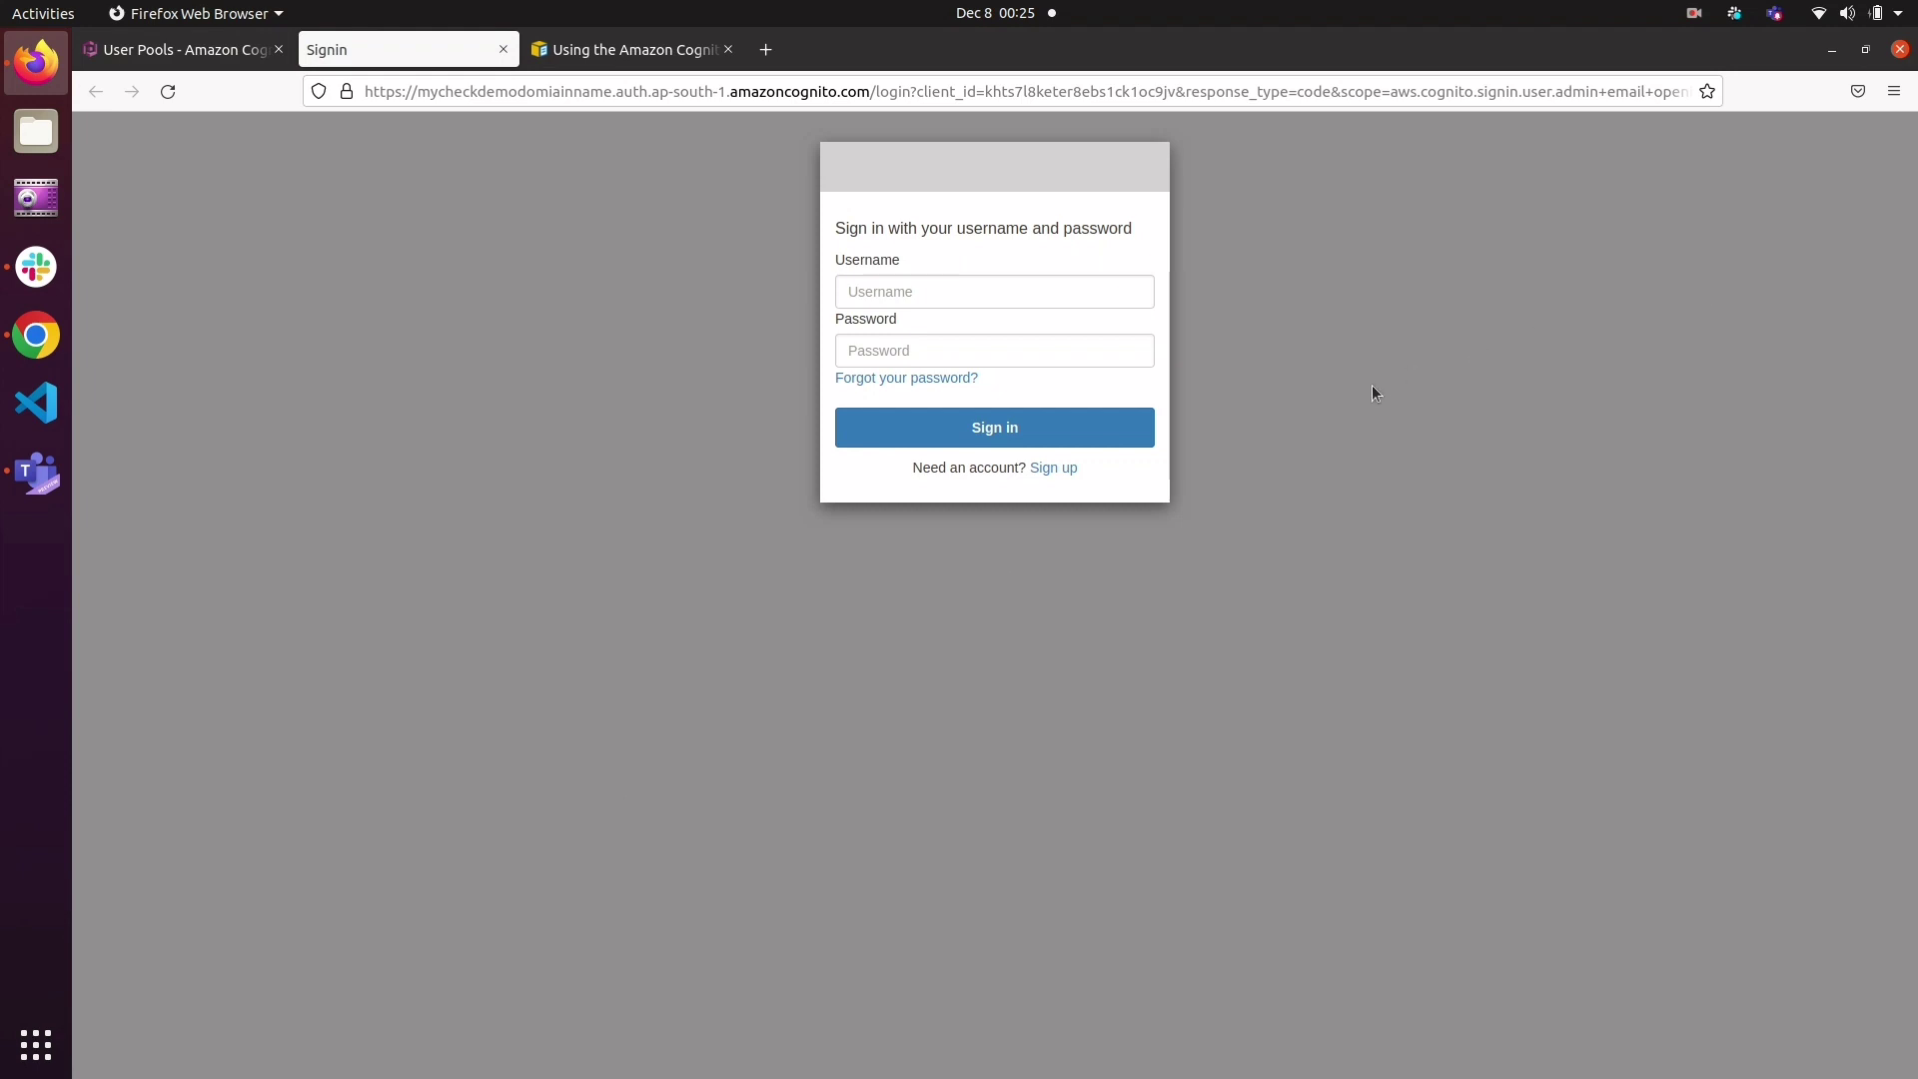
pyautogui.click(1701, 15)
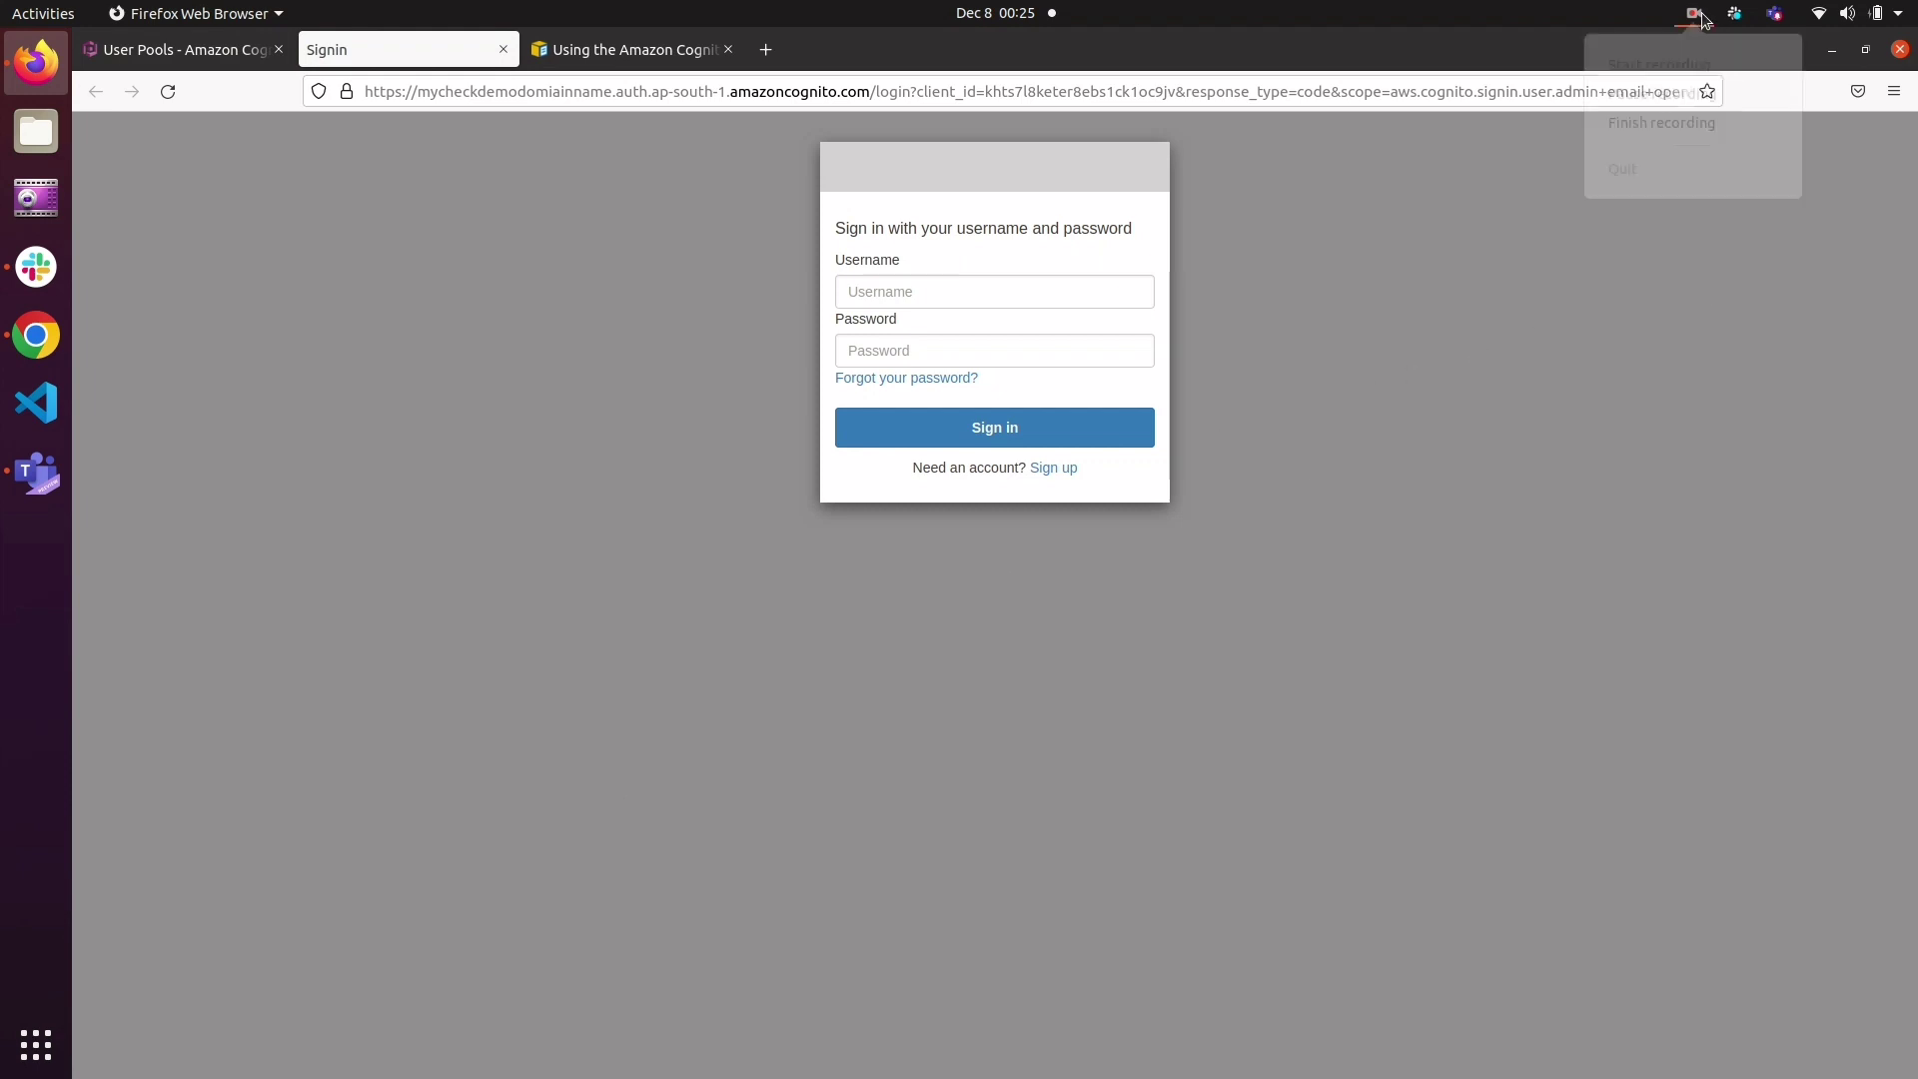
pyautogui.click(1697, 98)
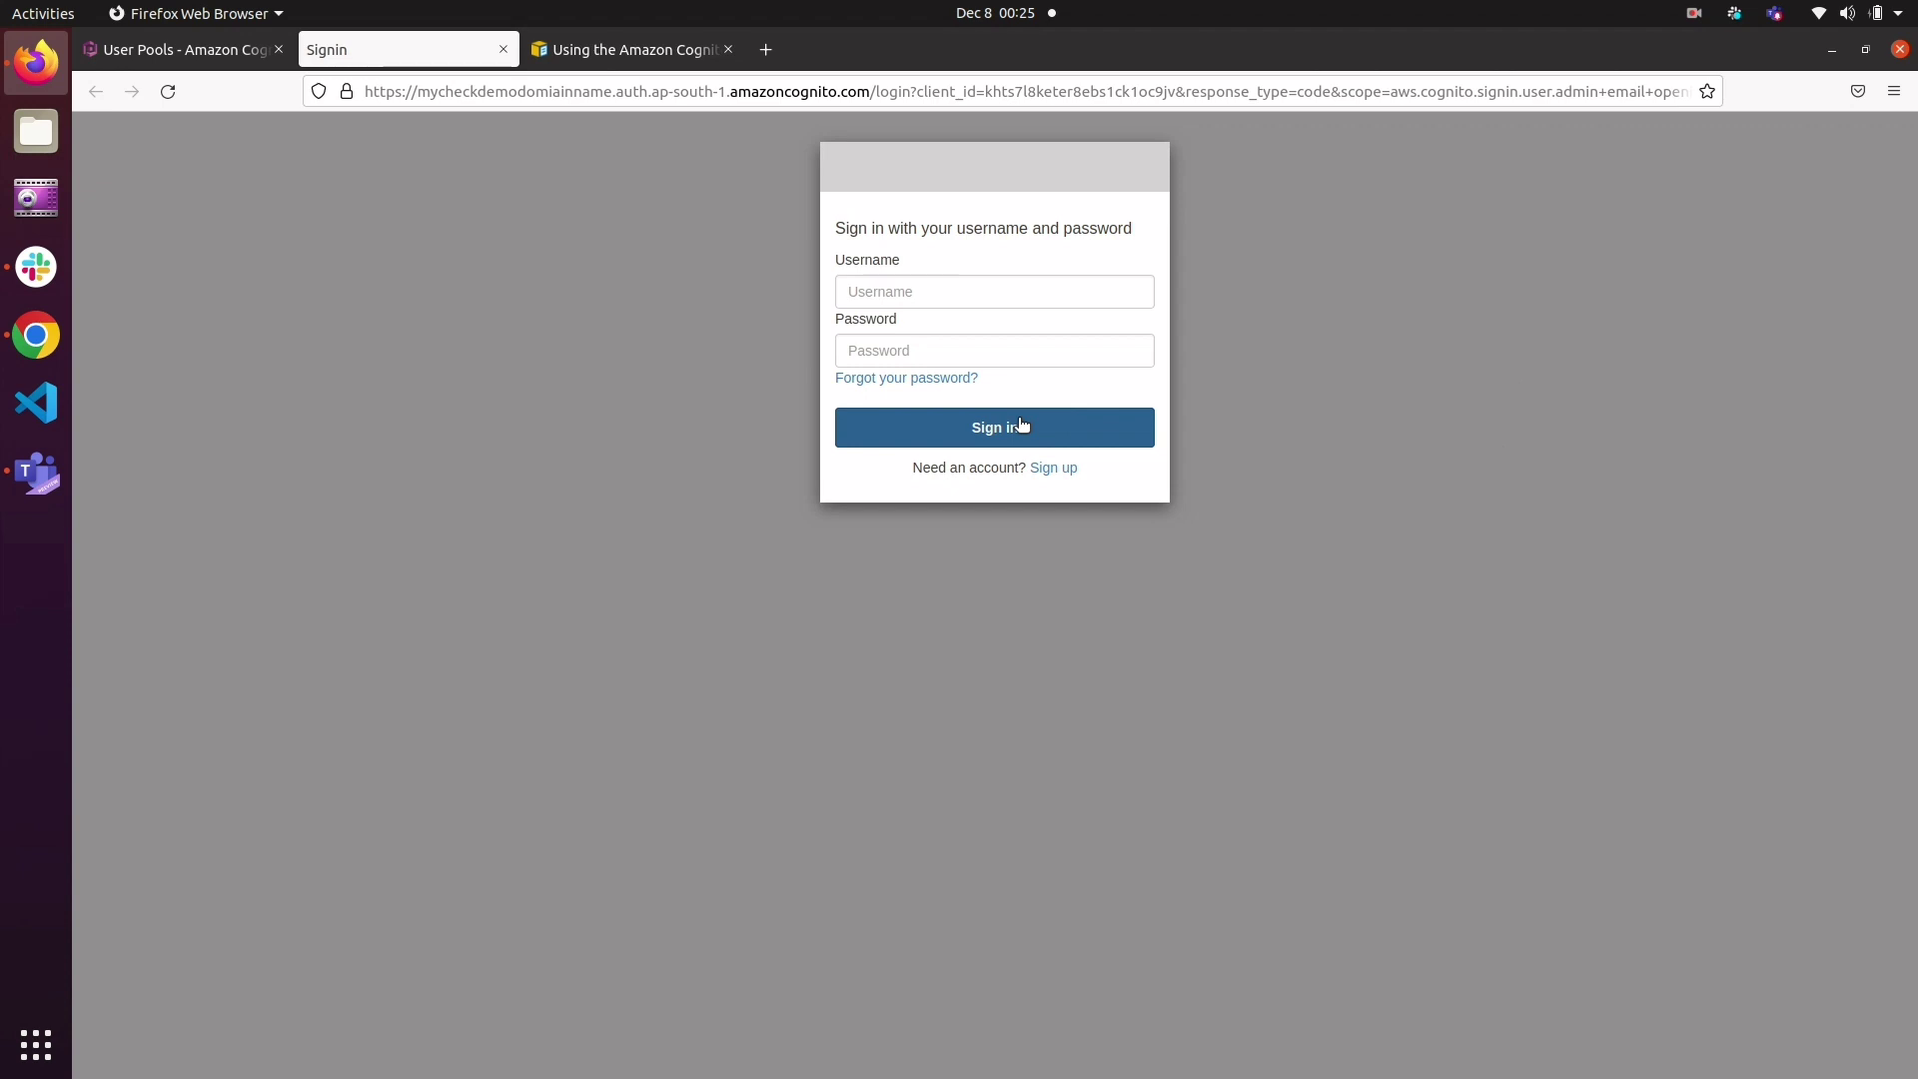
# Step: Enter the account's username on the hosted sign-in page
pyautogui.click(905, 293)
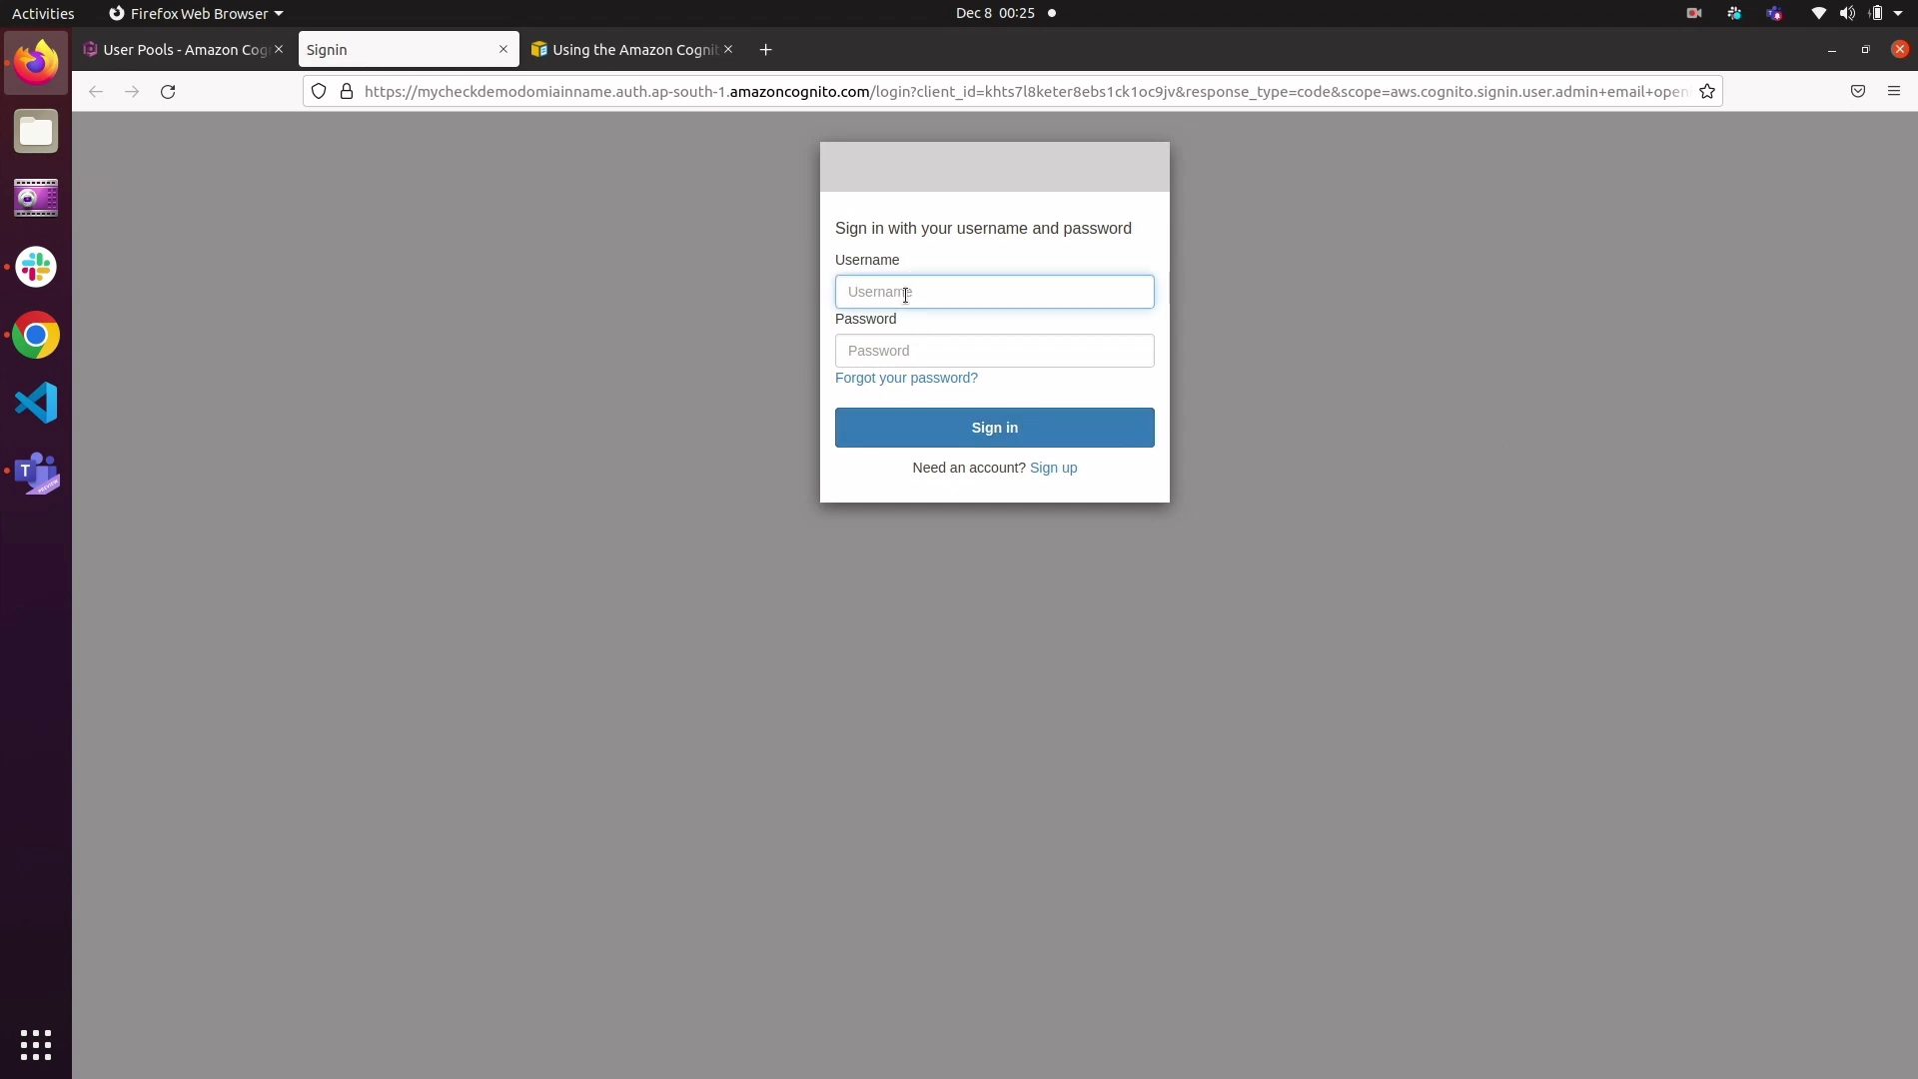
pyautogui.write('abc.demo')
pyautogui.write('@')
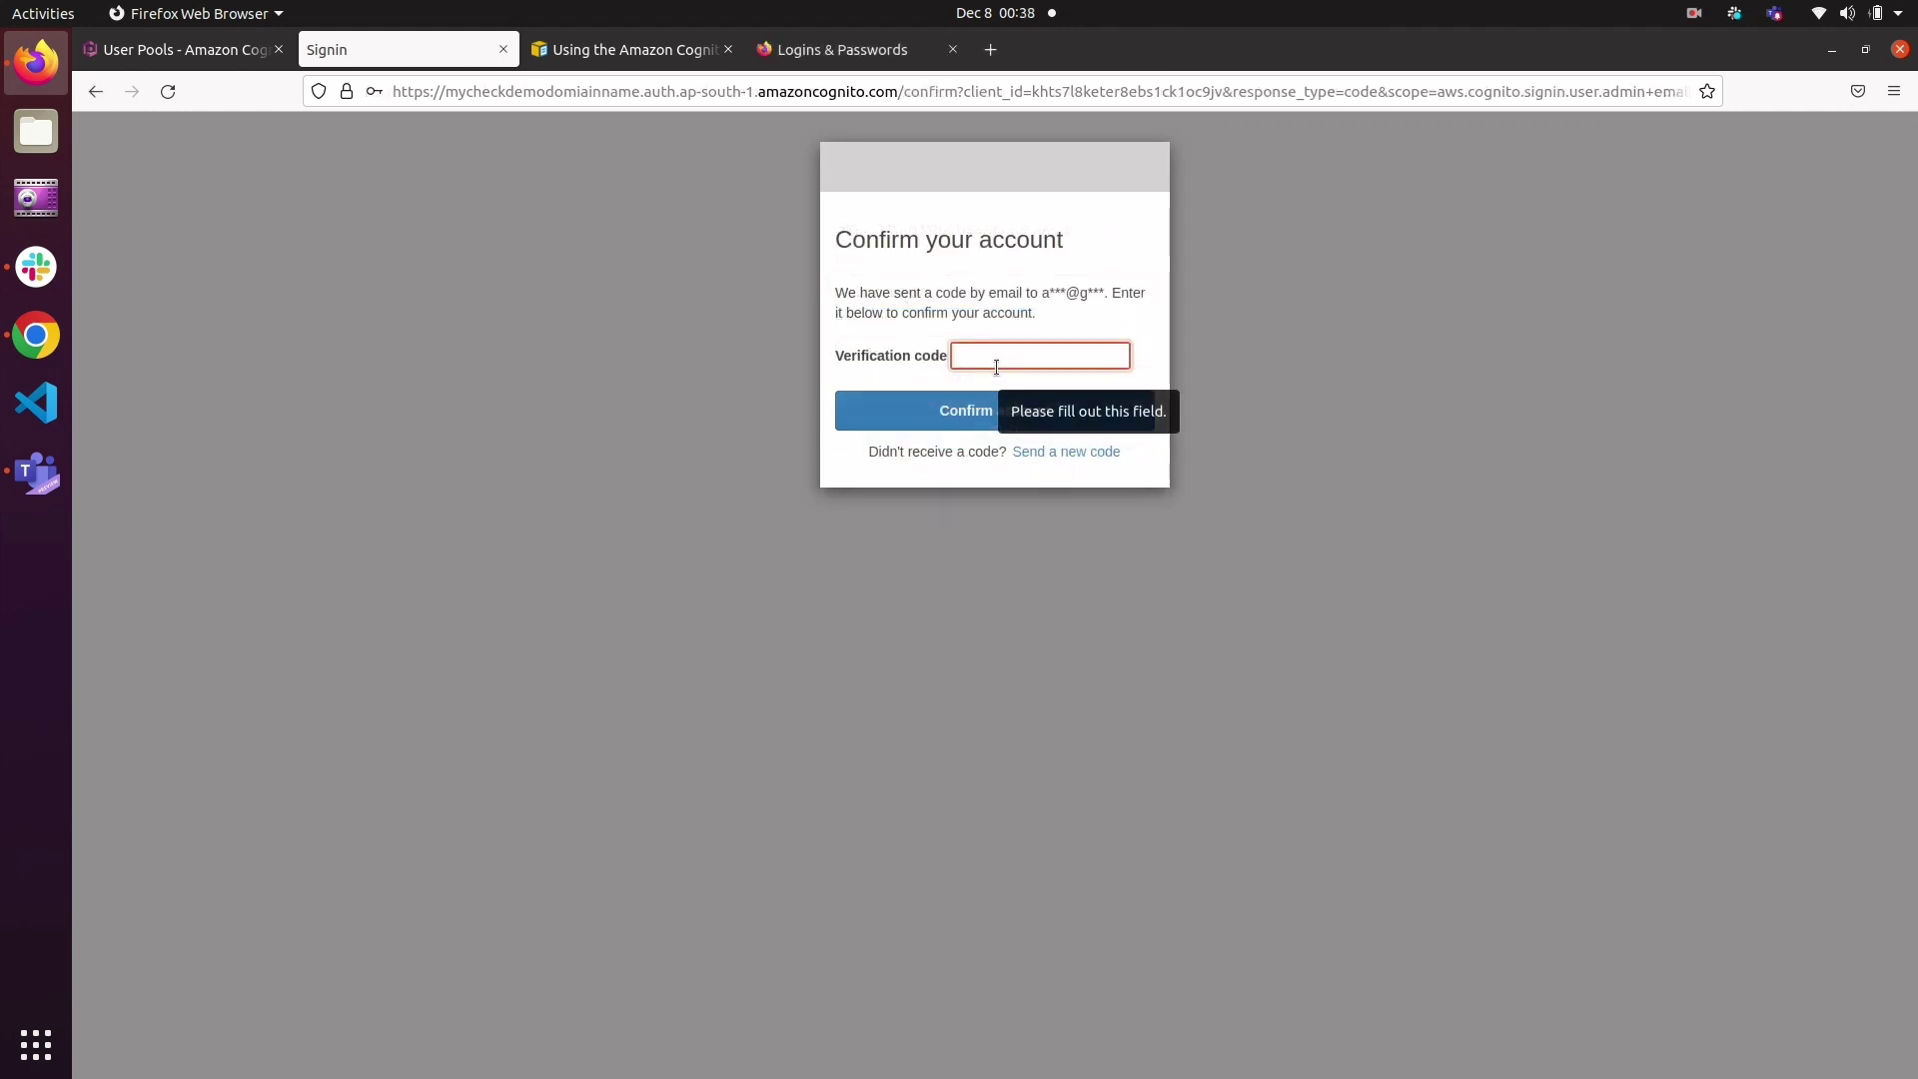
# Step: Enter the emailed verification code, confirm the new account and save the login in the browser
pyautogui.write('••••')
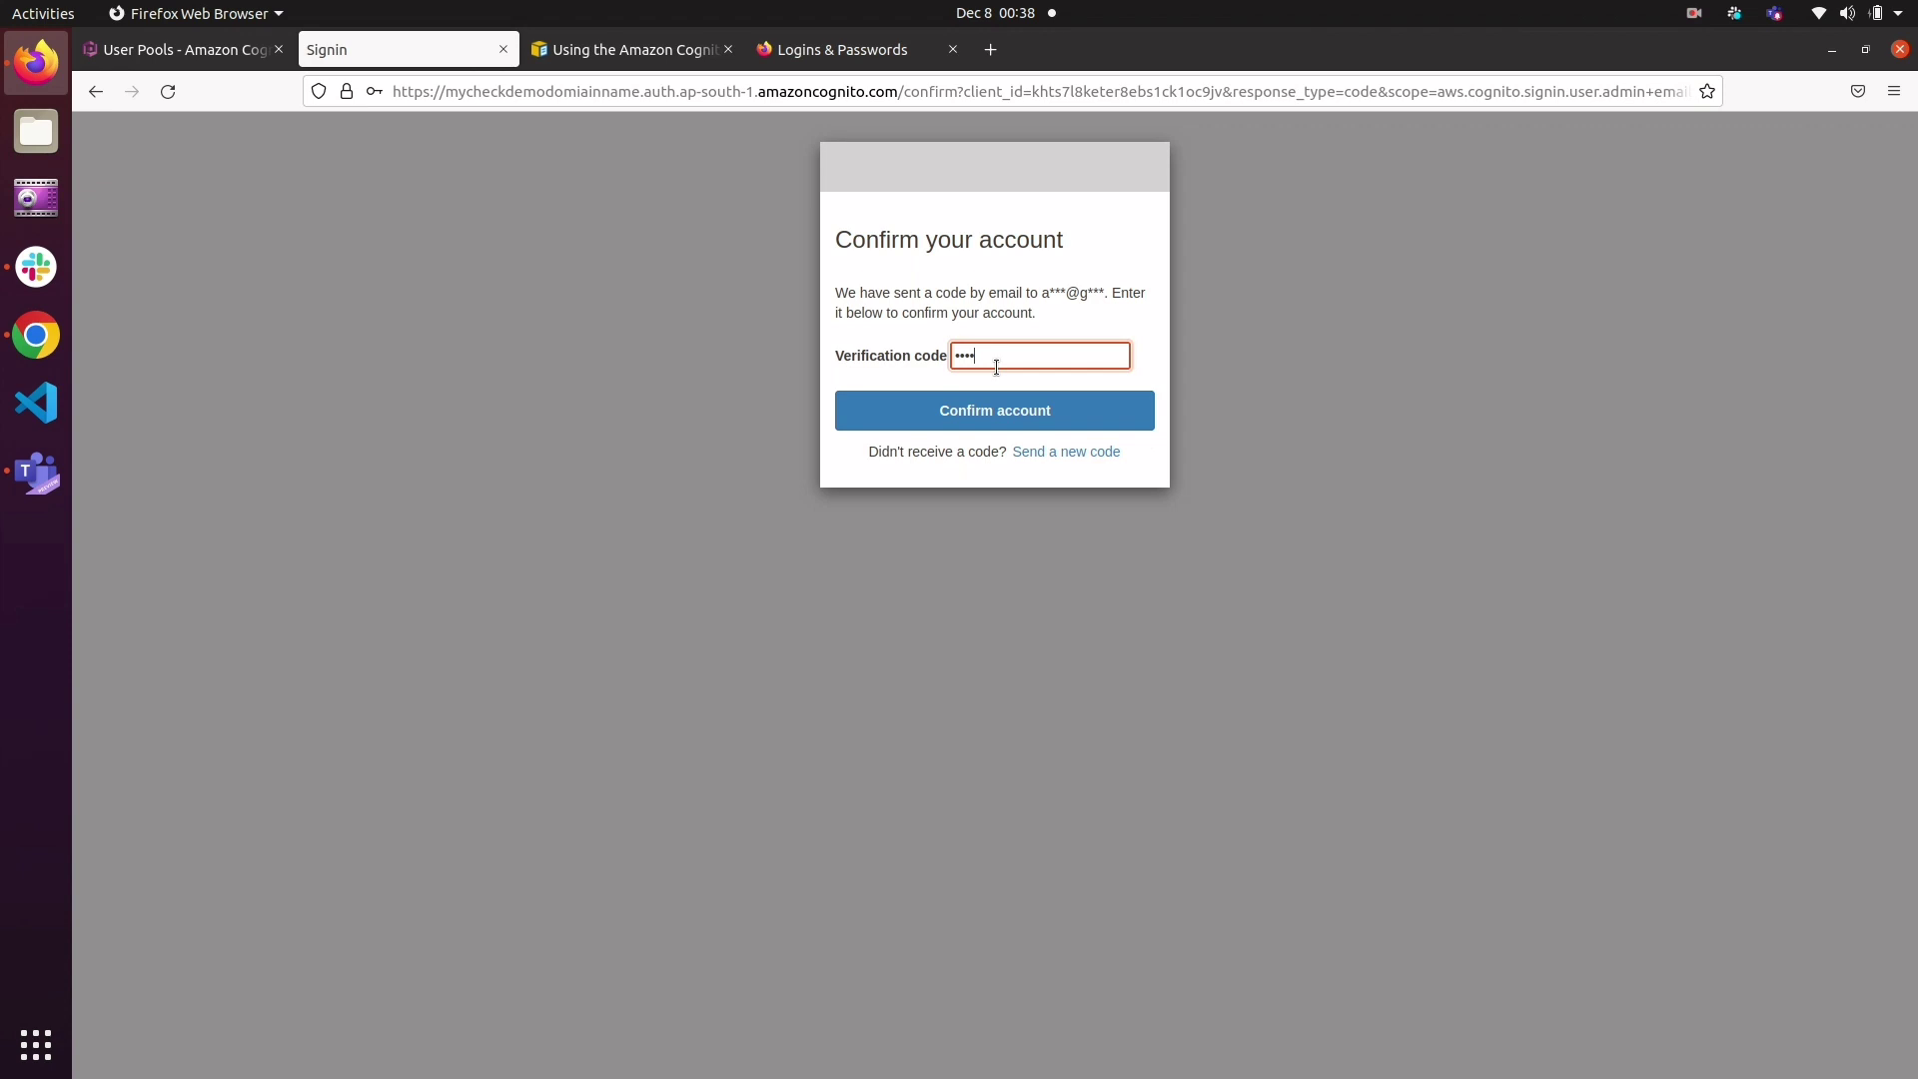
pyautogui.write('••')
pyautogui.click(1040, 414)
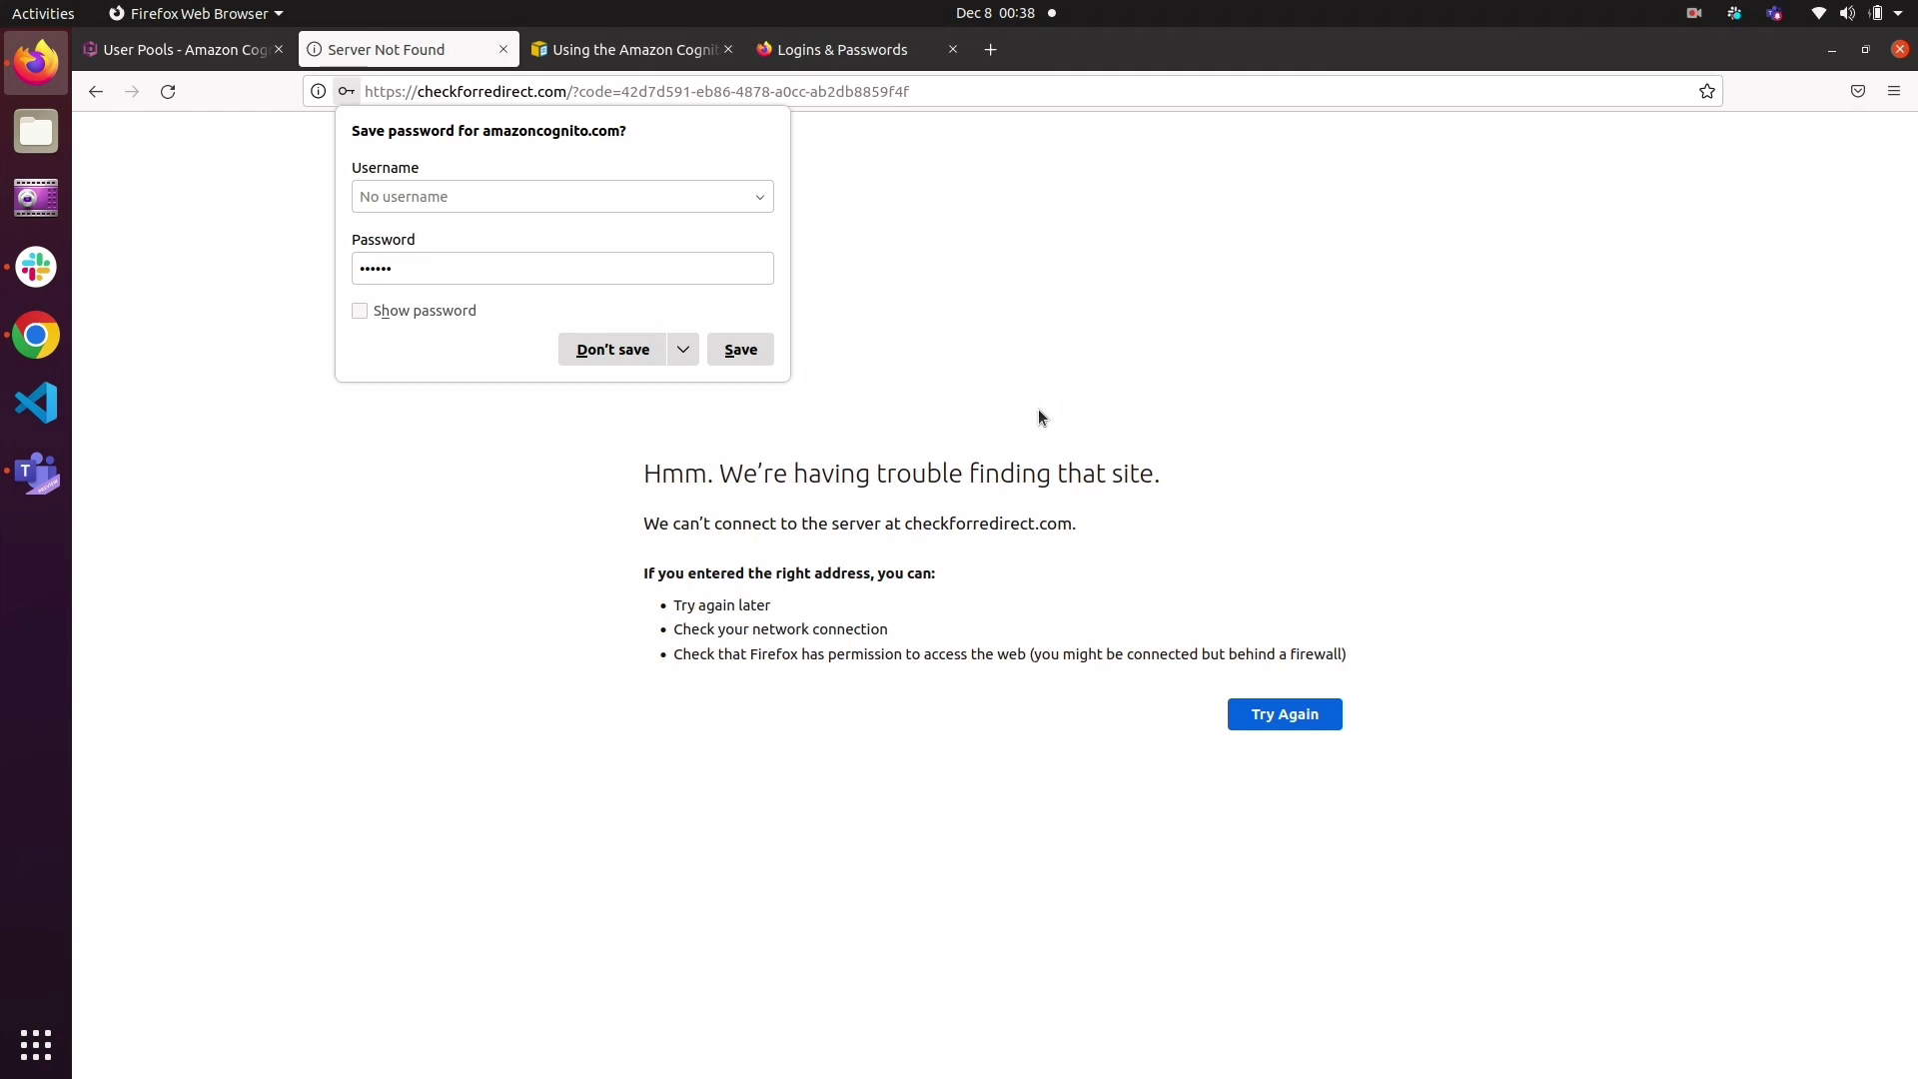
pyautogui.click(741, 352)
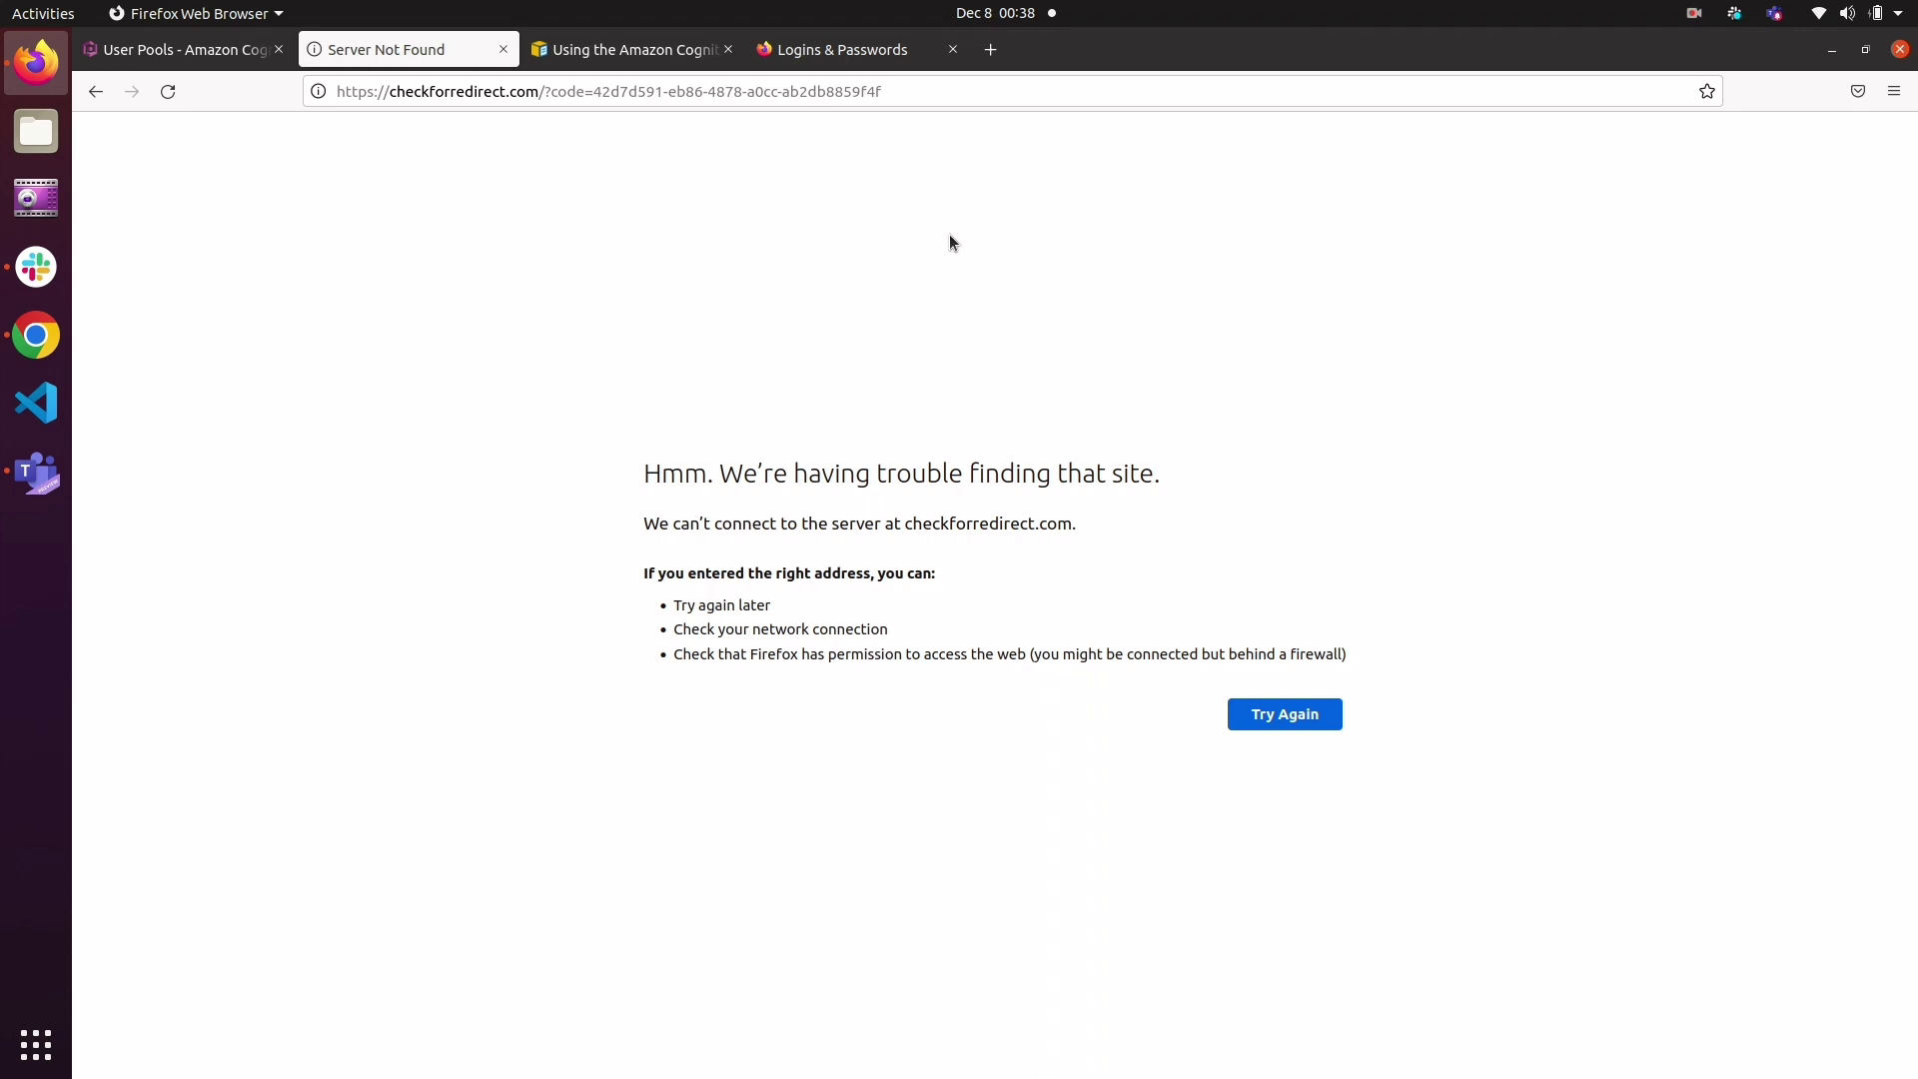
pyautogui.click(1693, 13)
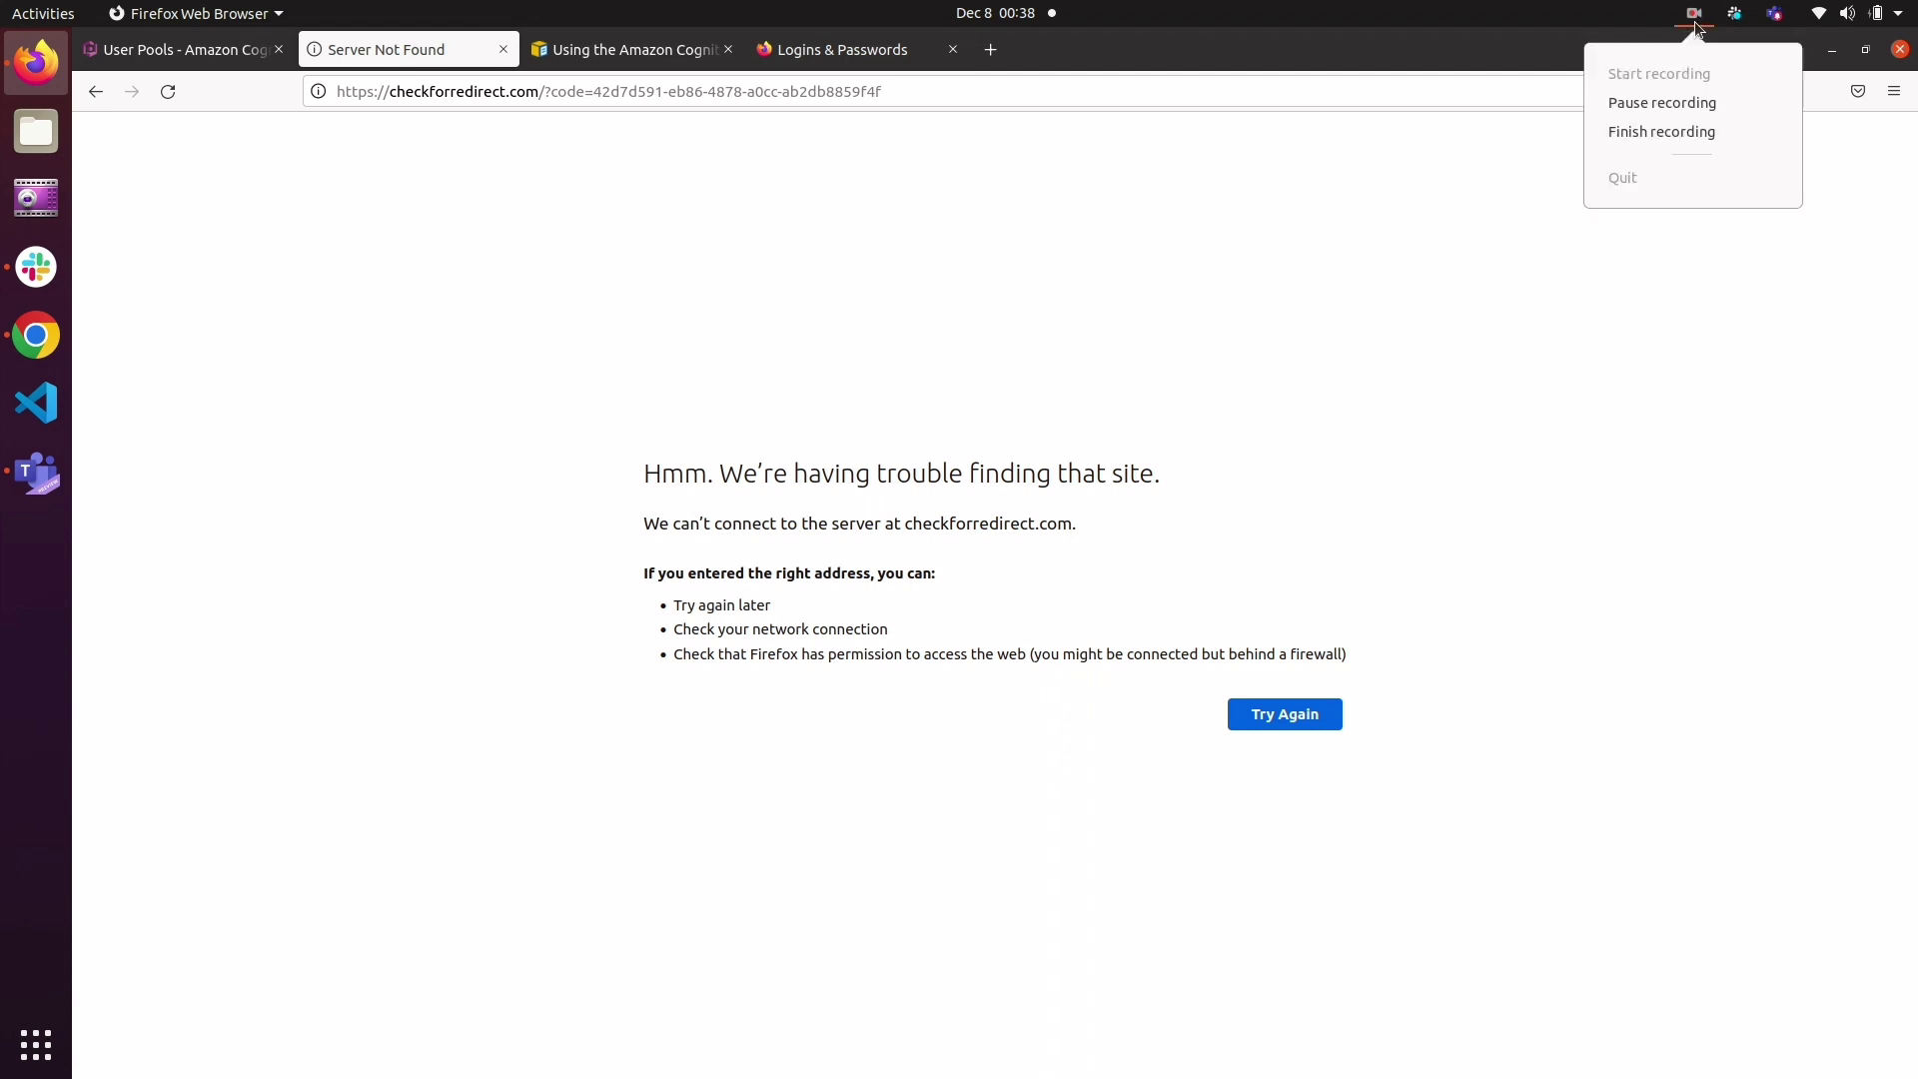
pyautogui.click(1682, 100)
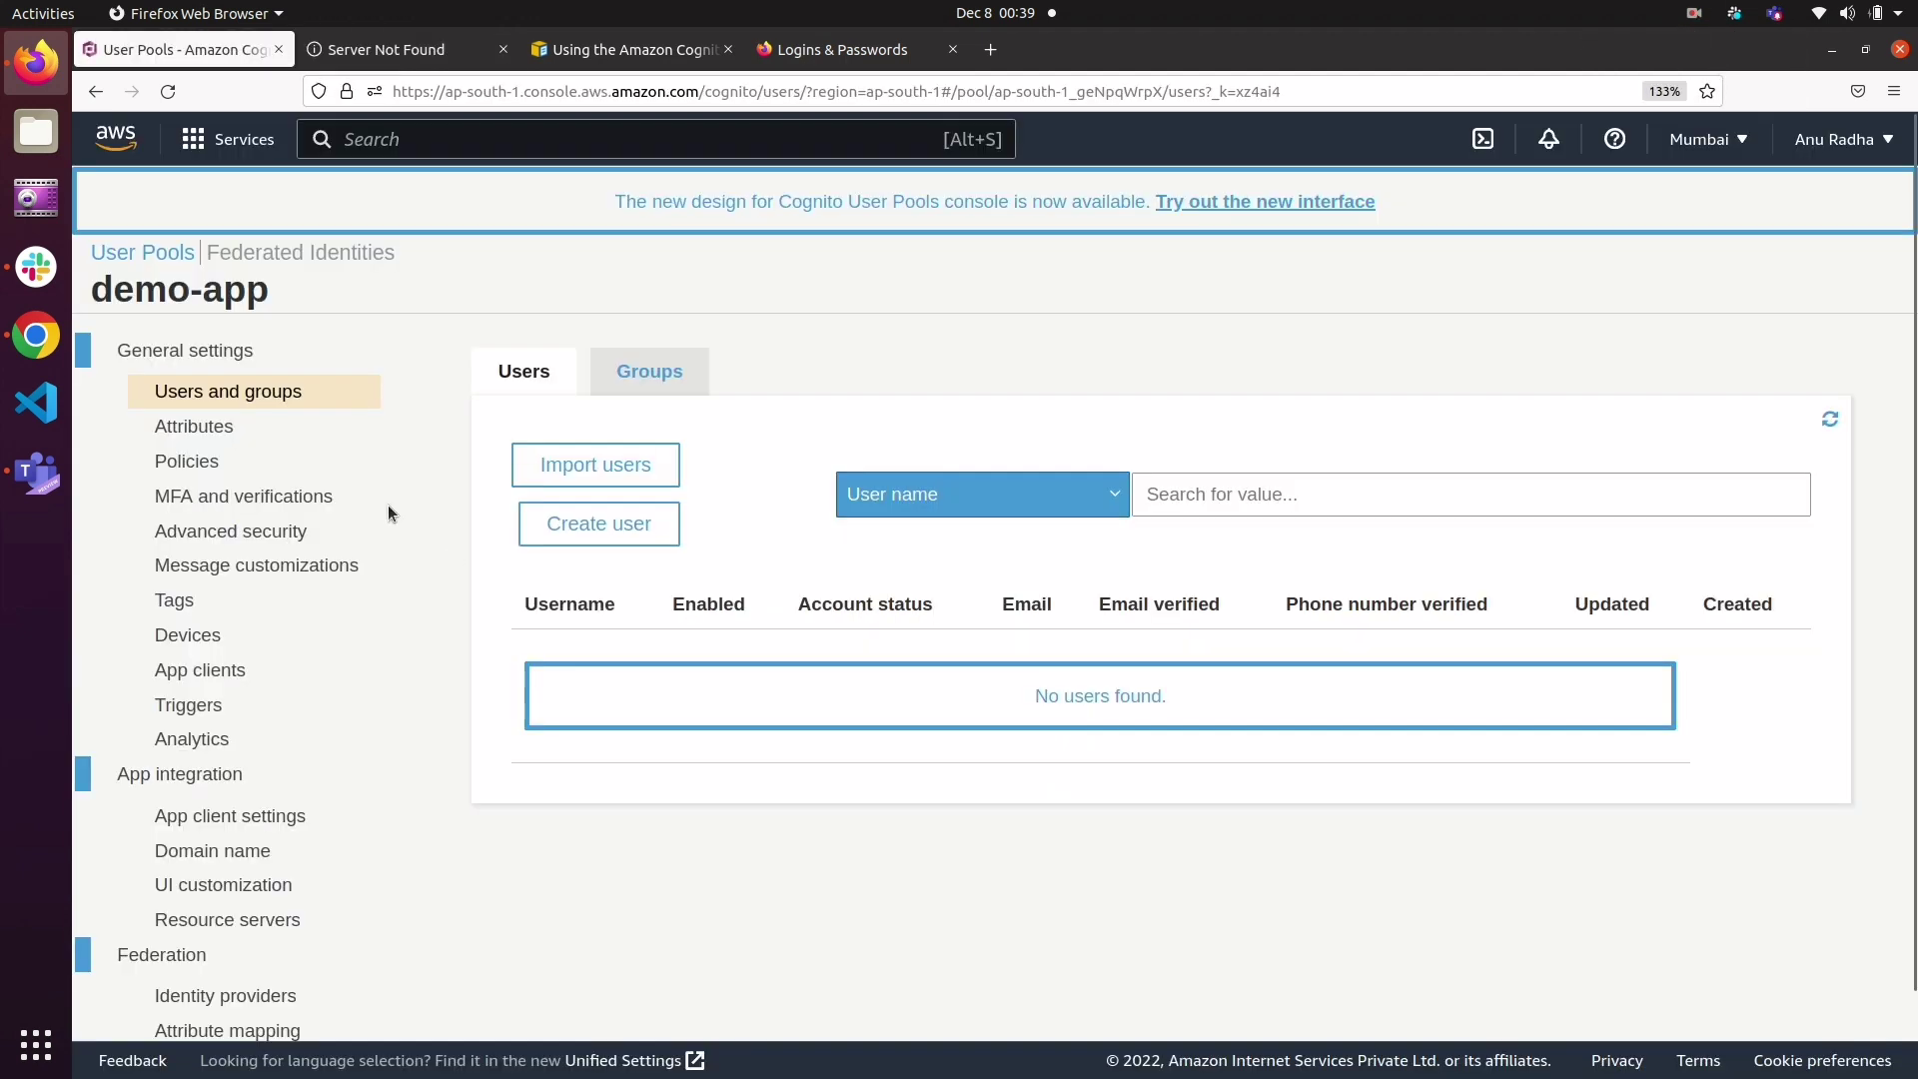
# Step: Open the users list of the demo-app pool and refresh it to check the registered accounts
pyautogui.click(256, 398)
pyautogui.click(1830, 420)
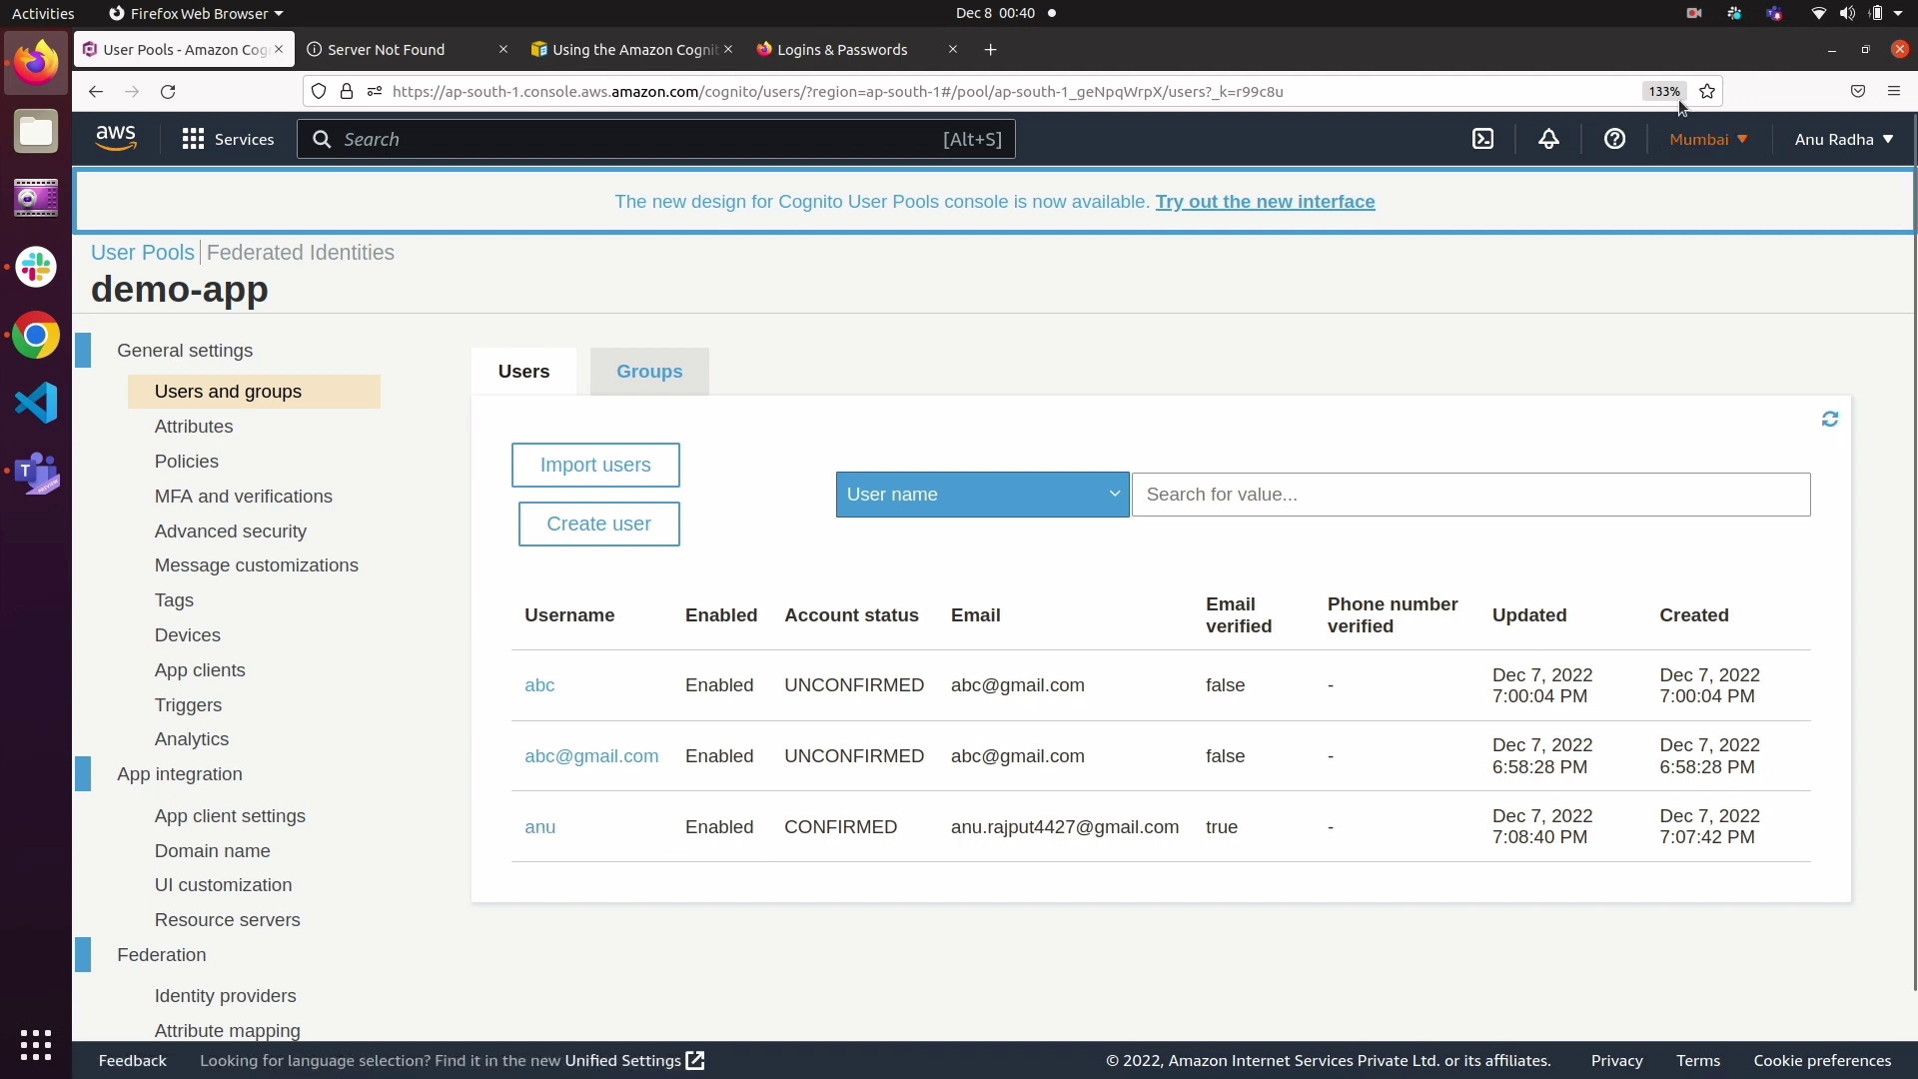
pyautogui.click(1693, 13)
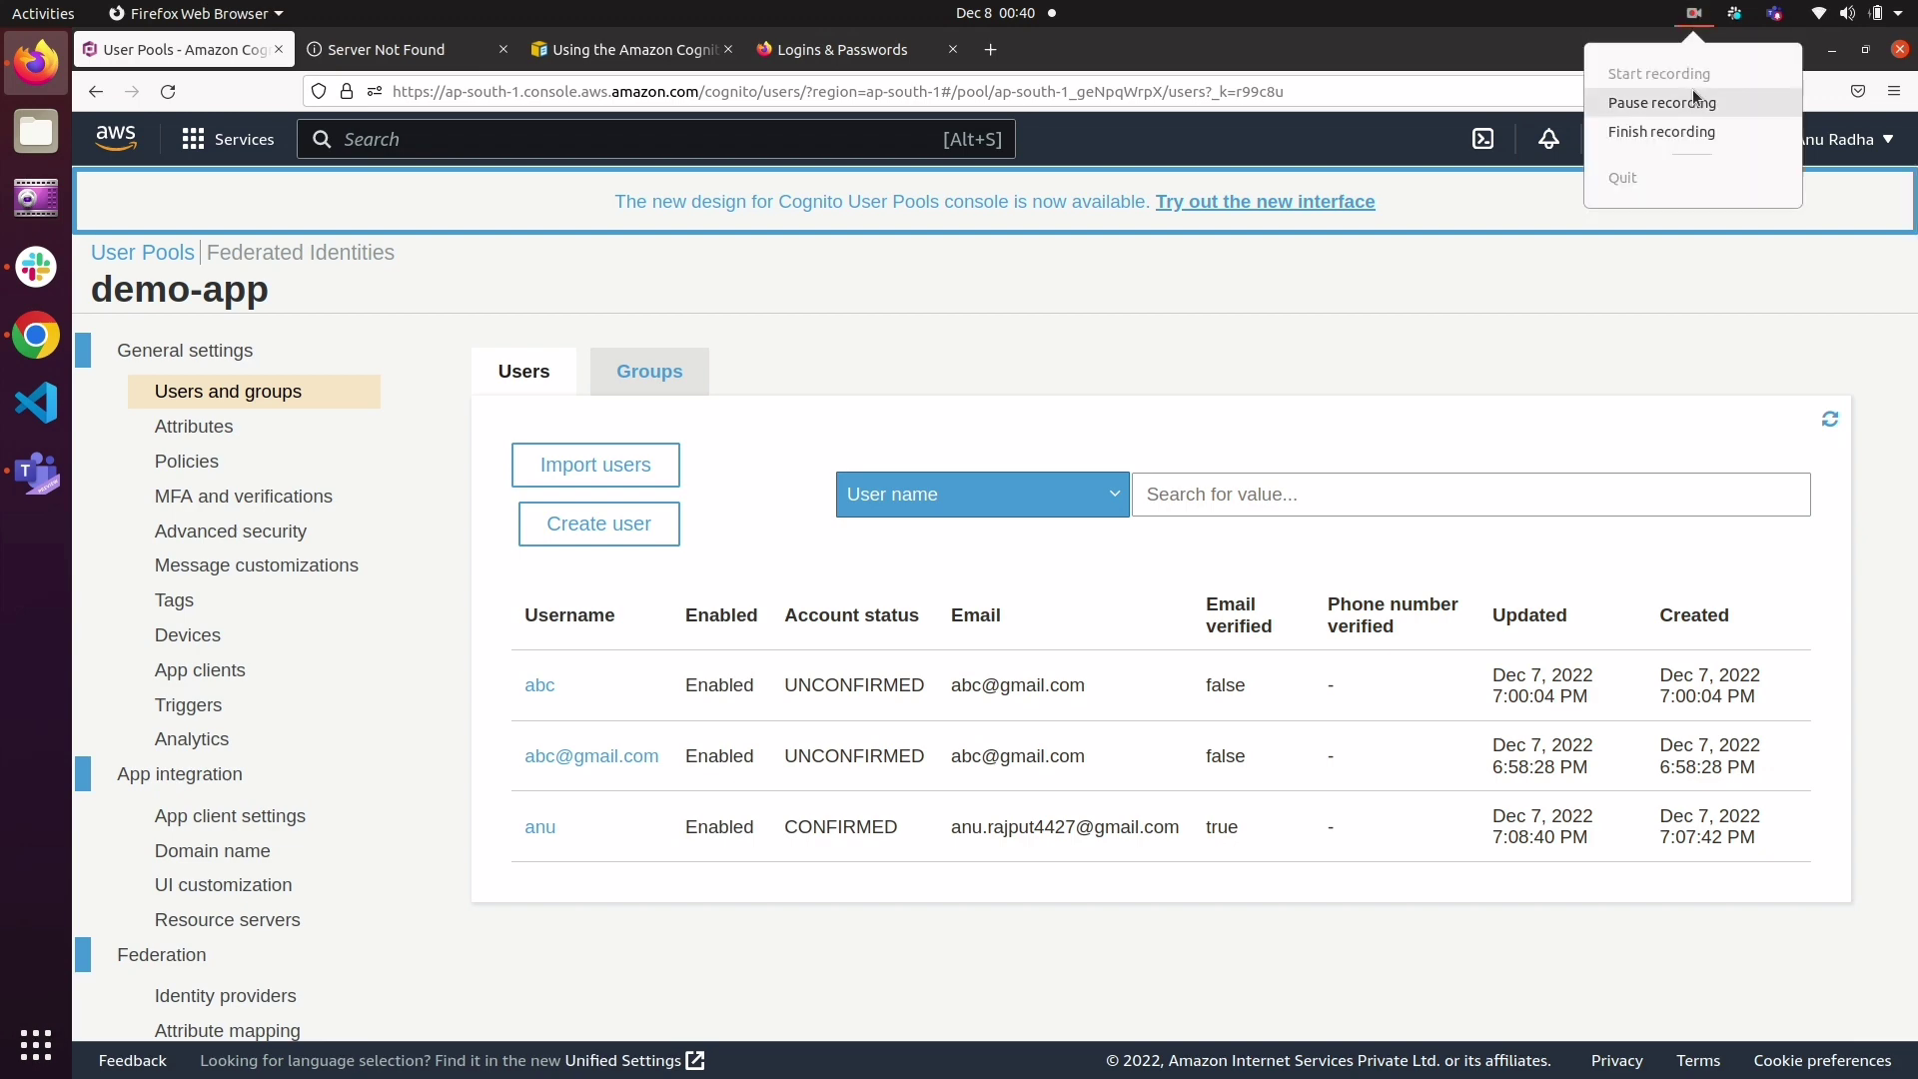
pyautogui.click(1692, 102)
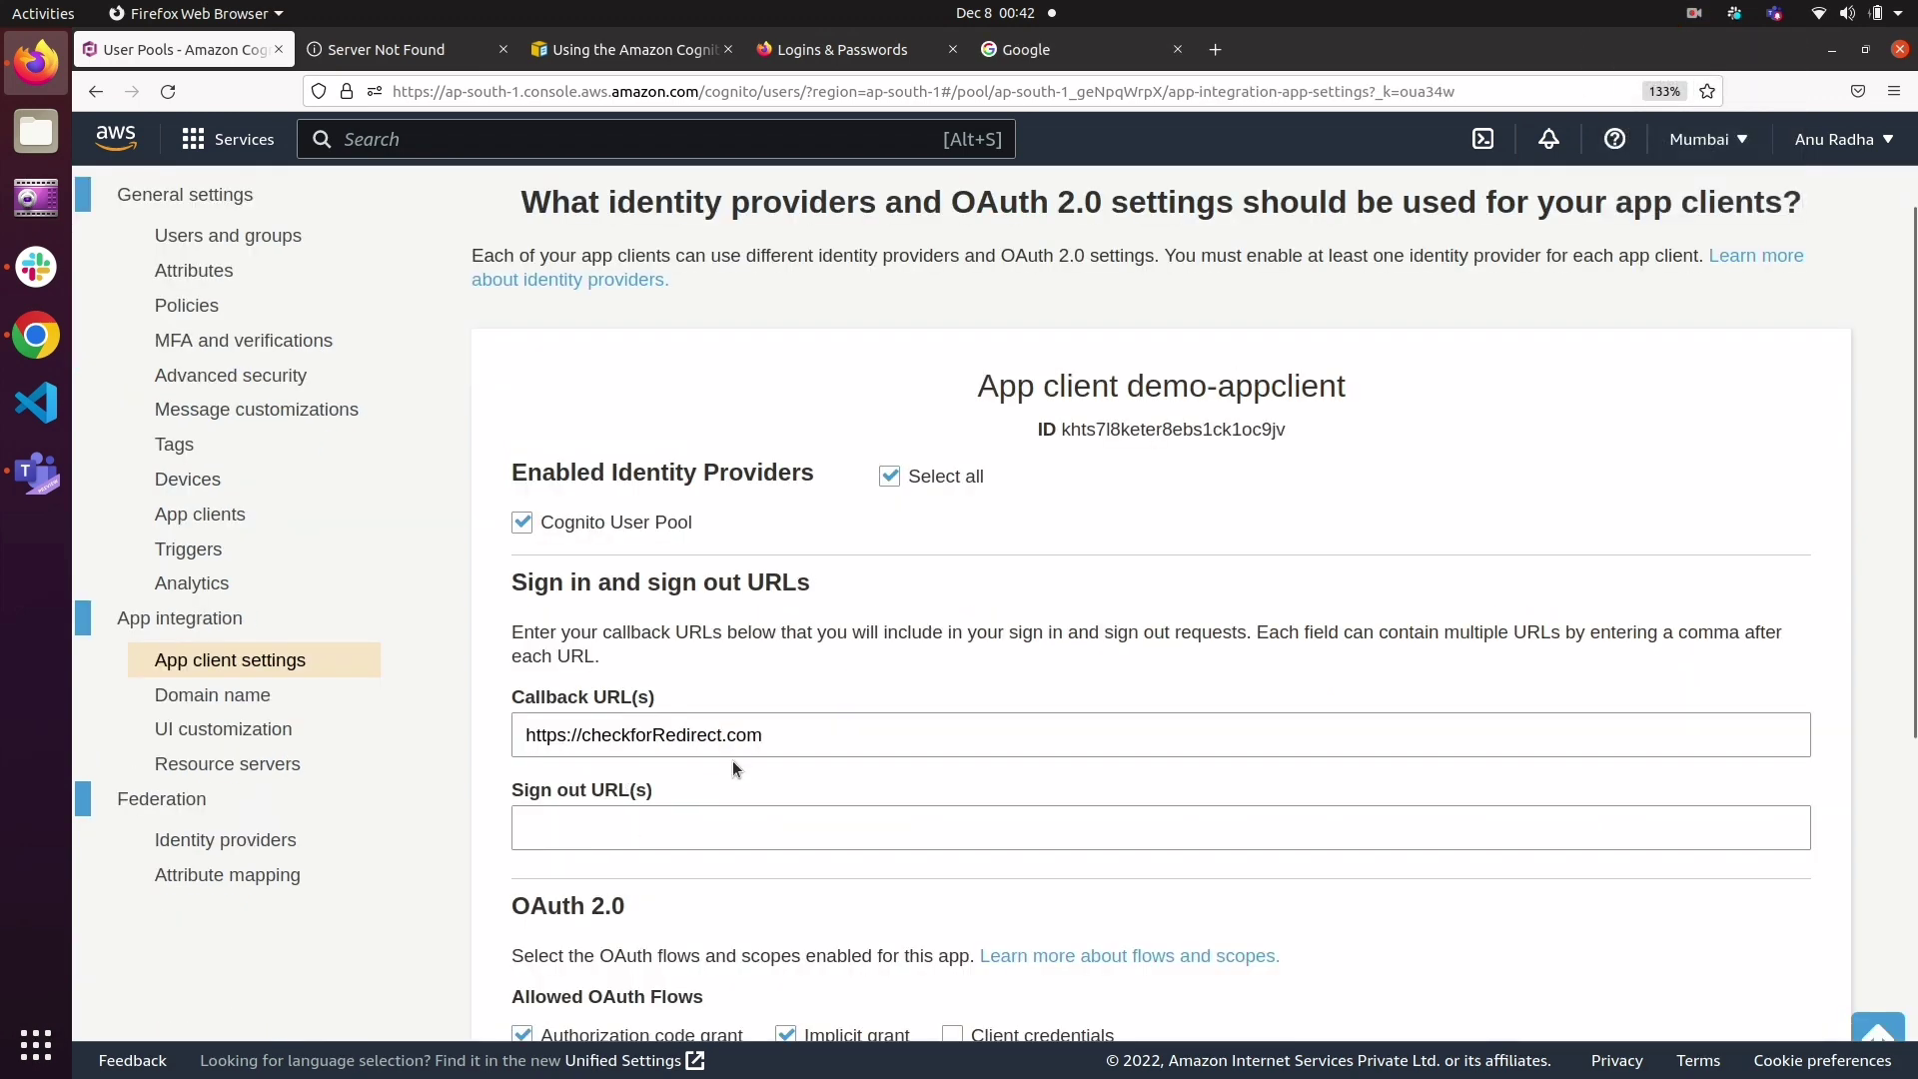
pyautogui.click(257, 661)
pyautogui.click(762, 736)
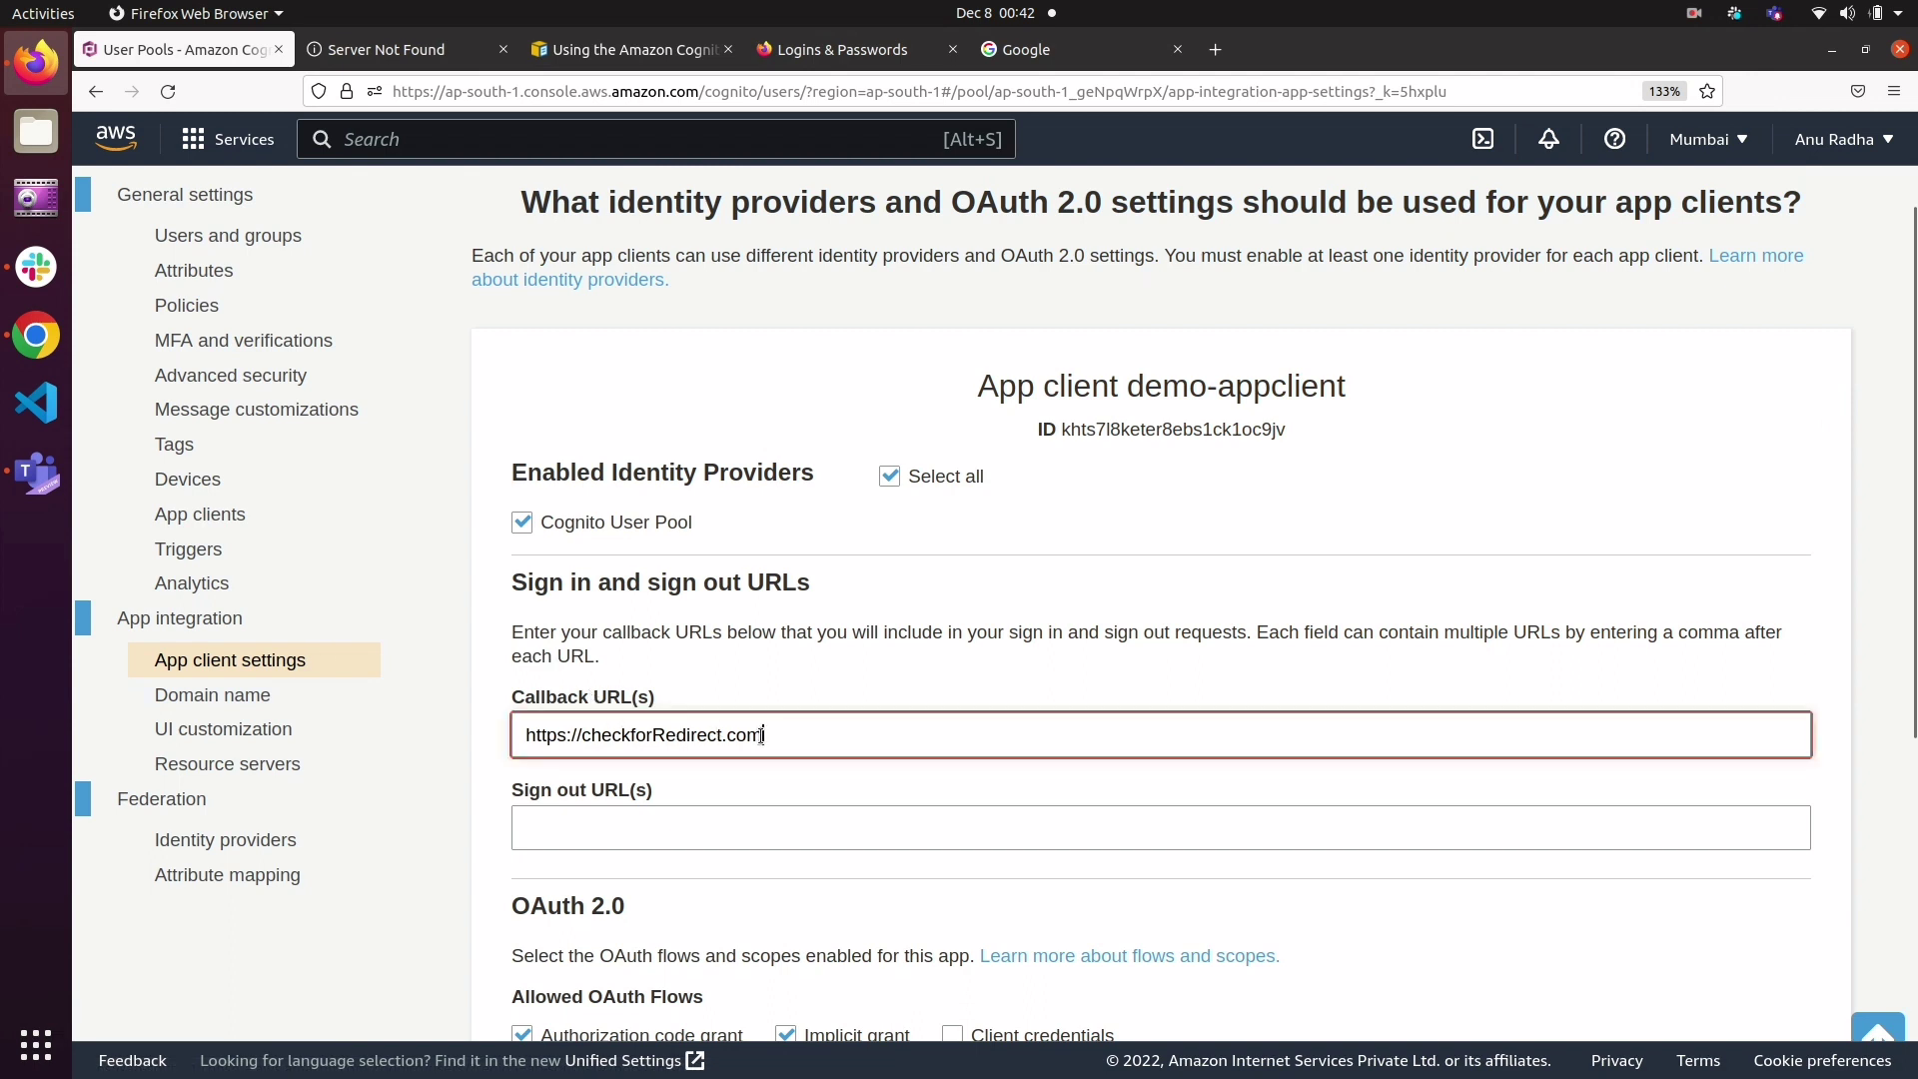
pyautogui.moveTo(761, 736); pyautogui.dragTo(633, 741)
pyautogui.click(827, 742)
pyautogui.moveTo(828, 742); pyautogui.dragTo(519, 738)
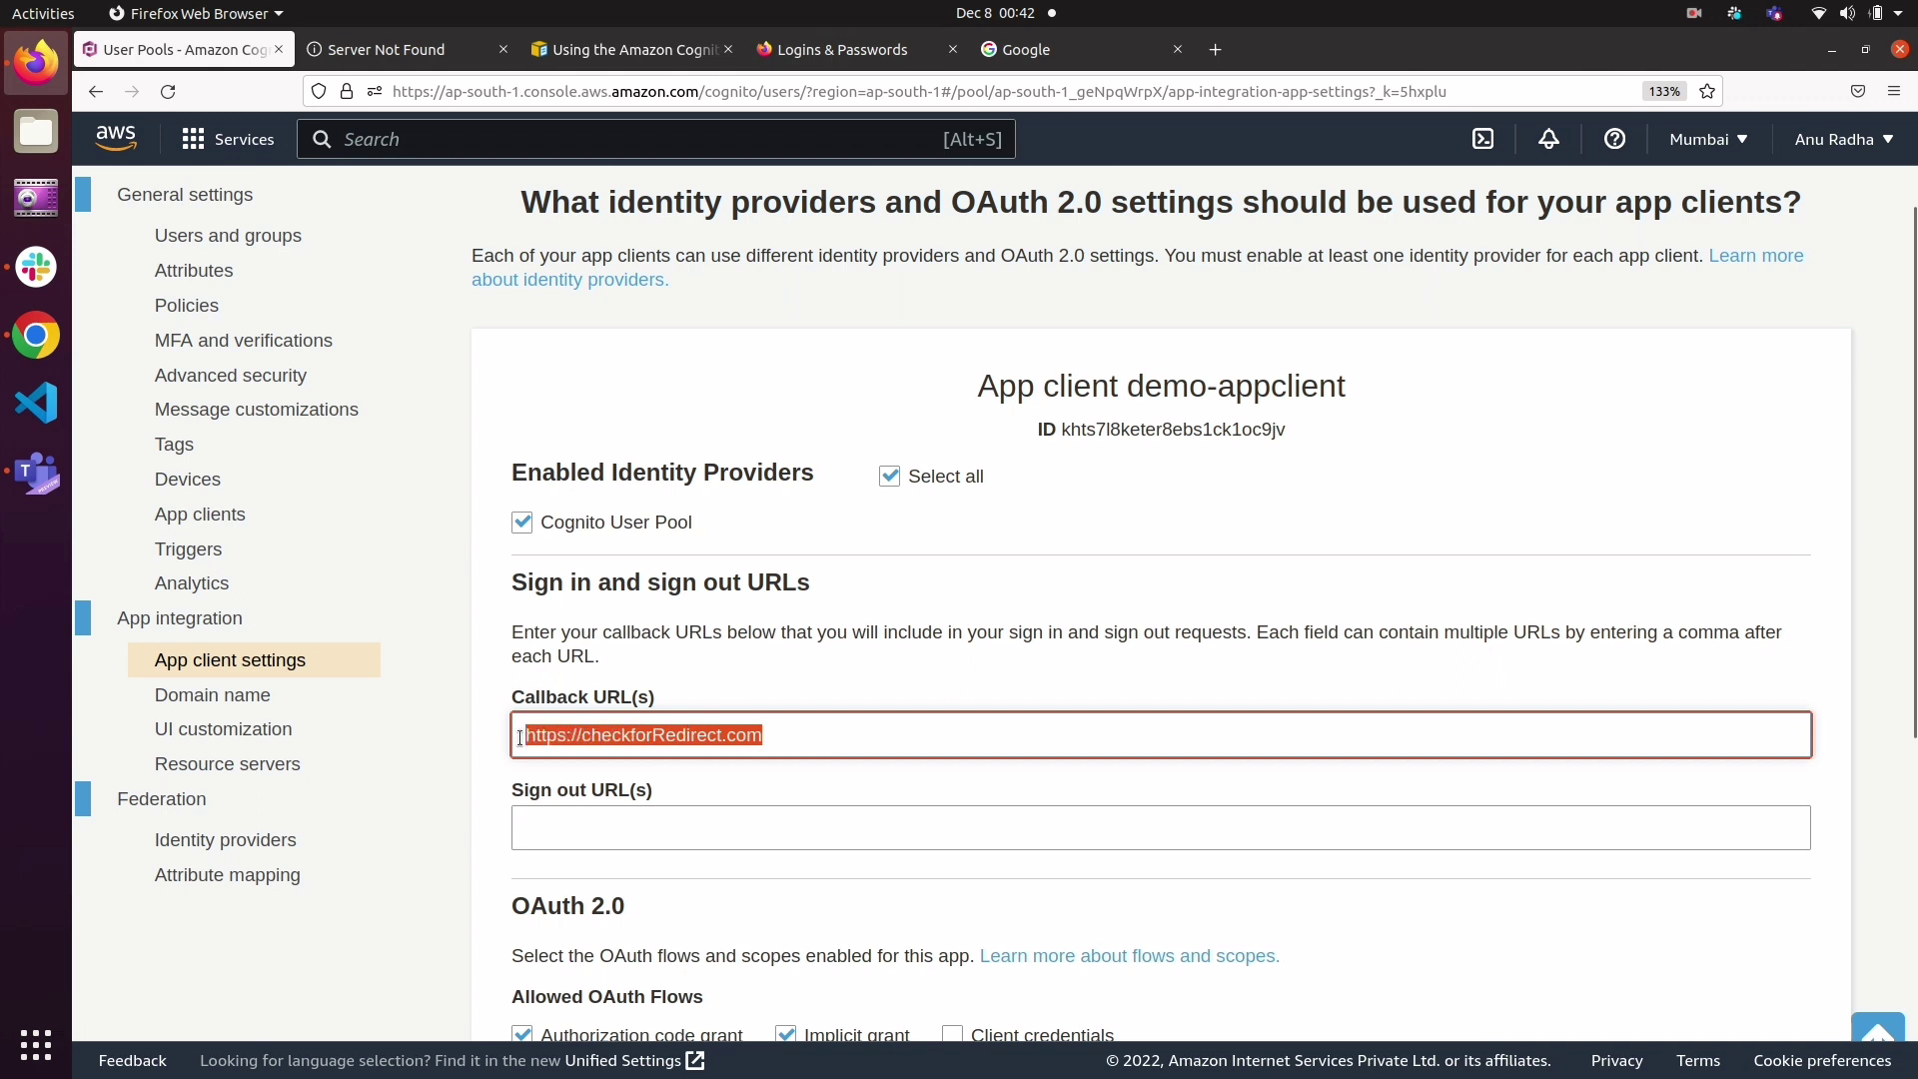
pyautogui.write('https://www.google.com/')
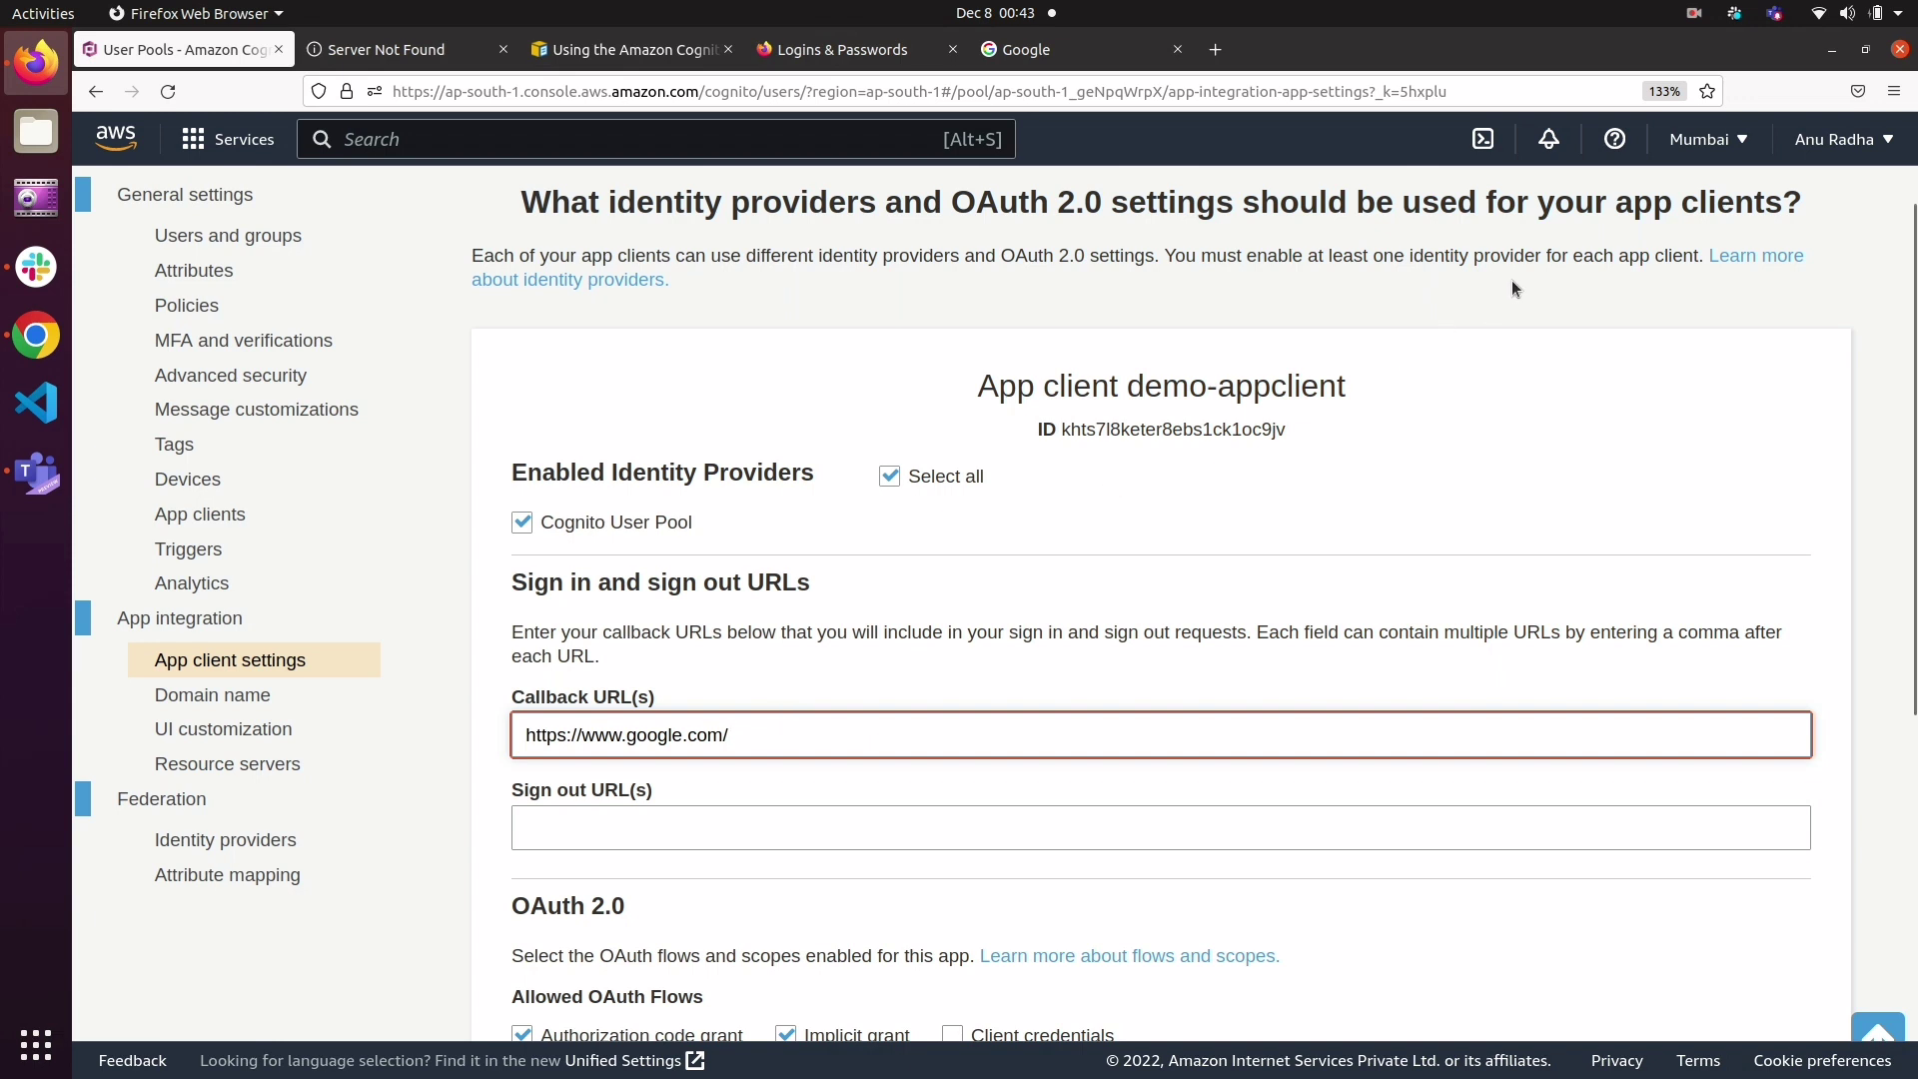
pyautogui.click(1693, 16)
pyautogui.click(1661, 97)
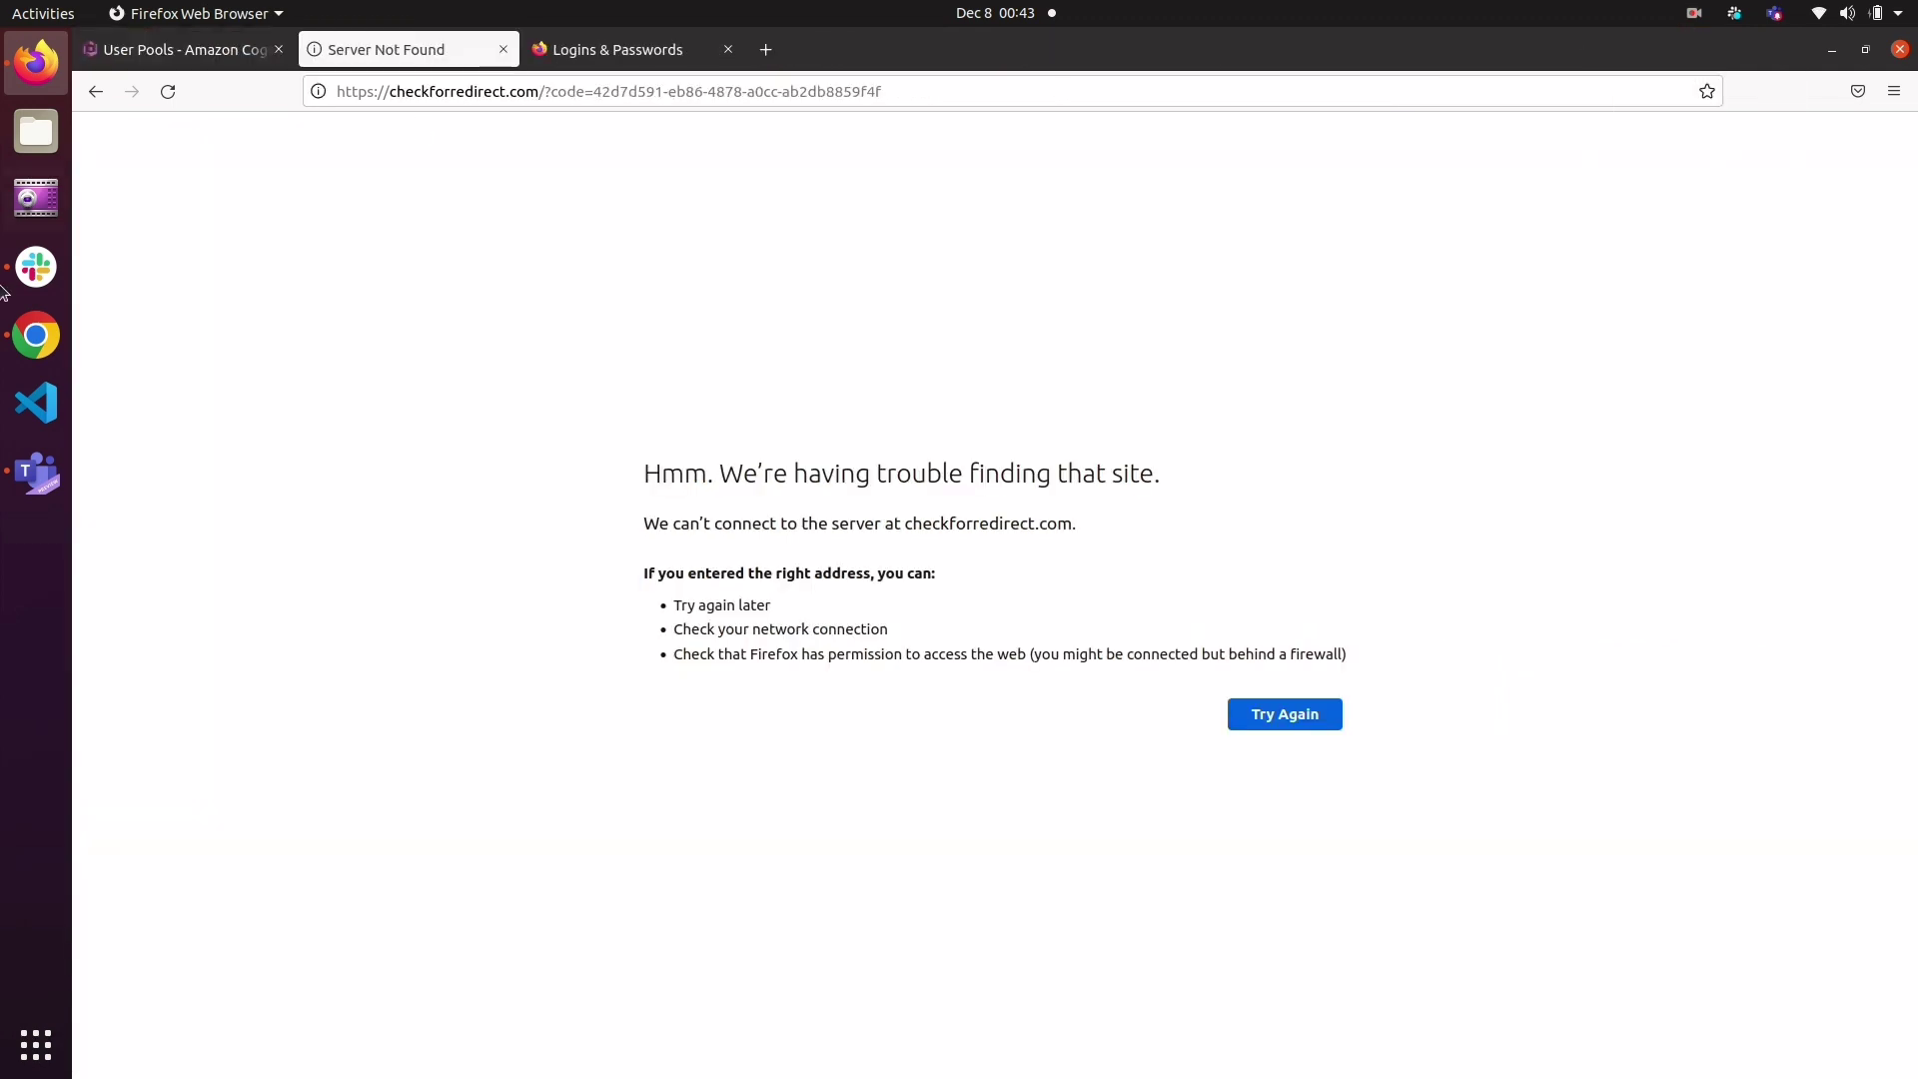
# Step: Launch the hosted UI from the demo-appclient settings again and sign in as the remembered user
pyautogui.click(182, 47)
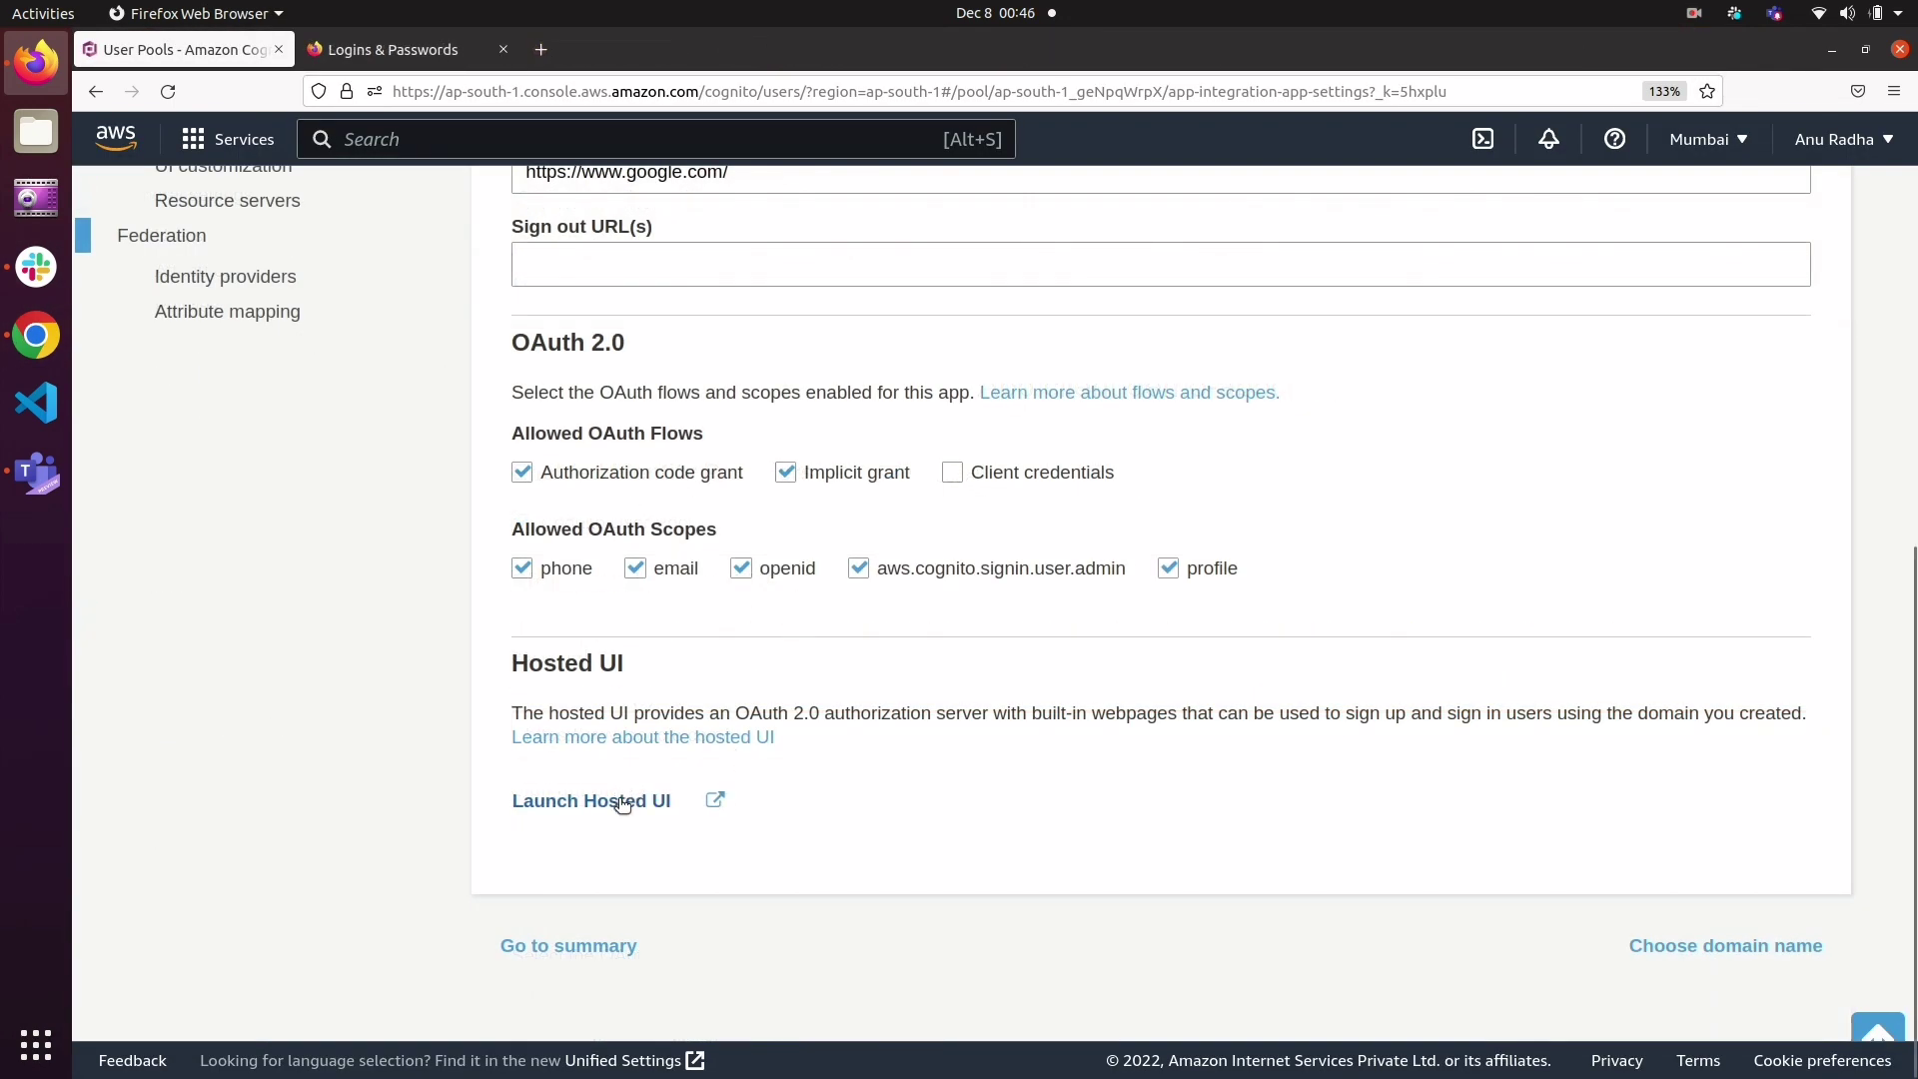
pyautogui.click(621, 802)
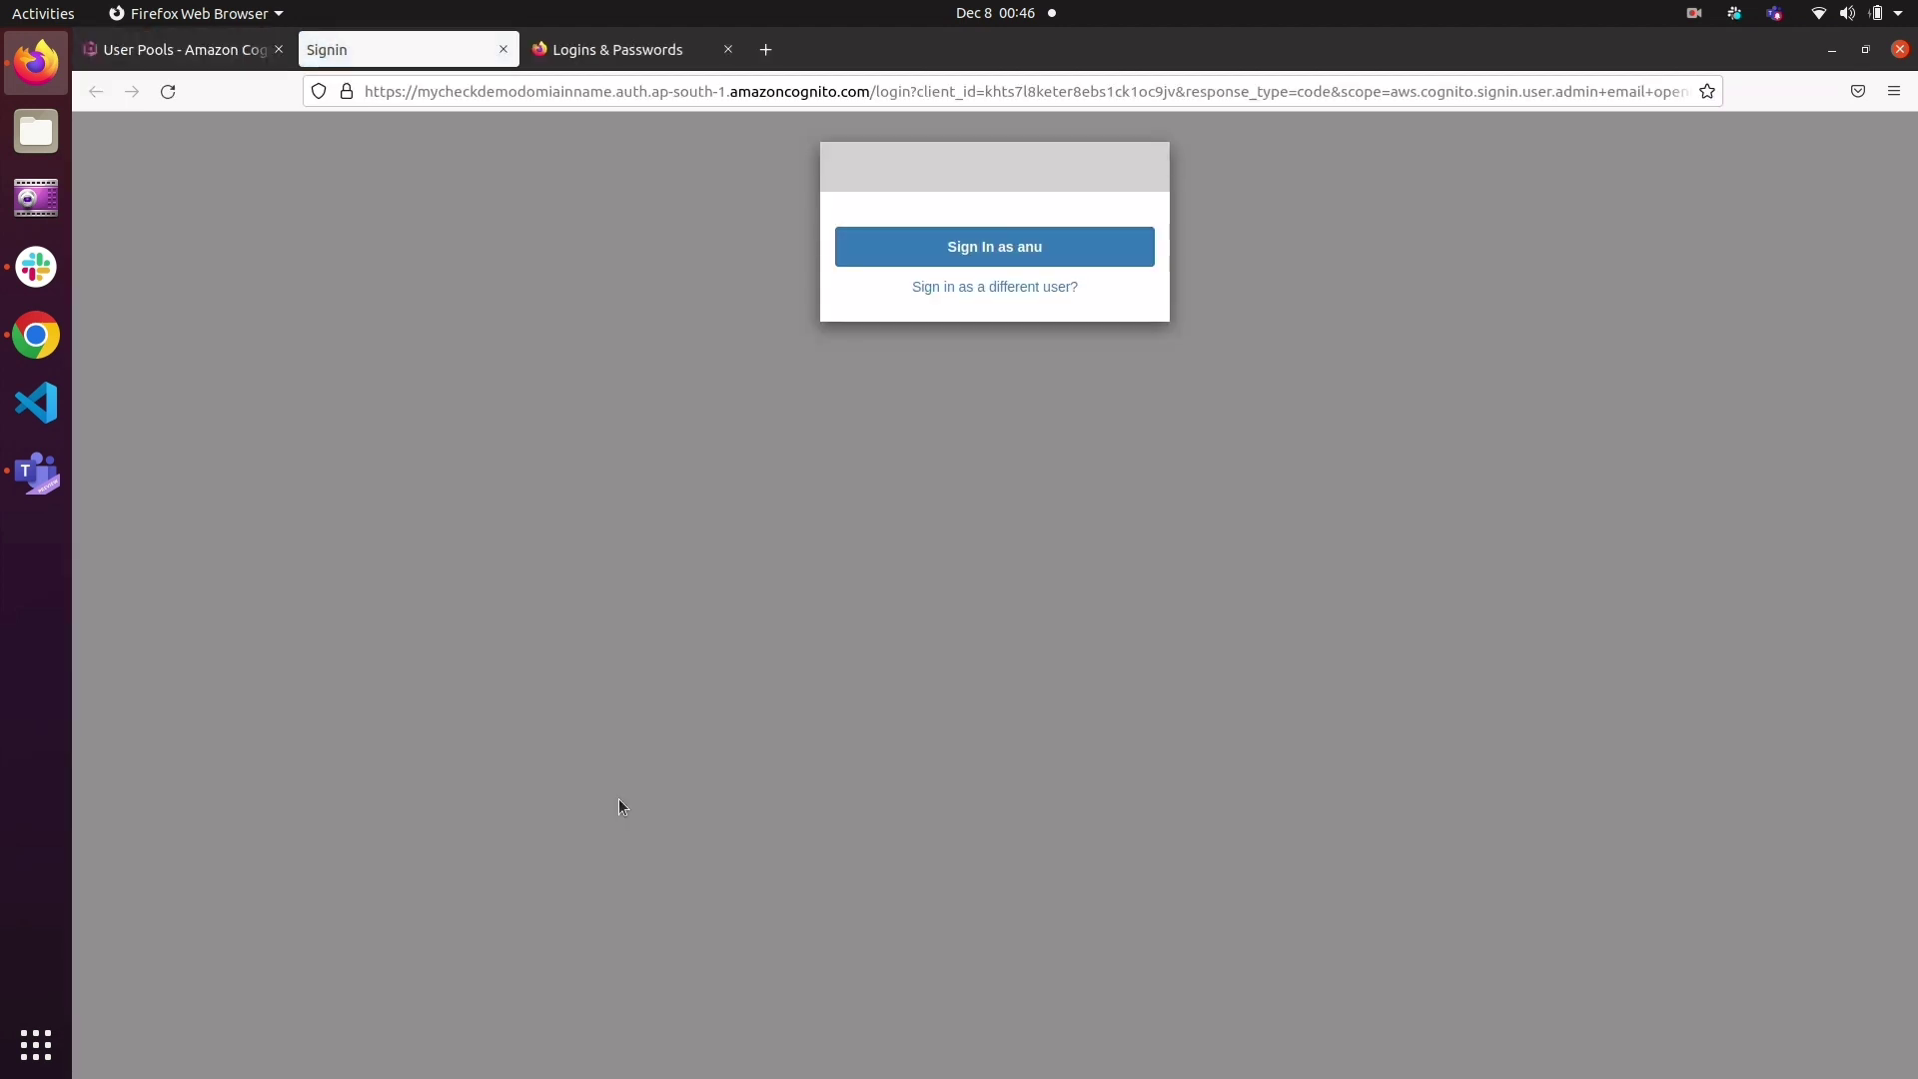
pyautogui.click(1030, 262)
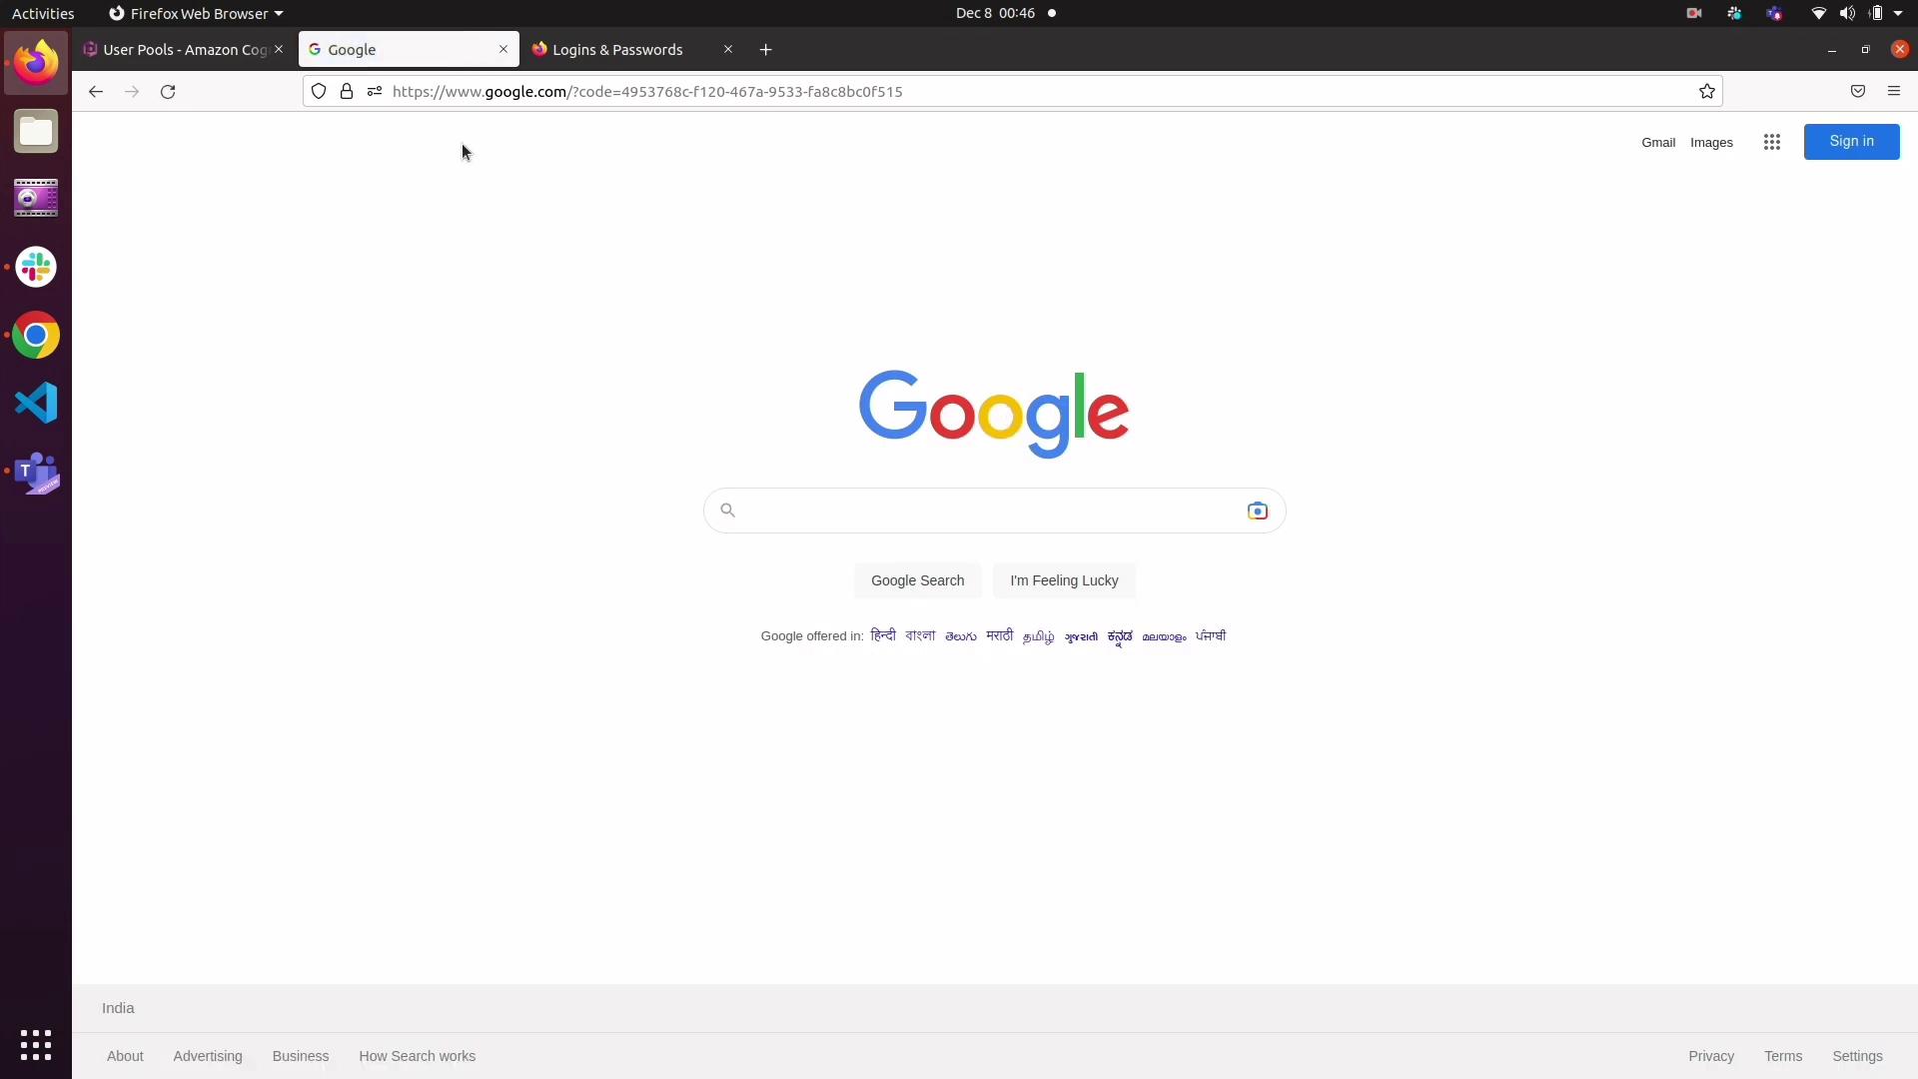
# Step: Examine the redirected page's address and its authorization code, and compare it with the callback URL and Hosted UI settings of demo-appclient
pyautogui.click(390, 92)
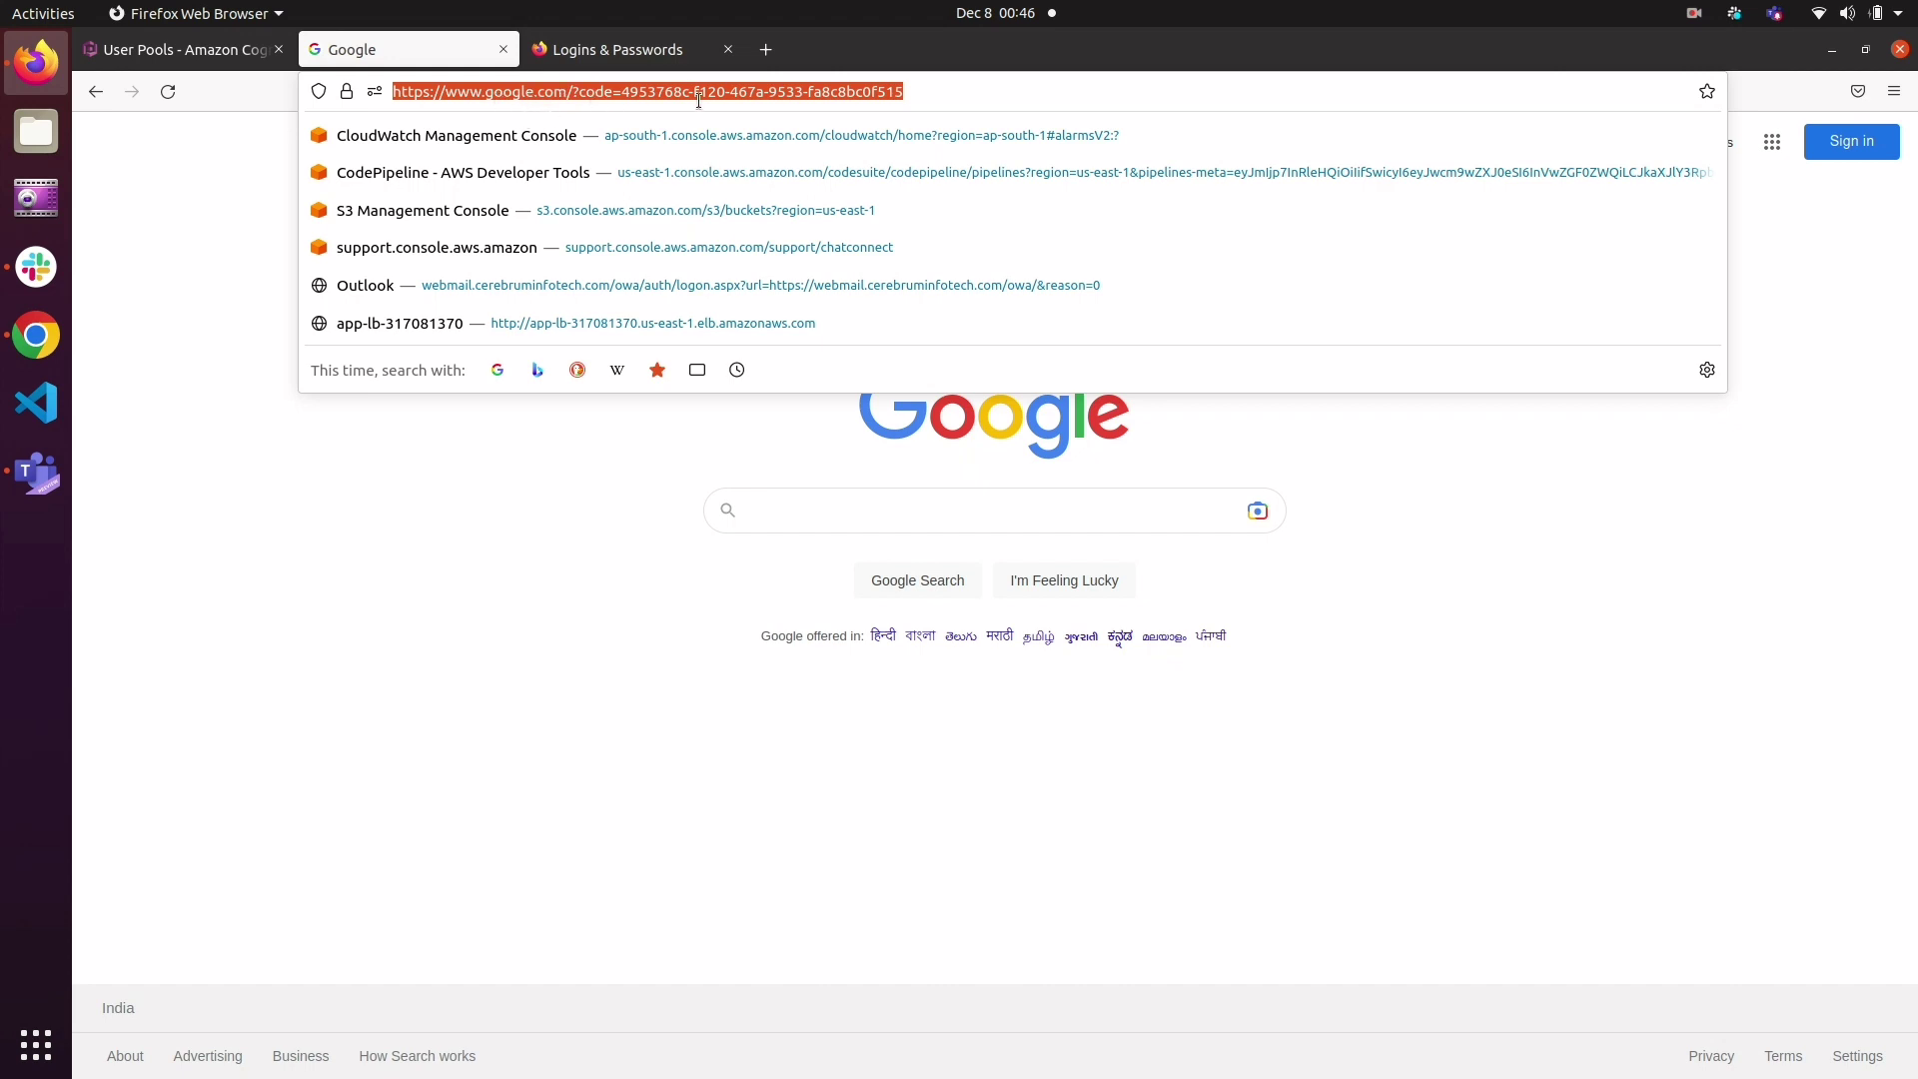
pyautogui.click(935, 91)
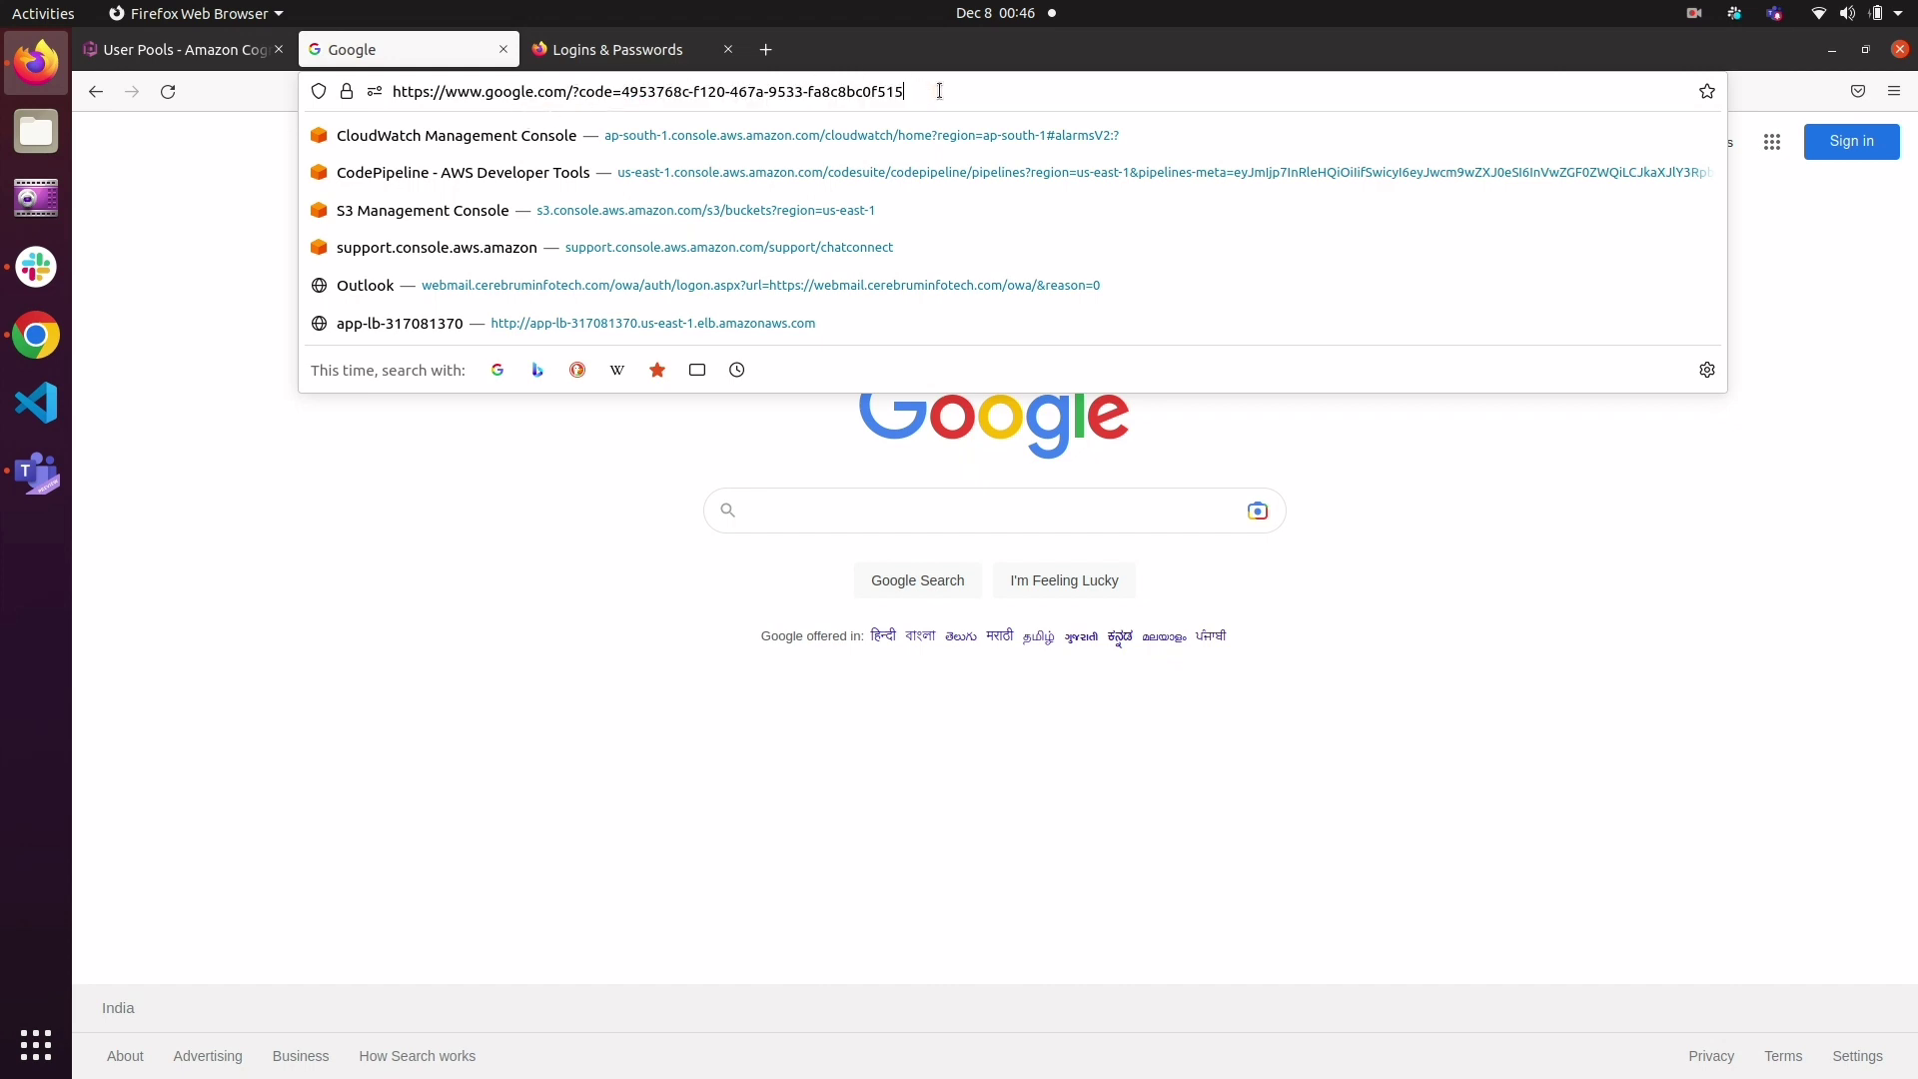
pyautogui.click(186, 47)
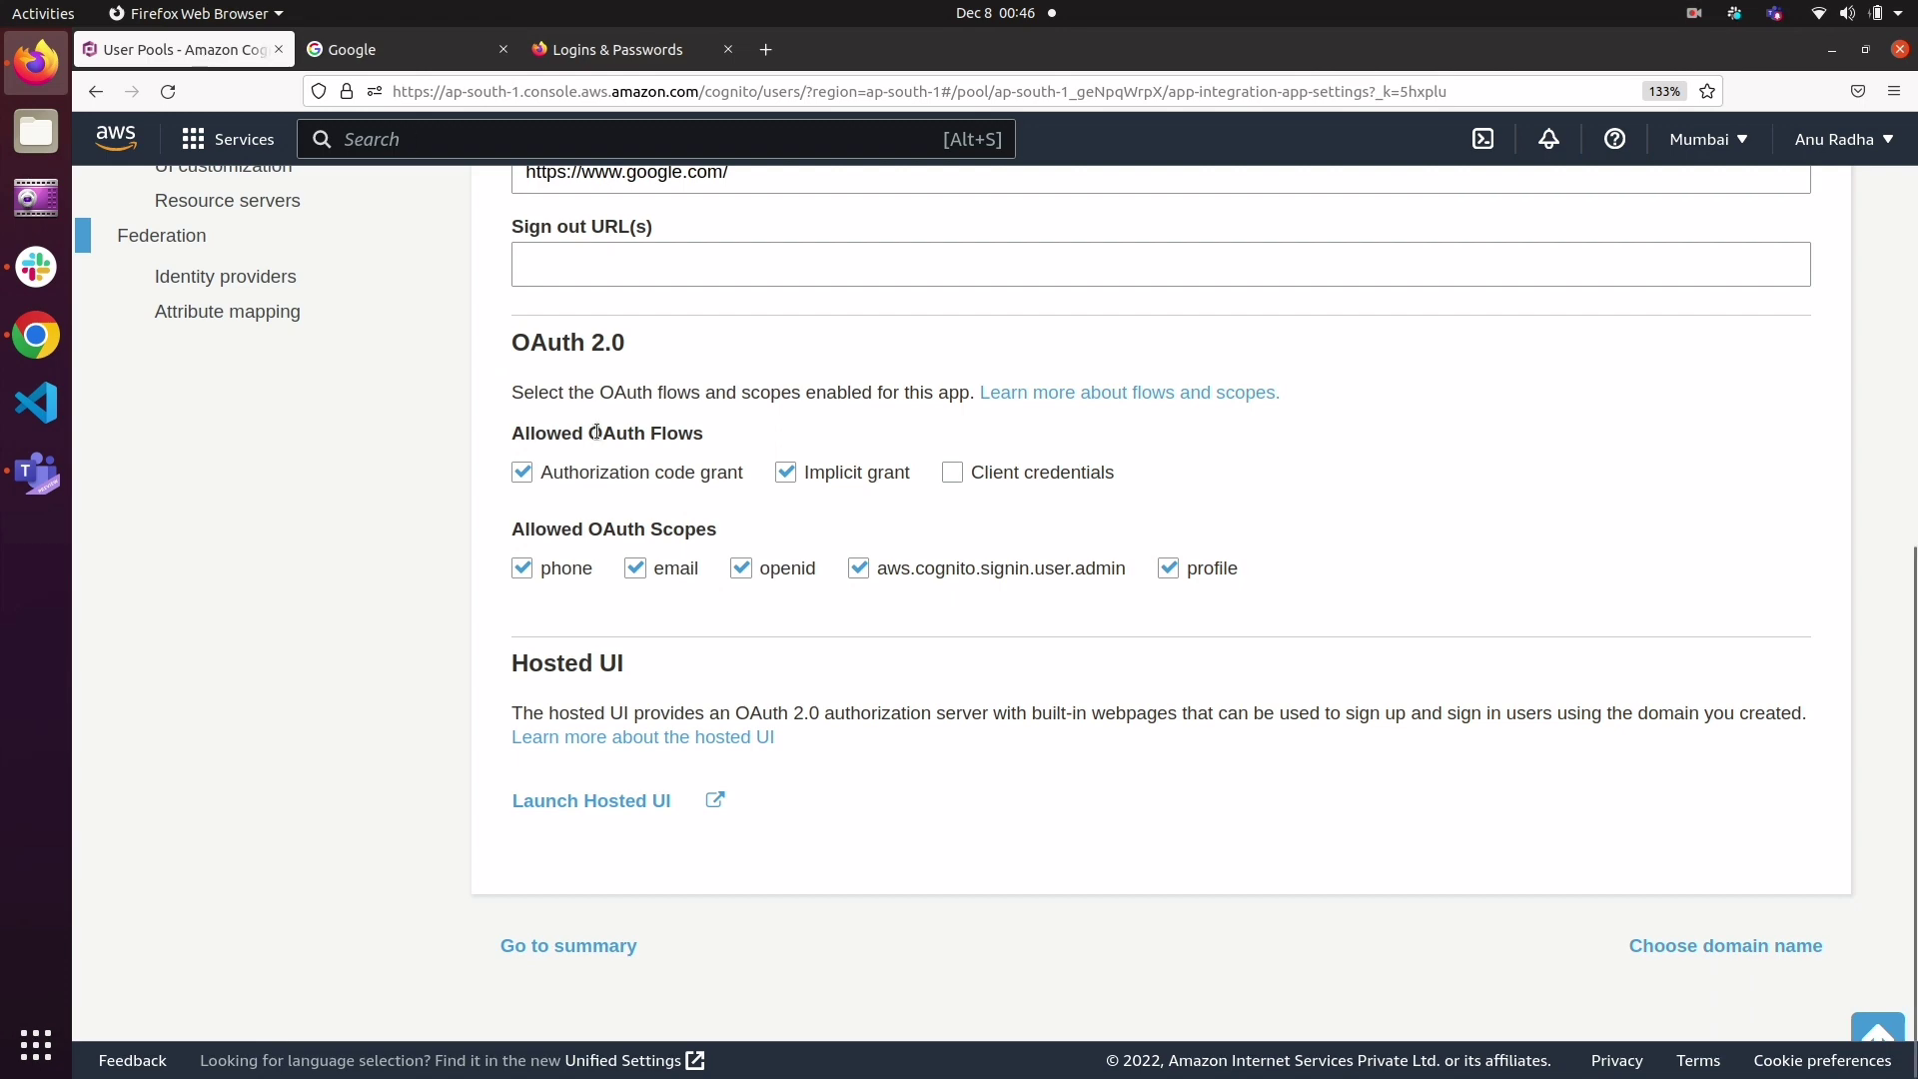
pyautogui.scroll(3, 596, 430)
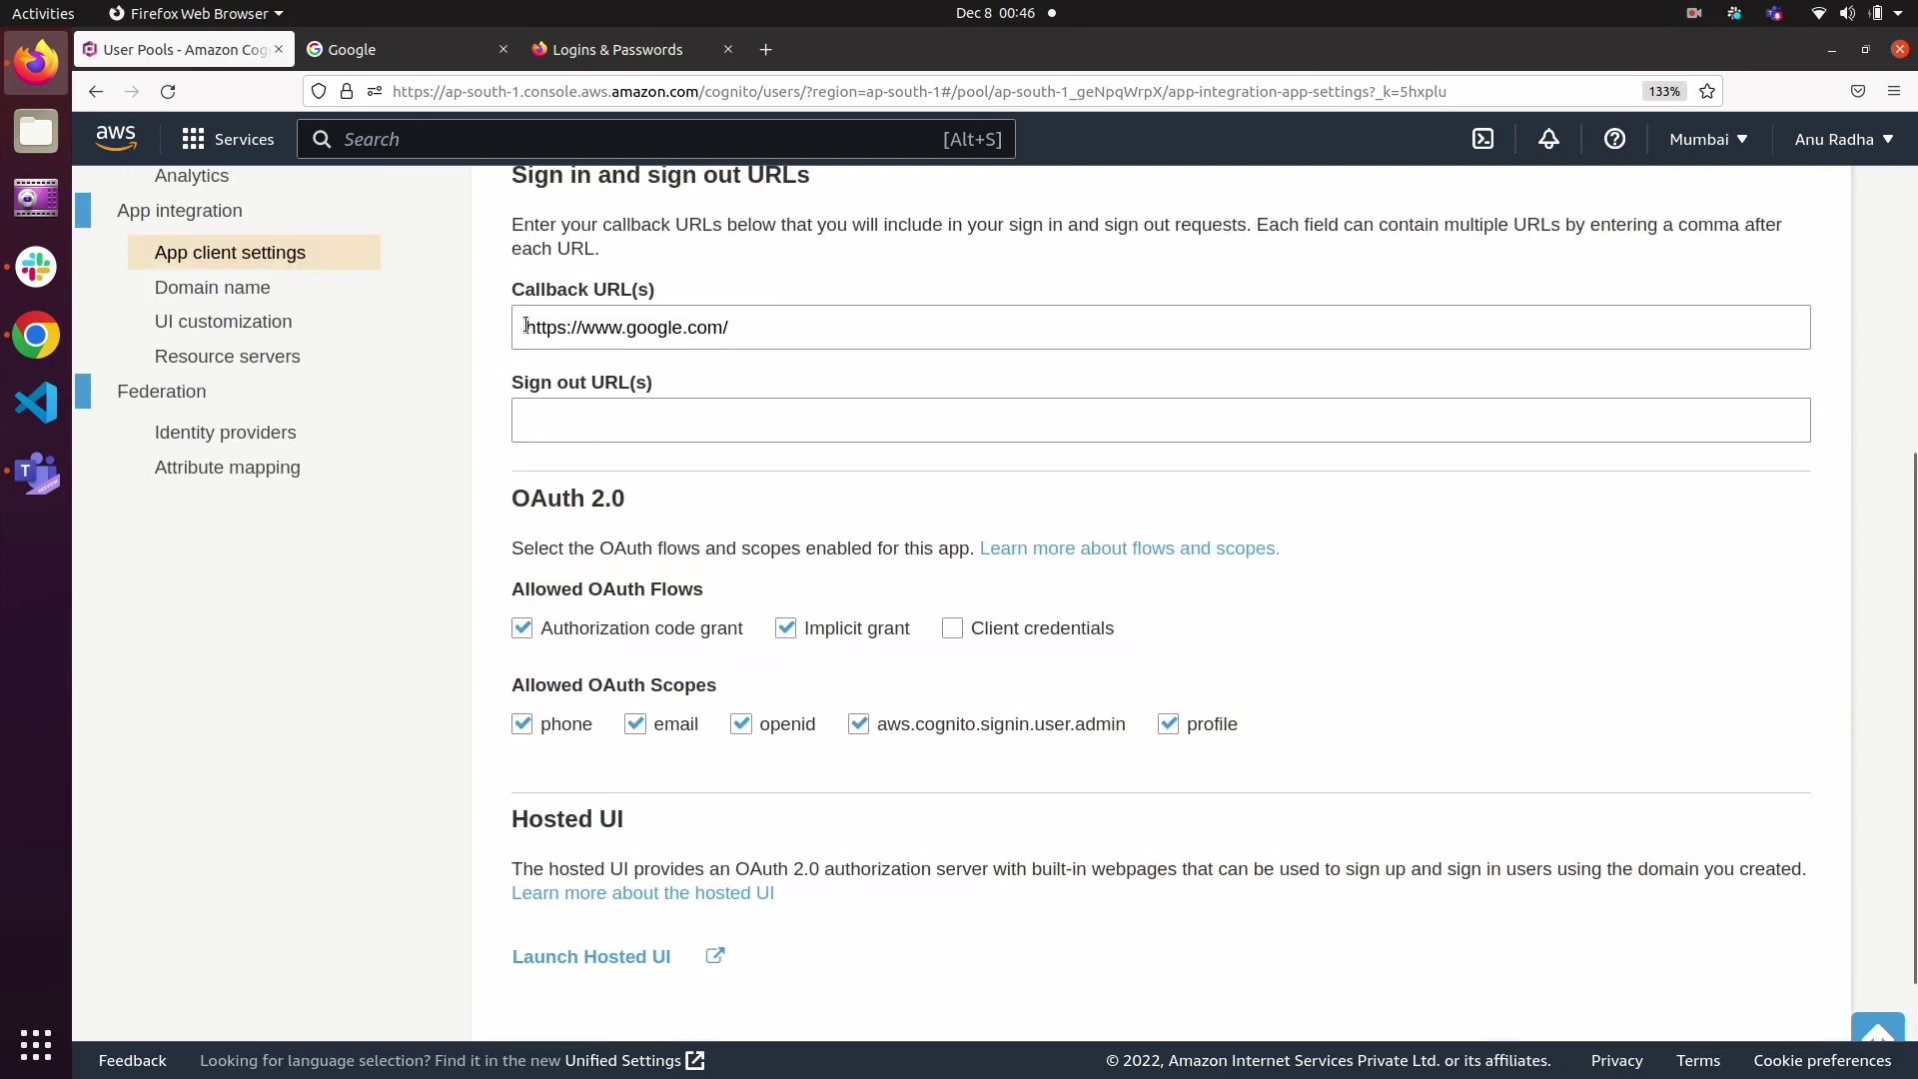
pyautogui.moveTo(527, 326); pyautogui.dragTo(736, 334)
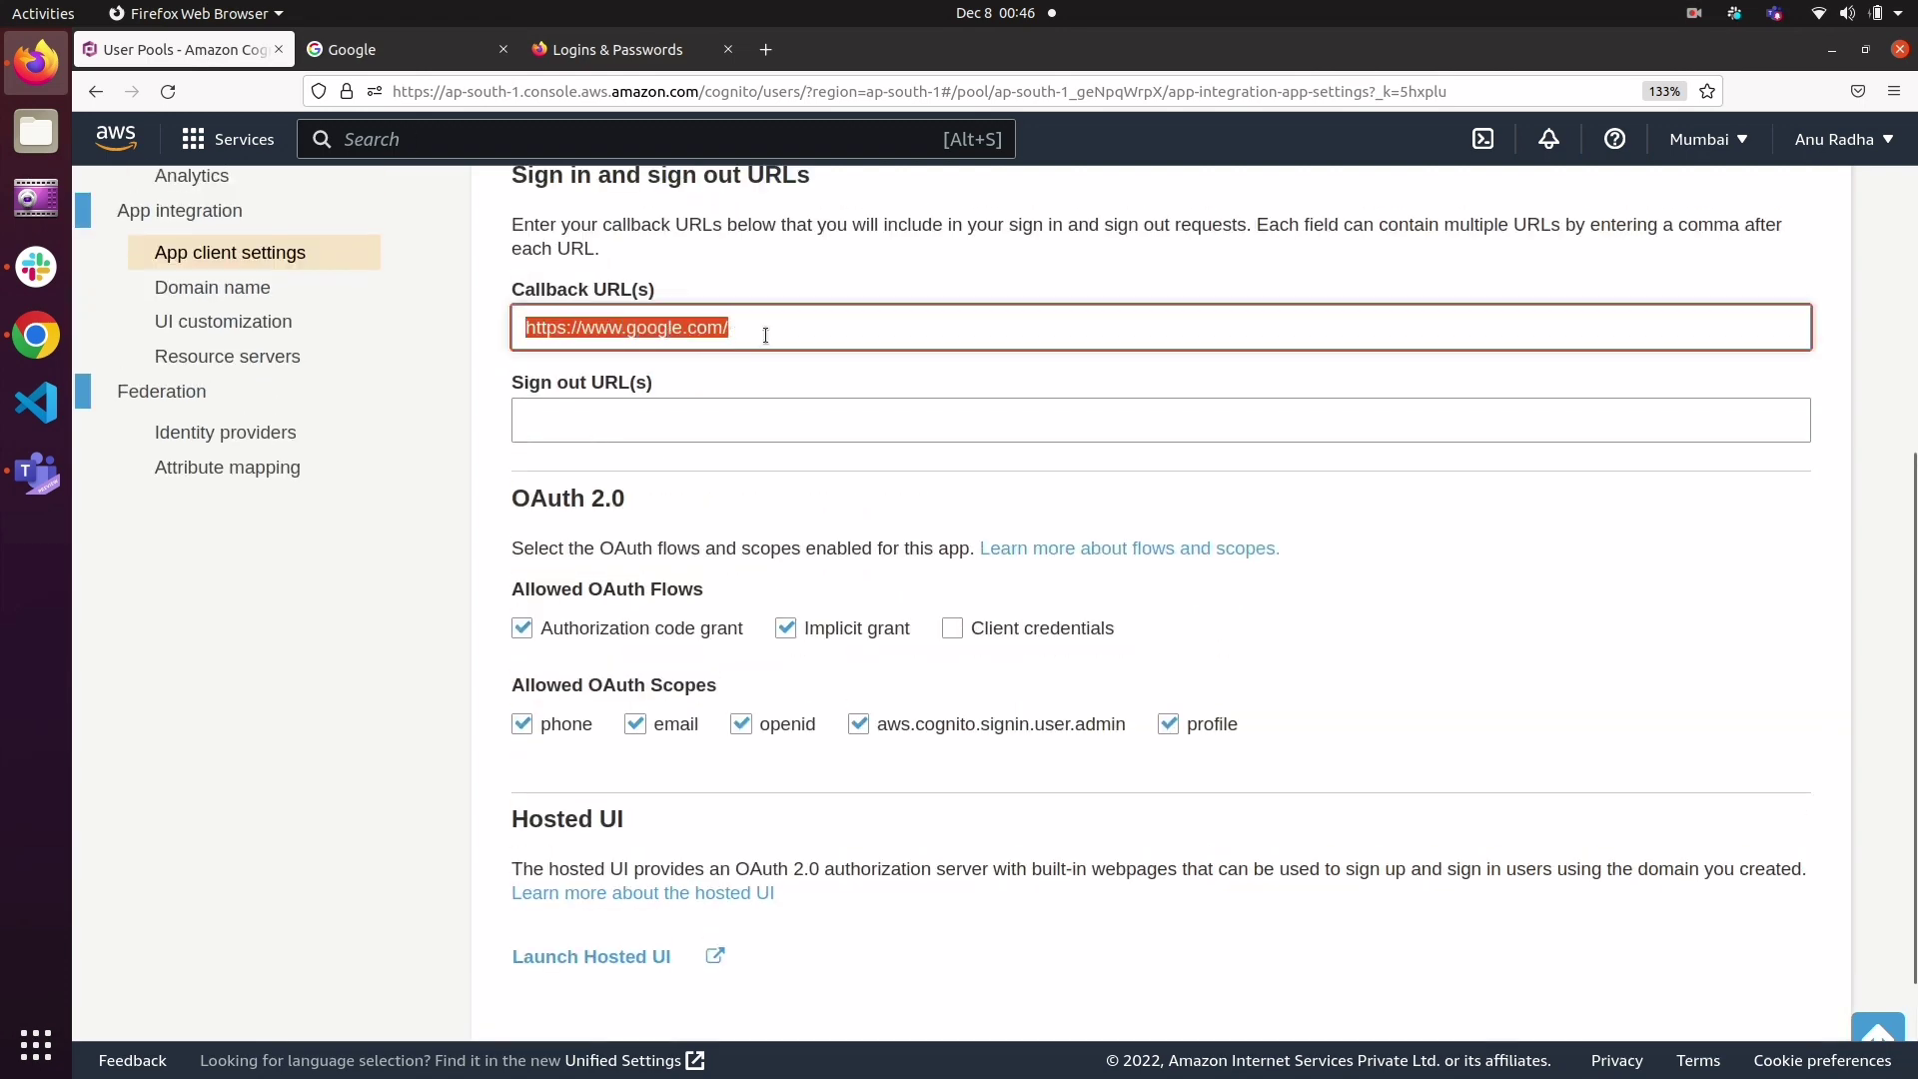
pyautogui.click(765, 334)
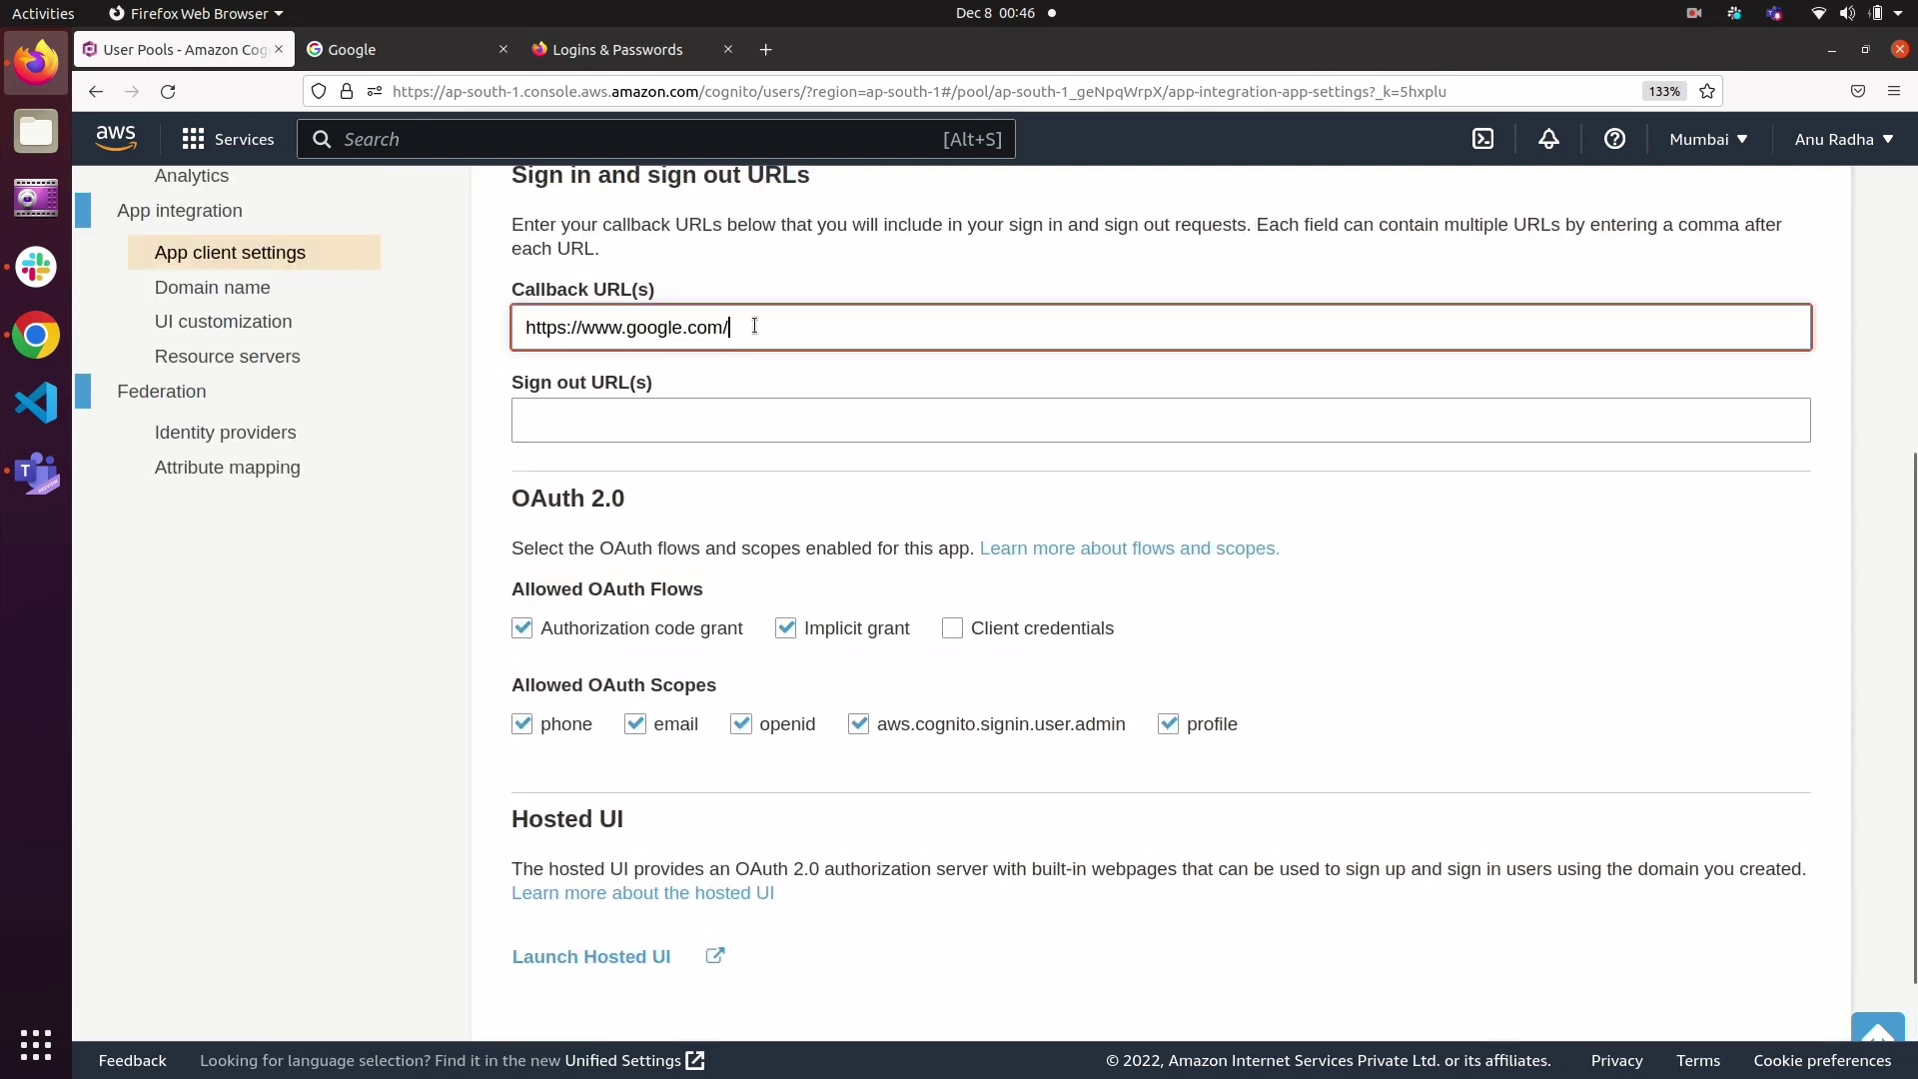
pyautogui.click(411, 38)
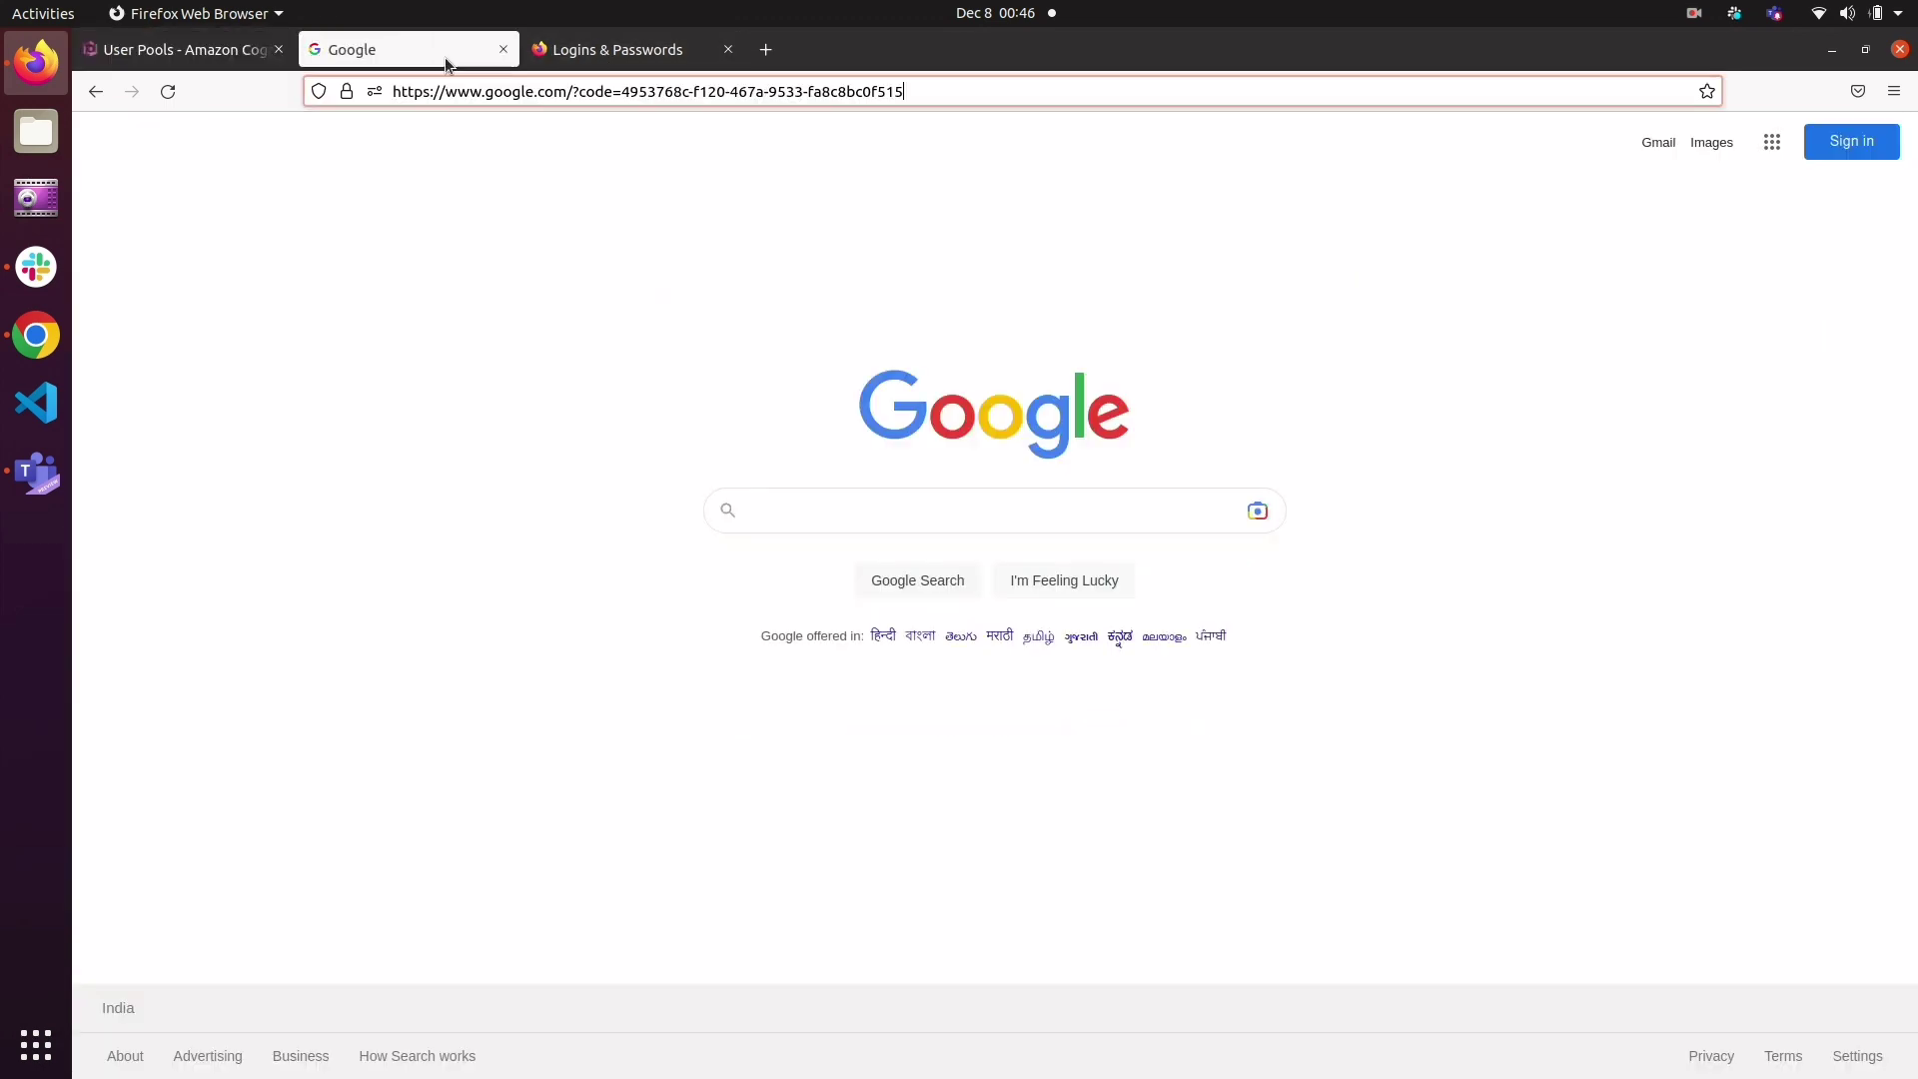
pyautogui.click(155, 52)
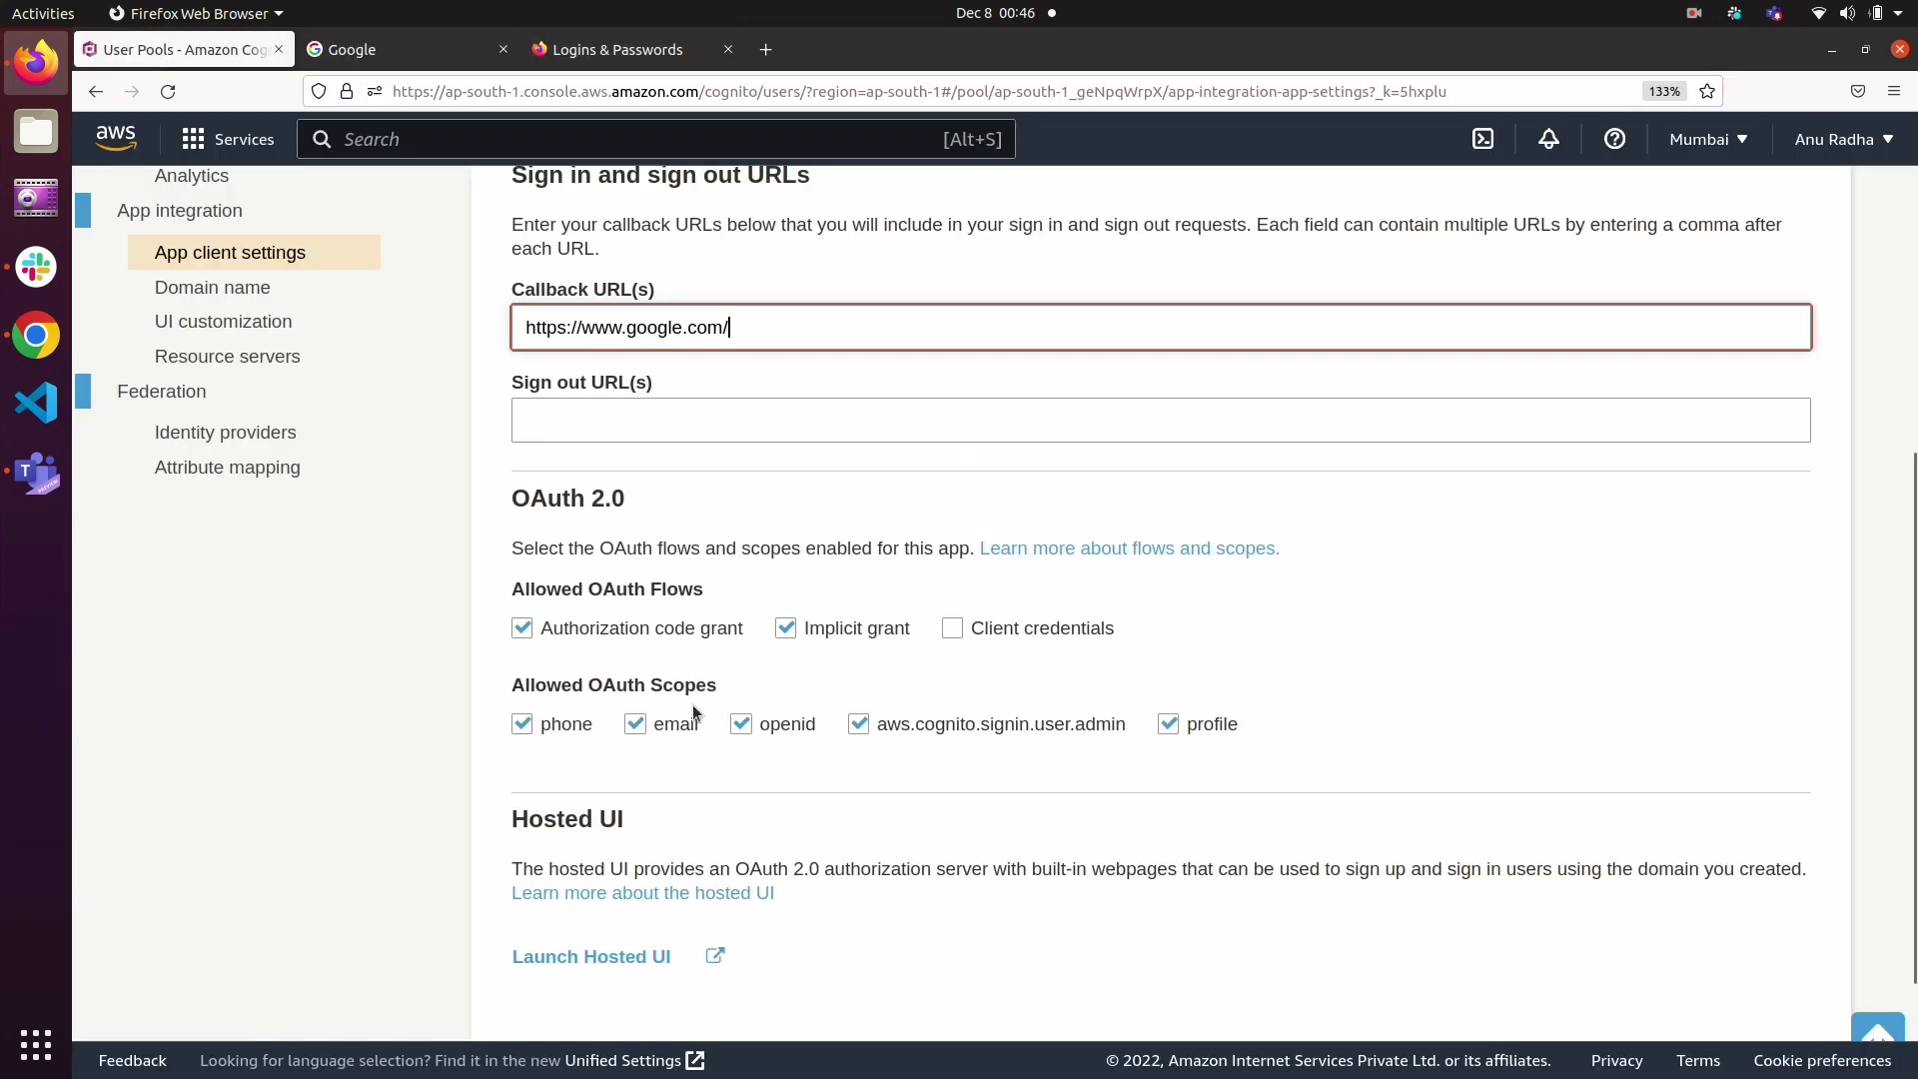
pyautogui.scroll(-3, 693, 705)
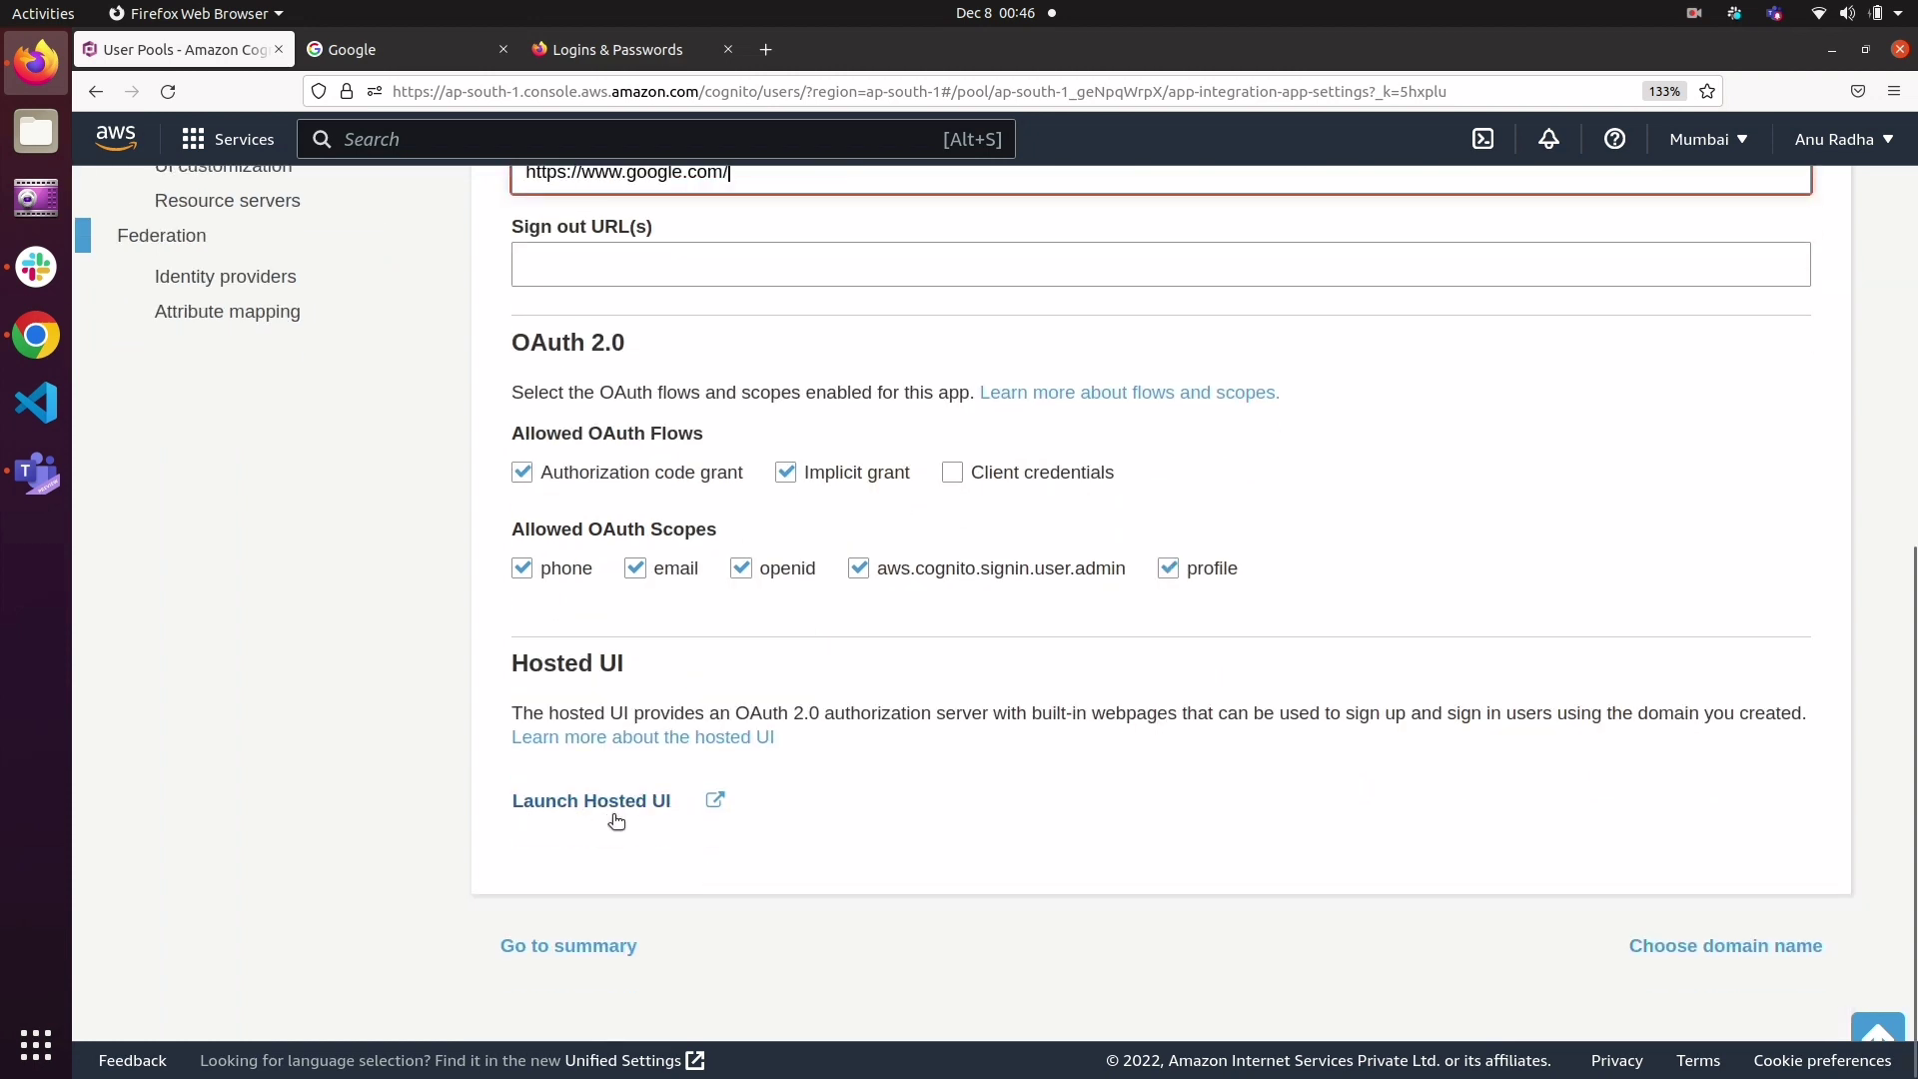
pyautogui.click(661, 801)
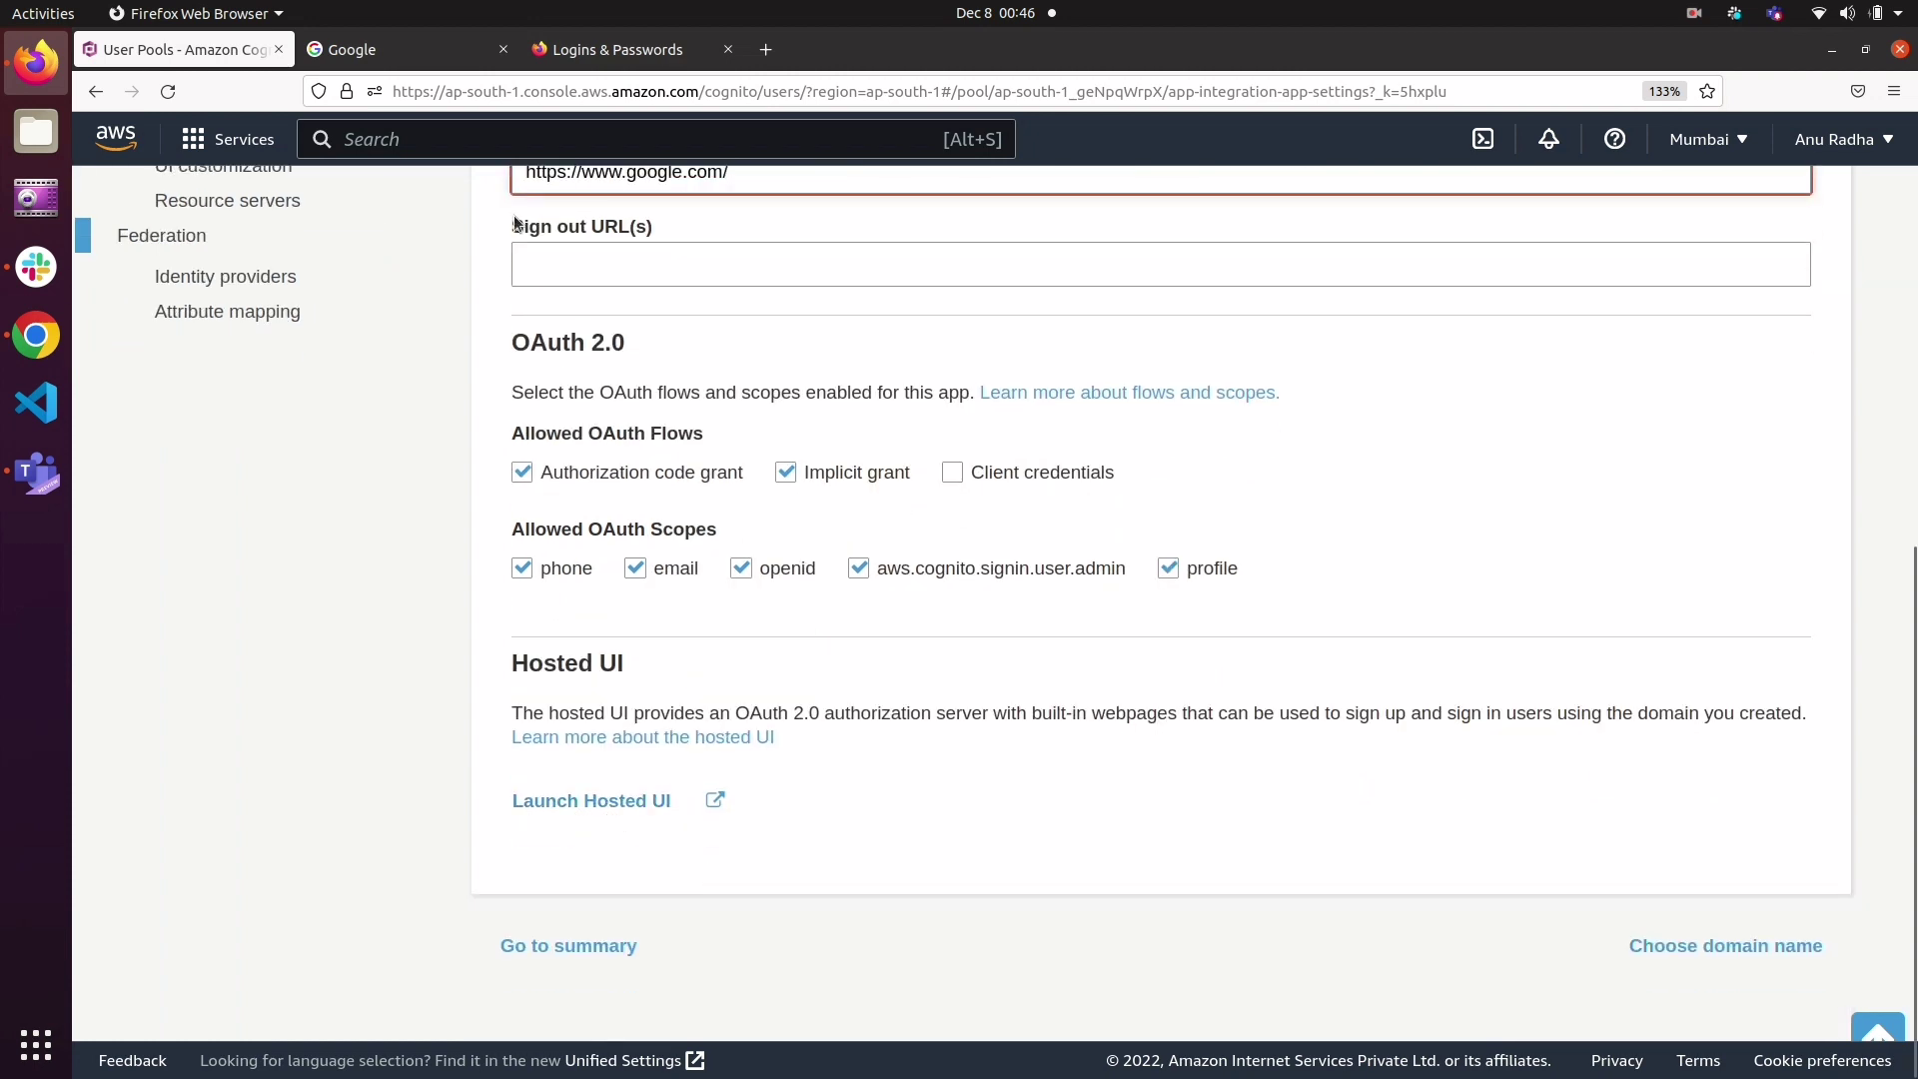
pyautogui.click(390, 60)
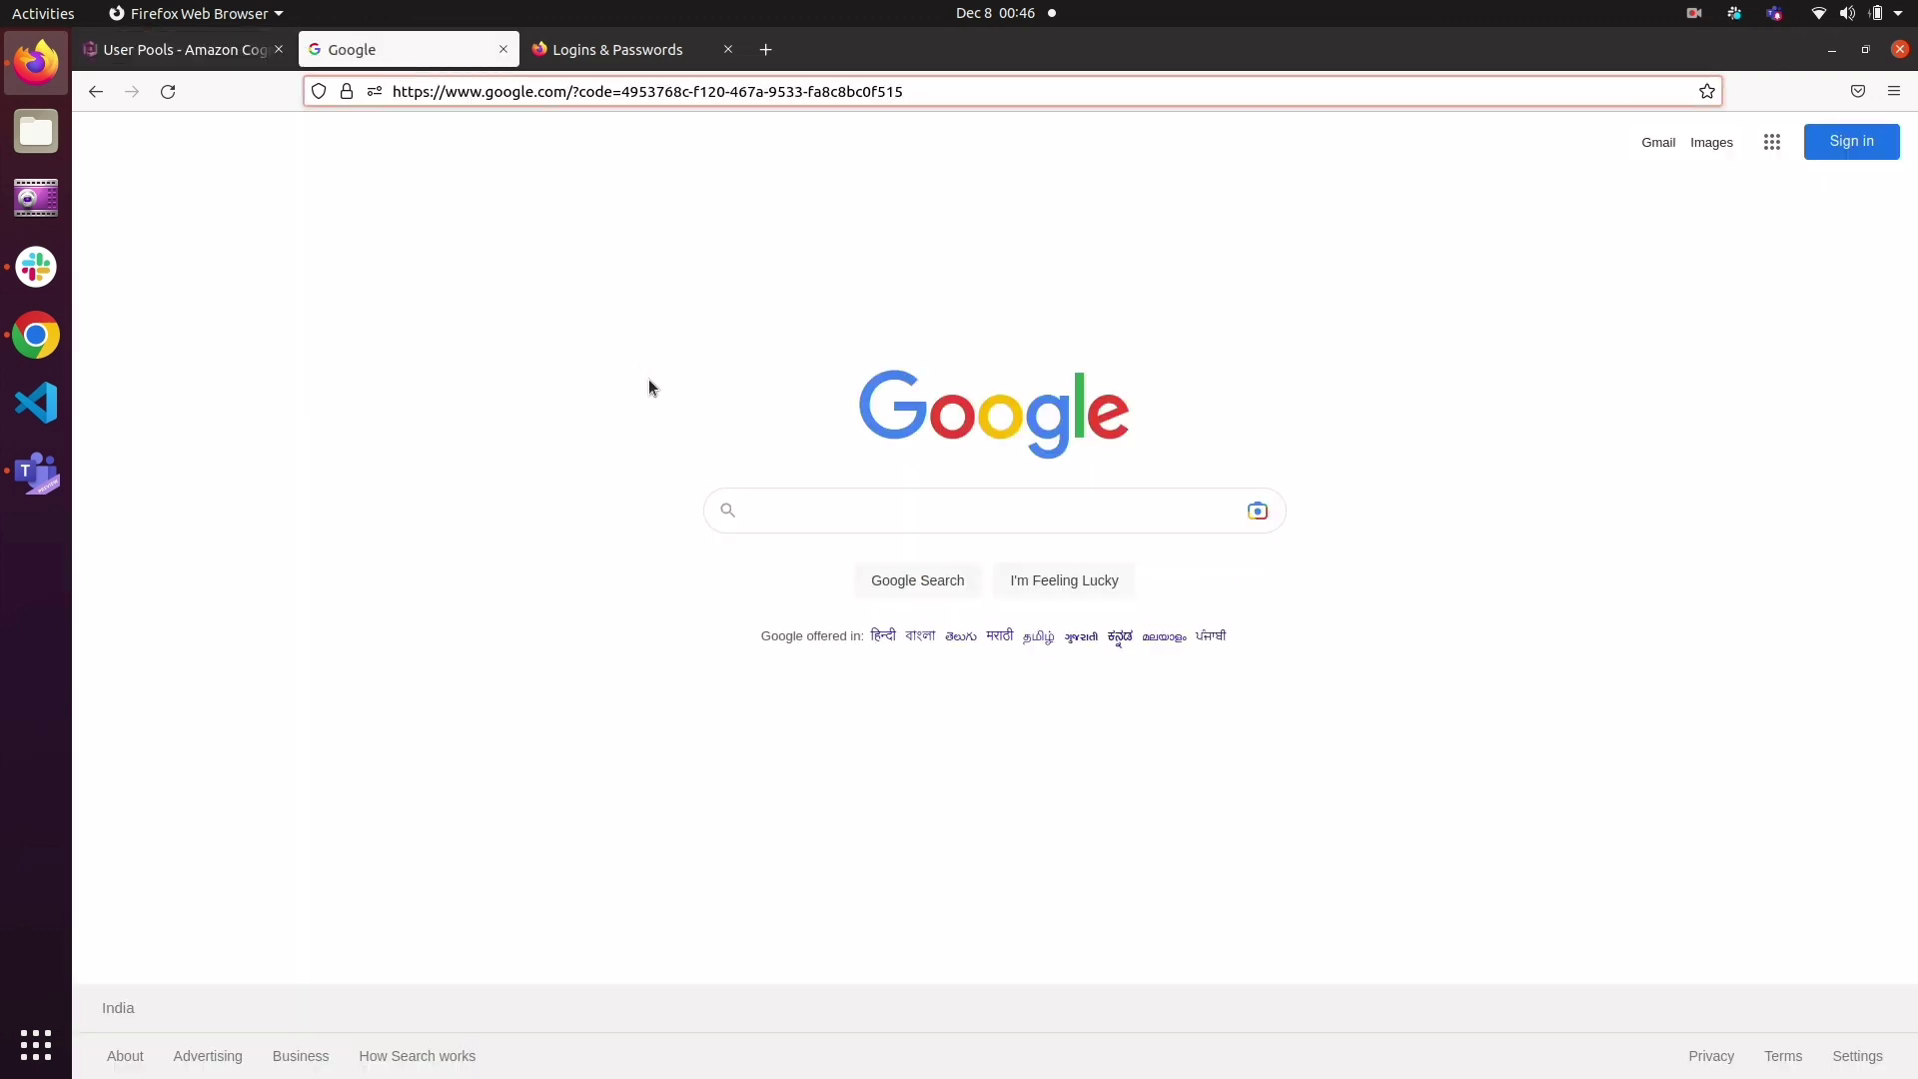
pyautogui.click(1702, 16)
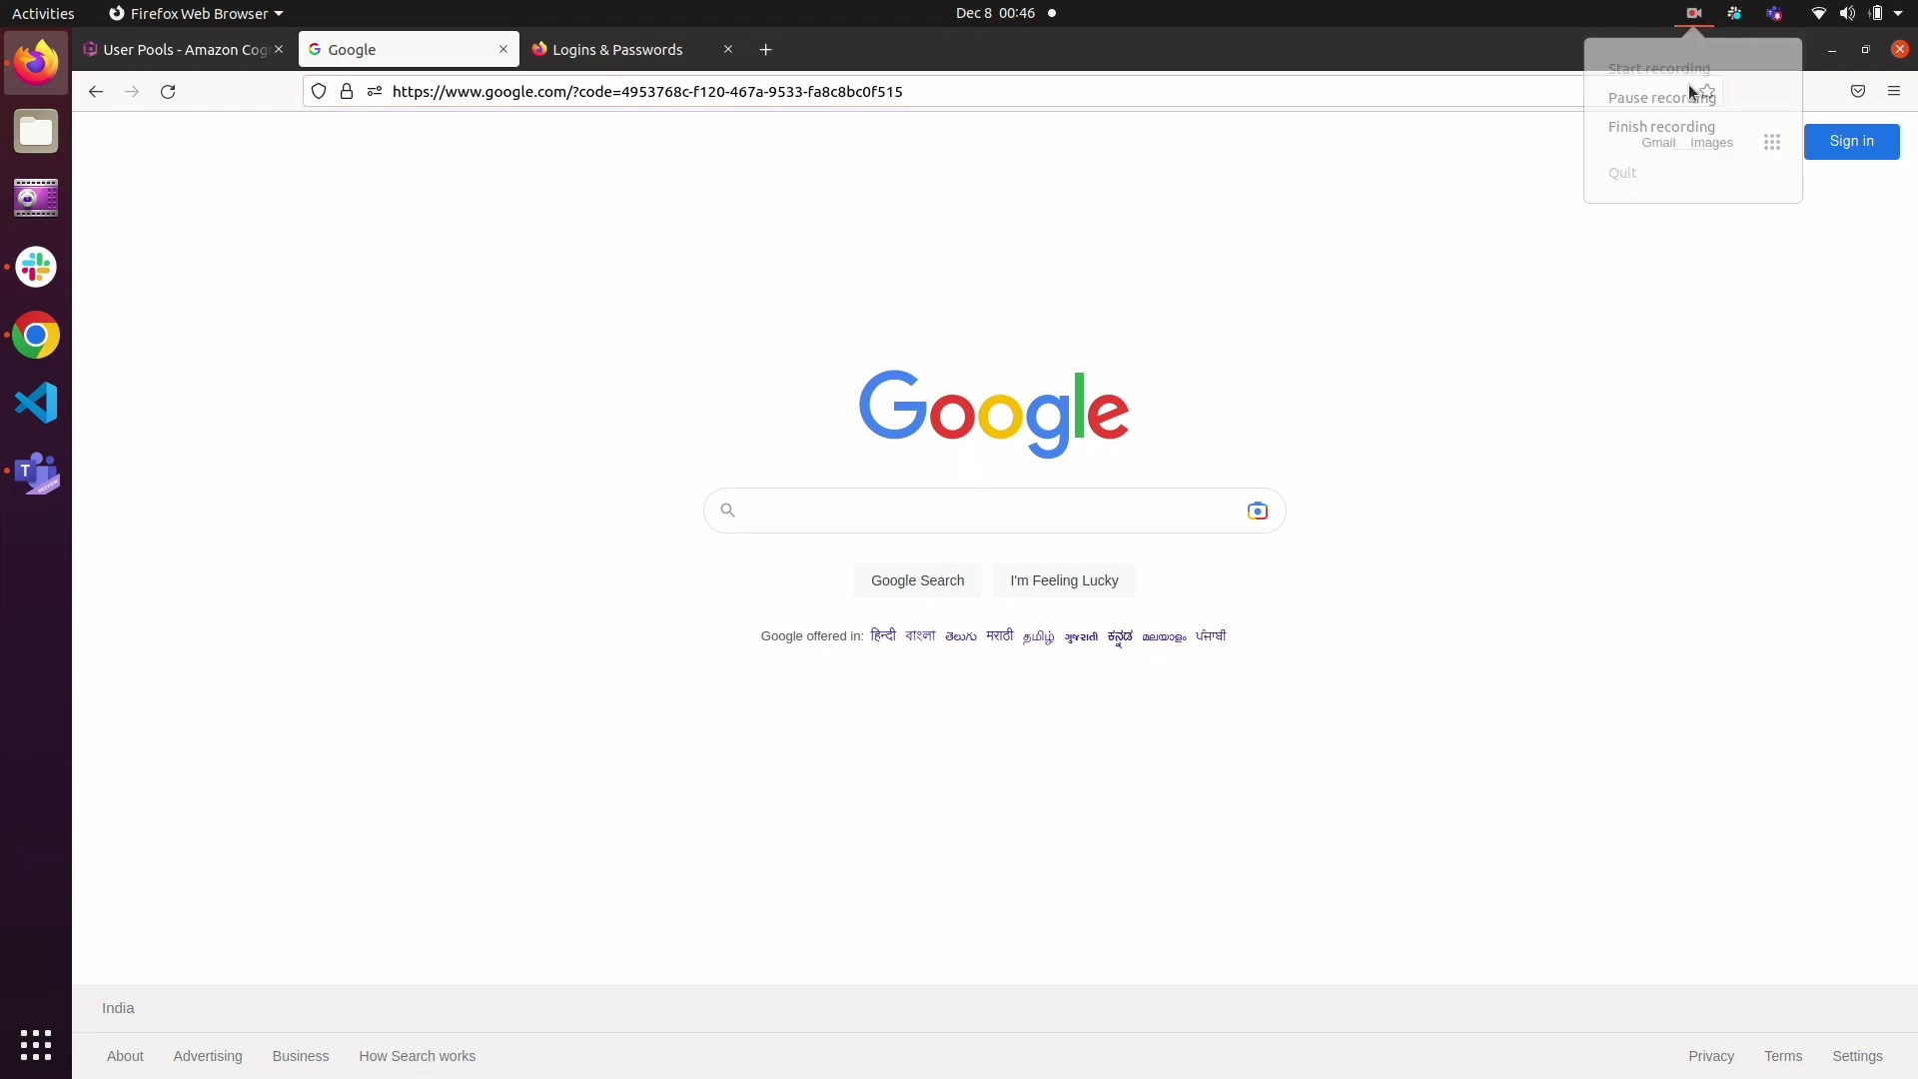